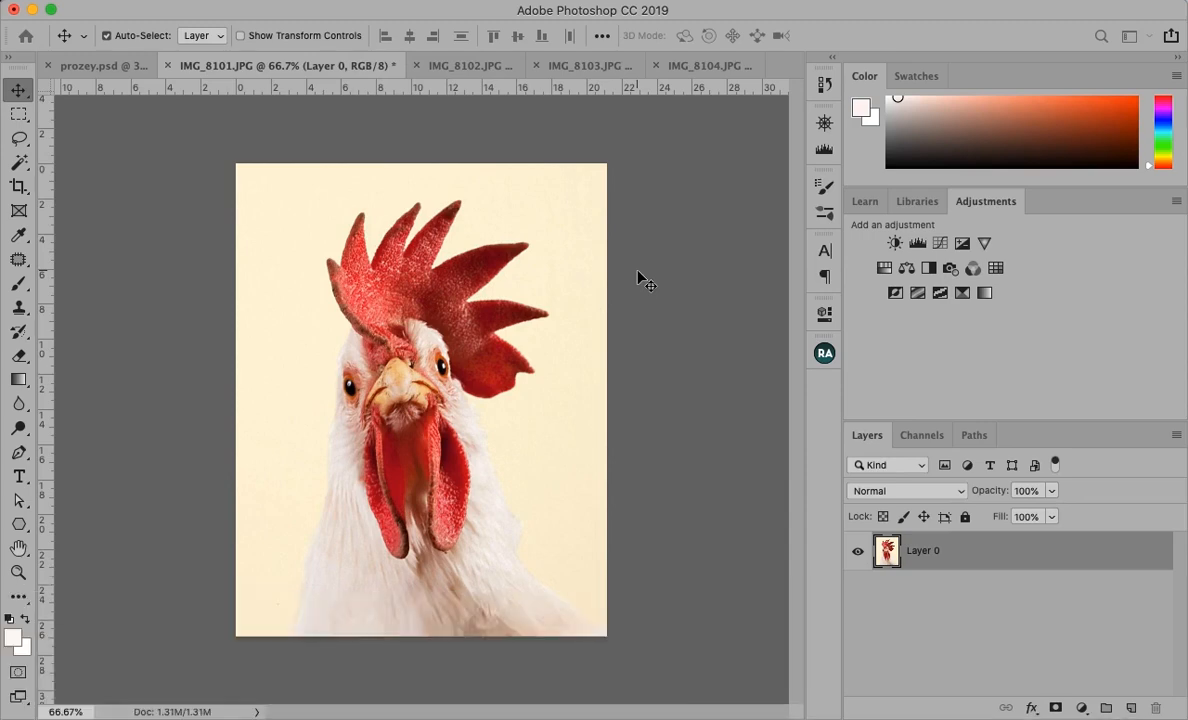
# Create a new document 1500 pixels wide and 1800 pixels high at 300 pixels/inch, RGB, with a white background.
pyautogui.press('super+n')
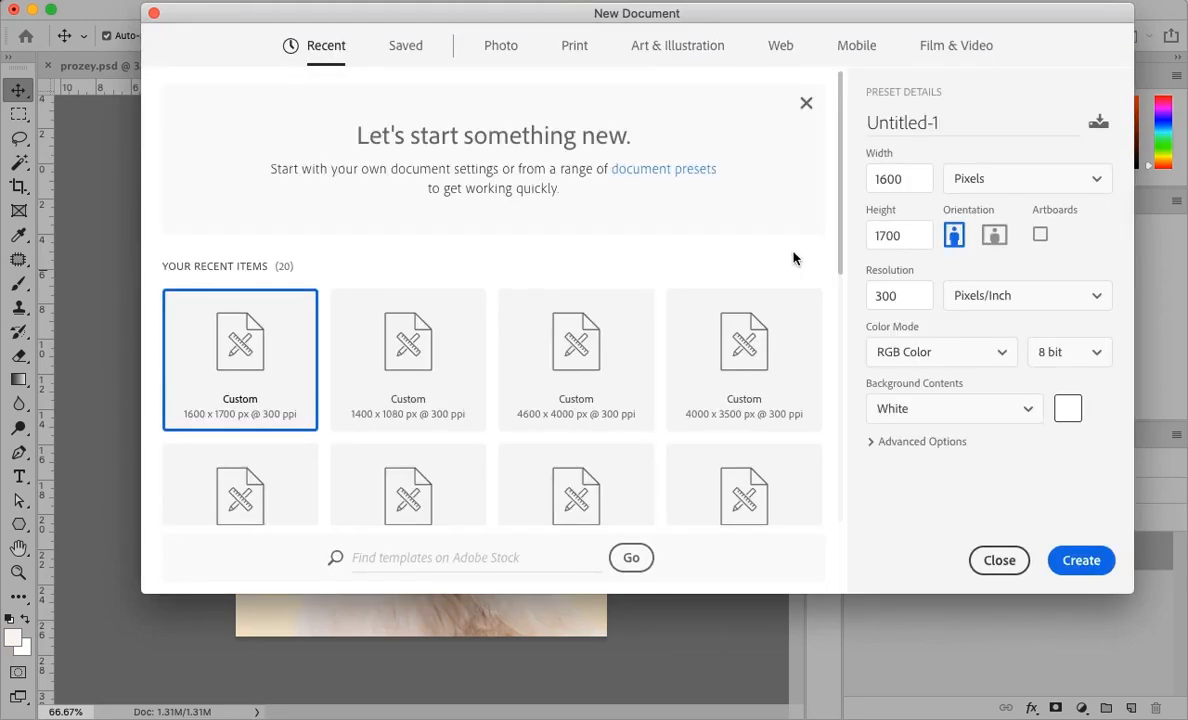
pyautogui.doubleClick(906, 178)
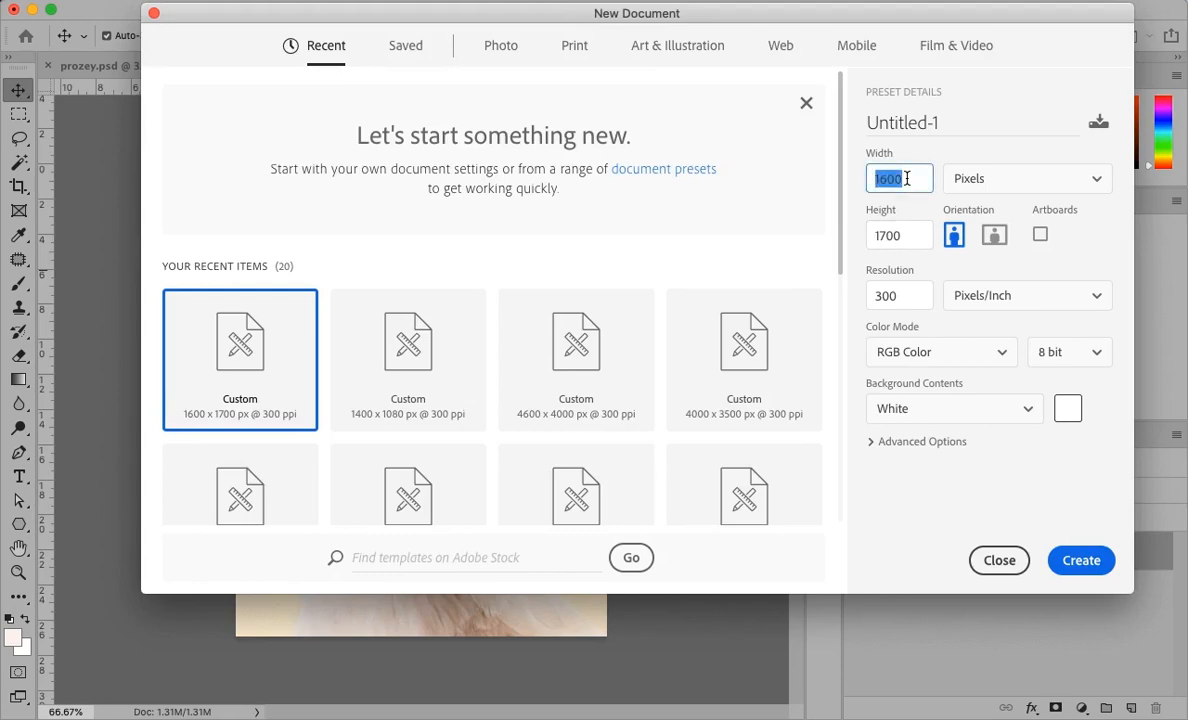
pyautogui.press('BackSpace')
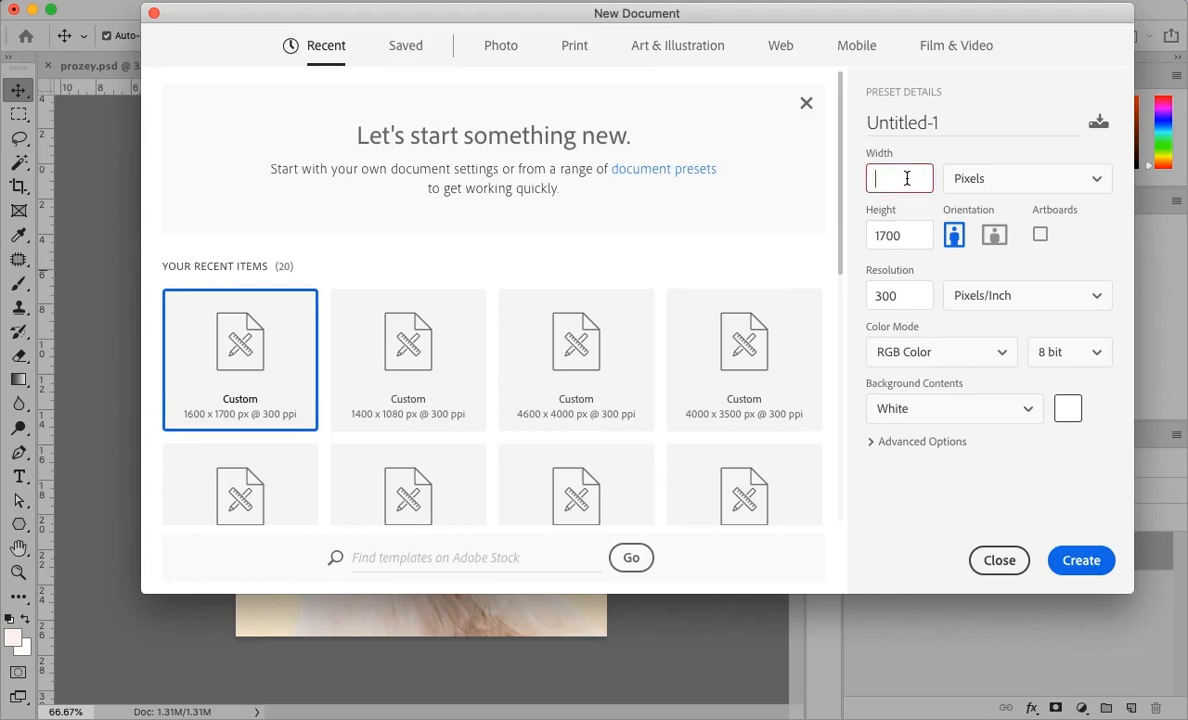
pyautogui.write('1500')
pyautogui.click(915, 239)
pyautogui.click(915, 244)
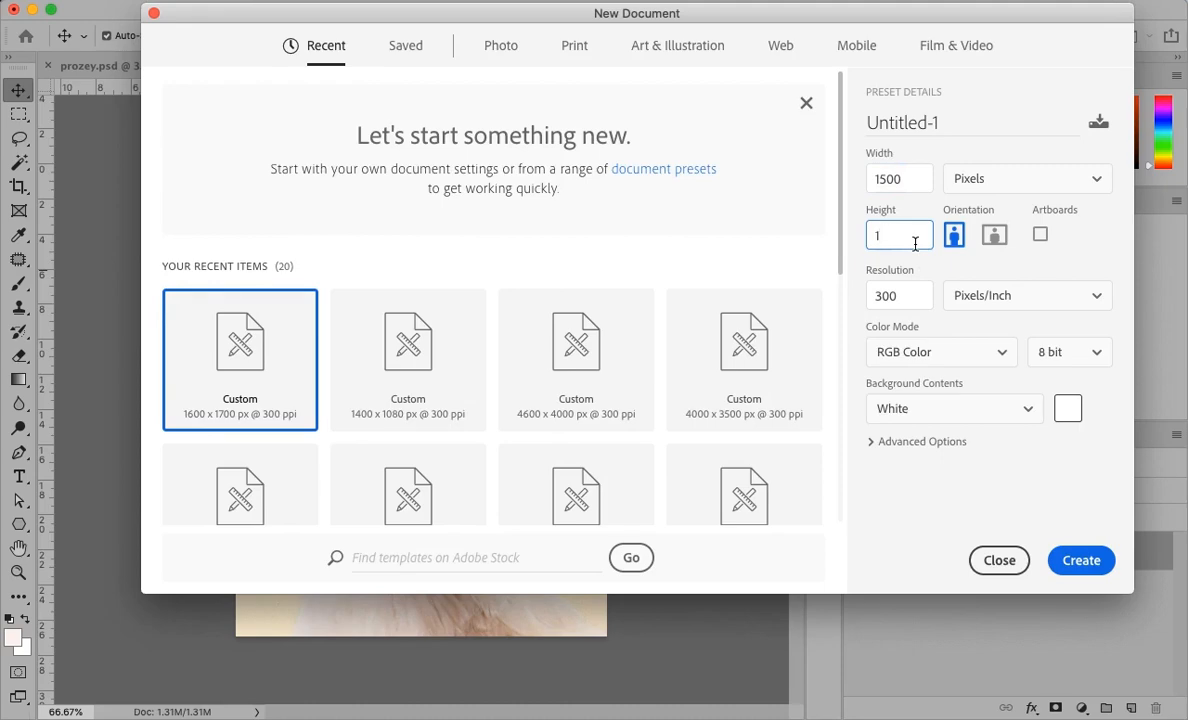
pyautogui.write('1800')
pyautogui.click(1078, 561)
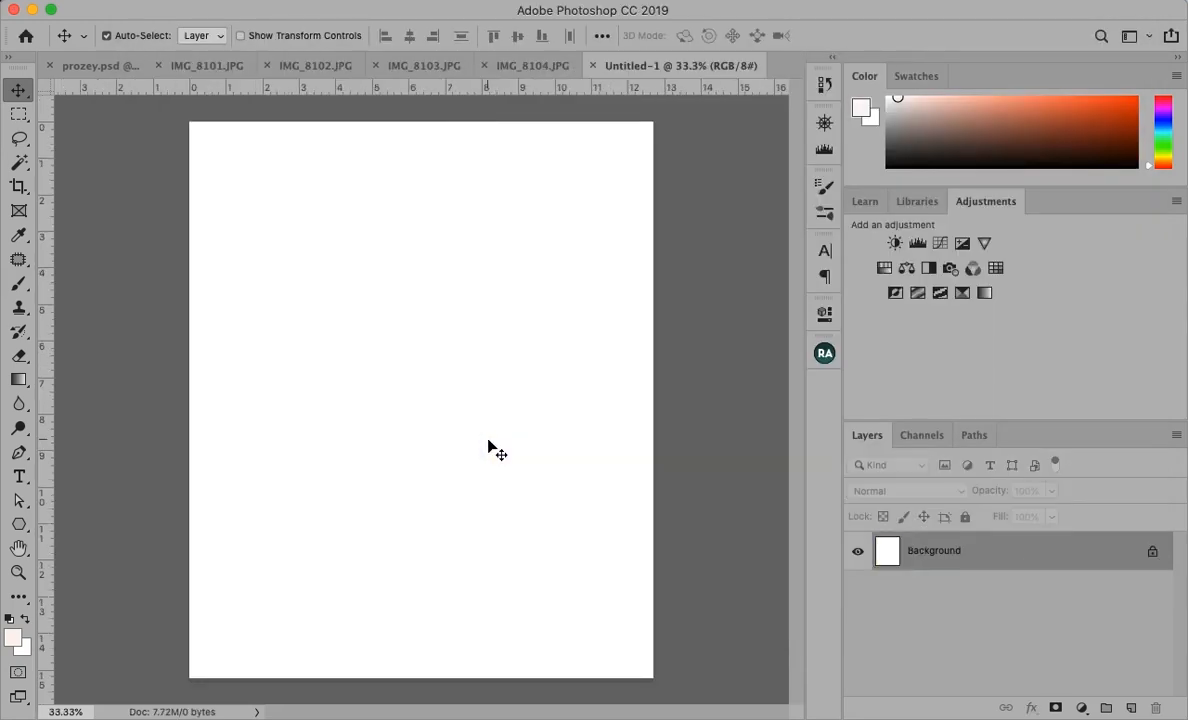
# Place two horizontal and two vertical guides as margins just inside the four edges of the canvas.
pyautogui.moveTo(407, 84); pyautogui.dragTo(403, 142)
pyautogui.moveTo(41, 245); pyautogui.dragTo(213, 251)
pyautogui.moveTo(273, 94); pyautogui.dragTo(310, 658)
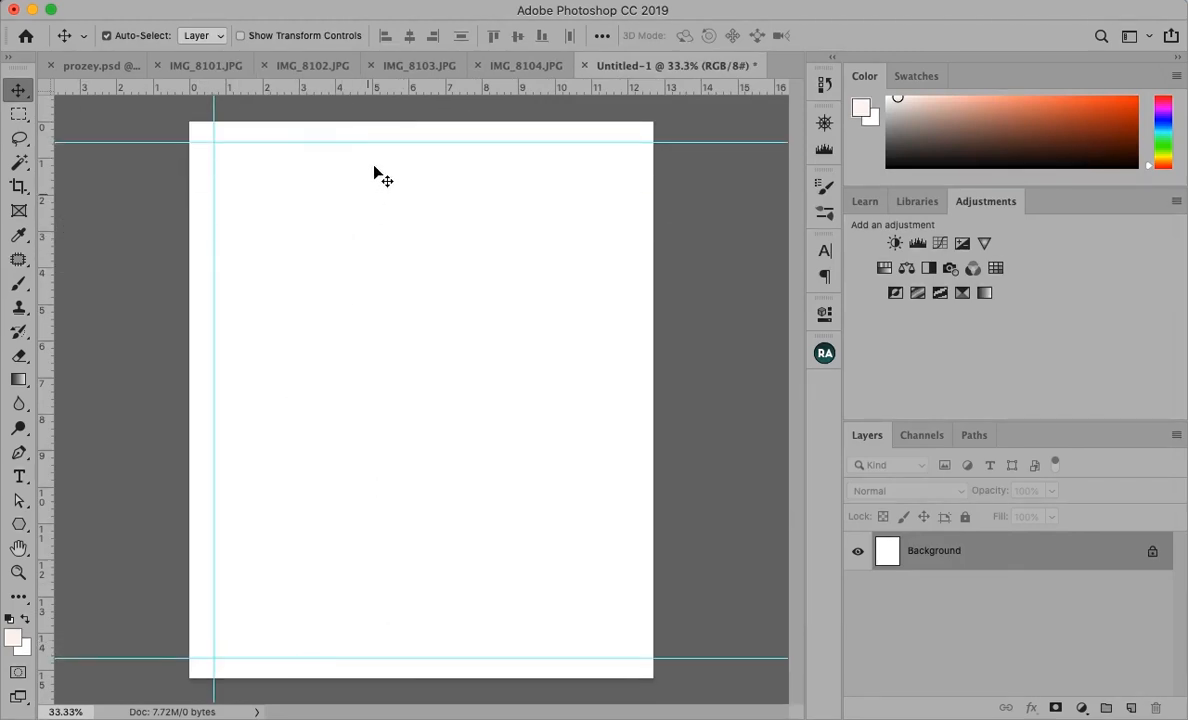
pyautogui.moveTo(51, 320); pyautogui.dragTo(632, 385)
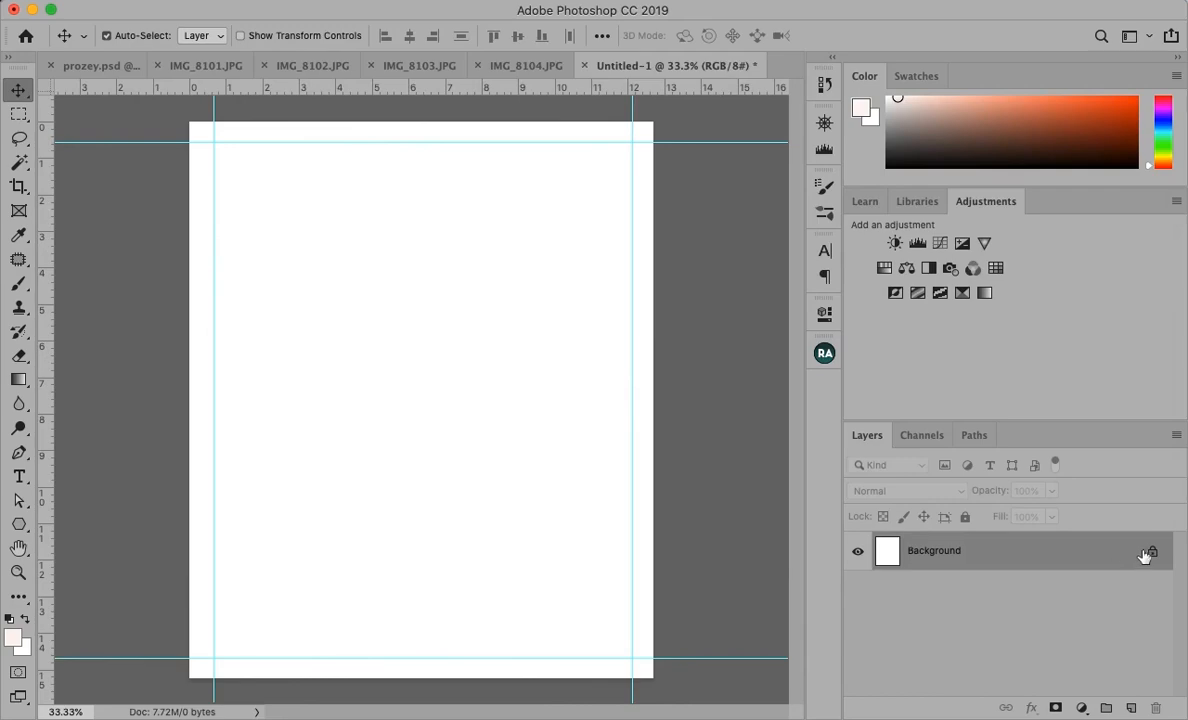
# Unlock the white background layer and hide it.
pyautogui.click(1152, 551)
pyautogui.click(859, 550)
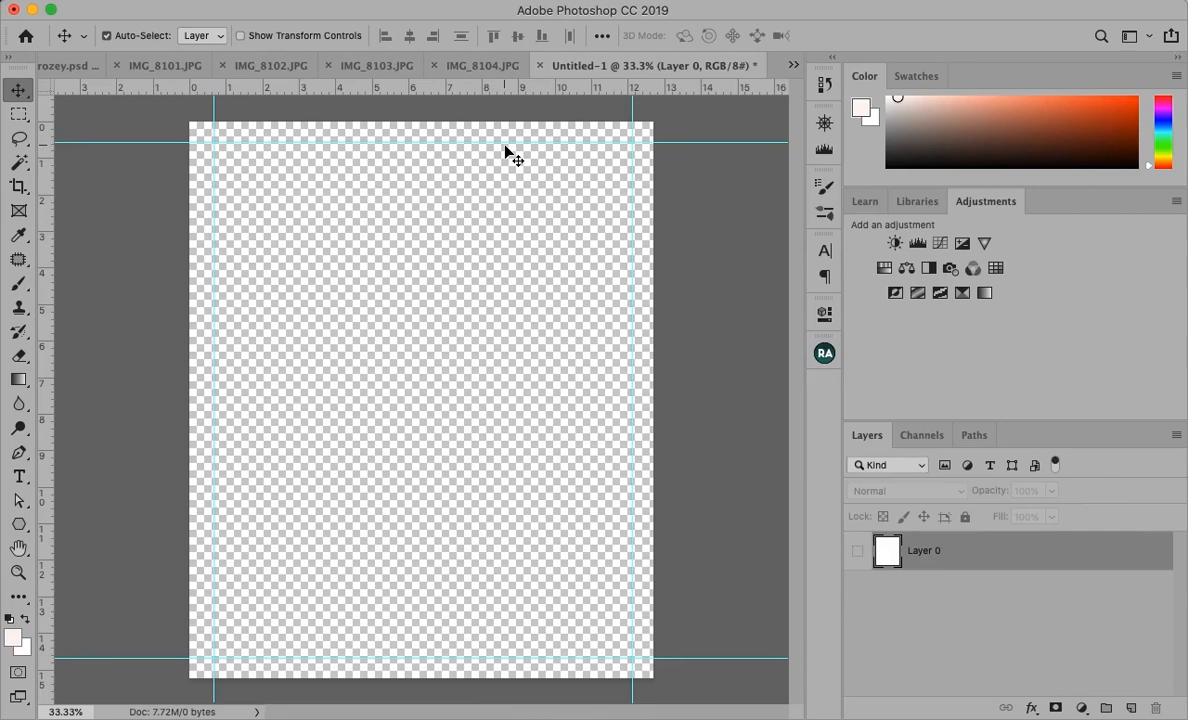
# Look through the source images IMG_8104, IMG_8103 and IMG_8102, shifting the crown slightly so it fits within its canvas.
pyautogui.click(487, 68)
pyautogui.moveTo(480, 352); pyautogui.dragTo(451, 337)
pyautogui.click(398, 65)
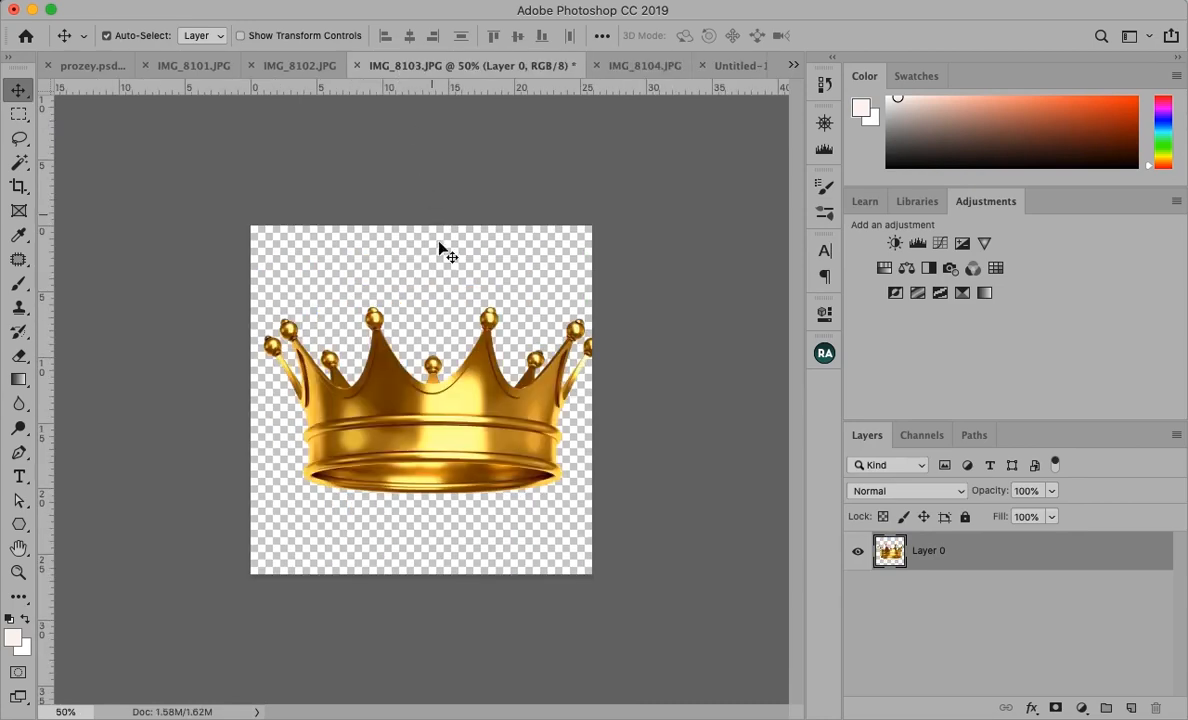
pyautogui.moveTo(451, 456)
pyautogui.mouseDown()
pyautogui.moveTo(422, 460)
pyautogui.moveTo(430, 432)
pyautogui.moveTo(456, 446)
pyautogui.moveTo(440, 448)
pyautogui.mouseUp()
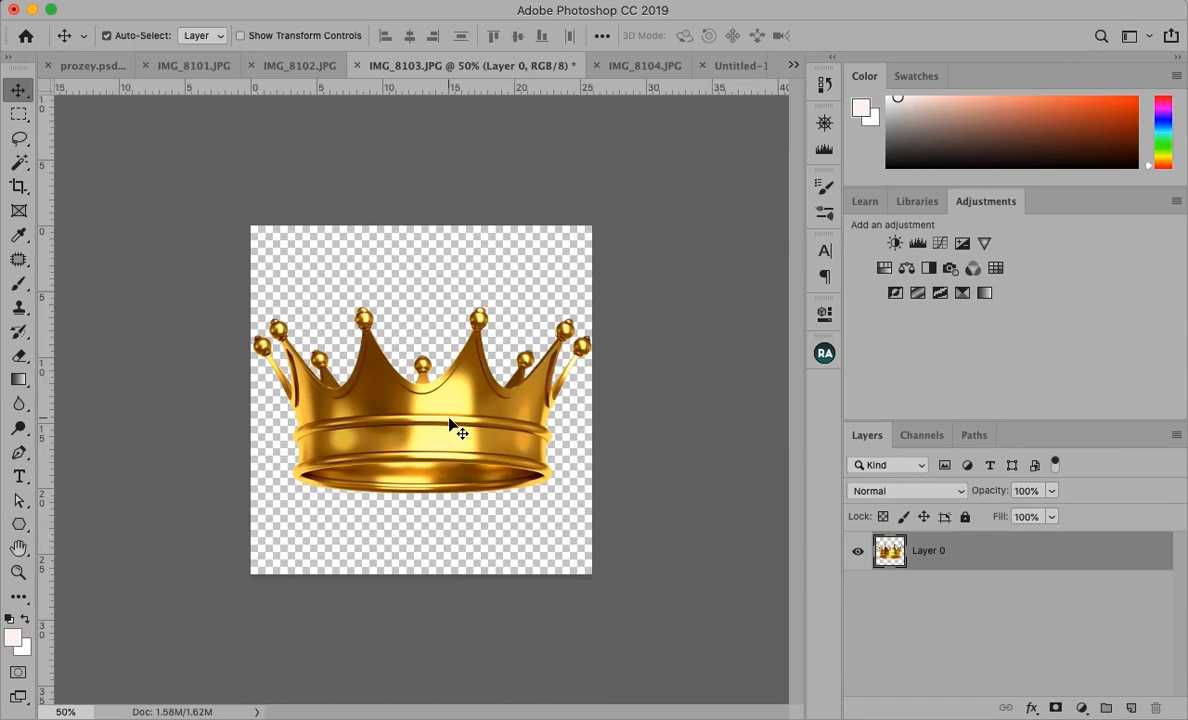
pyautogui.click(266, 64)
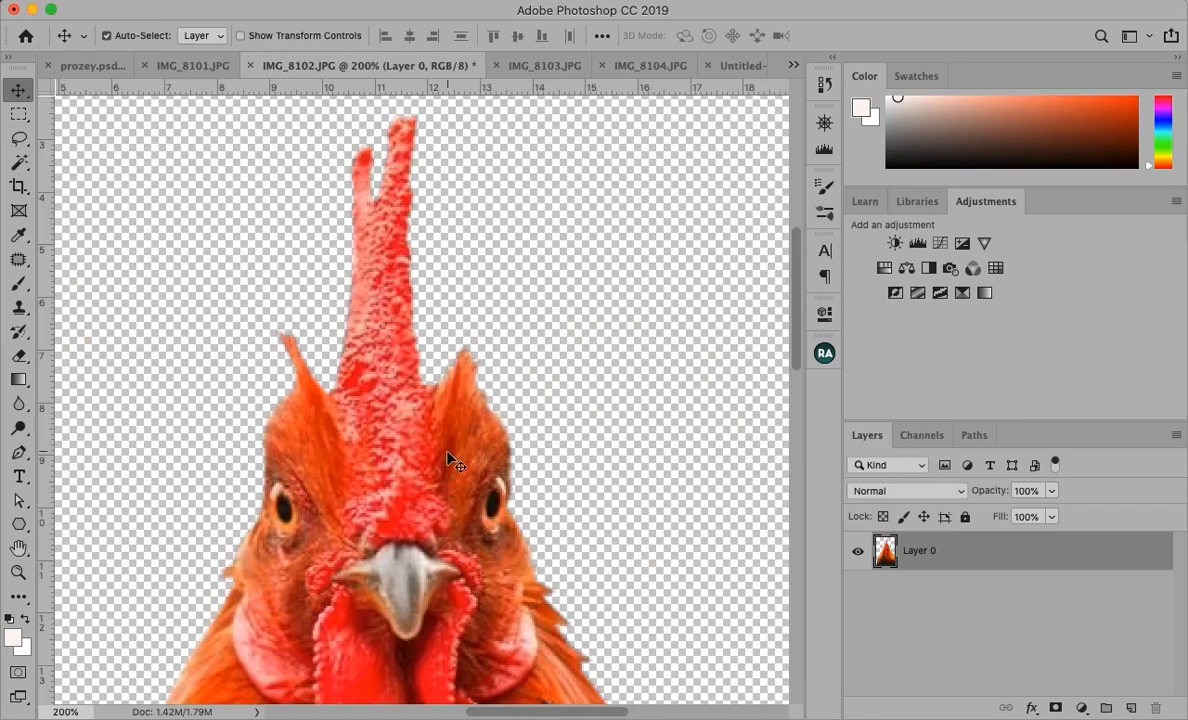
pyautogui.press('super+0')
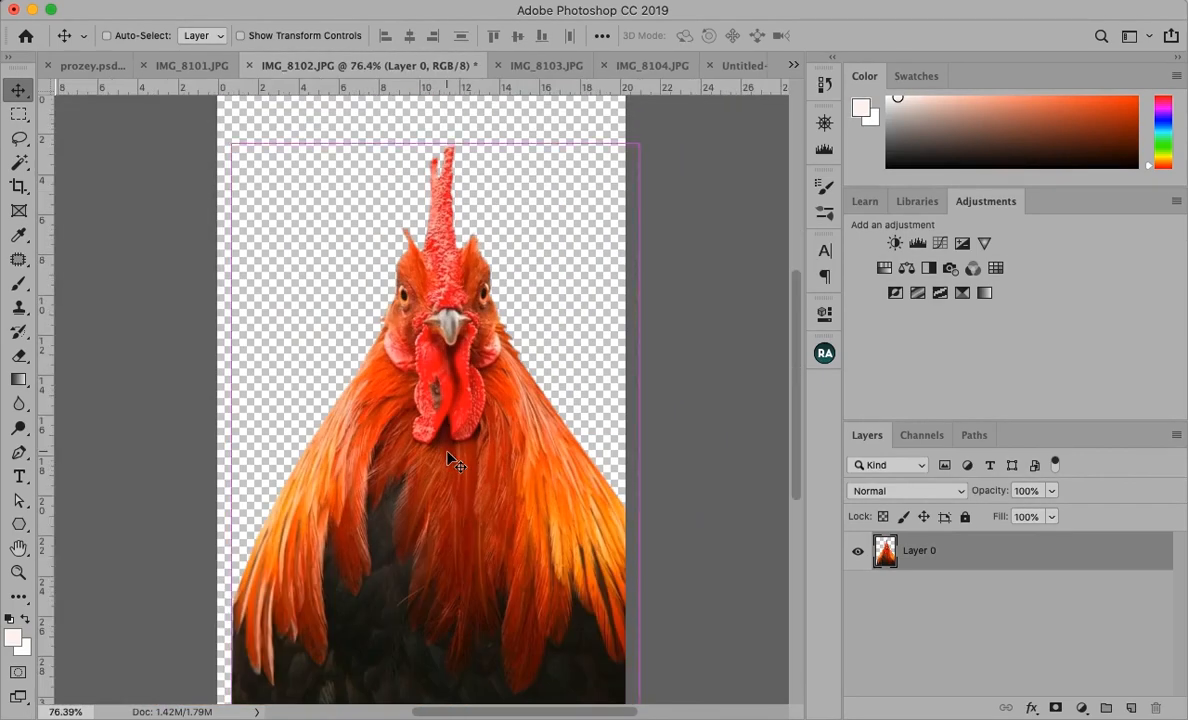
# In IMG_8101, select the cream background around the white rooster with the Magic Wand at tolerance 32.
pyautogui.click(192, 66)
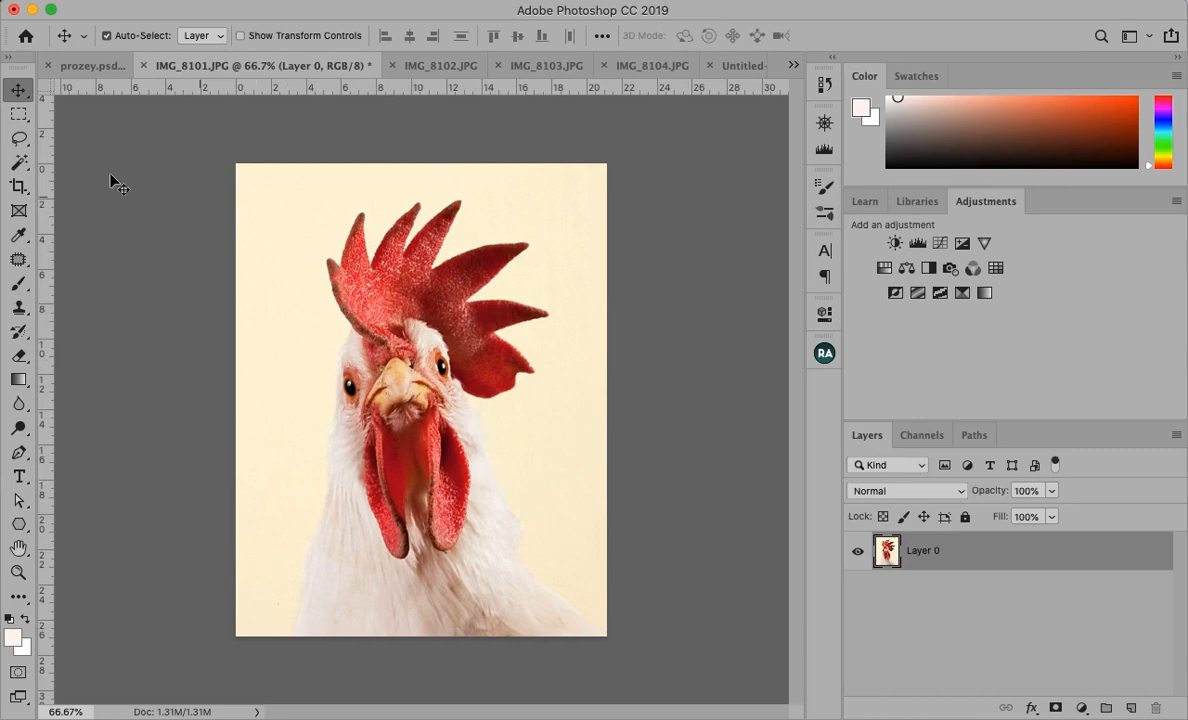
pyautogui.click(19, 165)
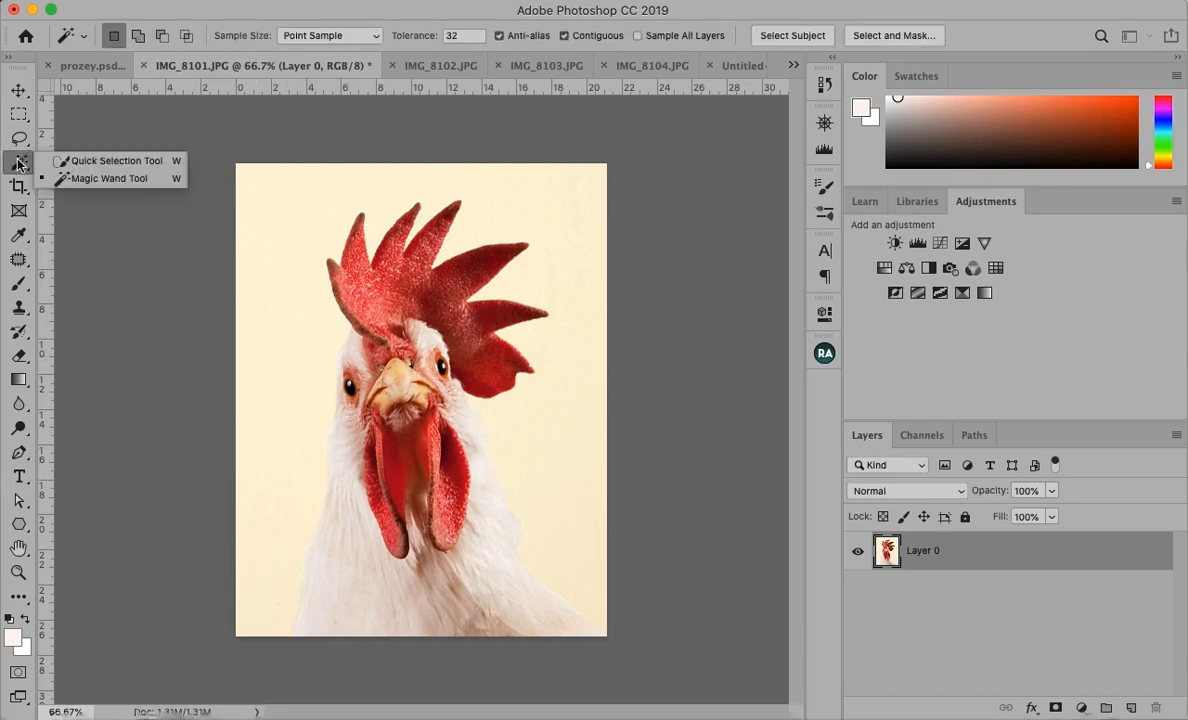
pyautogui.click(100, 179)
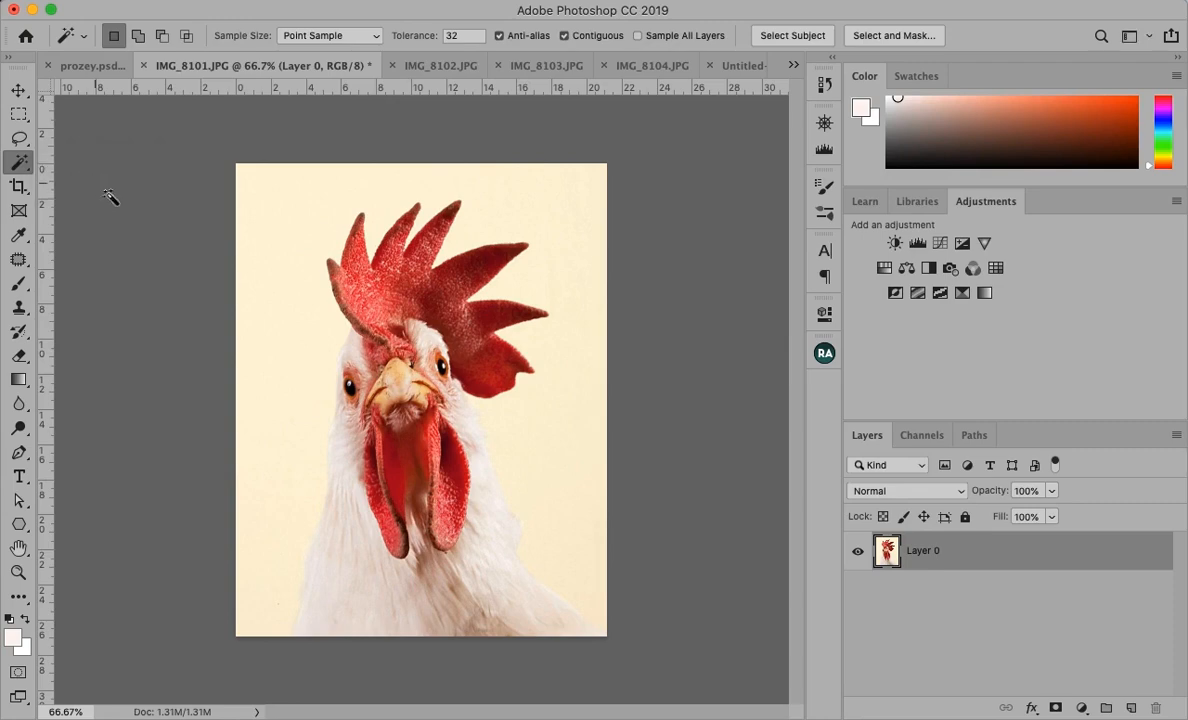
pyautogui.click(301, 255)
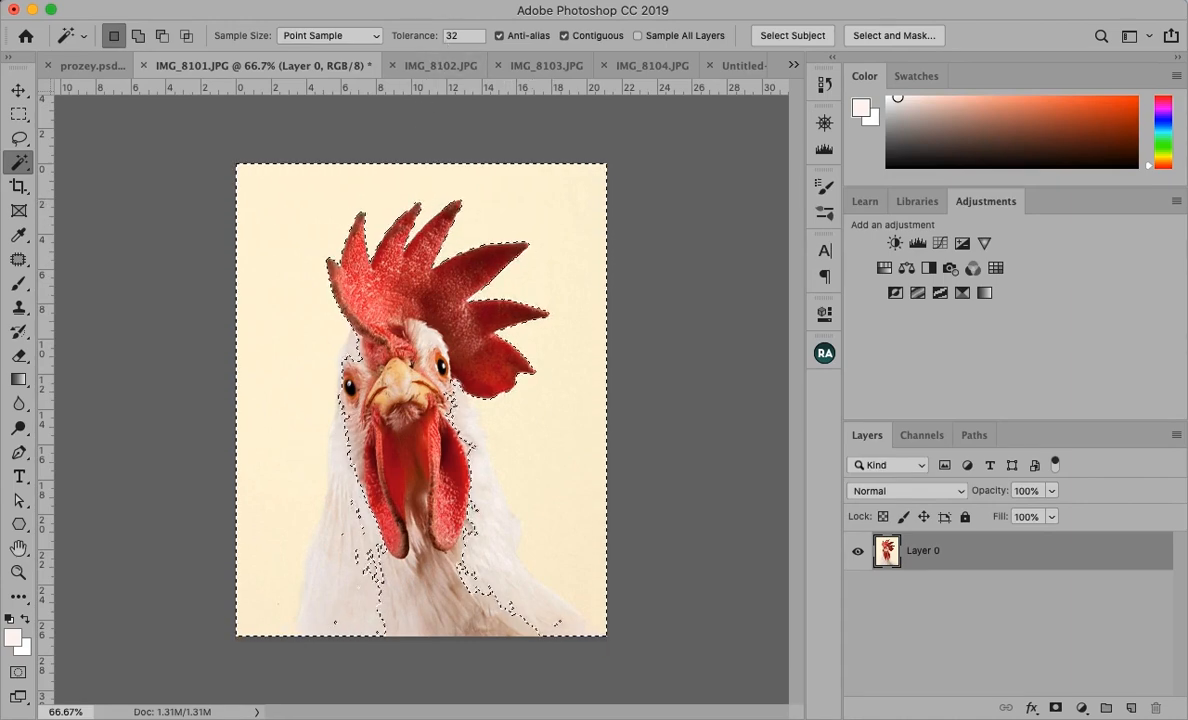
# Expand the background selection by 3 pixels.
pyautogui.click(445, 3)
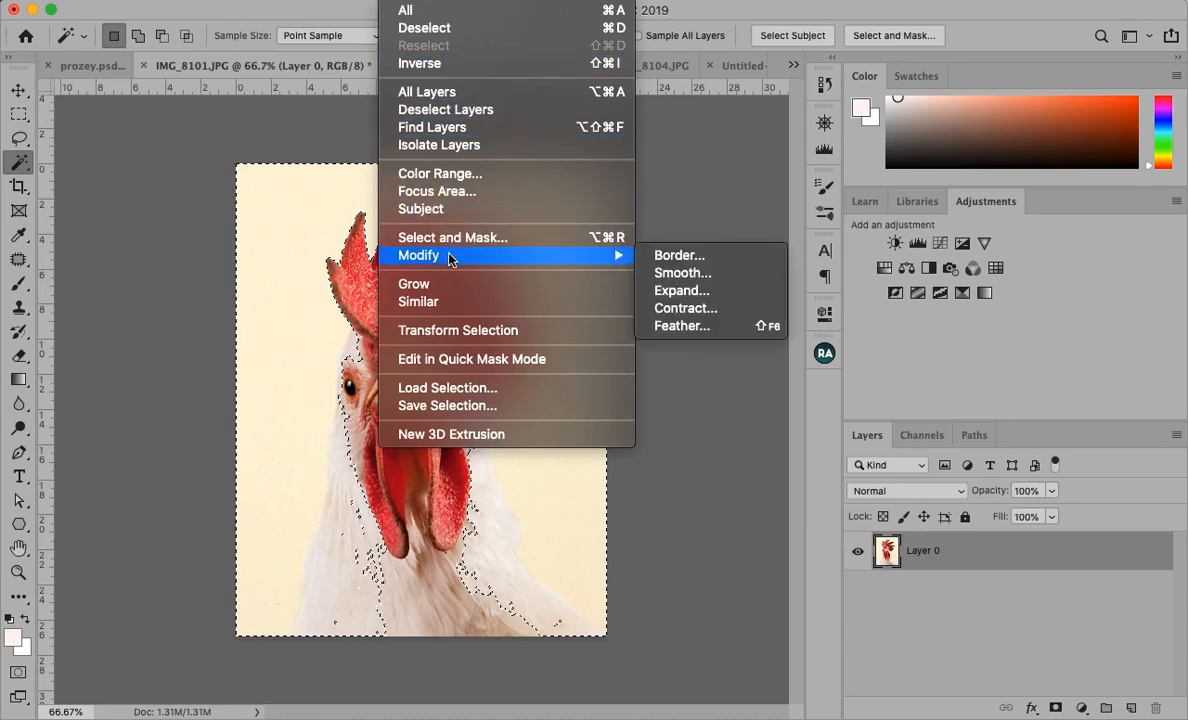
pyautogui.moveTo(612, 261)
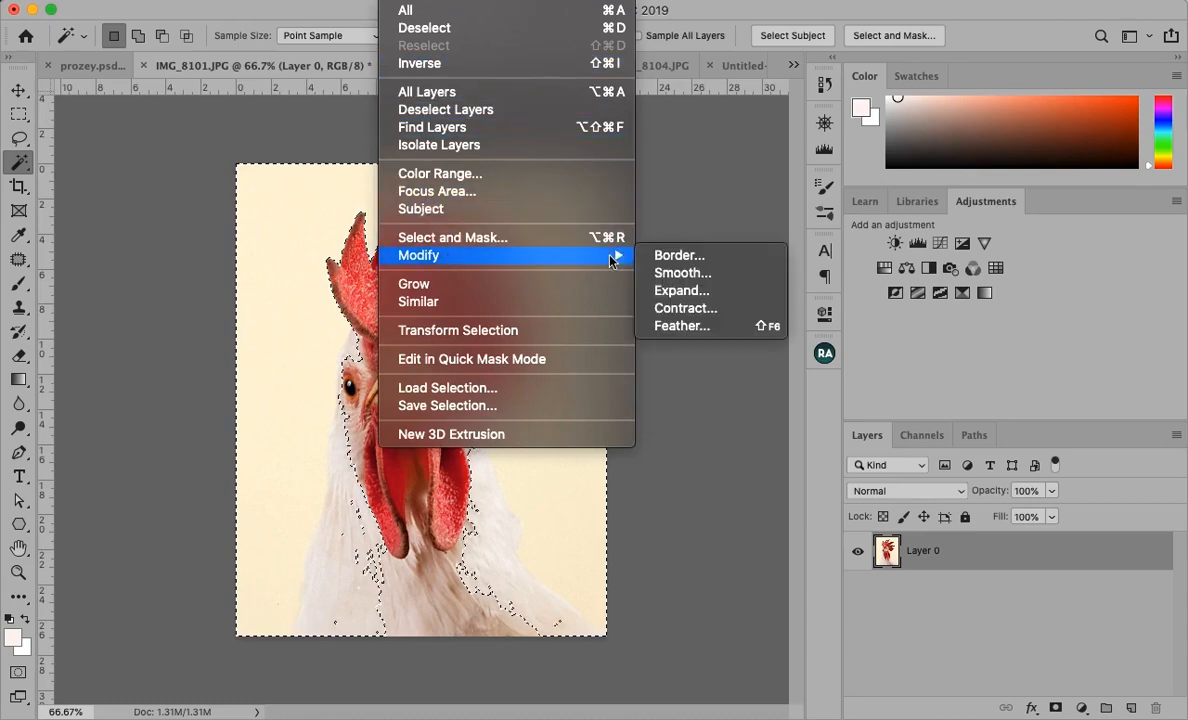
pyautogui.click(682, 290)
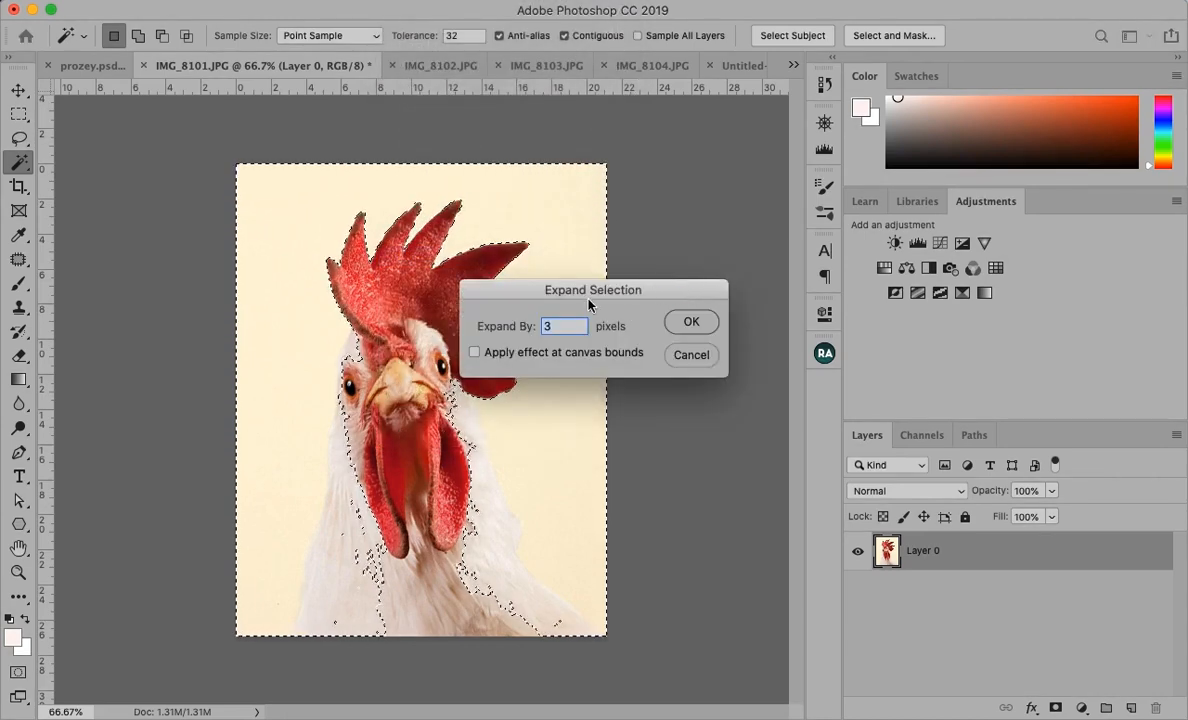
pyautogui.moveTo(597, 292); pyautogui.dragTo(687, 240)
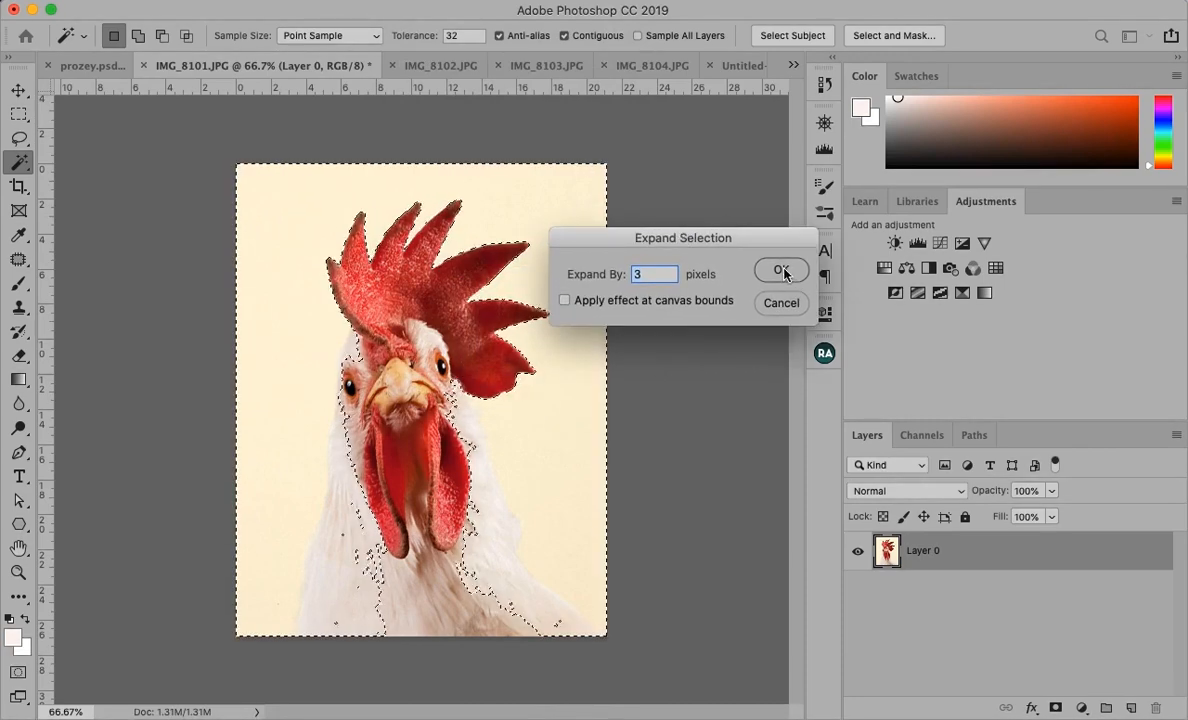
pyautogui.click(781, 270)
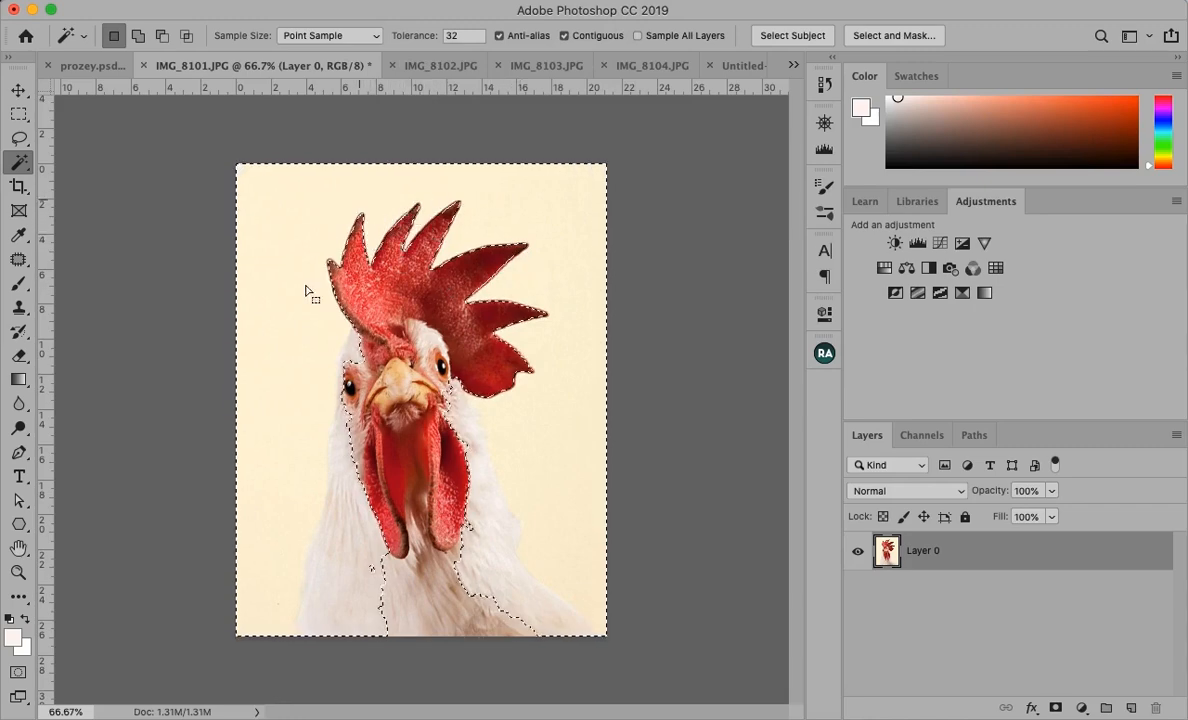
# Add a layer mask from the selection and invert it so the rooster's head is kept and the background hidden.
pyautogui.click(1055, 709)
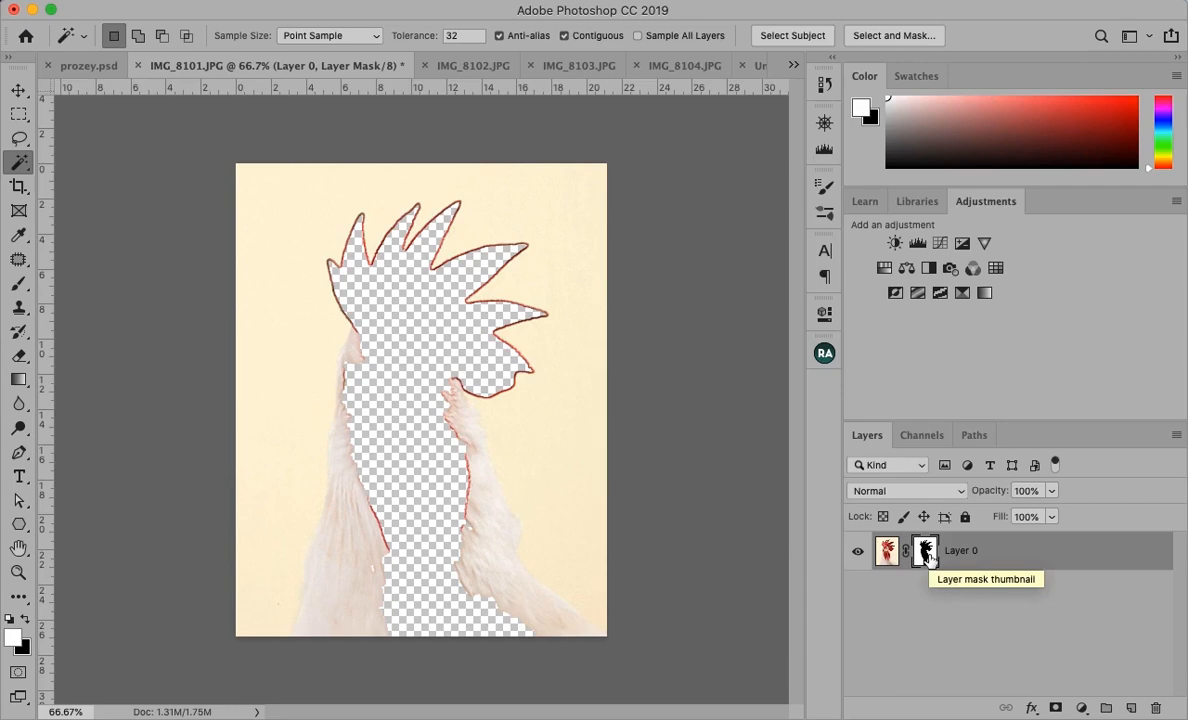
pyautogui.moveTo(928, 558); pyautogui.dragTo(930, 560)
pyautogui.press('super+i')
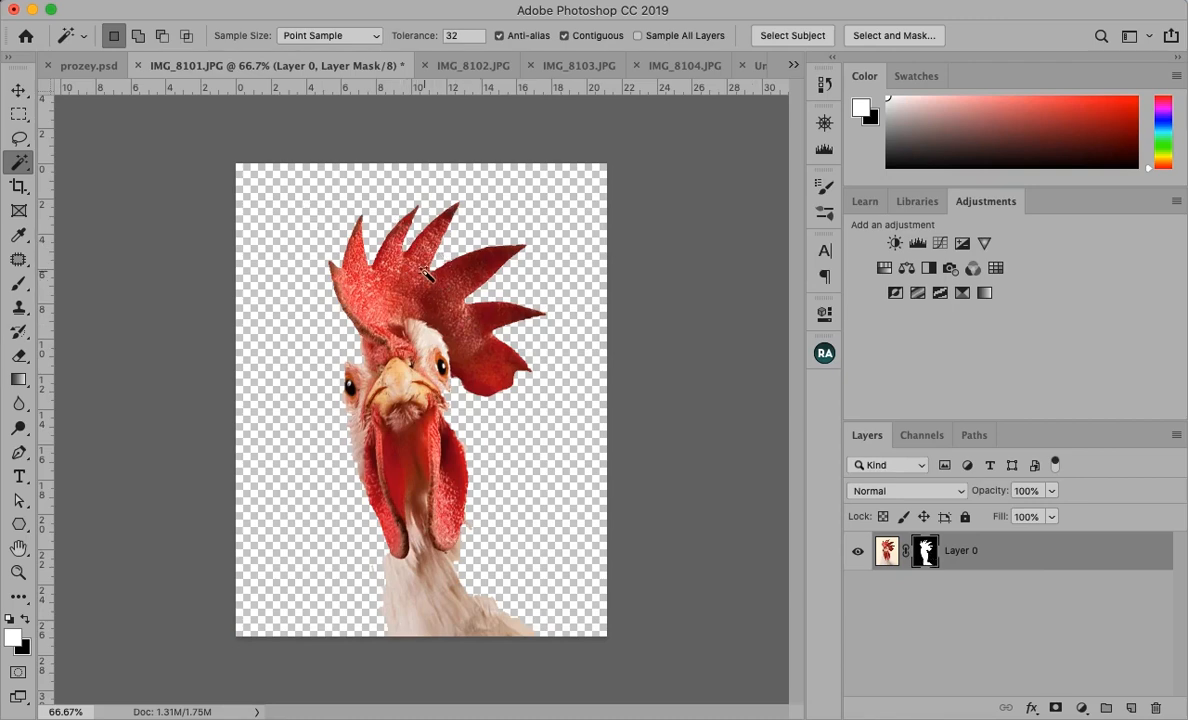
# Draw a closed Pen tool path around the rooster's red comb, following its lower edge across the forehead and past the eye.
pyautogui.click(22, 454)
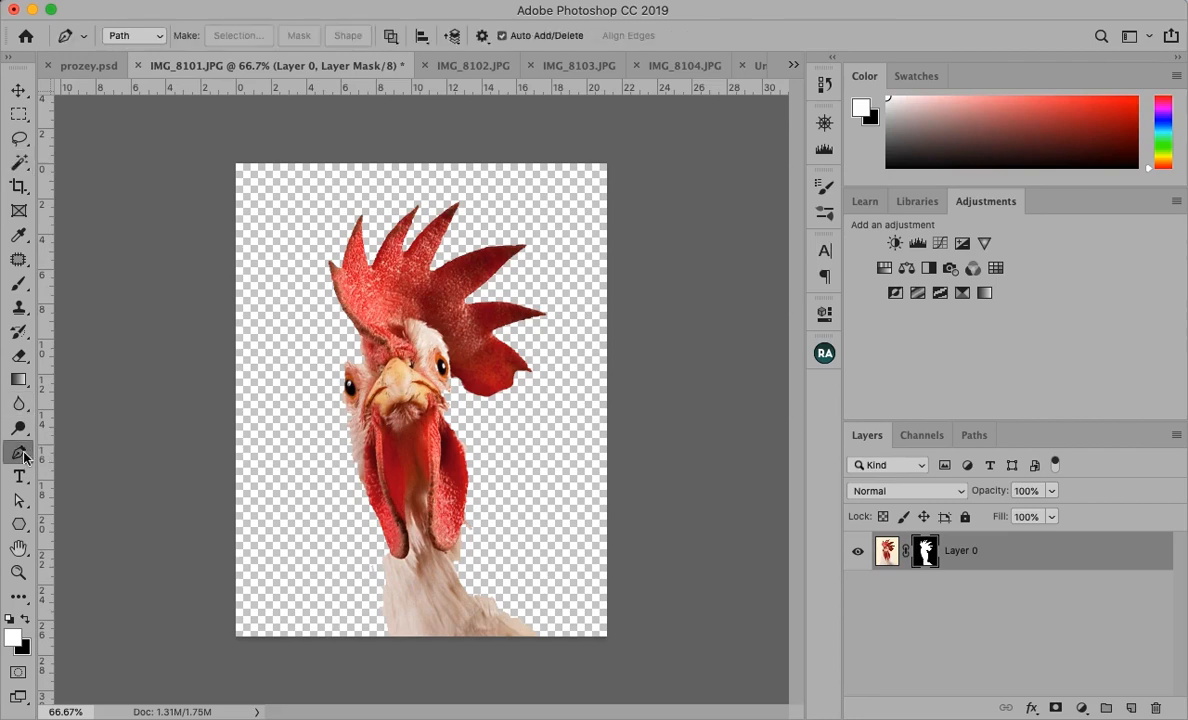
pyautogui.click(355, 334)
pyautogui.click(363, 340)
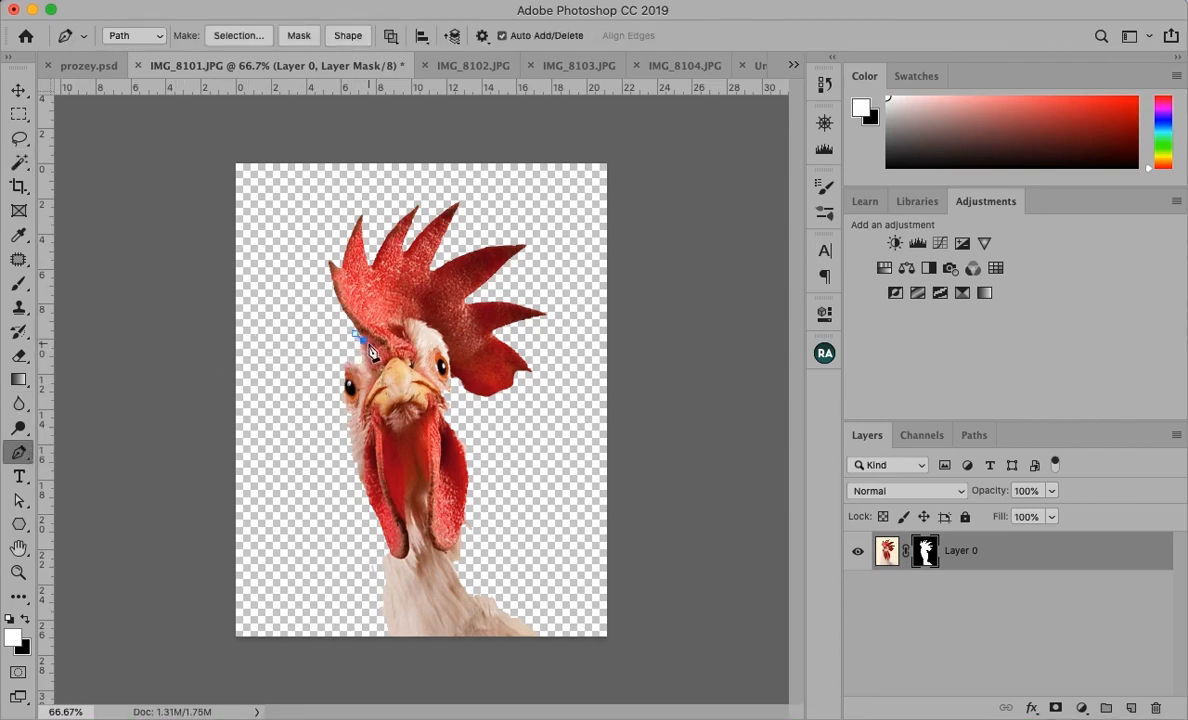
pyautogui.click(374, 345)
pyautogui.click(381, 344)
pyautogui.click(386, 339)
pyautogui.click(394, 331)
pyautogui.click(400, 326)
pyautogui.click(406, 321)
pyautogui.click(413, 319)
pyautogui.click(421, 321)
pyautogui.click(429, 325)
pyautogui.click(441, 332)
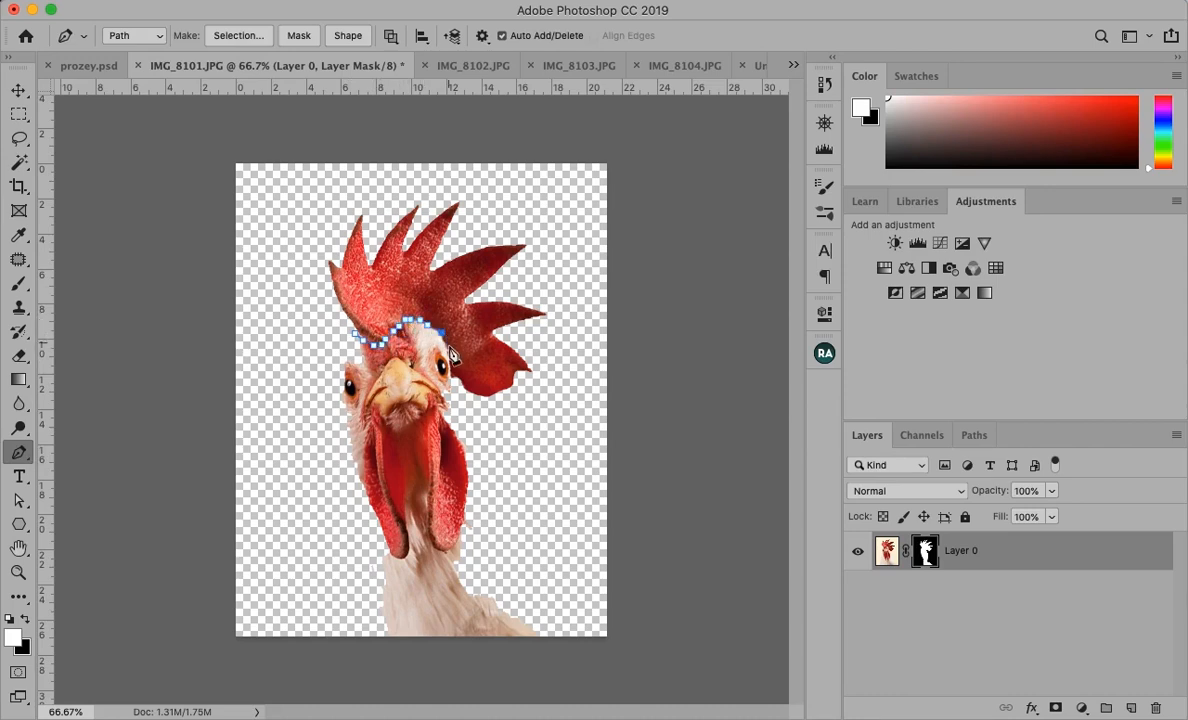
pyautogui.click(446, 343)
pyautogui.click(449, 361)
pyautogui.moveTo(455, 388); pyautogui.dragTo(527, 413)
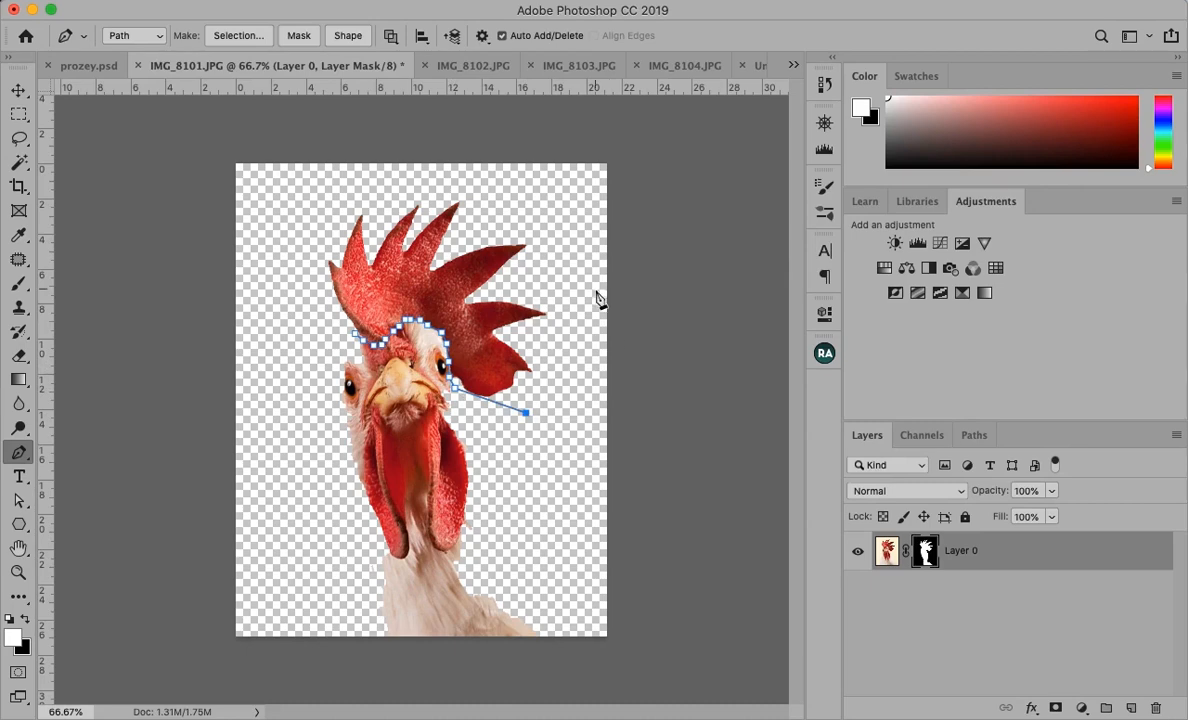
pyautogui.click(607, 260)
pyautogui.click(545, 189)
pyautogui.click(437, 170)
pyautogui.click(298, 186)
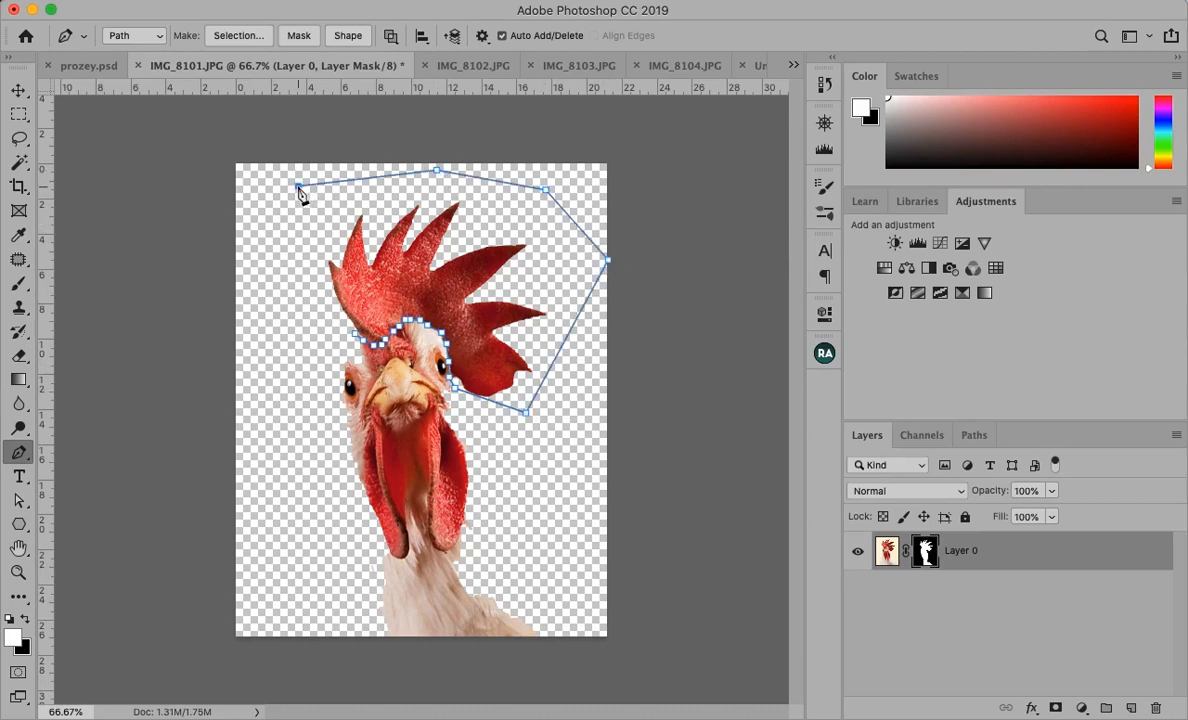
pyautogui.click(292, 293)
pyautogui.click(310, 340)
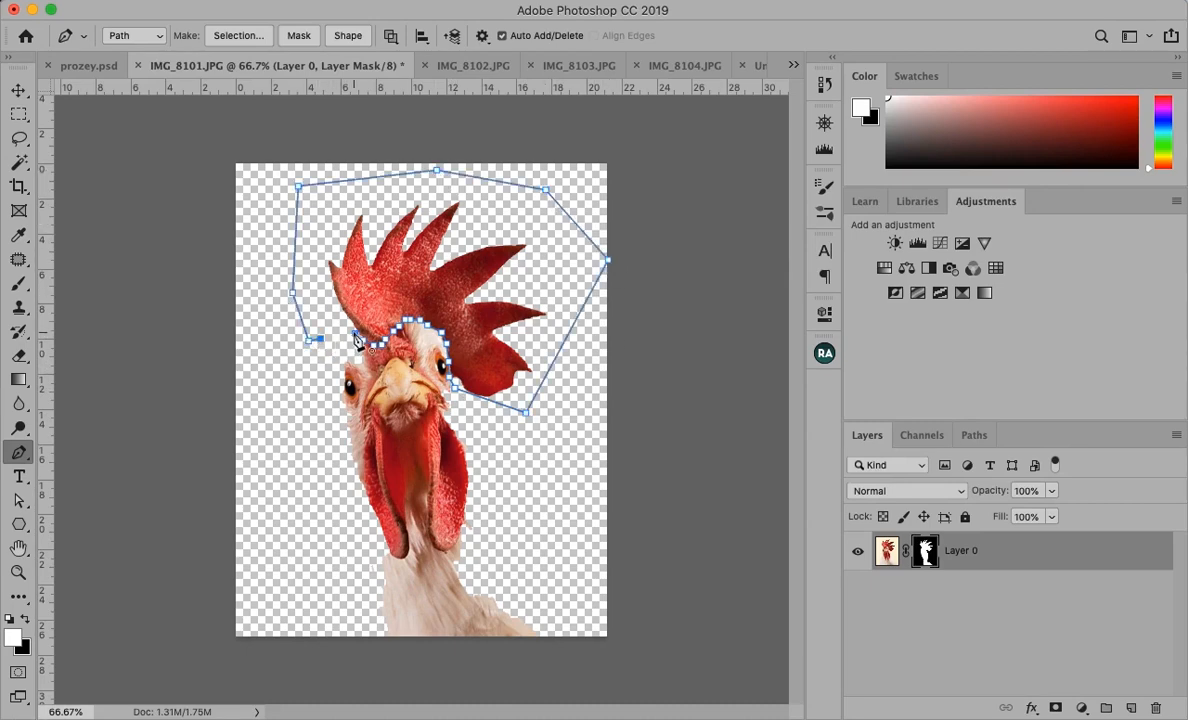
pyautogui.click(355, 333)
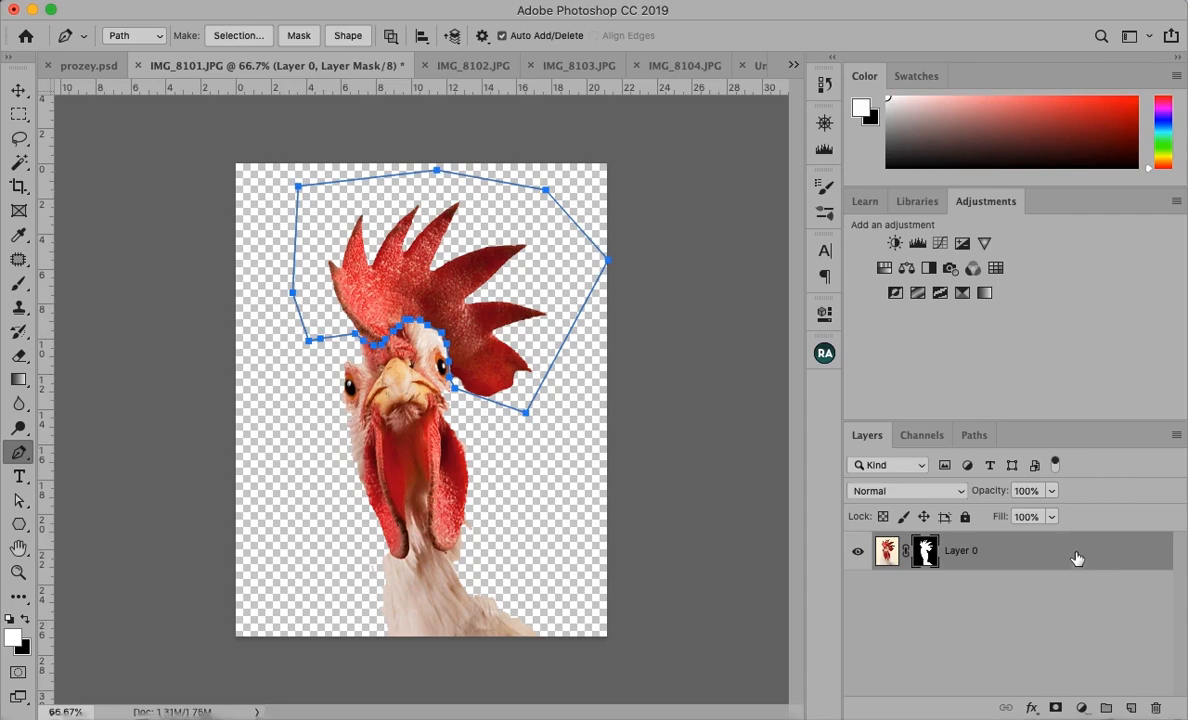
# Convert the masked rooster layer to a smart object and turn the path into a new anti-aliased selection with a 0.6-pixel feather.
pyautogui.rightClick(1072, 557)
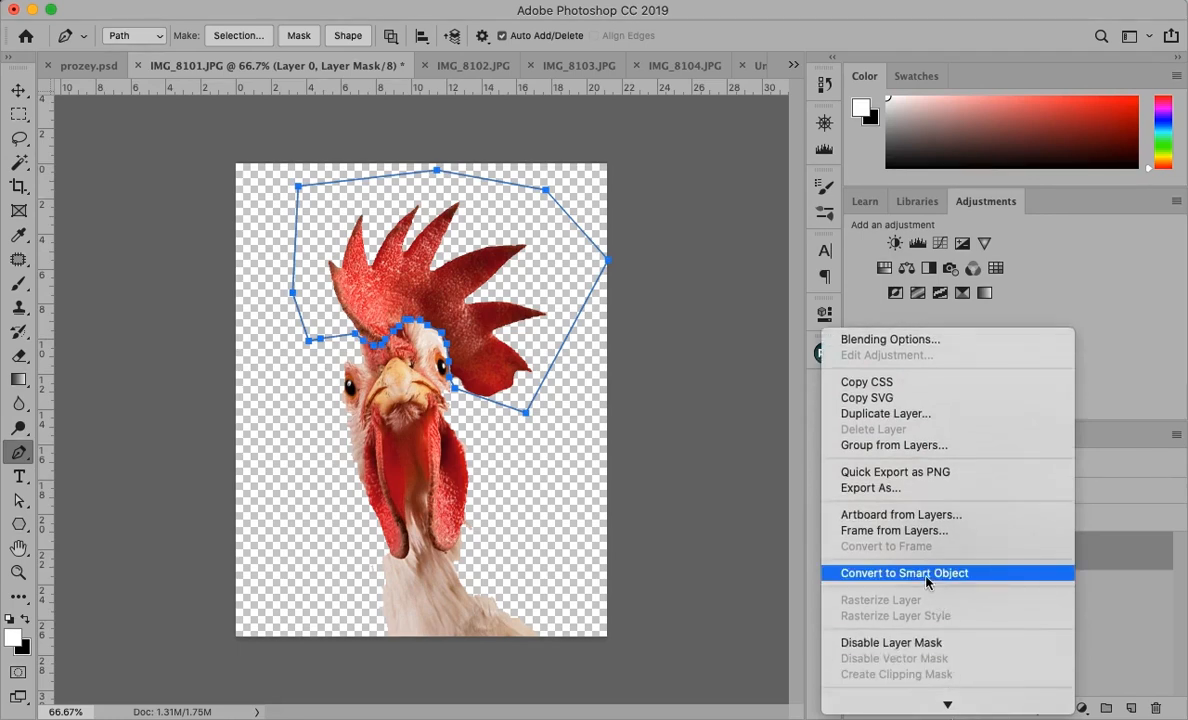
pyautogui.click(926, 574)
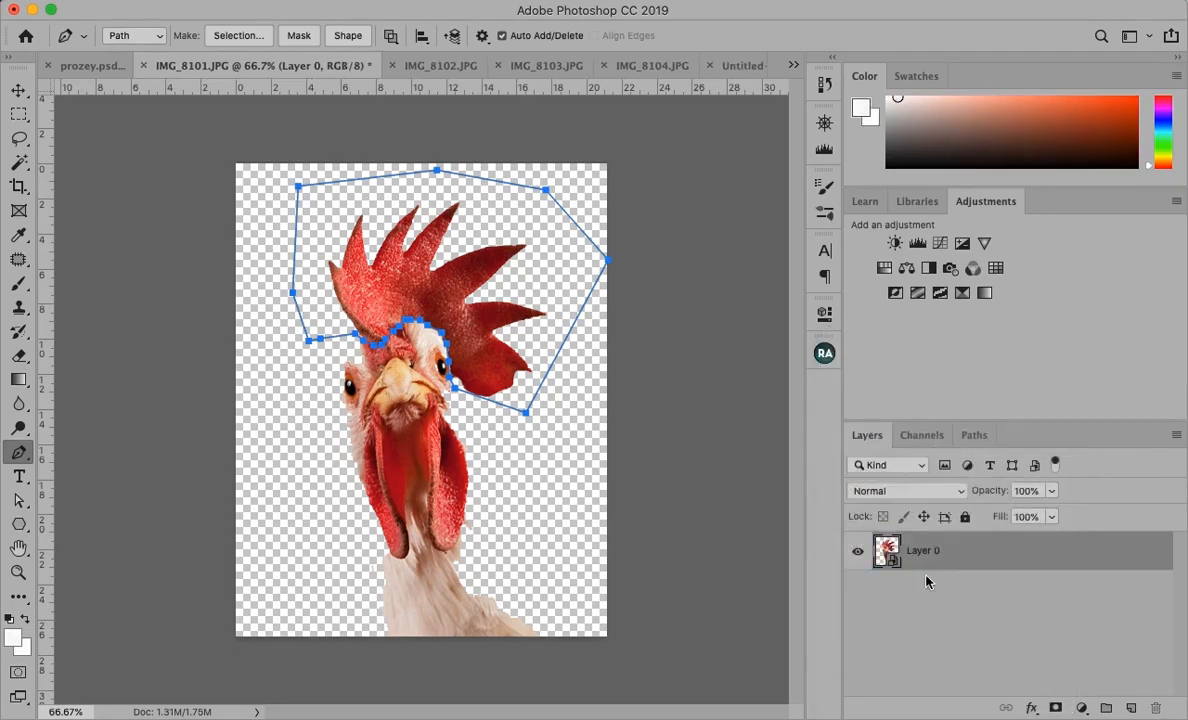
pyautogui.rightClick(521, 473)
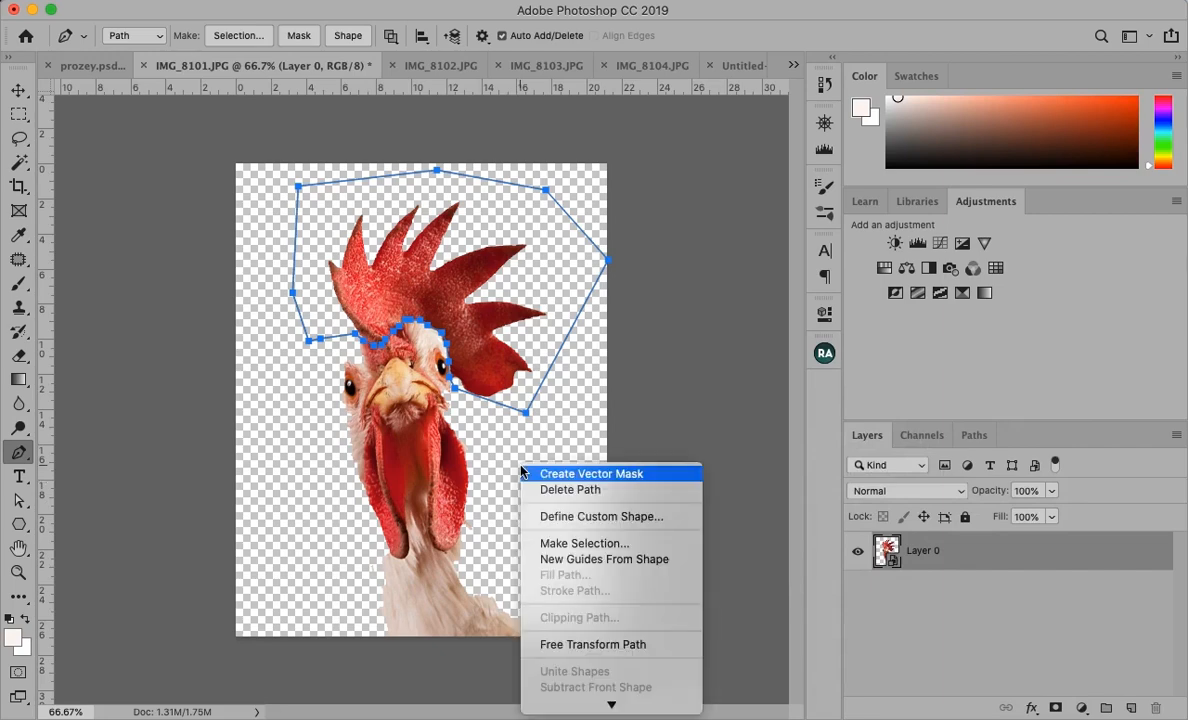
pyautogui.click(574, 545)
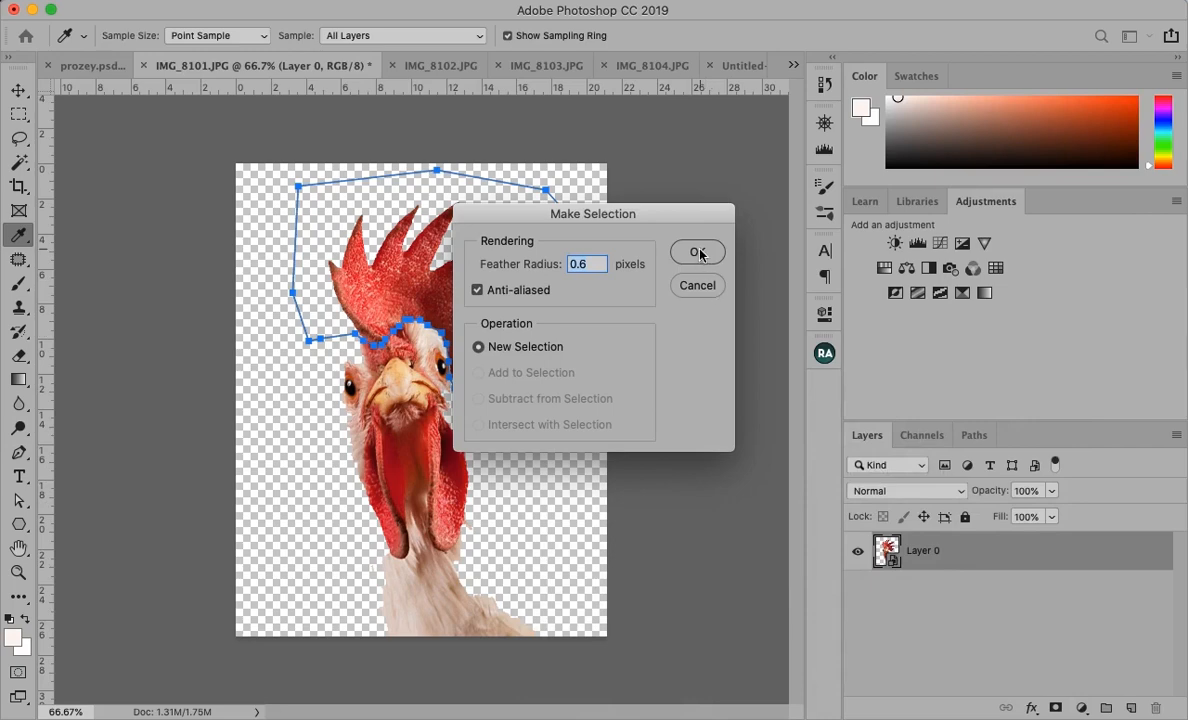
pyautogui.click(699, 253)
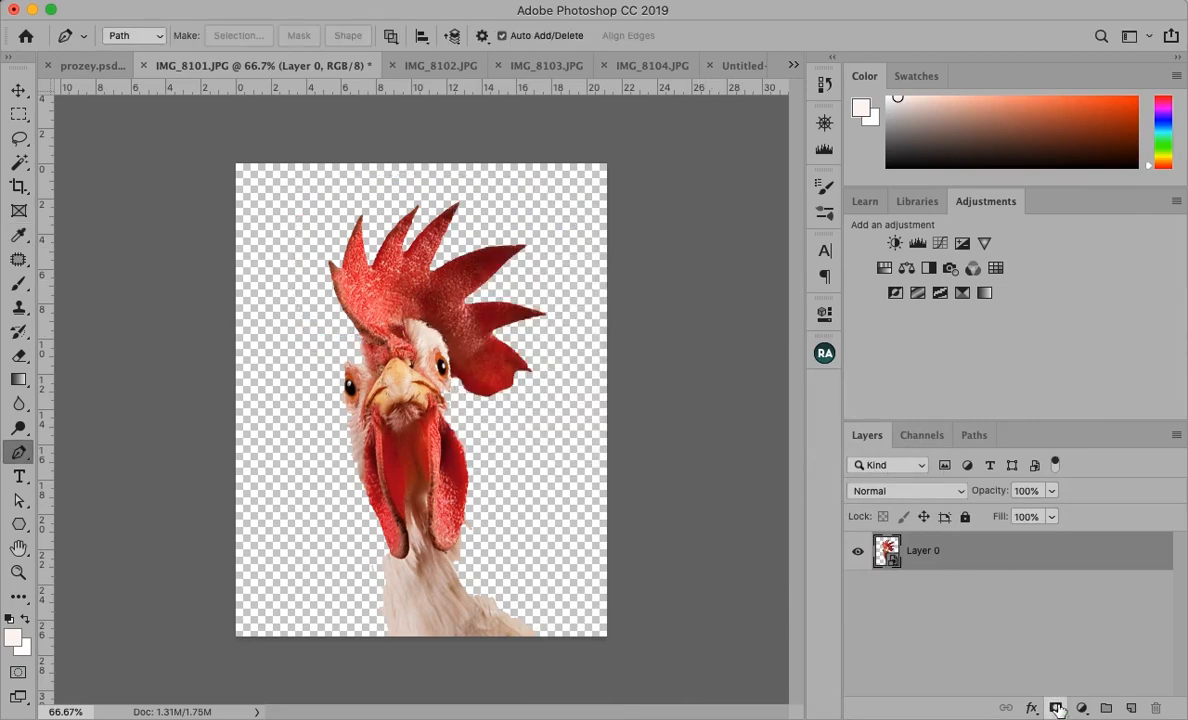
# Mask the rooster layer with the comb selection, convert it to a smart object and rasterize it, leaving just the comb.
pyautogui.click(1056, 708)
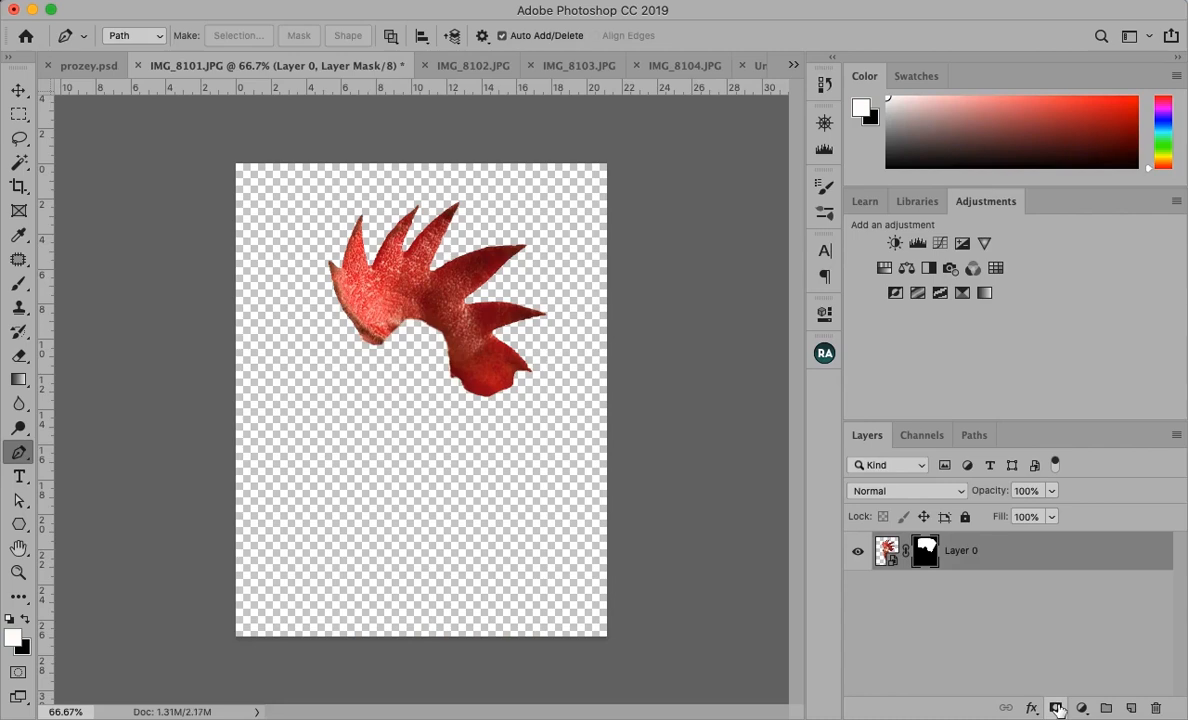
pyautogui.rightClick(1033, 549)
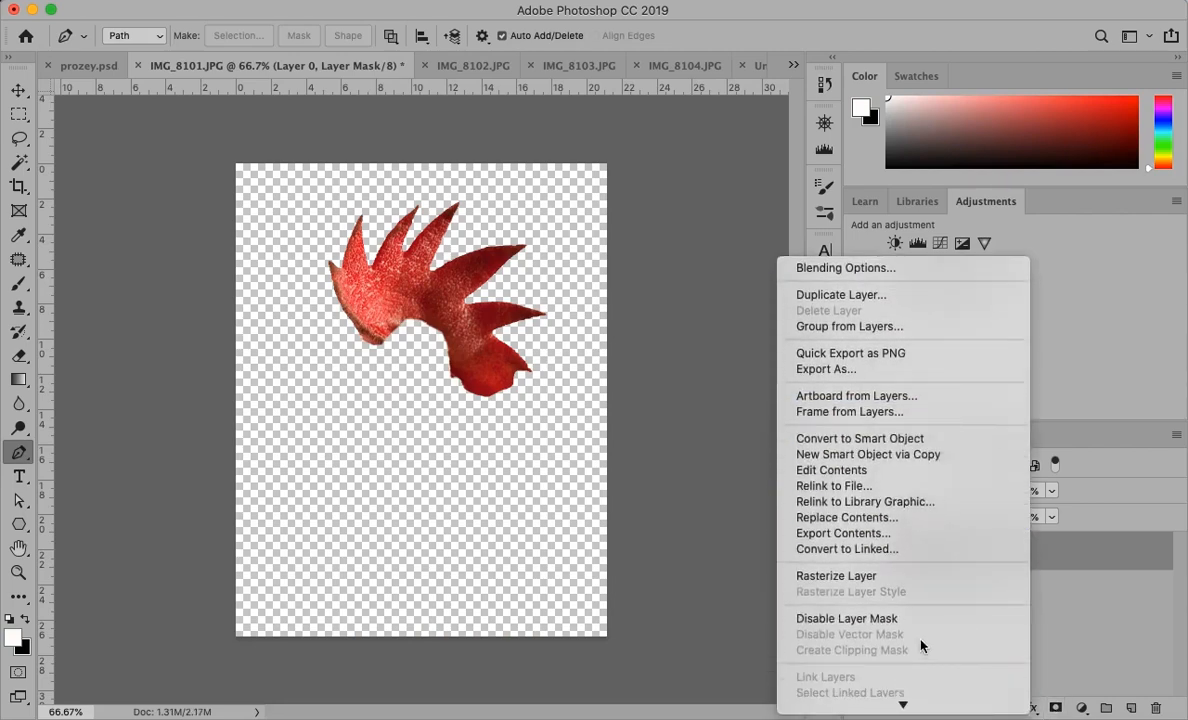
pyautogui.click(868, 441)
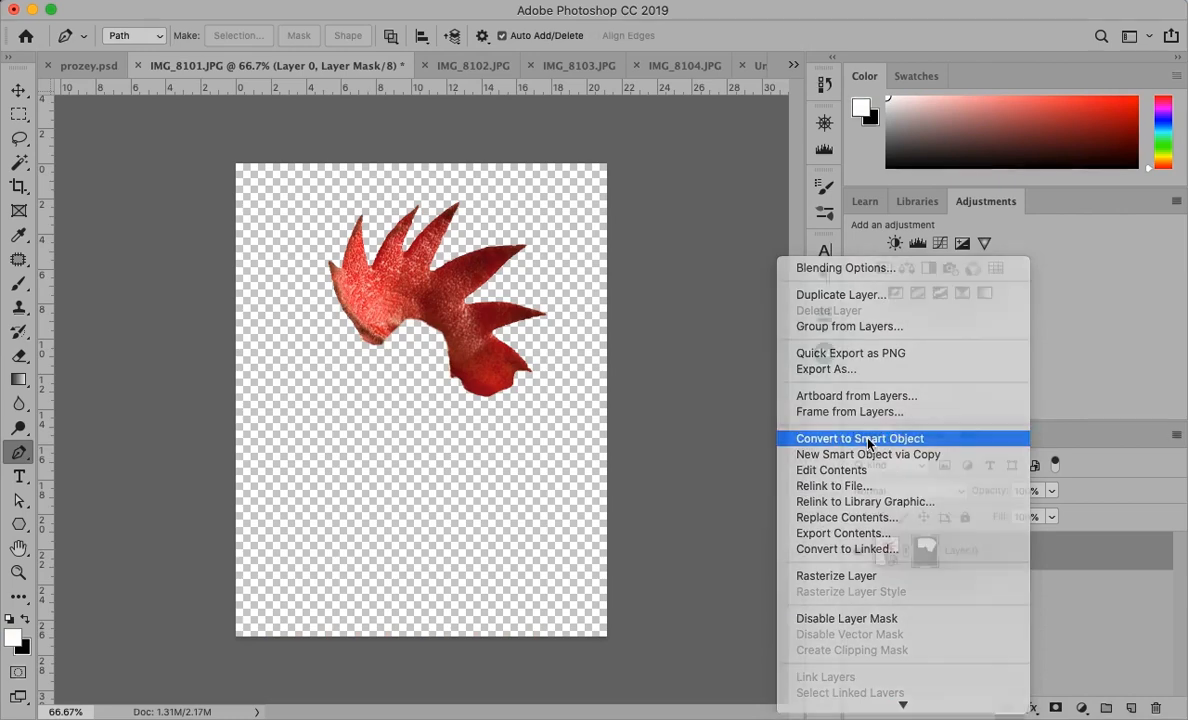
pyautogui.rightClick(1031, 562)
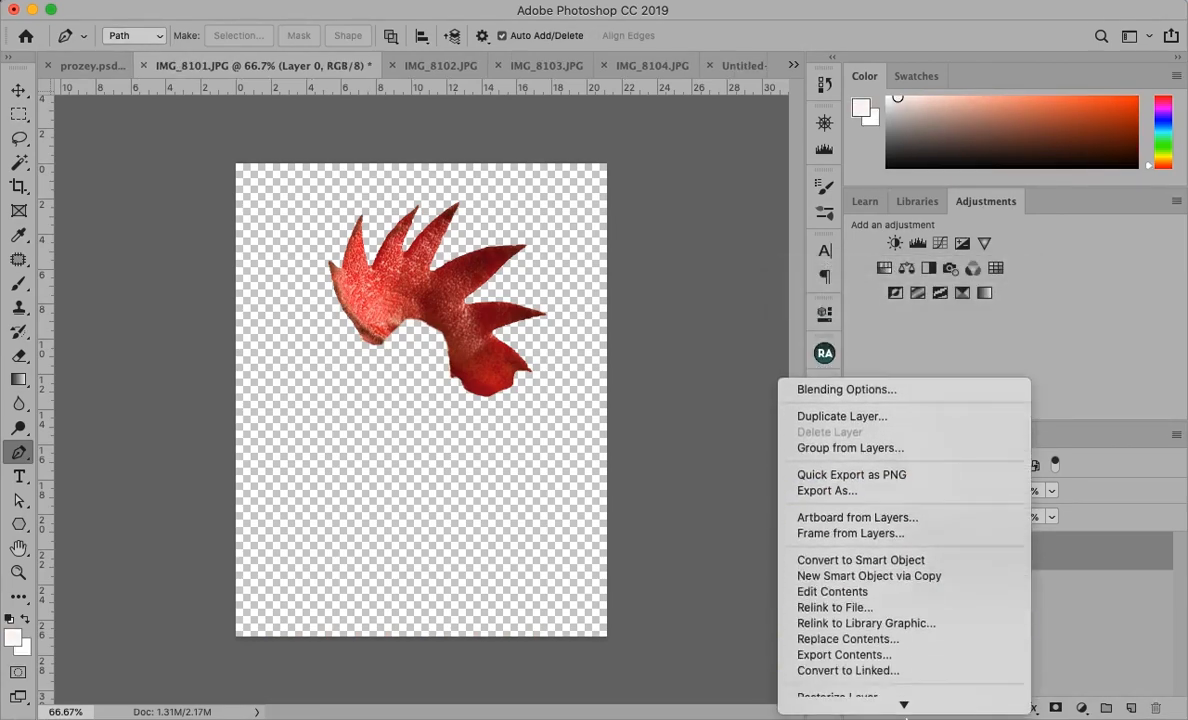
pyautogui.click(835, 620)
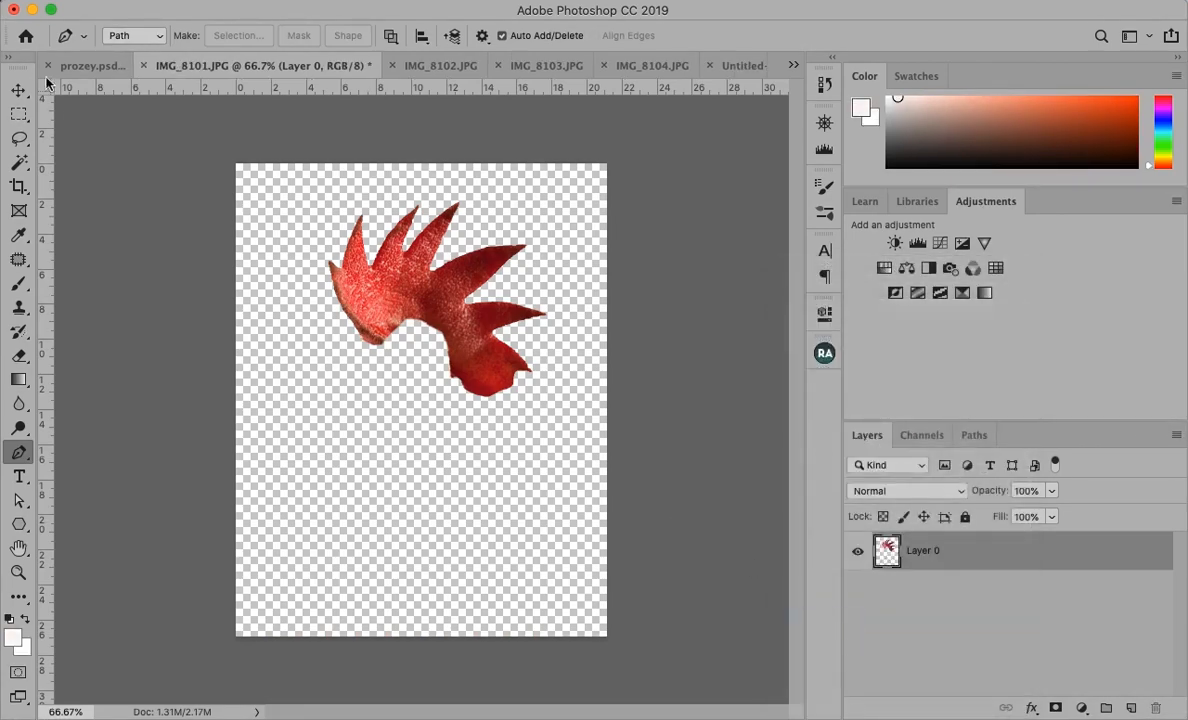
# Move the cut-out comb into the IMG_8102.JPG document and place it over the red rooster's head.
pyautogui.click(19, 89)
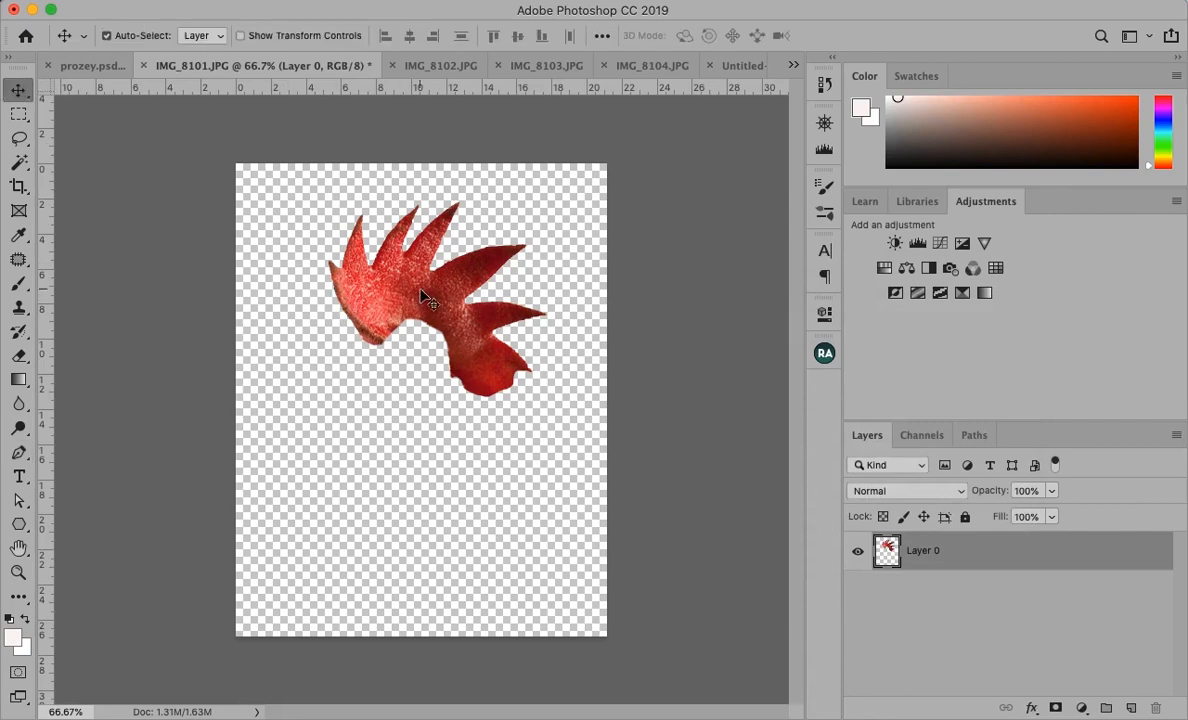
pyautogui.moveTo(420, 297); pyautogui.dragTo(428, 322)
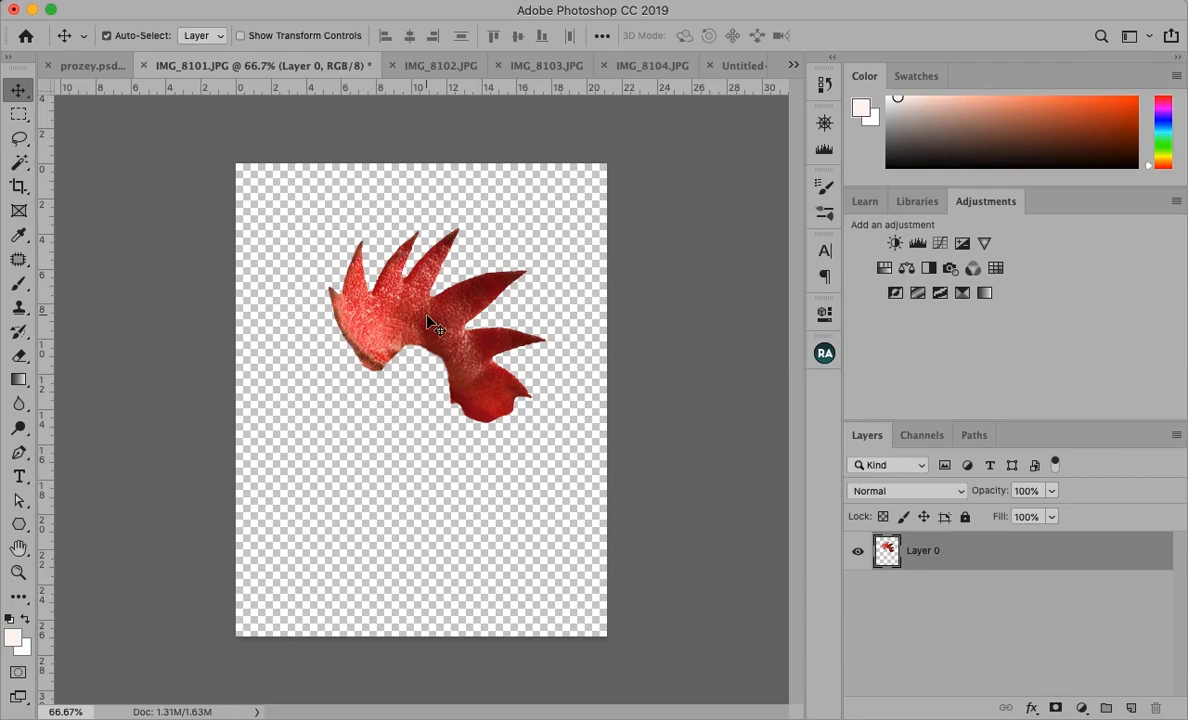
pyautogui.moveTo(428, 322); pyautogui.dragTo(441, 66)
pyautogui.moveTo(399, 295); pyautogui.dragTo(474, 251)
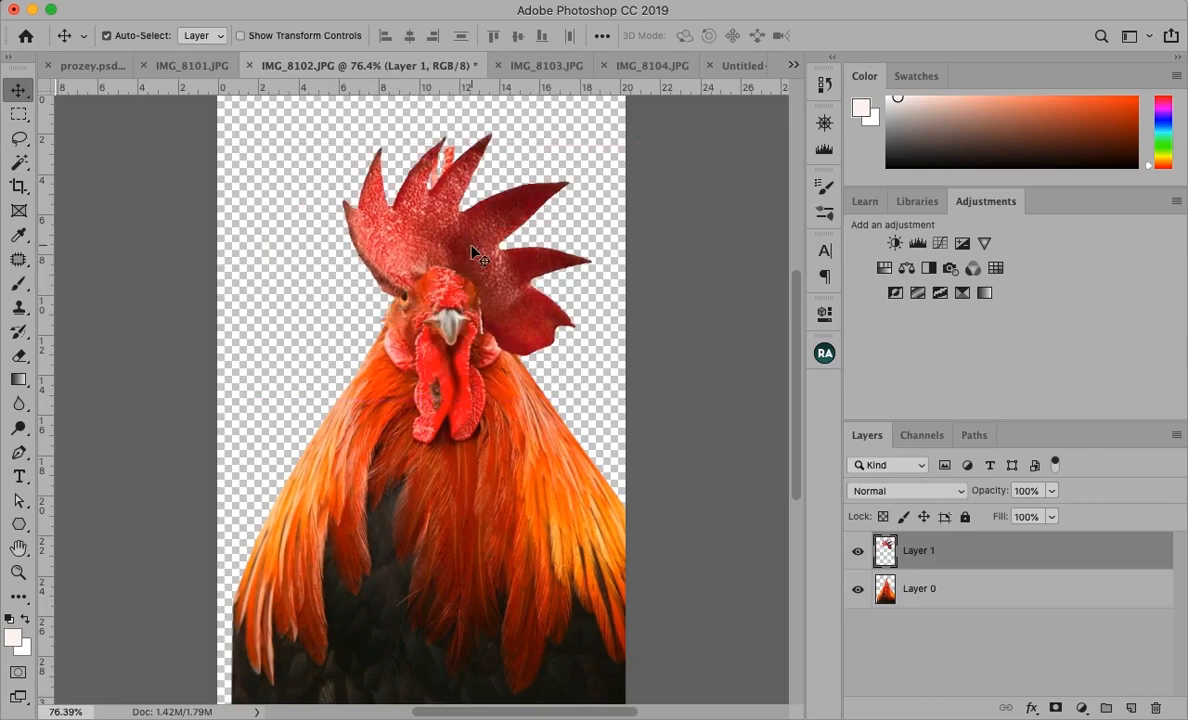
# Scale the comb layer proportionally to about 78% and position it above the red rooster's head with Free Transform.
pyautogui.hotkey('ctrl', 't')
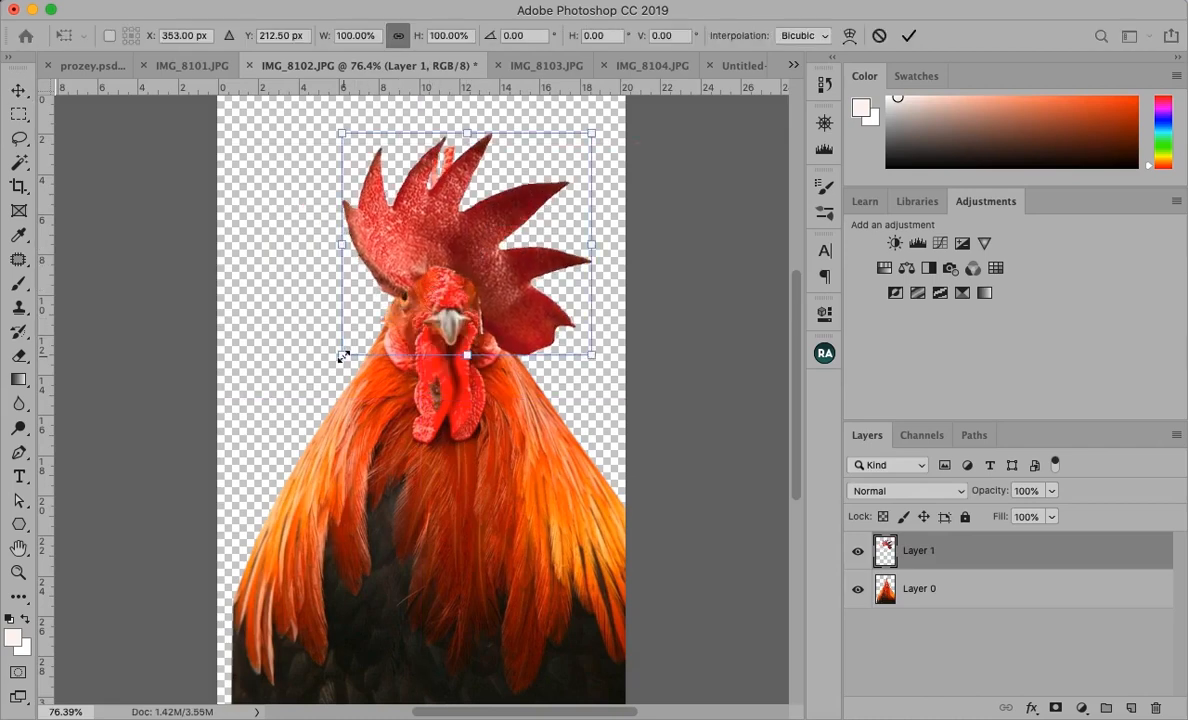
pyautogui.moveTo(343, 357); pyautogui.dragTo(398, 302)
pyautogui.moveTo(441, 242); pyautogui.dragTo(444, 240)
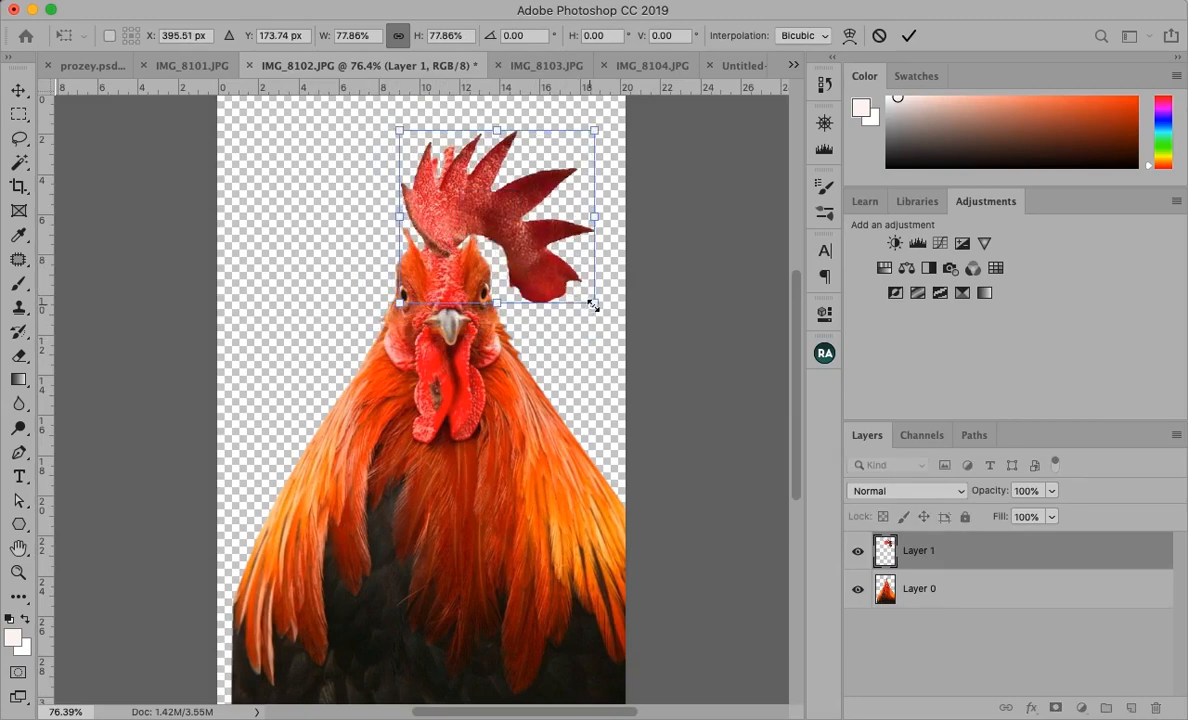
# Distort the comb by its corners so it narrows toward the base and its right side pulls inward, and apply the transform.
pyautogui.moveTo(592, 300); pyautogui.dragTo(567, 302)
pyautogui.moveTo(398, 308); pyautogui.dragTo(405, 289)
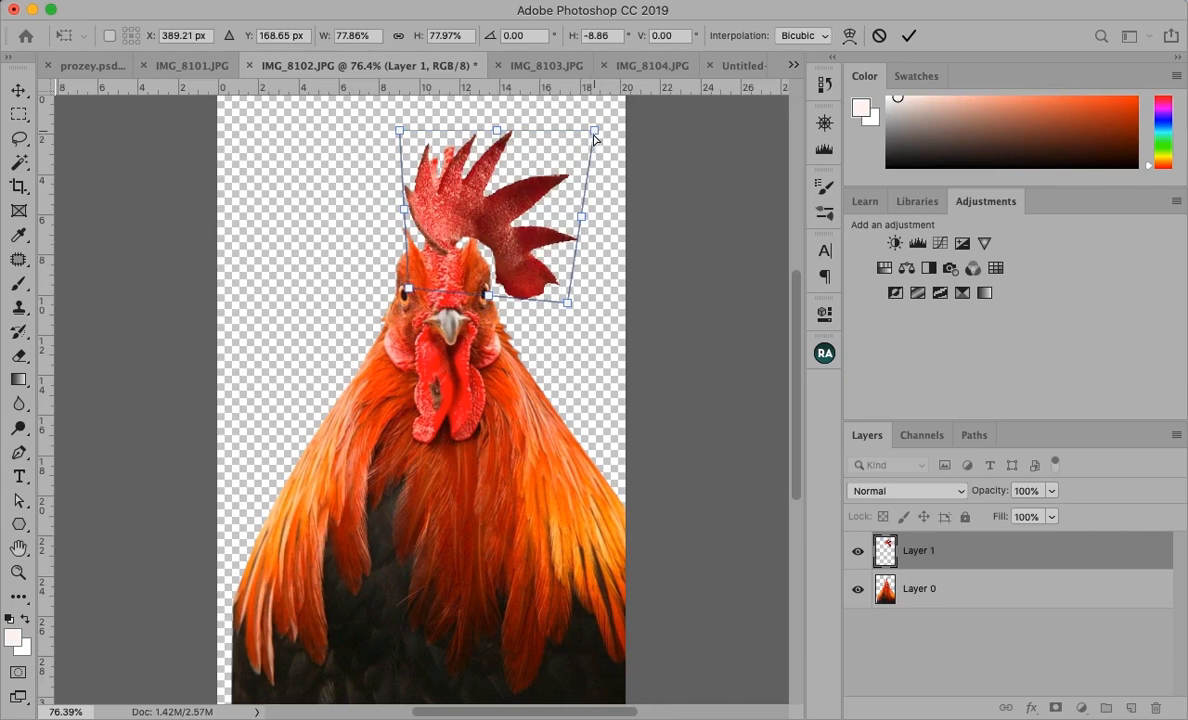
pyautogui.moveTo(594, 140); pyautogui.dragTo(550, 226)
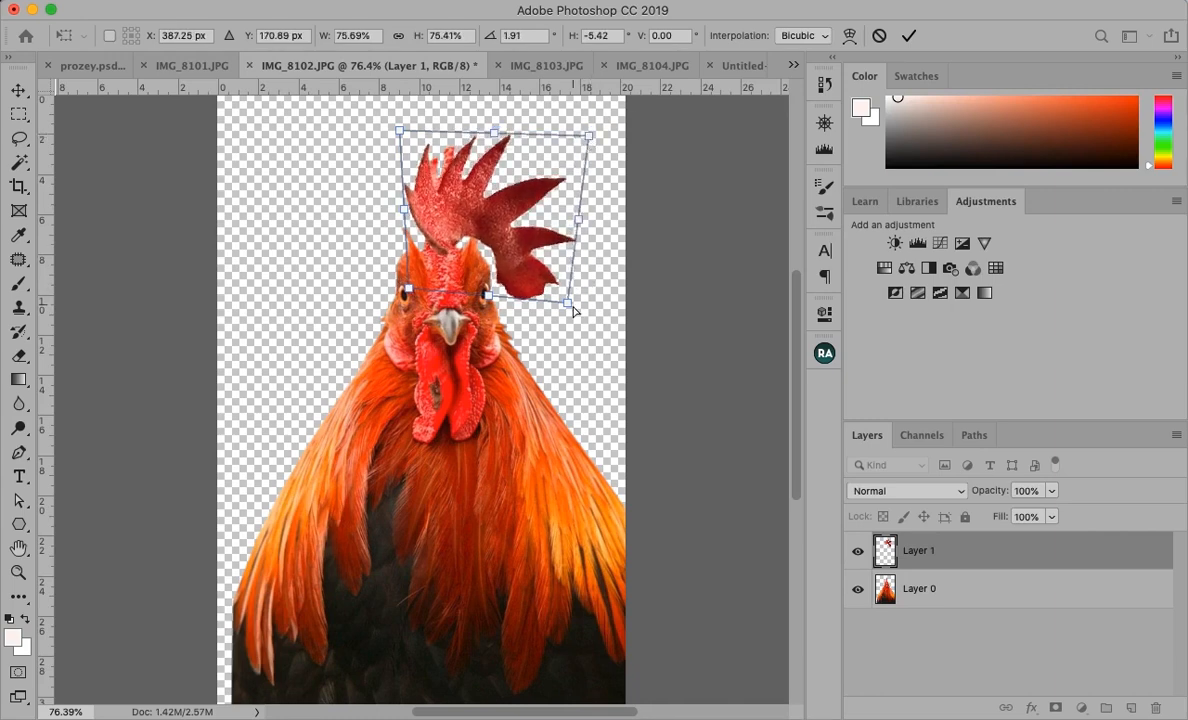
pyautogui.moveTo(569, 310); pyautogui.dragTo(558, 301)
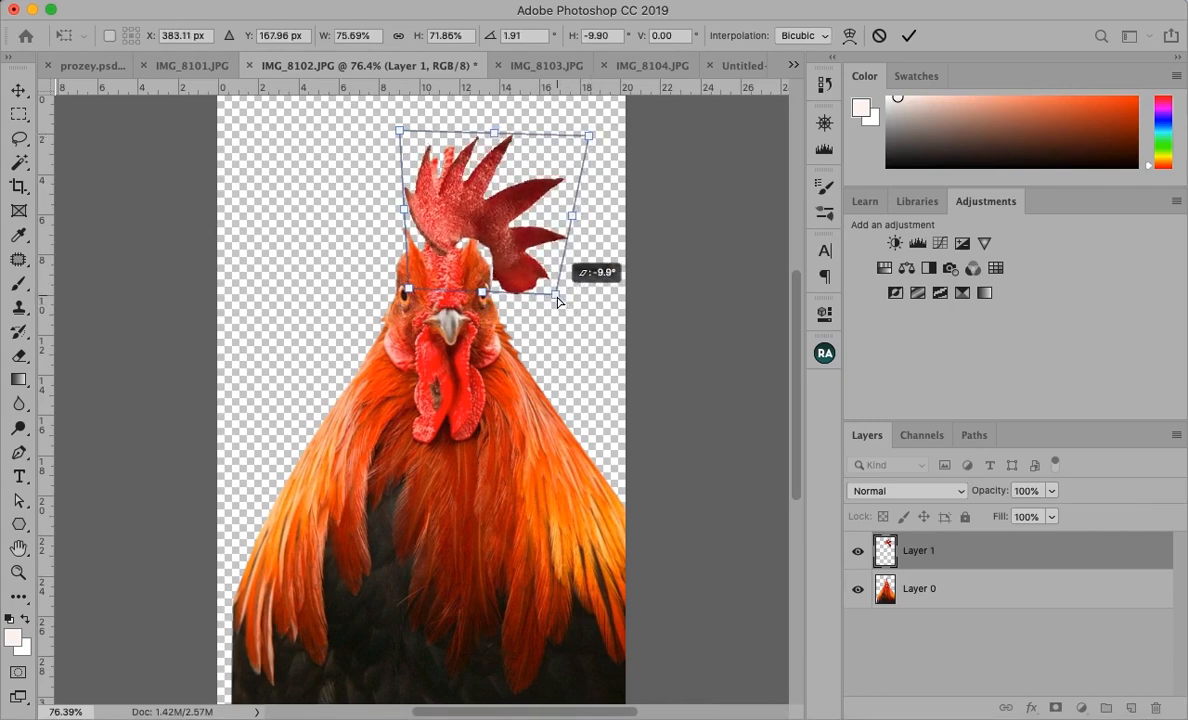
pyautogui.moveTo(573, 218); pyautogui.dragTo(567, 224)
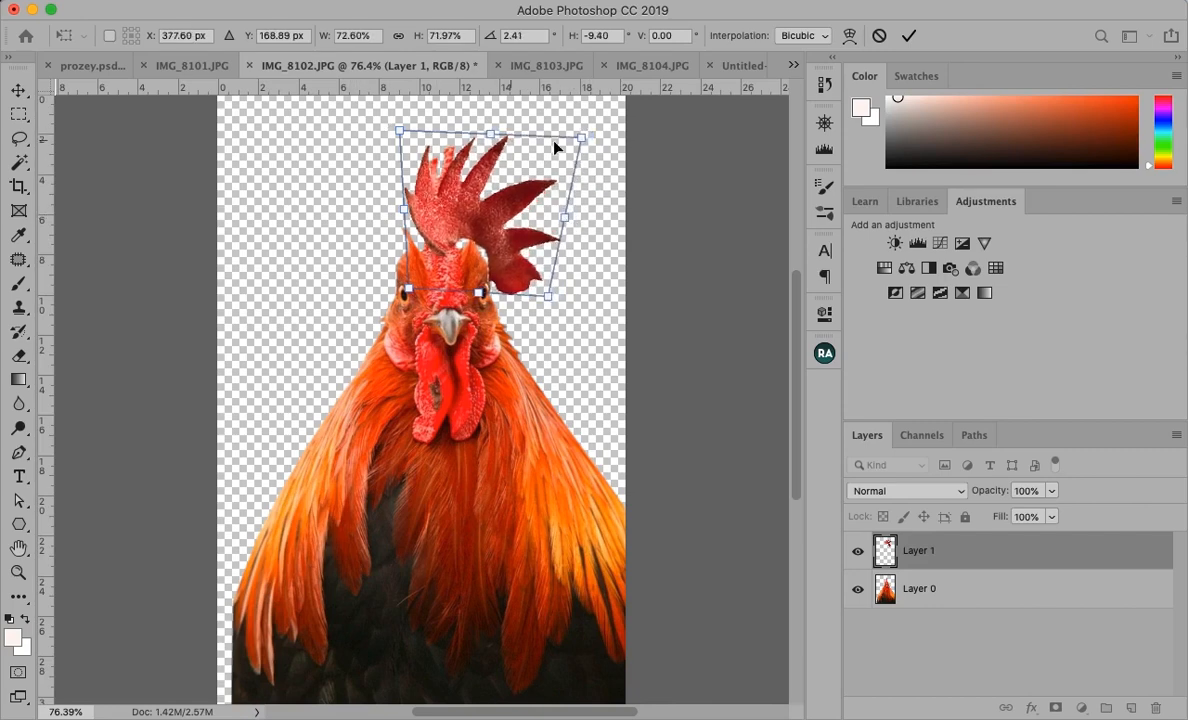
pyautogui.moveTo(583, 141); pyautogui.dragTo(572, 141)
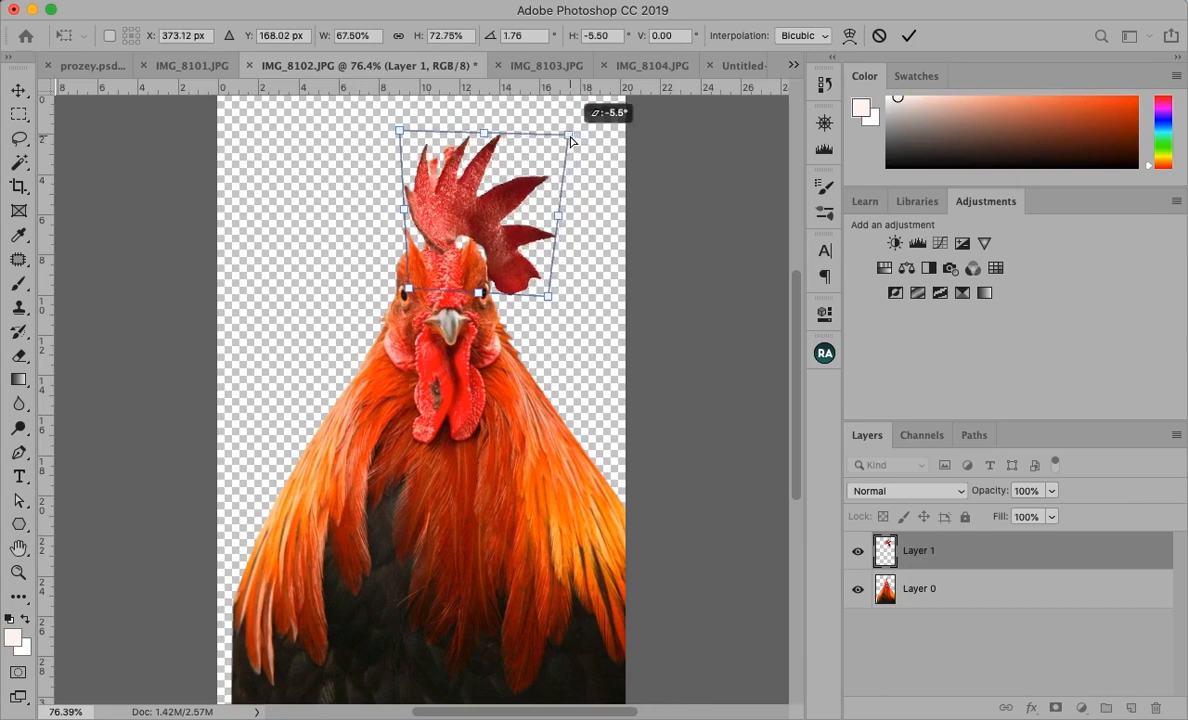
pyautogui.click(909, 35)
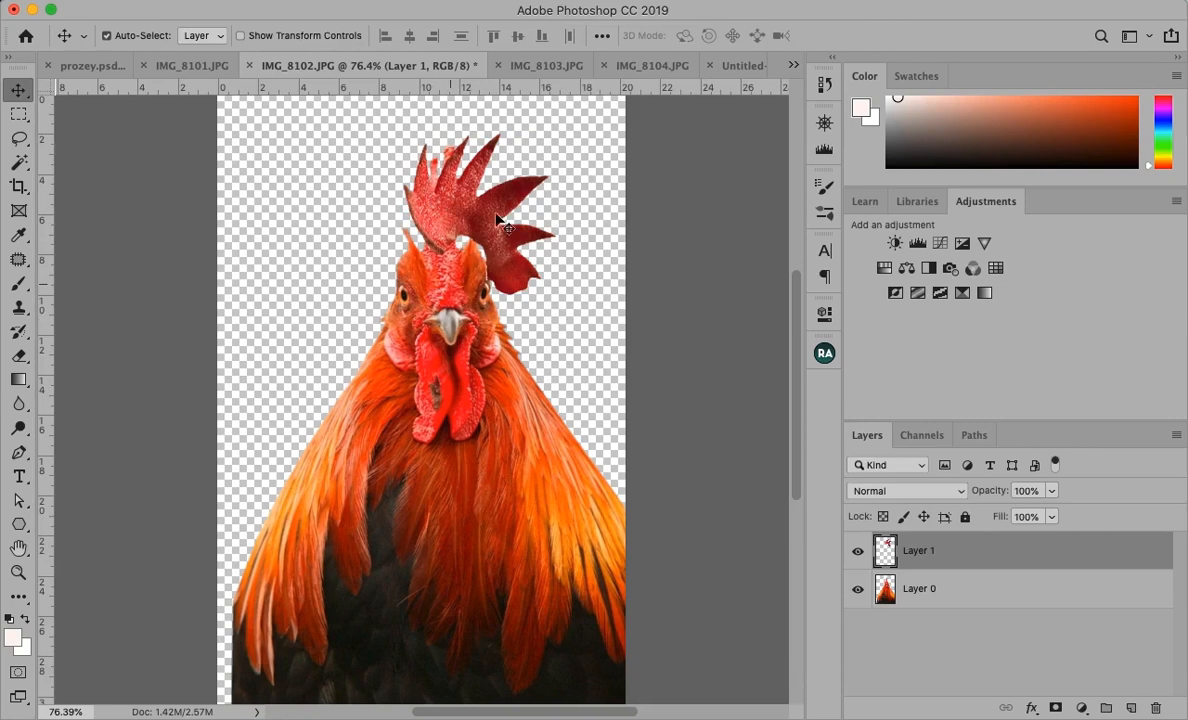
# Hide the comb layer and bring the gold crown from IMG_8103.JPG into the IMG_8102.JPG rooster document.
pyautogui.click(857, 551)
pyautogui.click(549, 68)
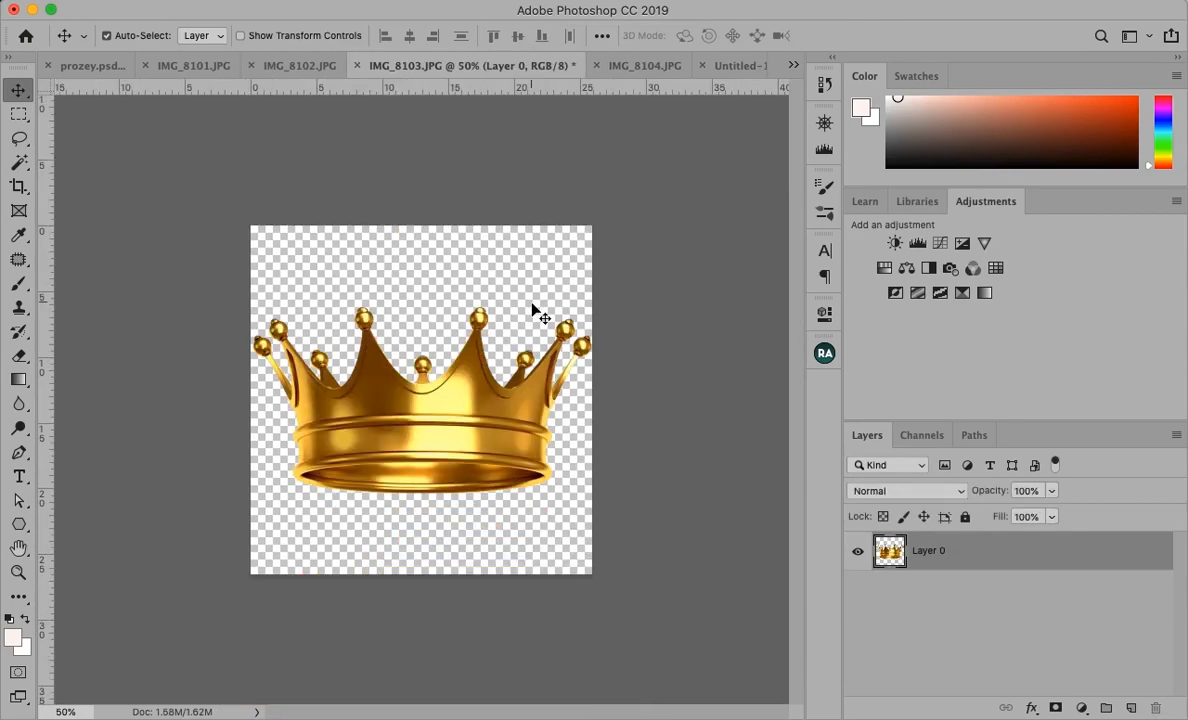
pyautogui.moveTo(400, 224); pyautogui.dragTo(345, 108)
pyautogui.moveTo(460, 322); pyautogui.dragTo(459, 323)
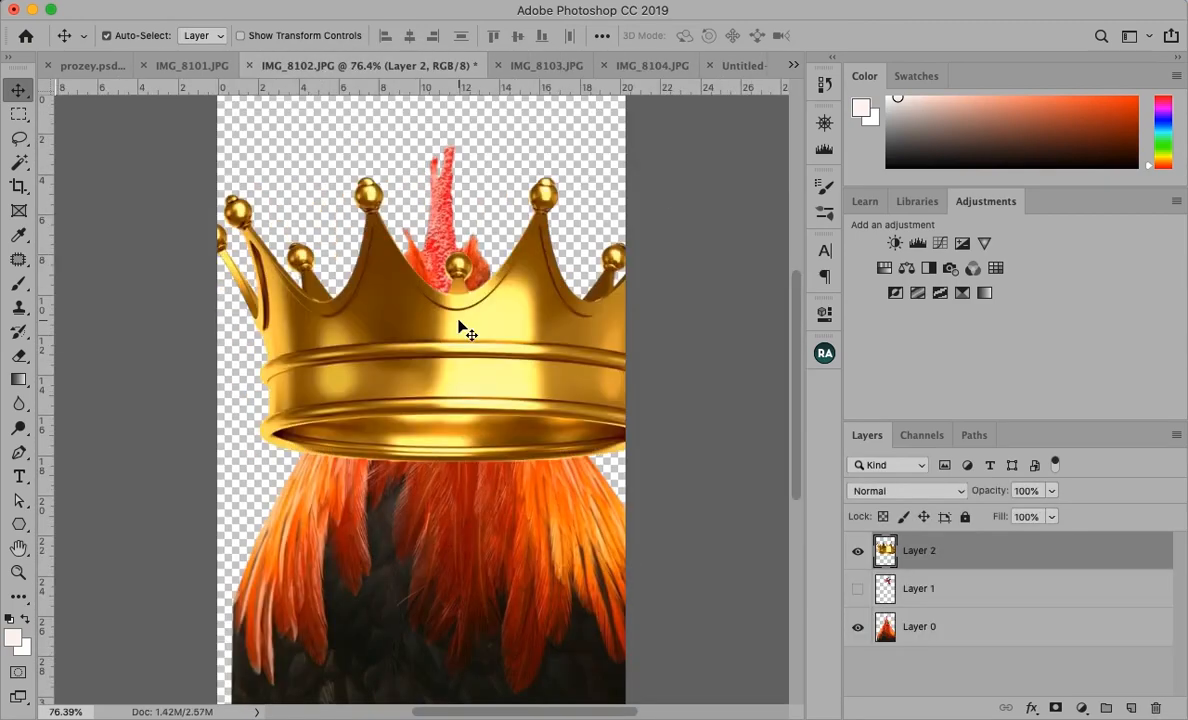
# Scale the crown down to about 24% and set it on top of the rooster's head, applying the transform.
pyautogui.press('super')
pyautogui.press('super+t')
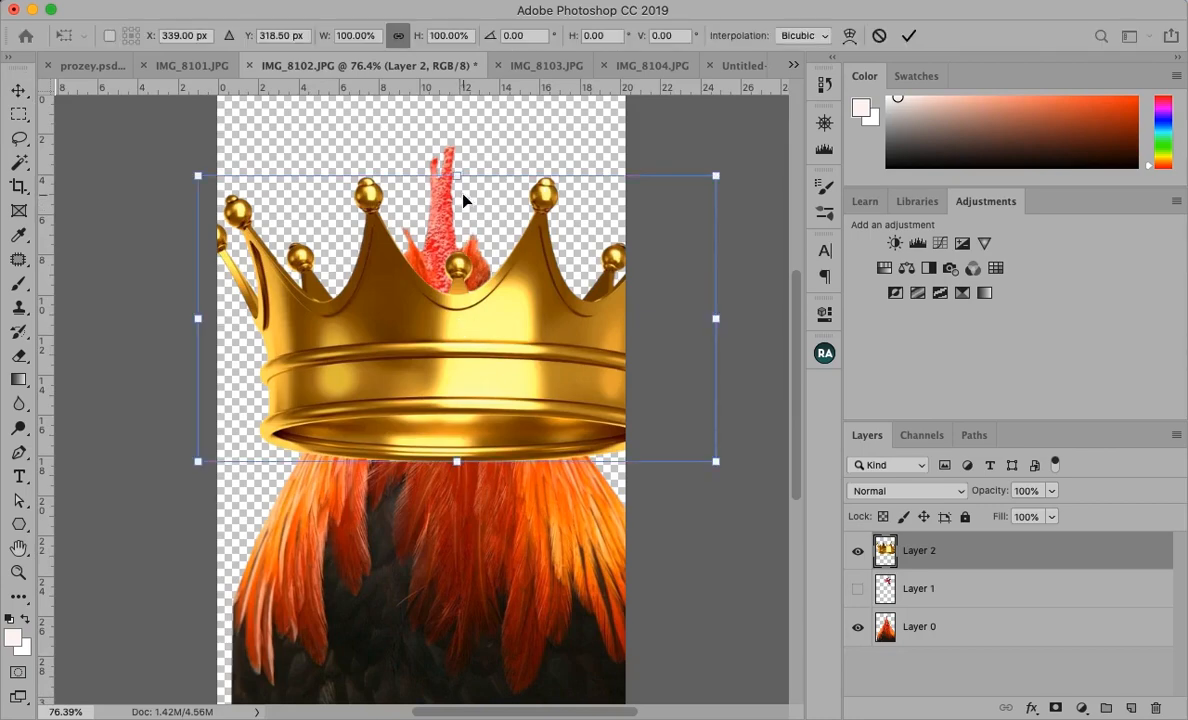
pyautogui.moveTo(455, 177); pyautogui.dragTo(456, 378)
pyautogui.moveTo(452, 447); pyautogui.dragTo(465, 215)
pyautogui.moveTo(527, 160); pyautogui.dragTo(505, 188)
pyautogui.moveTo(428, 206); pyautogui.dragTo(436, 214)
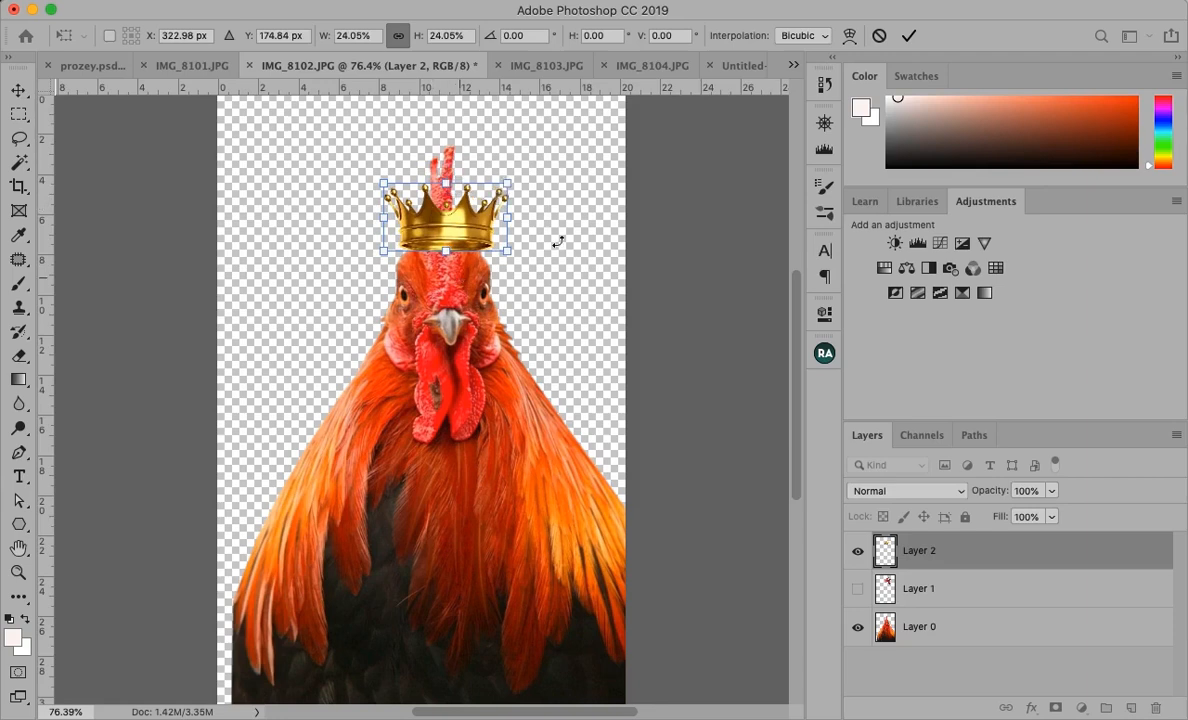
pyautogui.click(908, 35)
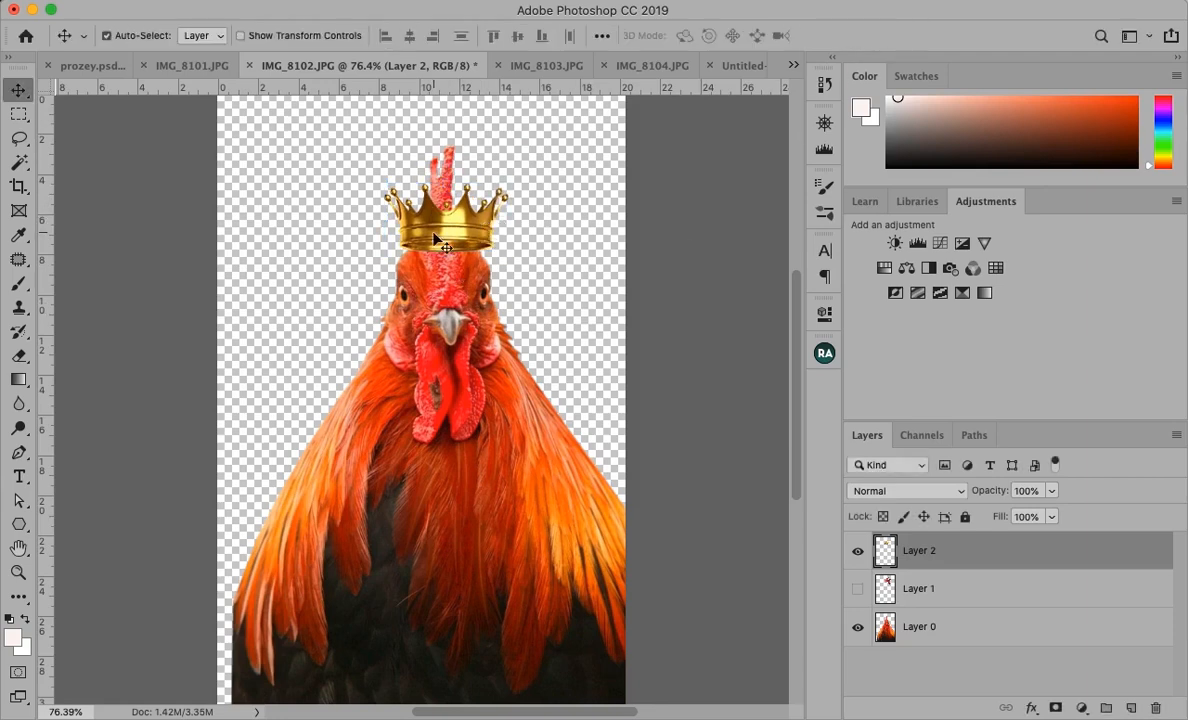
# Enlarge the crown to about 105% with Free Transform and recentre it above the rooster's head.
pyautogui.press('super+t')
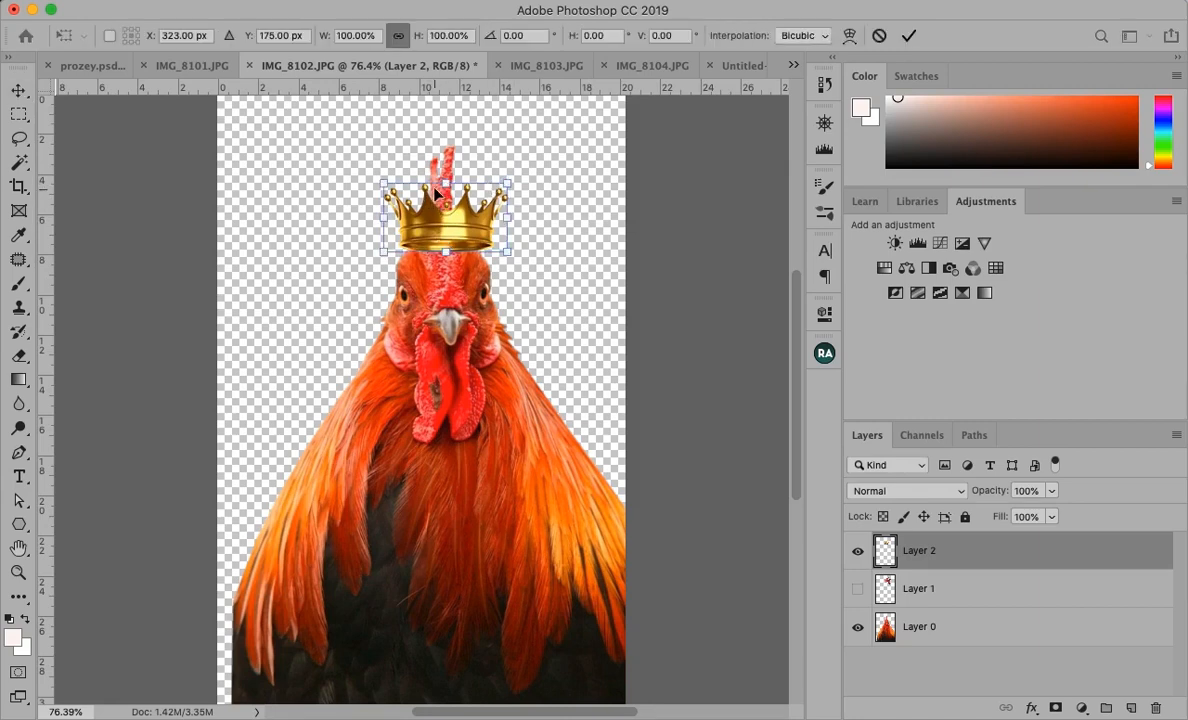
pyautogui.moveTo(379, 185); pyautogui.dragTo(370, 180)
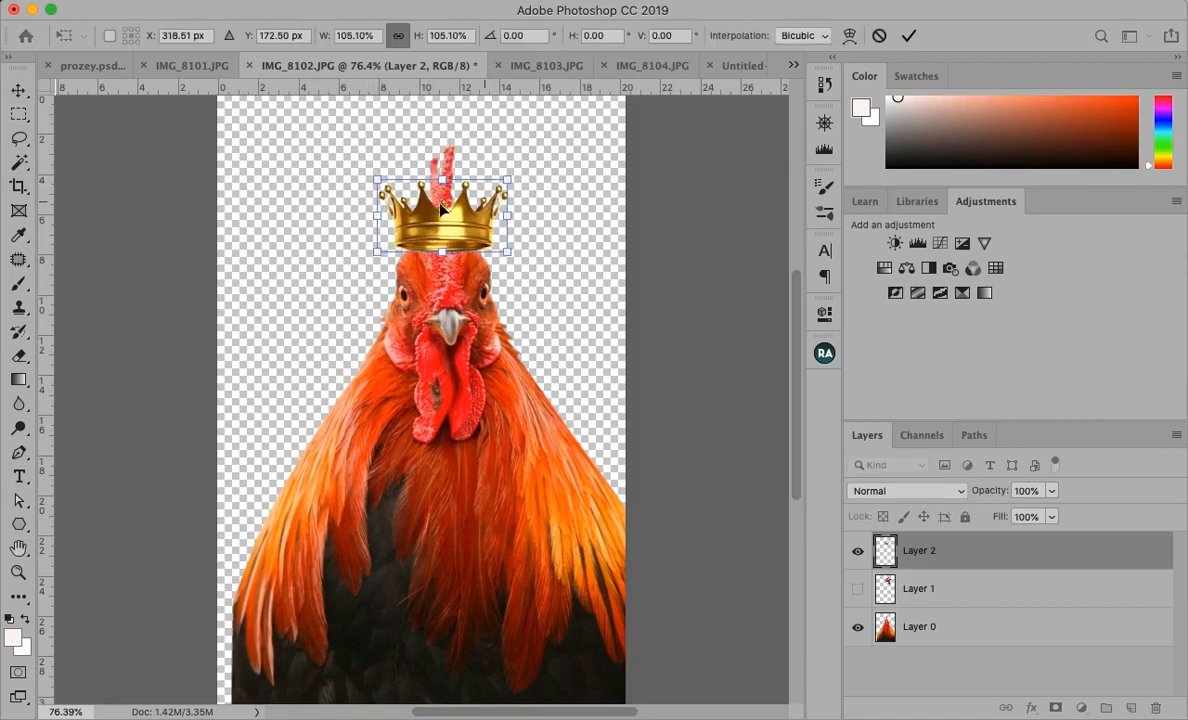
pyautogui.moveTo(440, 205); pyautogui.dragTo(446, 207)
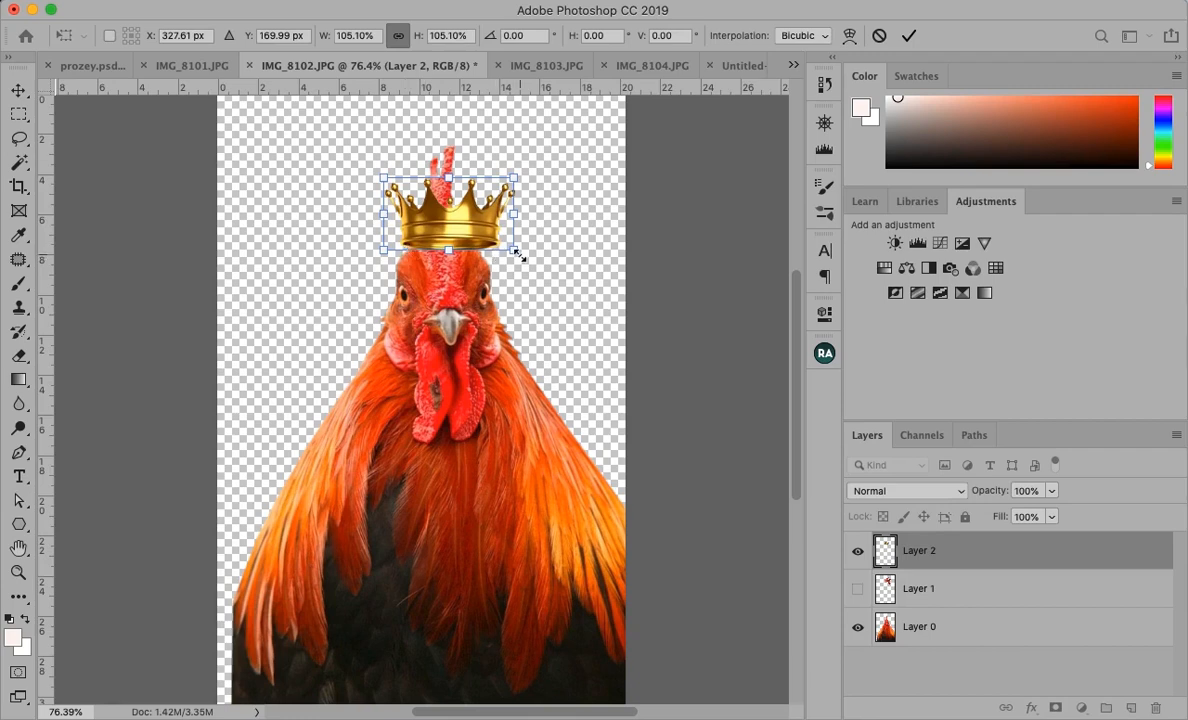
# Distort the crown's lower corners inward to fit the head's width, apply the transform and lower the crown slightly onto the head.
pyautogui.moveTo(512, 256); pyautogui.dragTo(506, 255)
pyautogui.moveTo(383, 252); pyautogui.dragTo(388, 249)
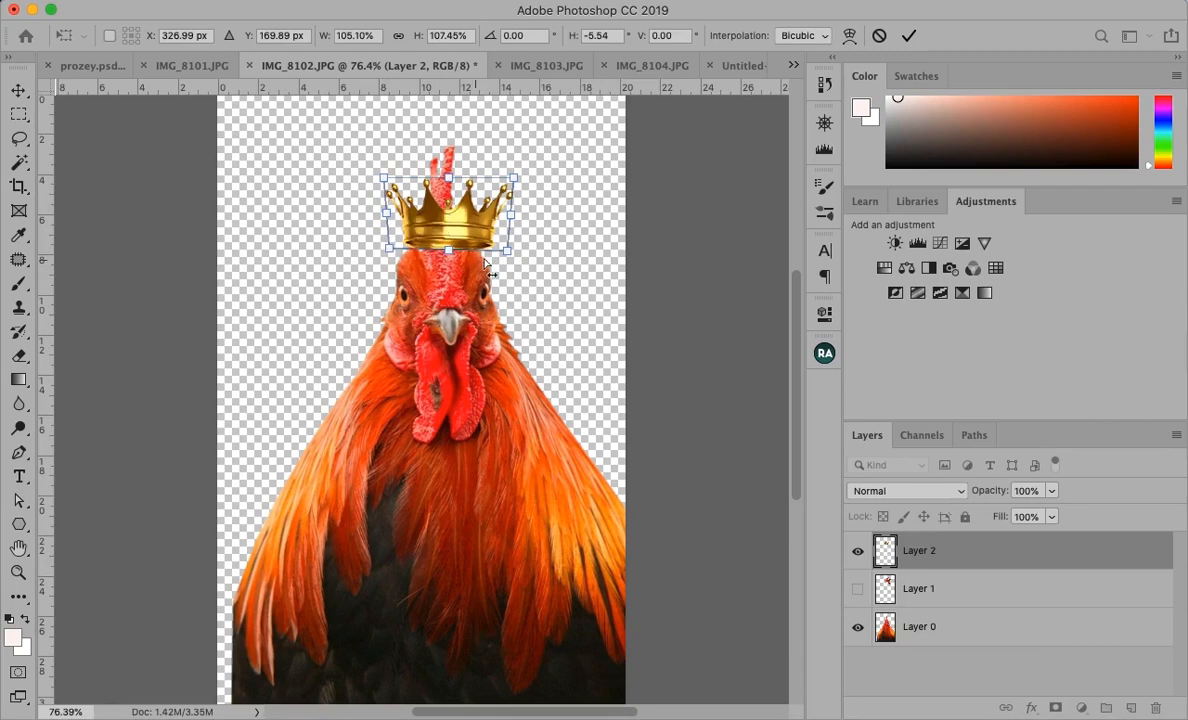
pyautogui.moveTo(505, 255); pyautogui.dragTo(500, 250)
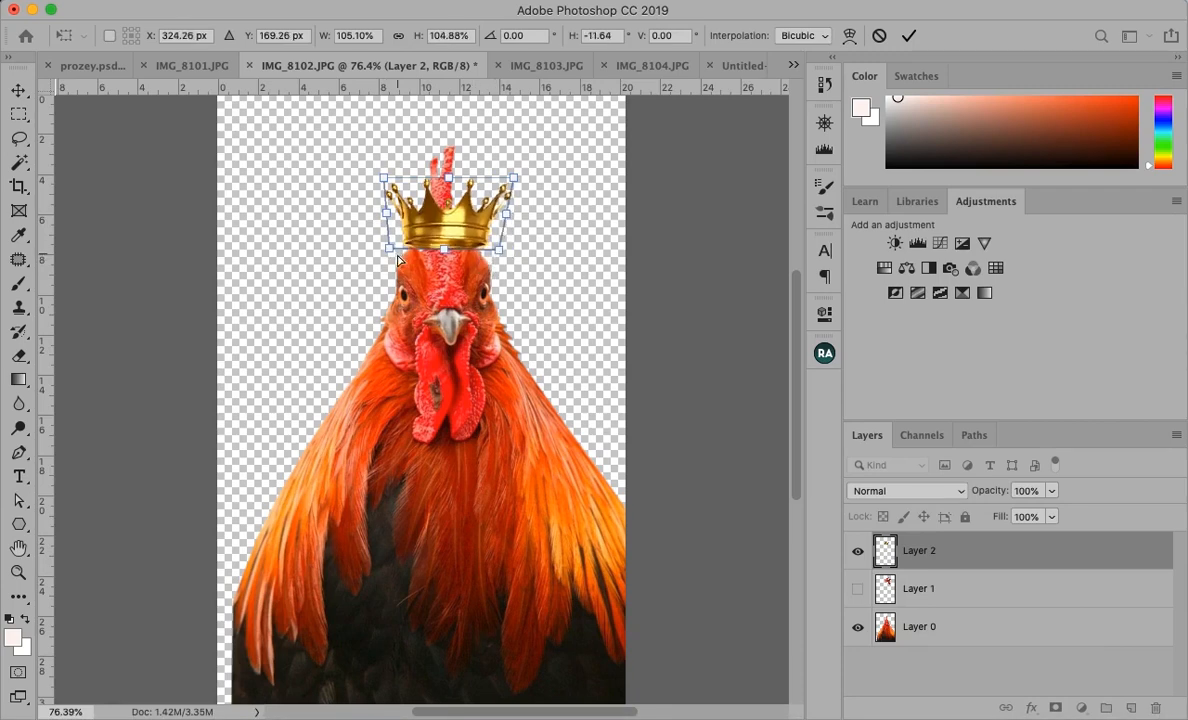
pyautogui.moveTo(396, 251); pyautogui.dragTo(396, 251)
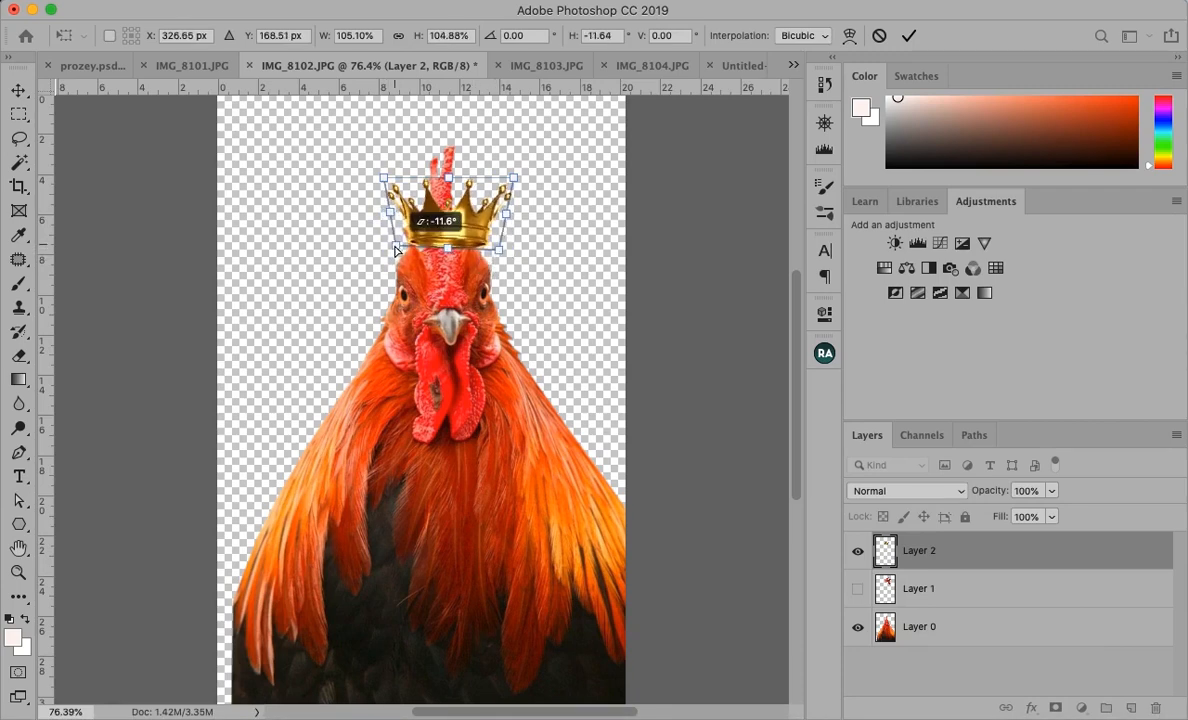
pyautogui.click(910, 36)
pyautogui.moveTo(479, 221); pyautogui.dragTo(480, 233)
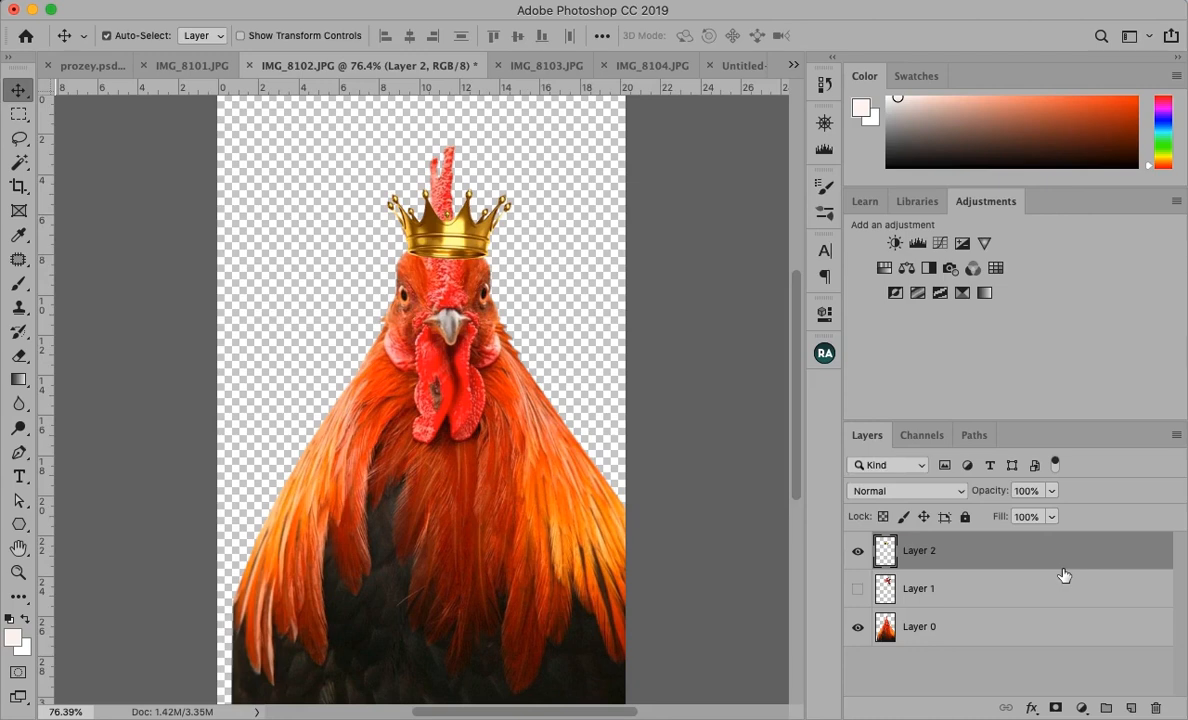
# Duplicate the crown layer and place the copy beneath the rooster layer at the bottom of the stack.
pyautogui.press('super+j')
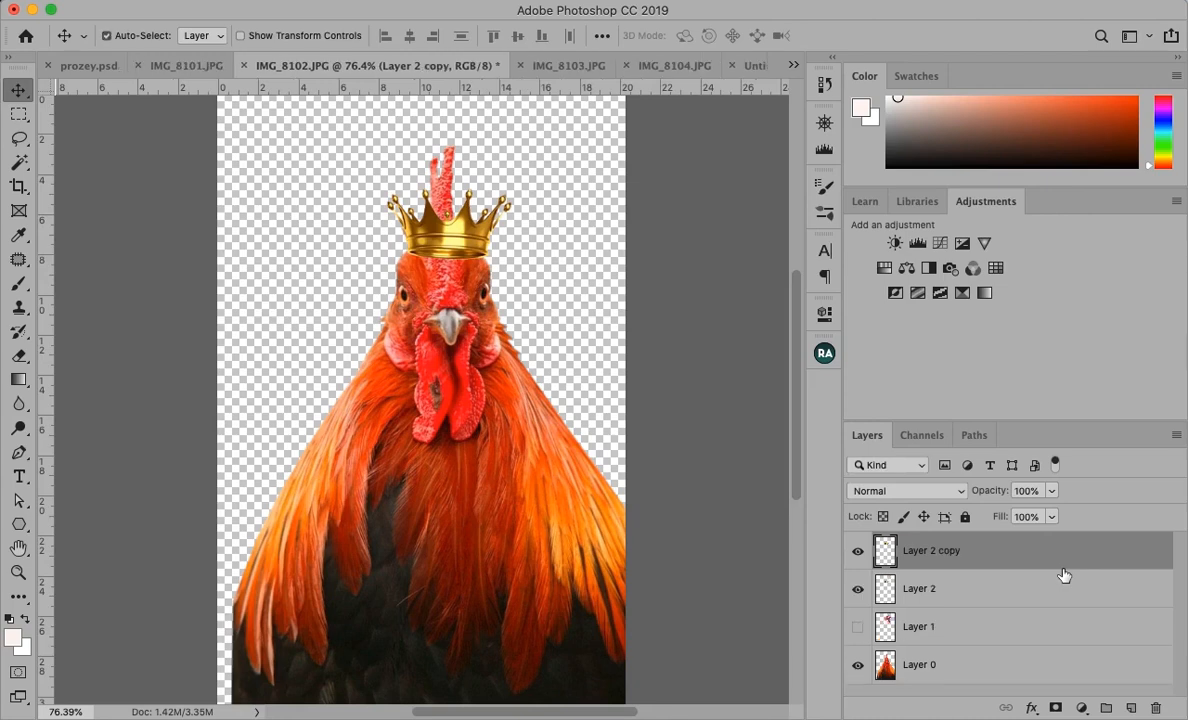
pyautogui.moveTo(1048, 563); pyautogui.dragTo(973, 690)
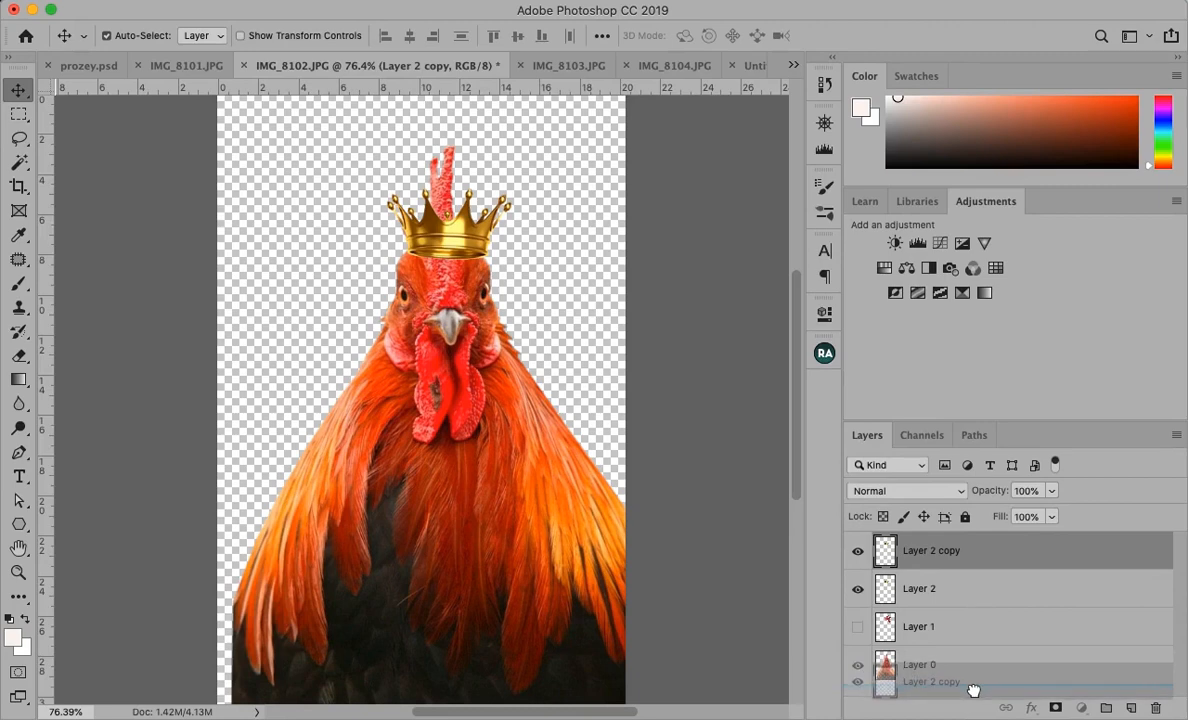
pyautogui.moveTo(973, 690); pyautogui.dragTo(973, 690)
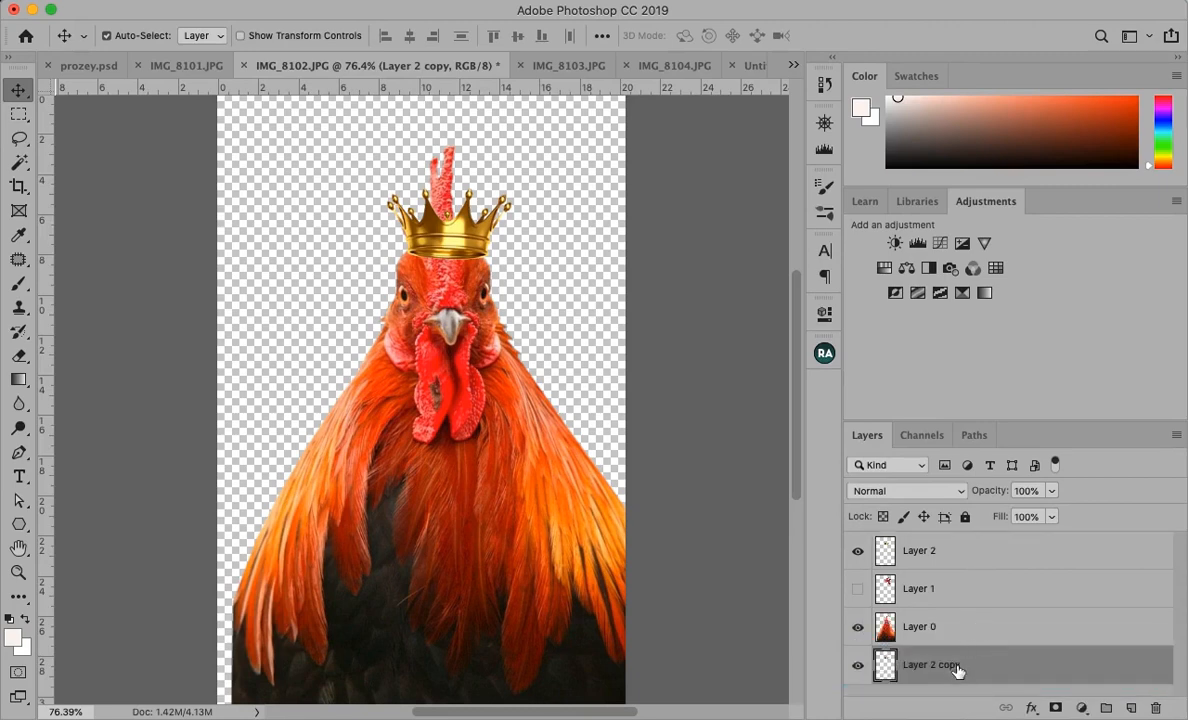
# Erase the inner lower rim from the front crown layer across the rooster's forehead with a size 10 eraser.
pyautogui.click(965, 558)
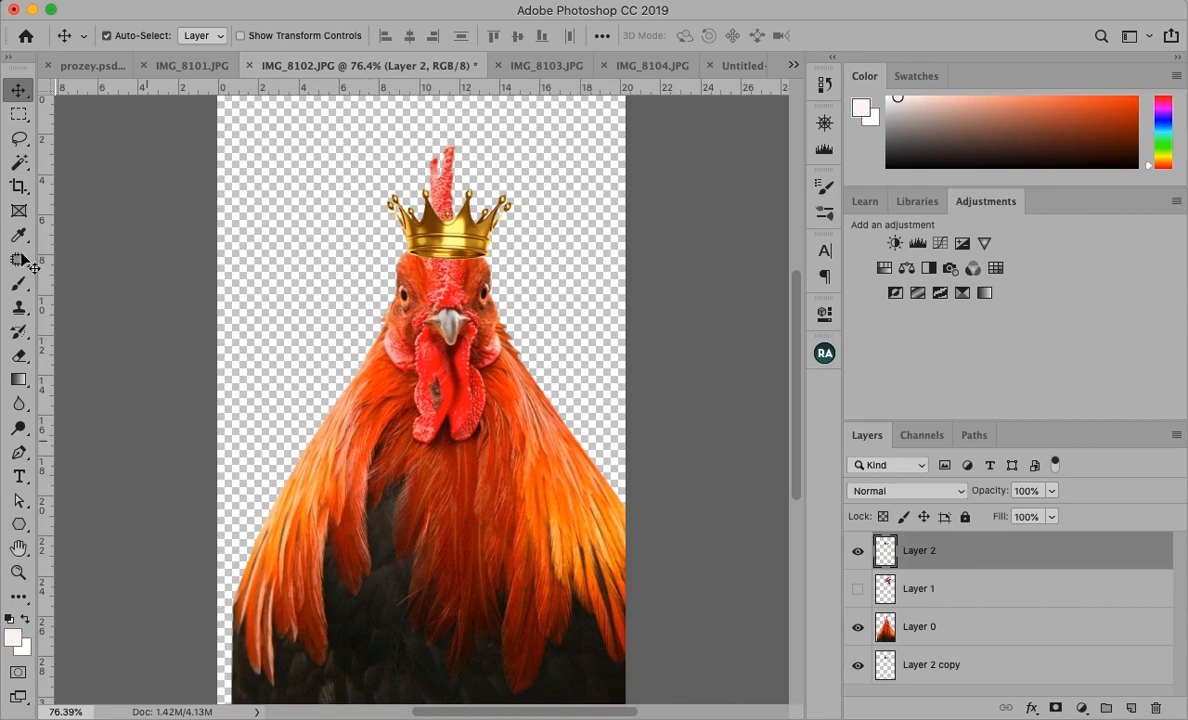
pyautogui.click(19, 355)
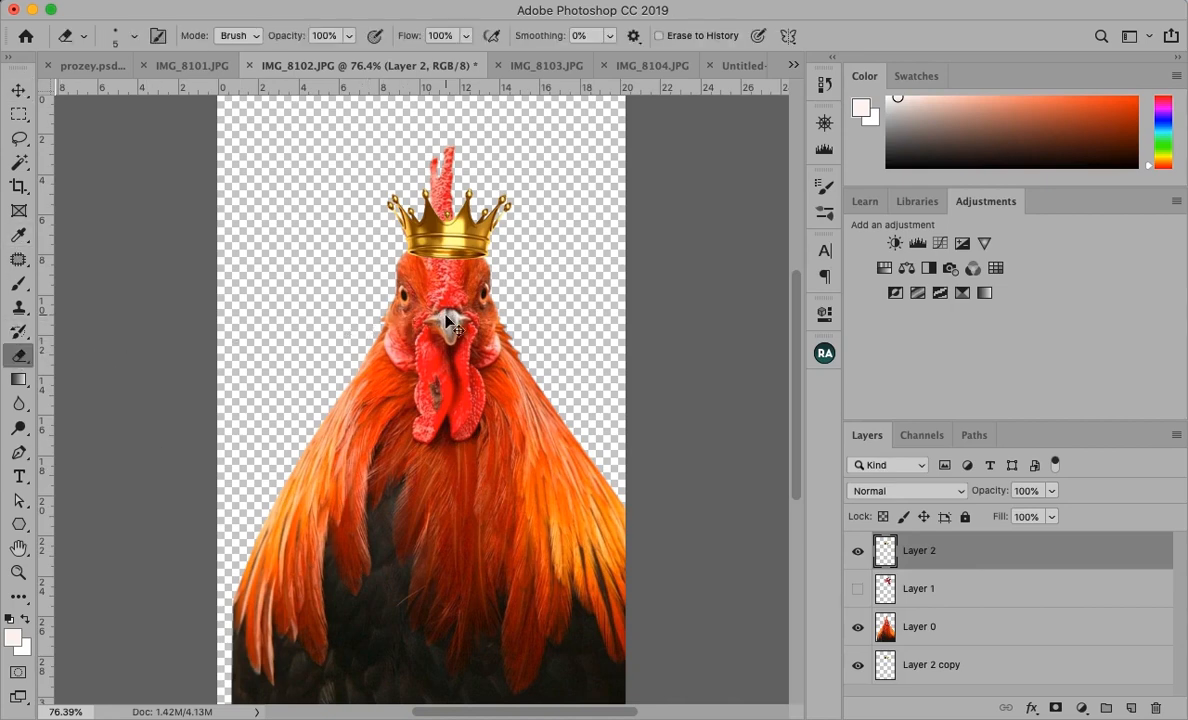
pyautogui.press('super+plus')
pyautogui.press('super+plus')
pyautogui.press('super+plus')
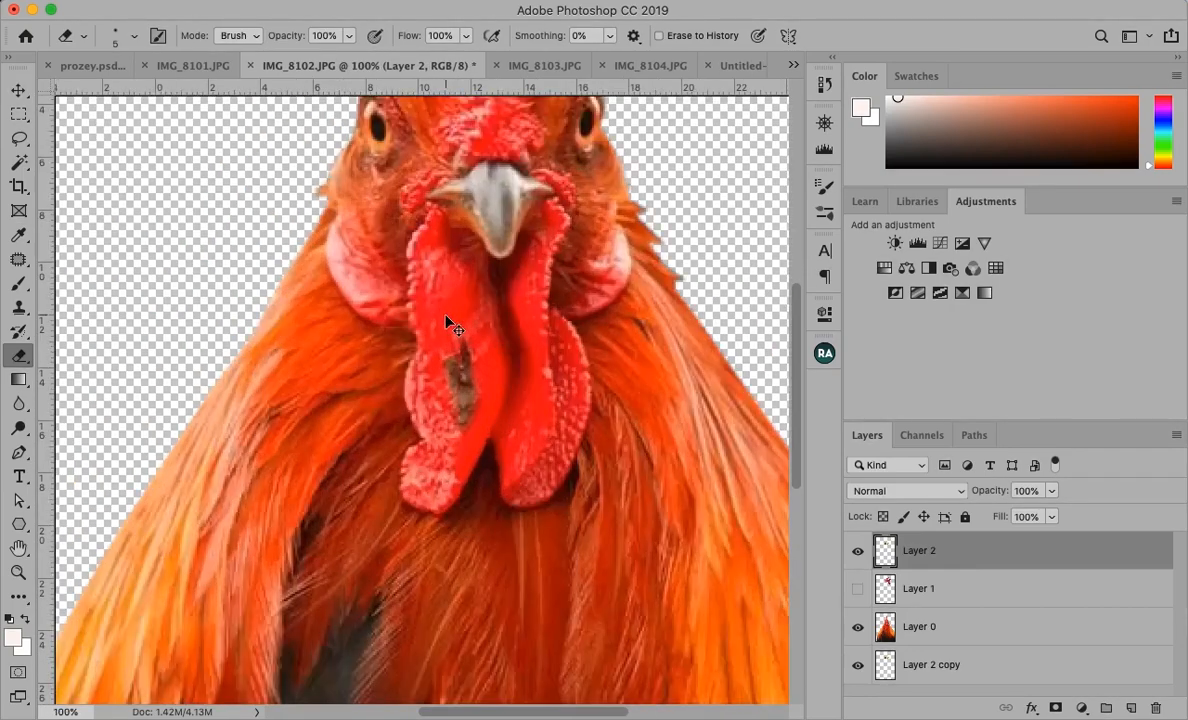
pyautogui.scroll(8, 446, 316)
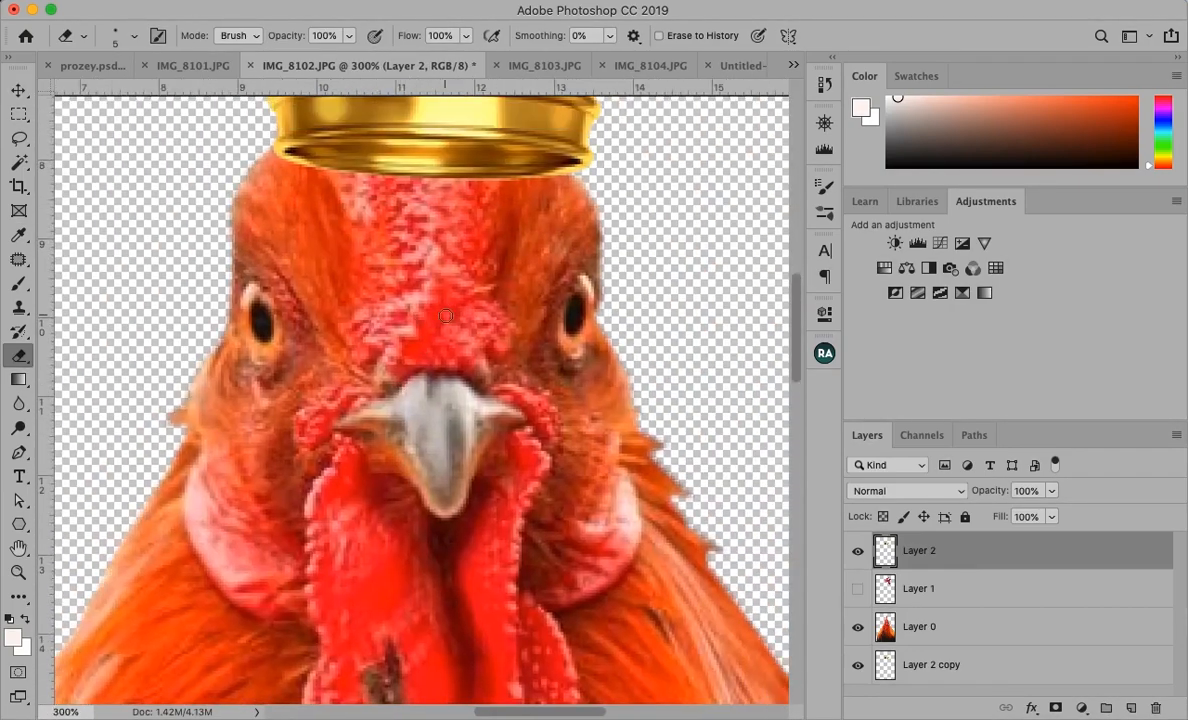
pyautogui.scroll(2, 446, 316)
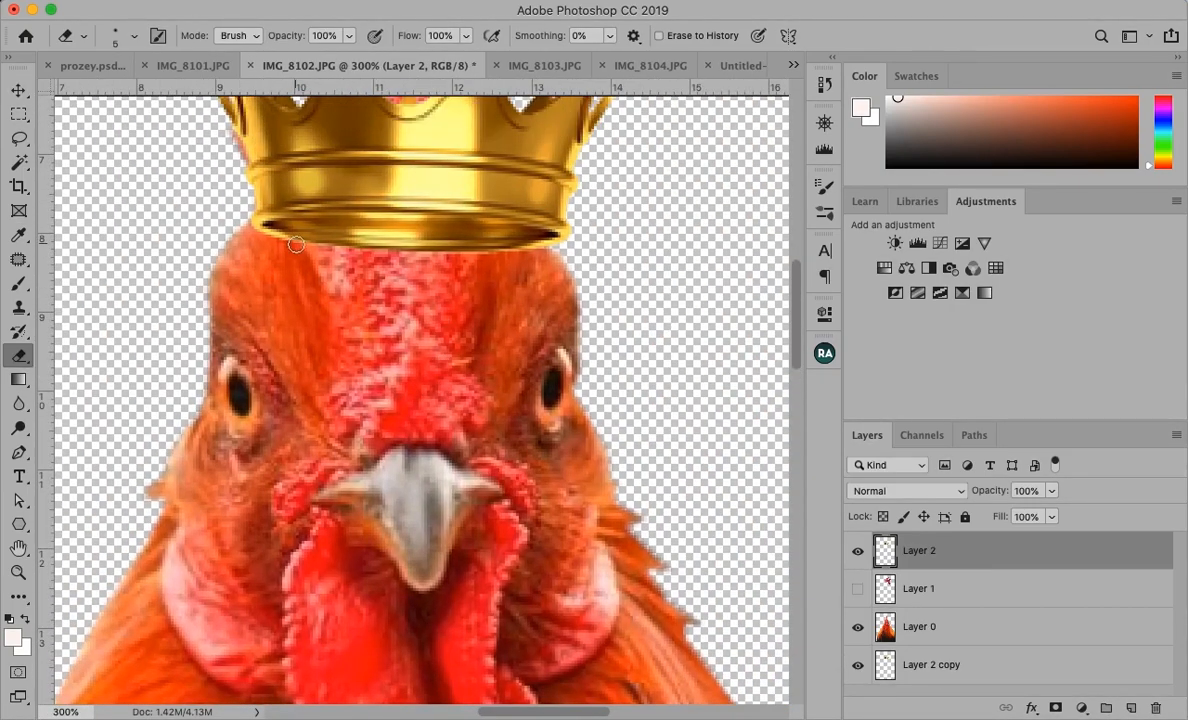
pyautogui.press(']')
pyautogui.press(']')
pyautogui.moveTo(305, 232)
pyautogui.mouseDown()
pyautogui.moveTo(482, 233)
pyautogui.moveTo(470, 228)
pyautogui.moveTo(528, 247)
pyautogui.moveTo(375, 230)
pyautogui.moveTo(242, 236)
pyautogui.moveTo(236, 224)
pyautogui.moveTo(248, 237)
pyautogui.mouseUp()
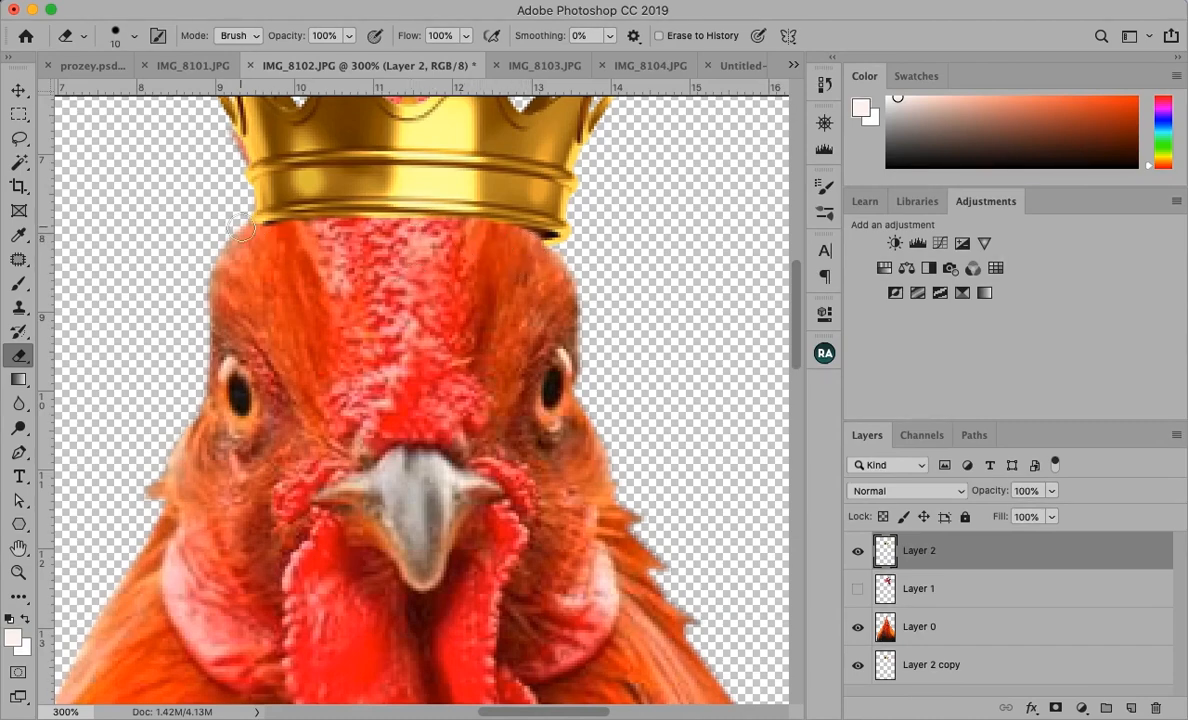
# Nudge the front crown layer slightly left and down on the rooster's head.
pyautogui.click(18, 90)
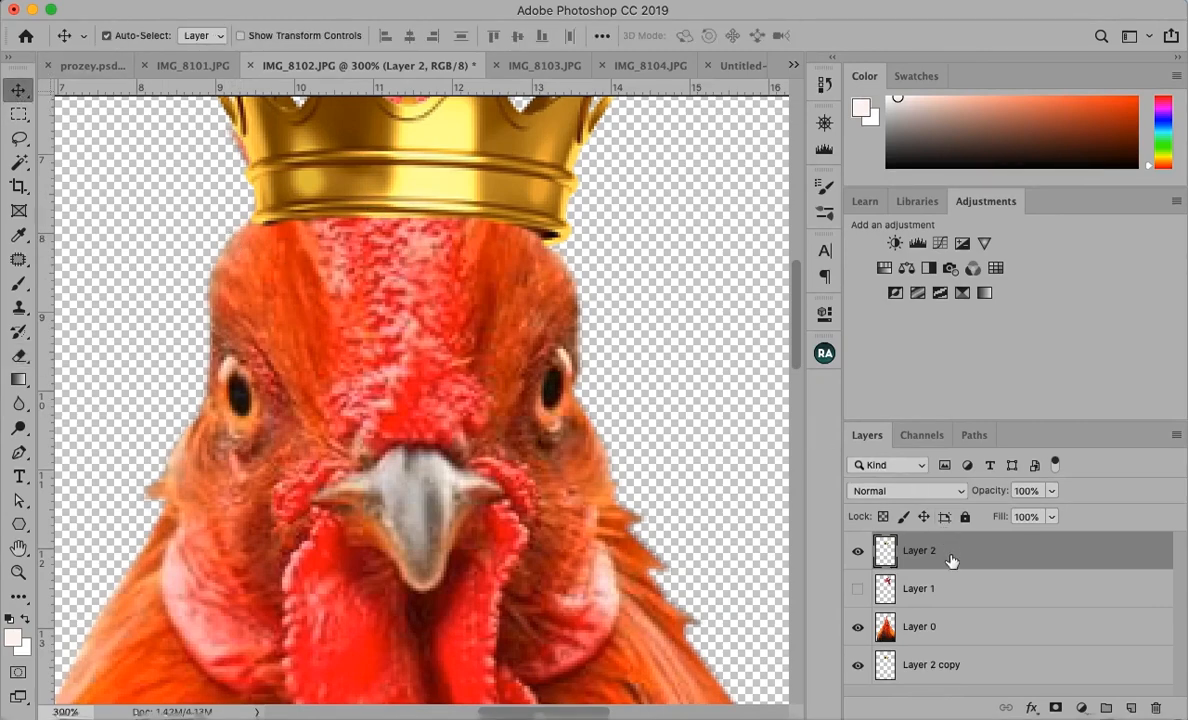
pyautogui.press('Left')
pyautogui.press('Left')
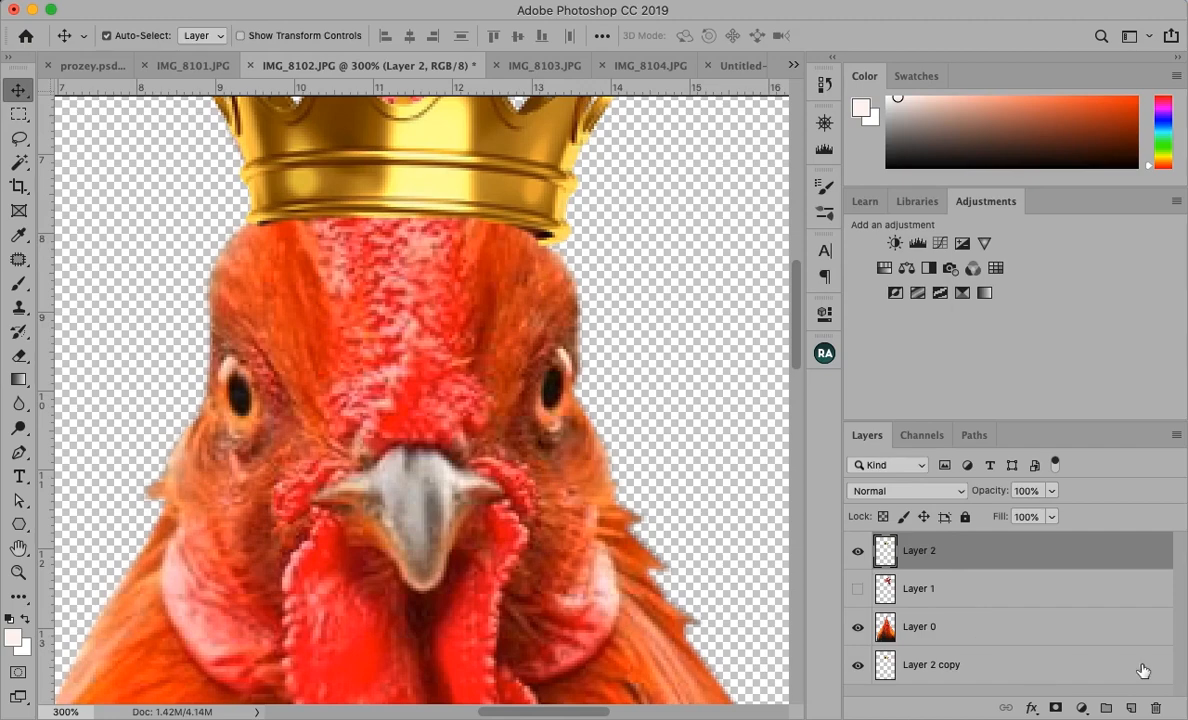
pyautogui.press('Down')
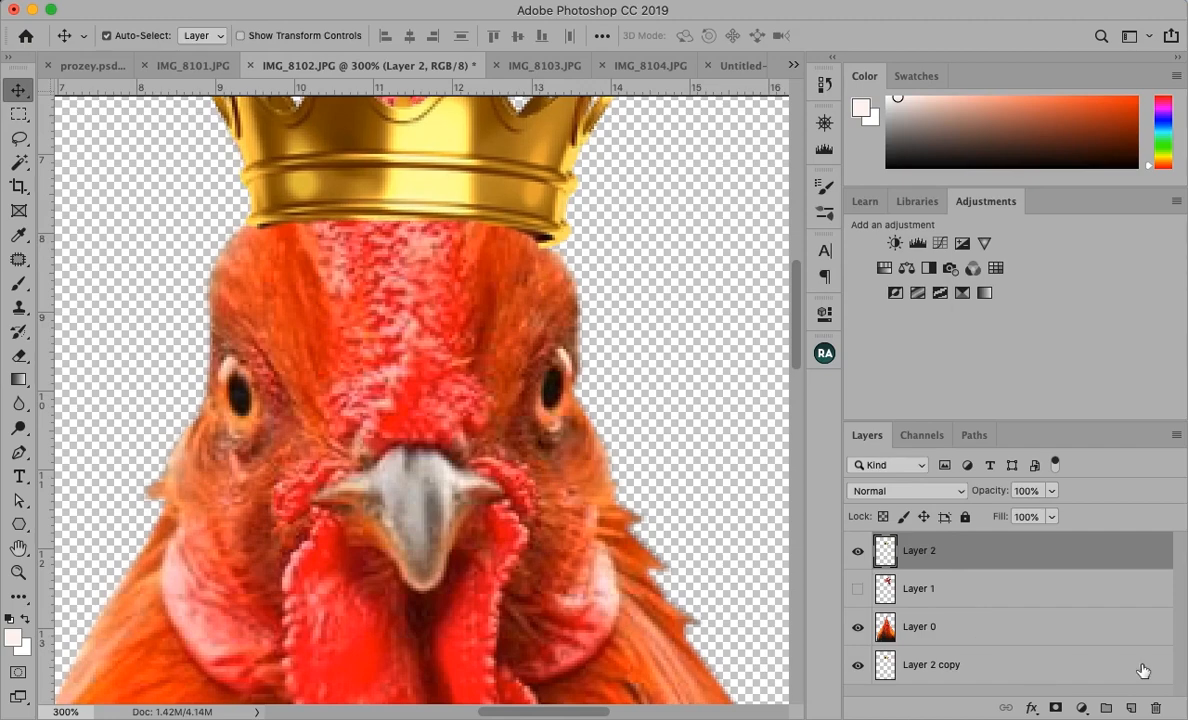
pyautogui.press('Left')
pyautogui.press('Left')
pyautogui.press('Left')
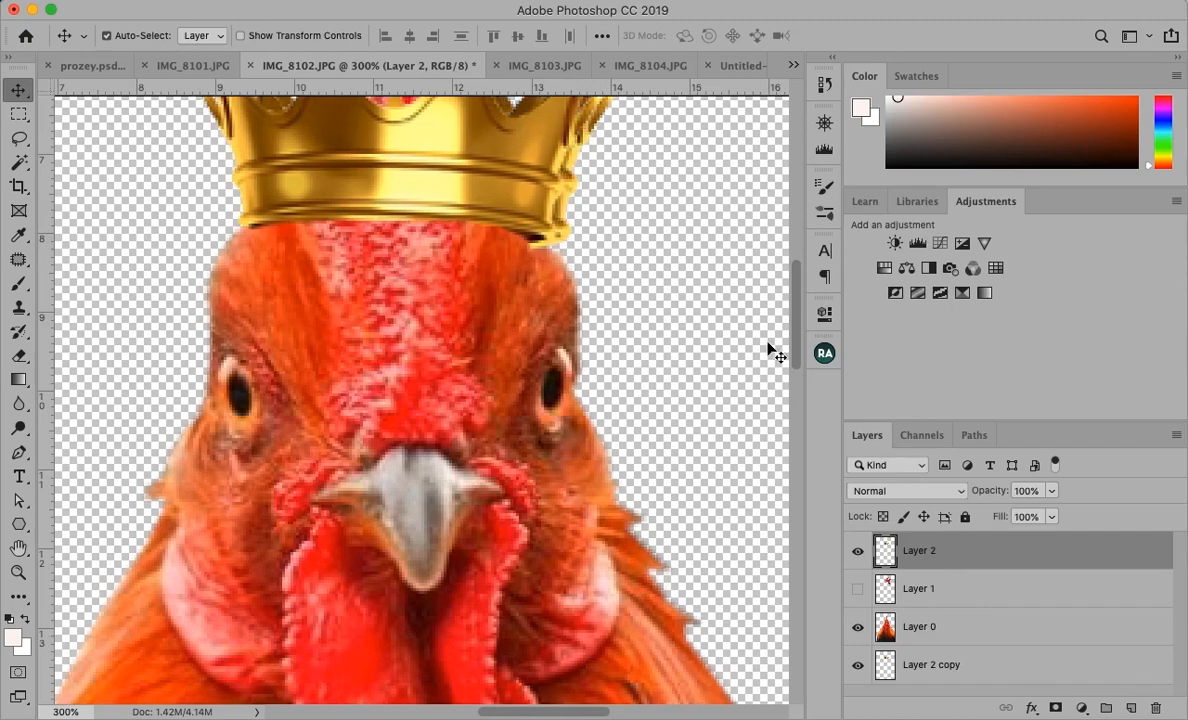
# Nudge the crown copy beneath the rooster left to line up with the front crown.
pyautogui.click(565, 228)
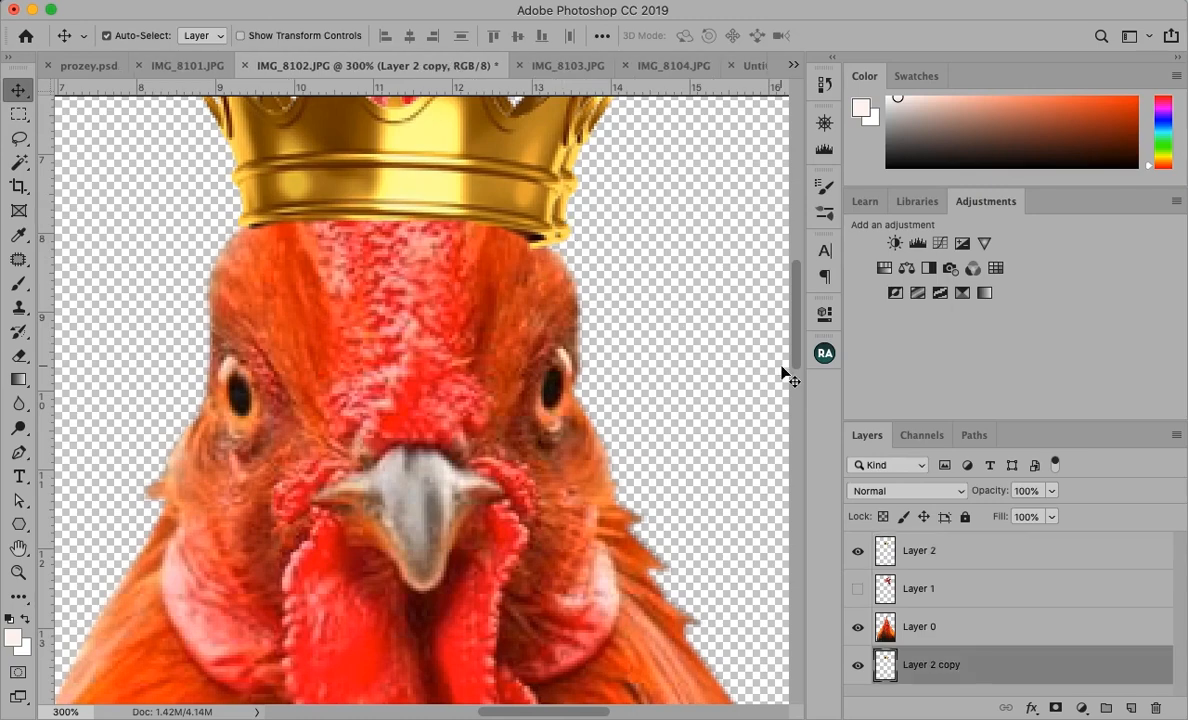
pyautogui.press('Left')
pyautogui.press('Left')
pyautogui.press('Left')
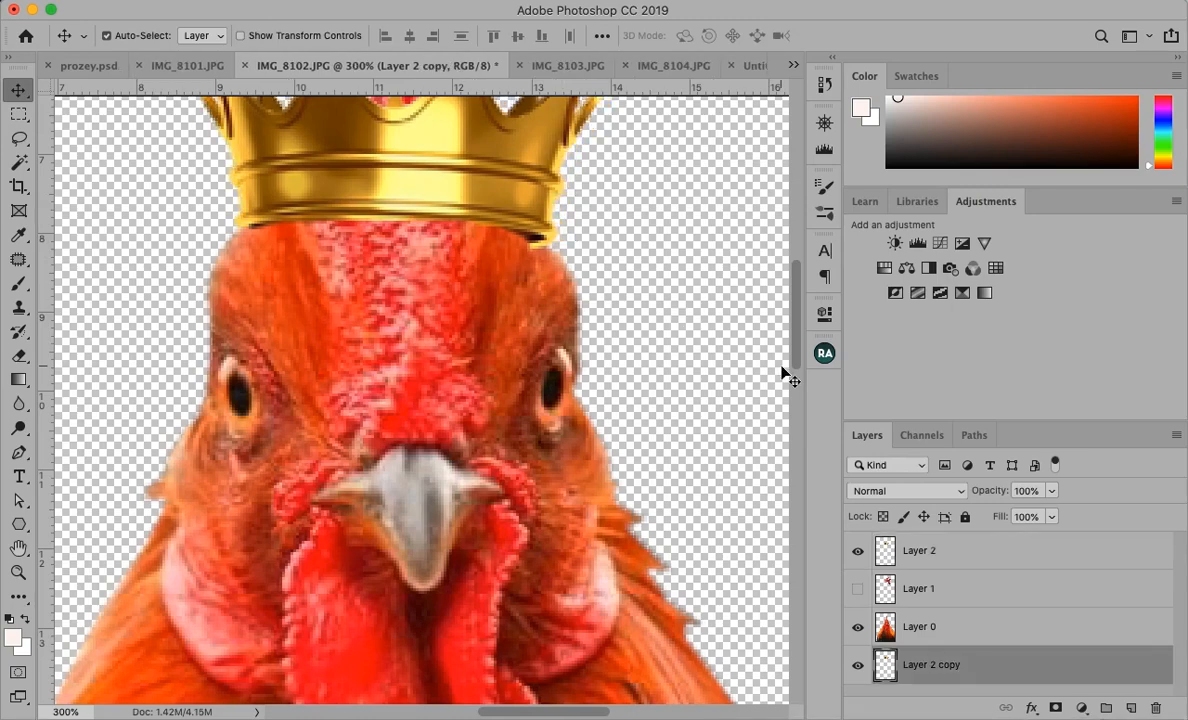
# Erase the small central back point of the crown in front of the comb on Layer 2.
pyautogui.scroll(5, 785, 375)
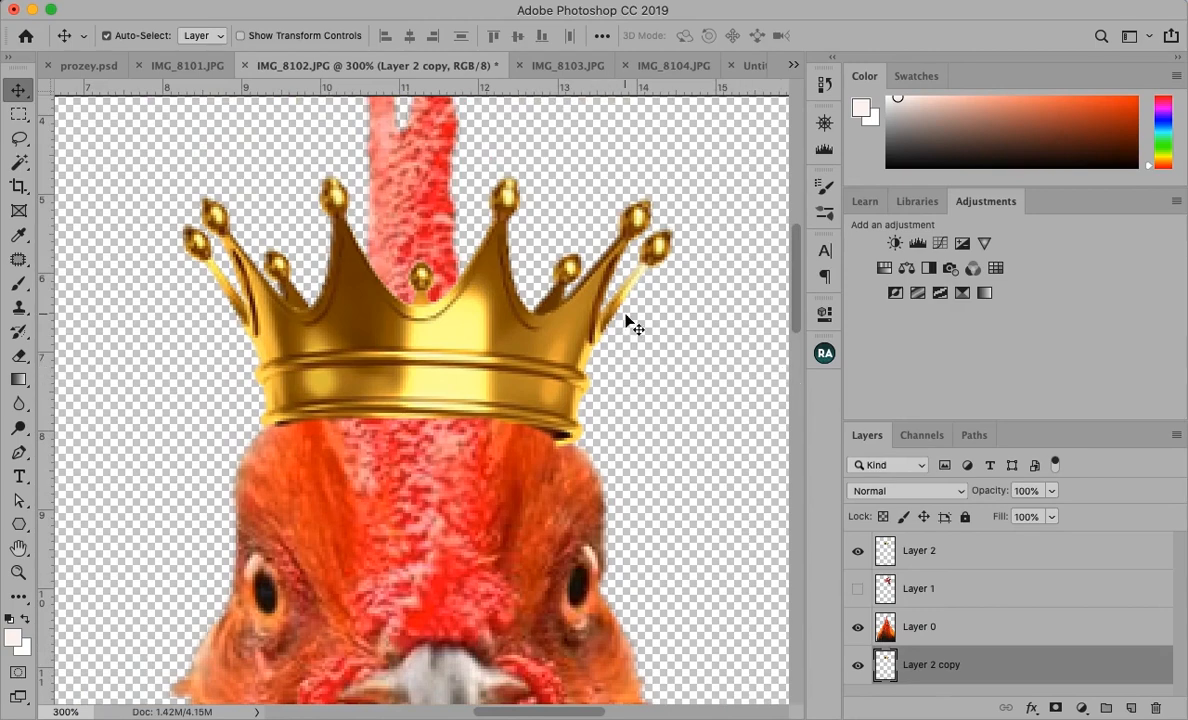
pyautogui.click(418, 307)
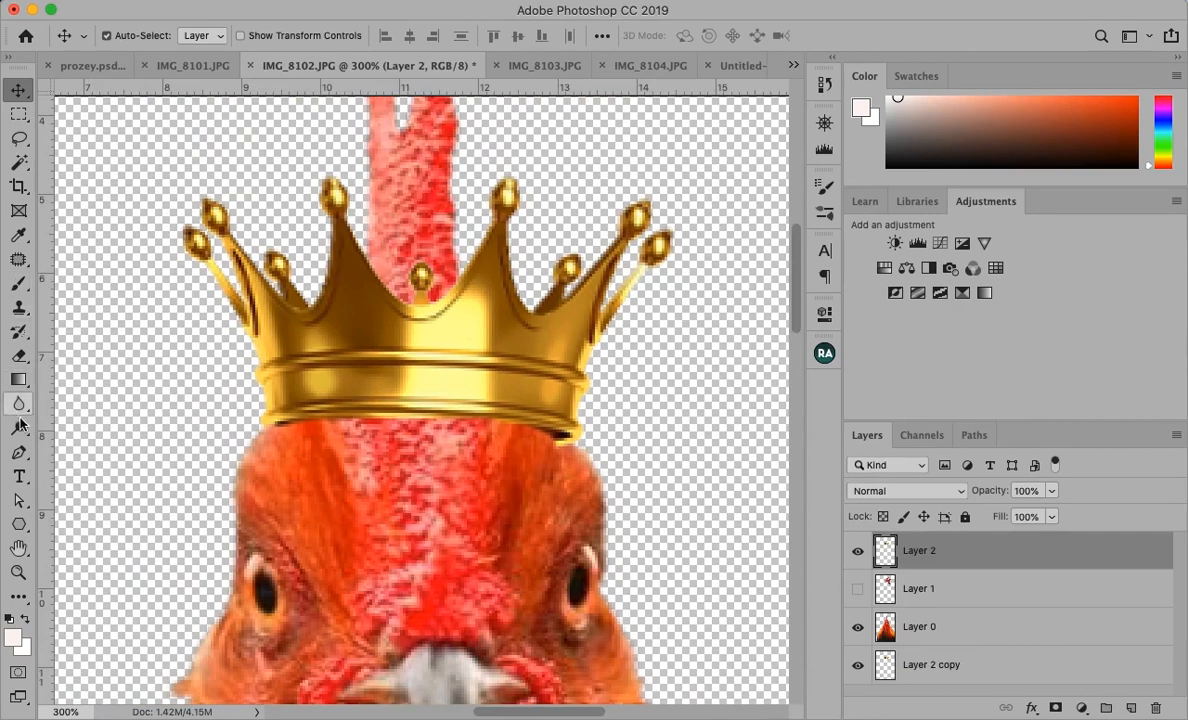
pyautogui.click(19, 355)
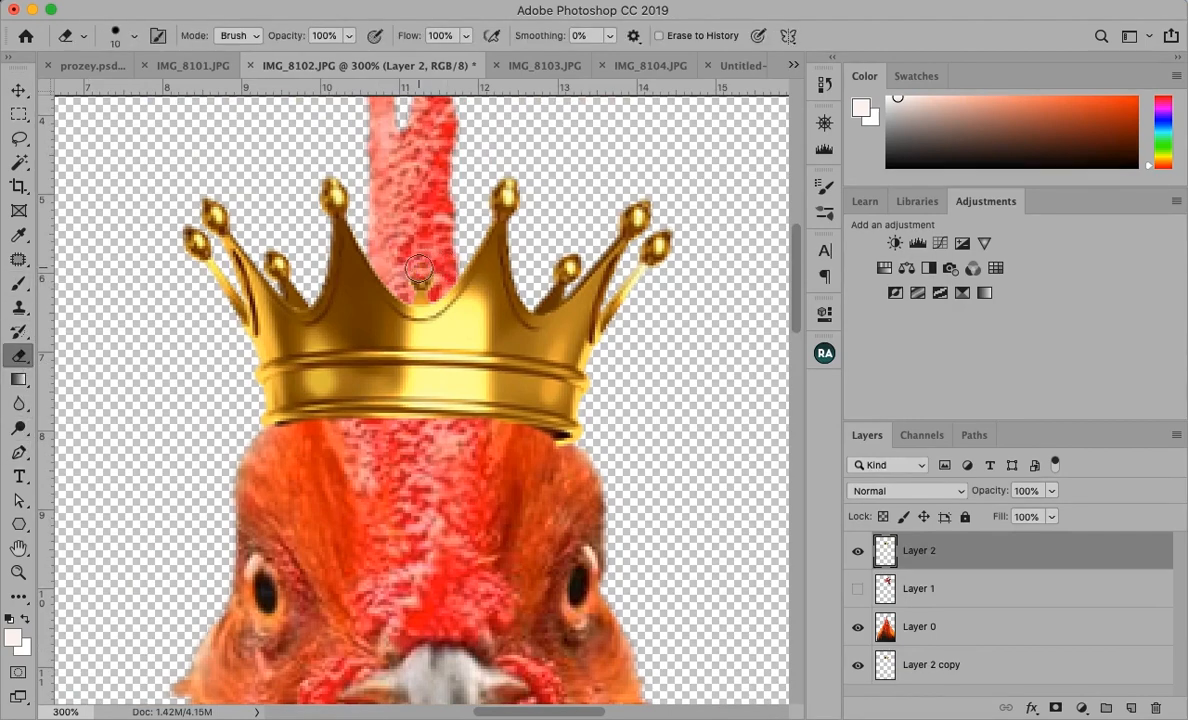
pyautogui.click(420, 287)
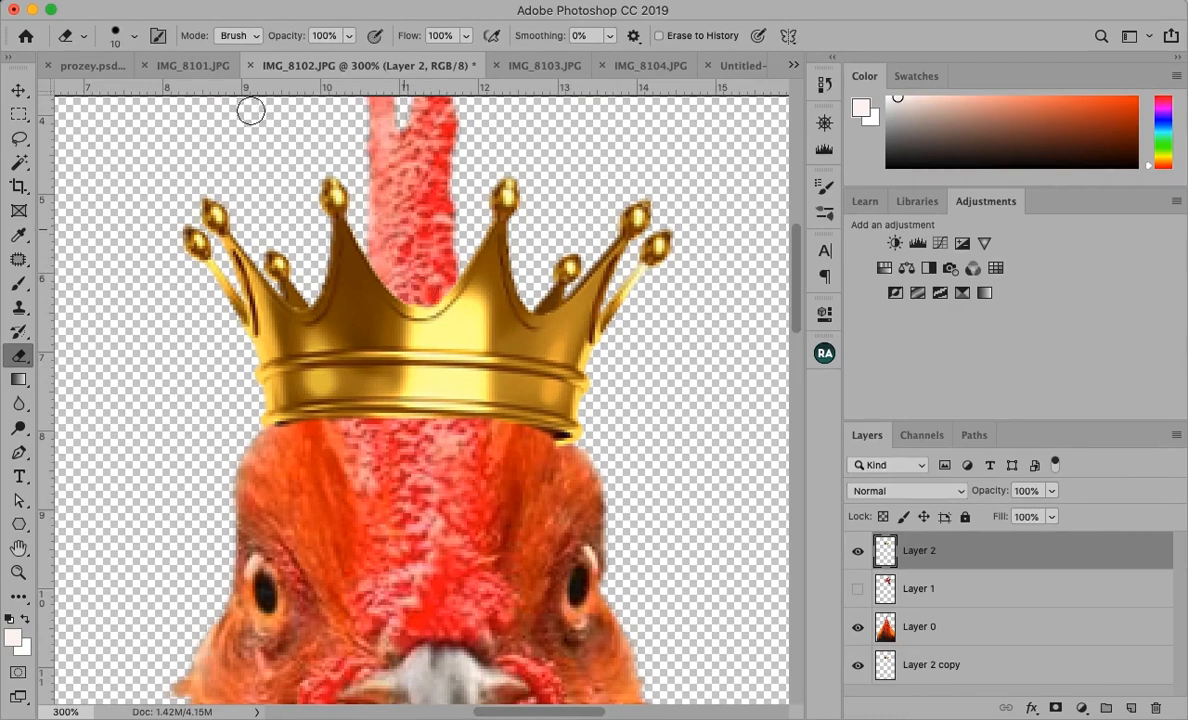
pyautogui.click(18, 90)
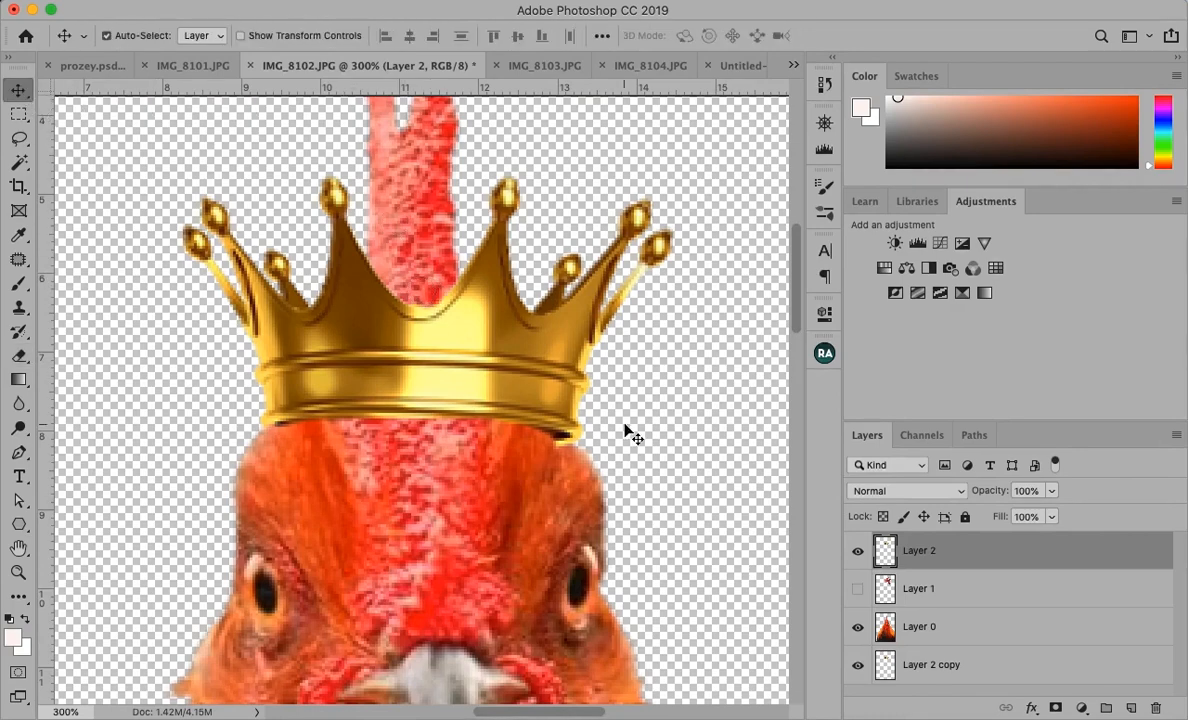
# Lasso the rooster's original comb above the crown, delete it from Layer 0 and deselect.
pyautogui.hotkey('ctrl', '-')
pyautogui.hotkey('ctrl', '-')
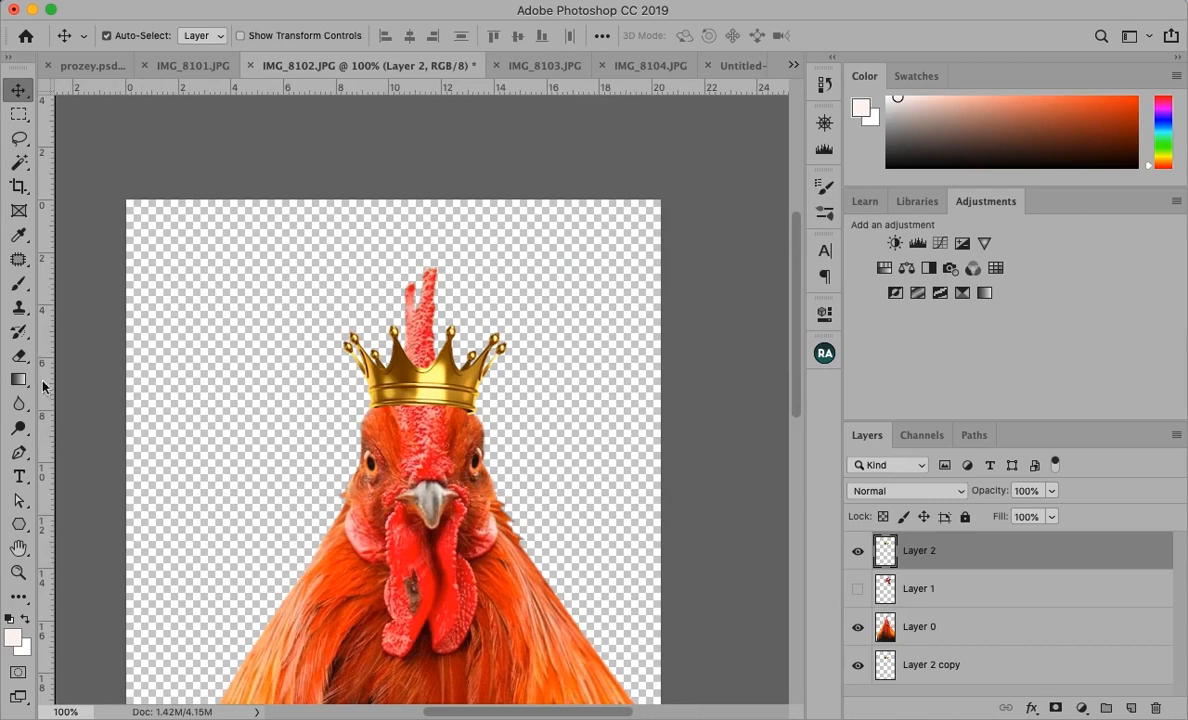
pyautogui.click(19, 140)
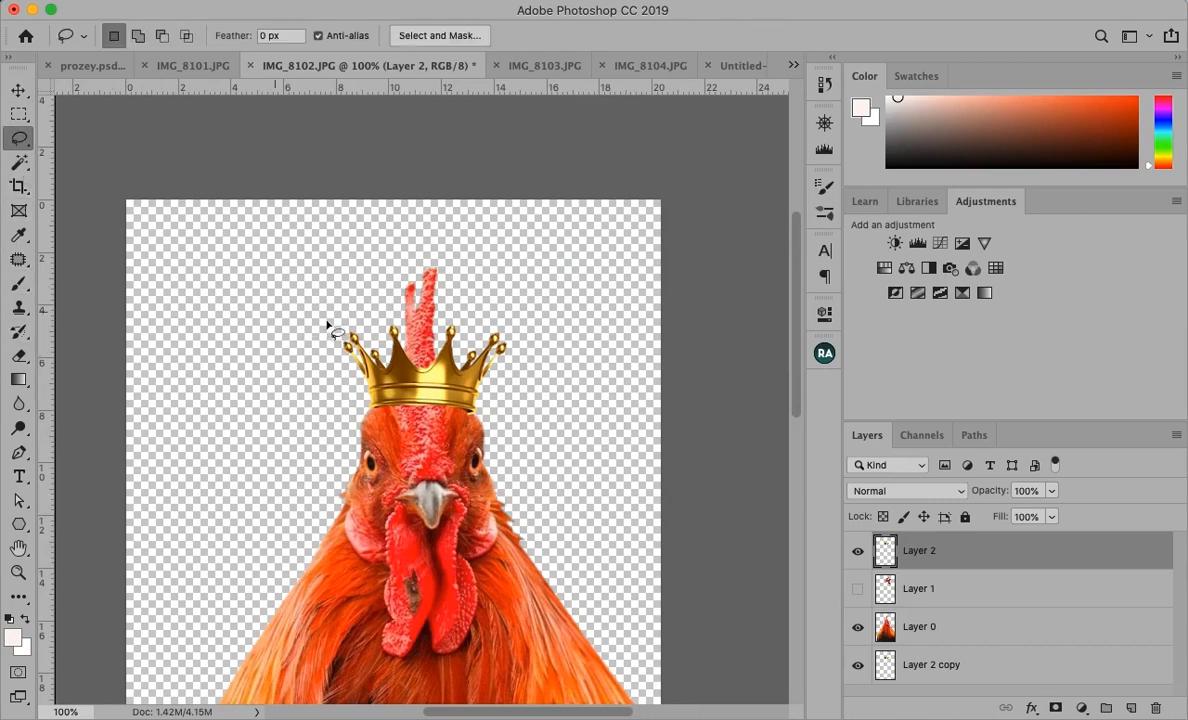
pyautogui.moveTo(452, 257)
pyautogui.mouseDown()
pyautogui.moveTo(405, 254)
pyautogui.moveTo(380, 278)
pyautogui.moveTo(376, 368)
pyautogui.moveTo(415, 399)
pyautogui.moveTo(473, 398)
pyautogui.moveTo(537, 353)
pyautogui.moveTo(499, 276)
pyautogui.moveTo(425, 240)
pyautogui.mouseUp()
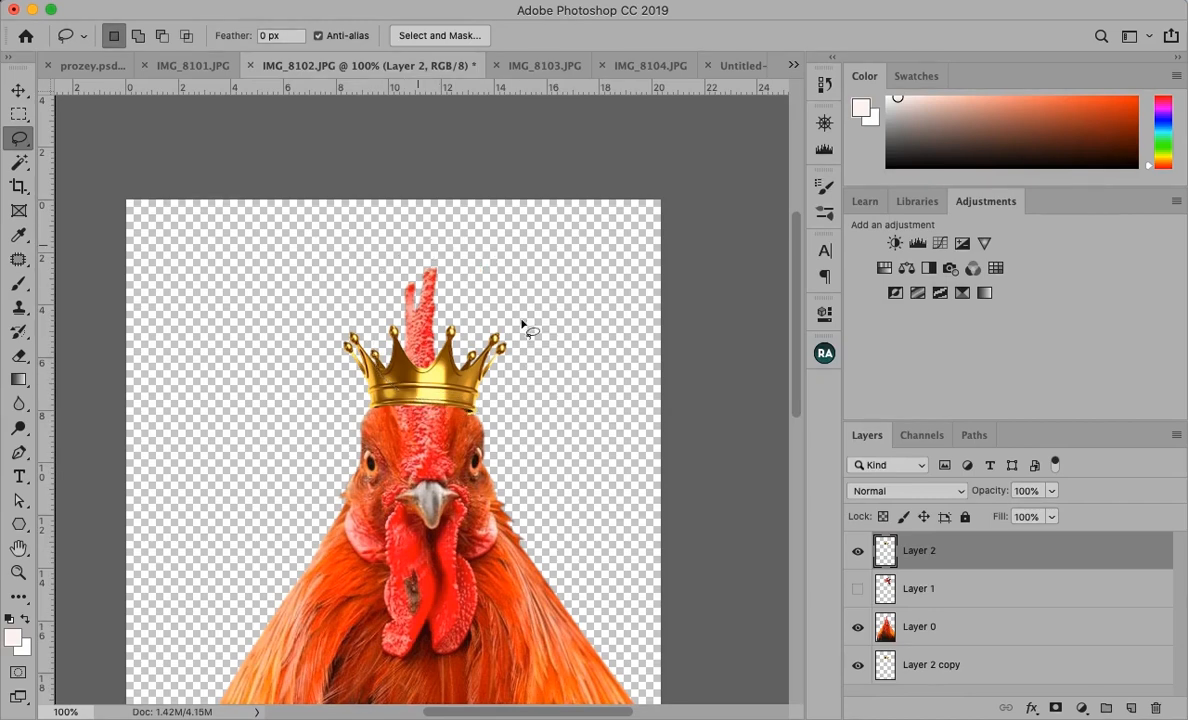
pyautogui.click(1006, 632)
pyautogui.press('BackSpace')
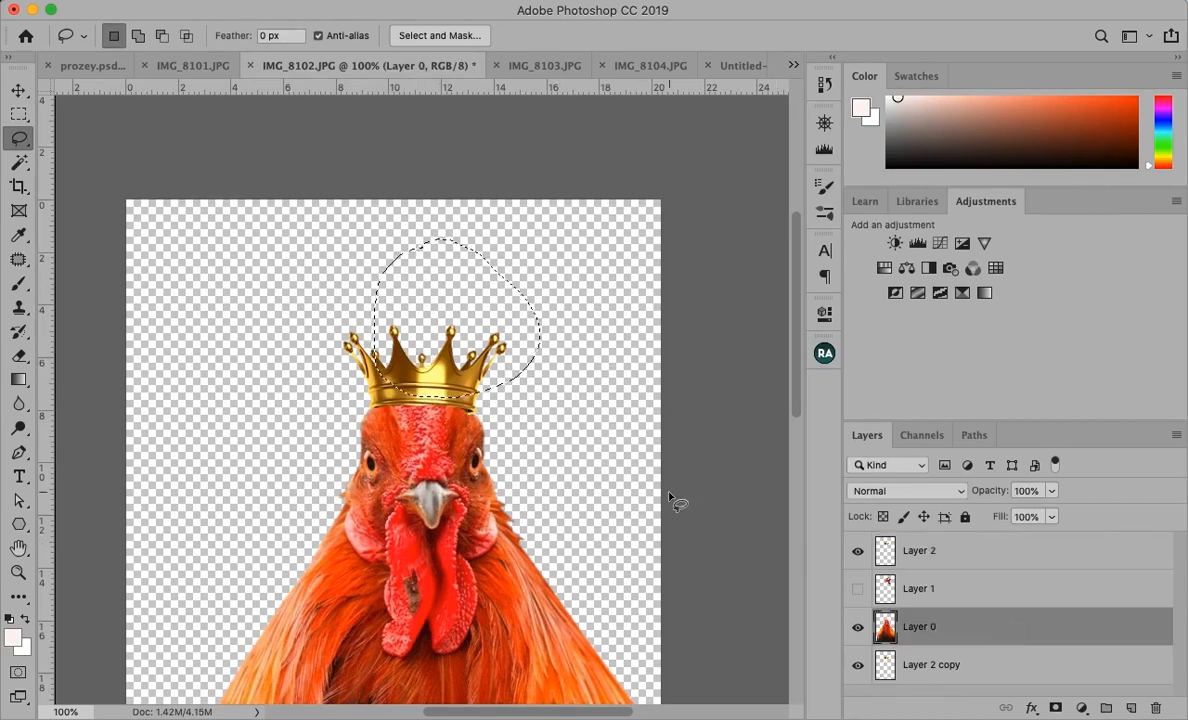
pyautogui.press('super+d')
# Show the replacement comb layer, scale it to about 94% with Free Transform and apply the change.
pyautogui.click(28, 91)
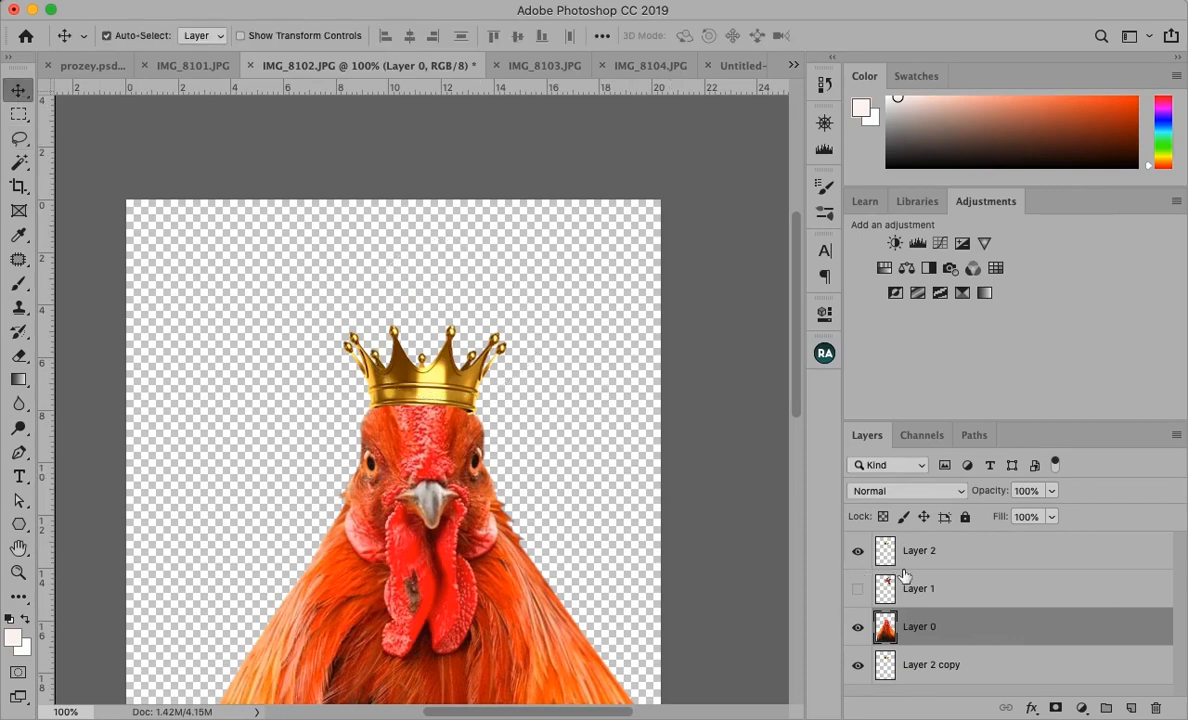
pyautogui.click(857, 589)
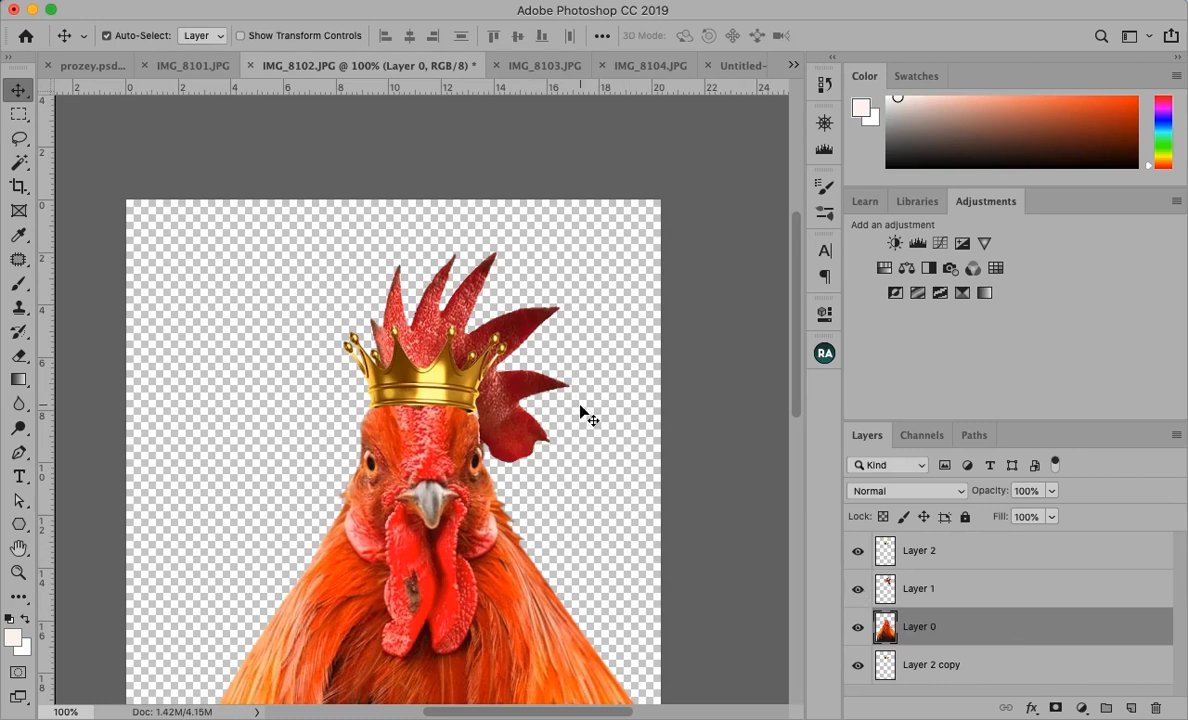
pyautogui.click(510, 408)
pyautogui.press('super+t')
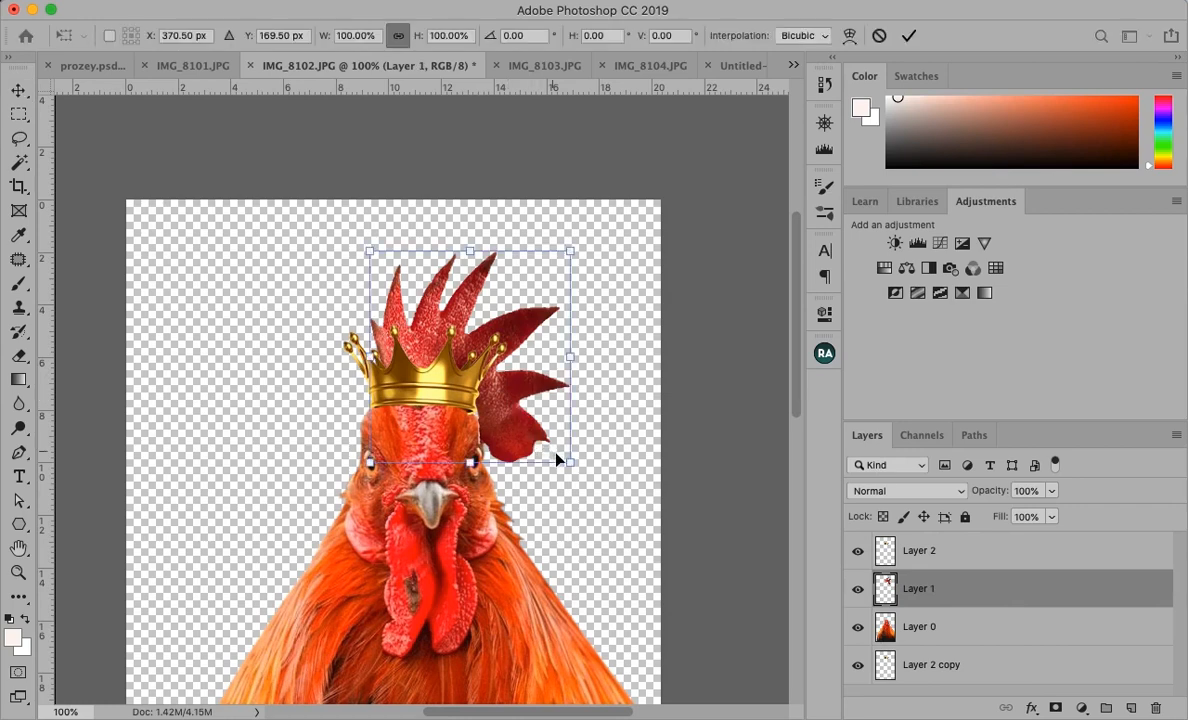
pyautogui.moveTo(572, 464); pyautogui.dragTo(554, 462)
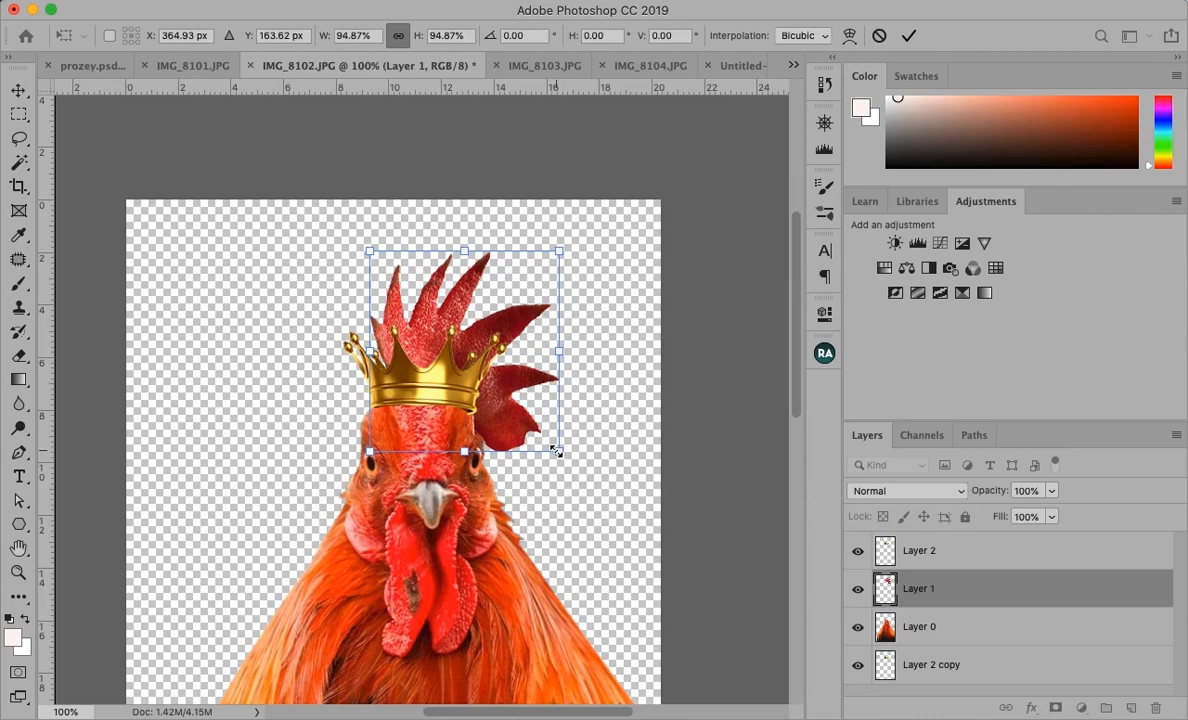
pyautogui.moveTo(556, 451); pyautogui.dragTo(554, 451)
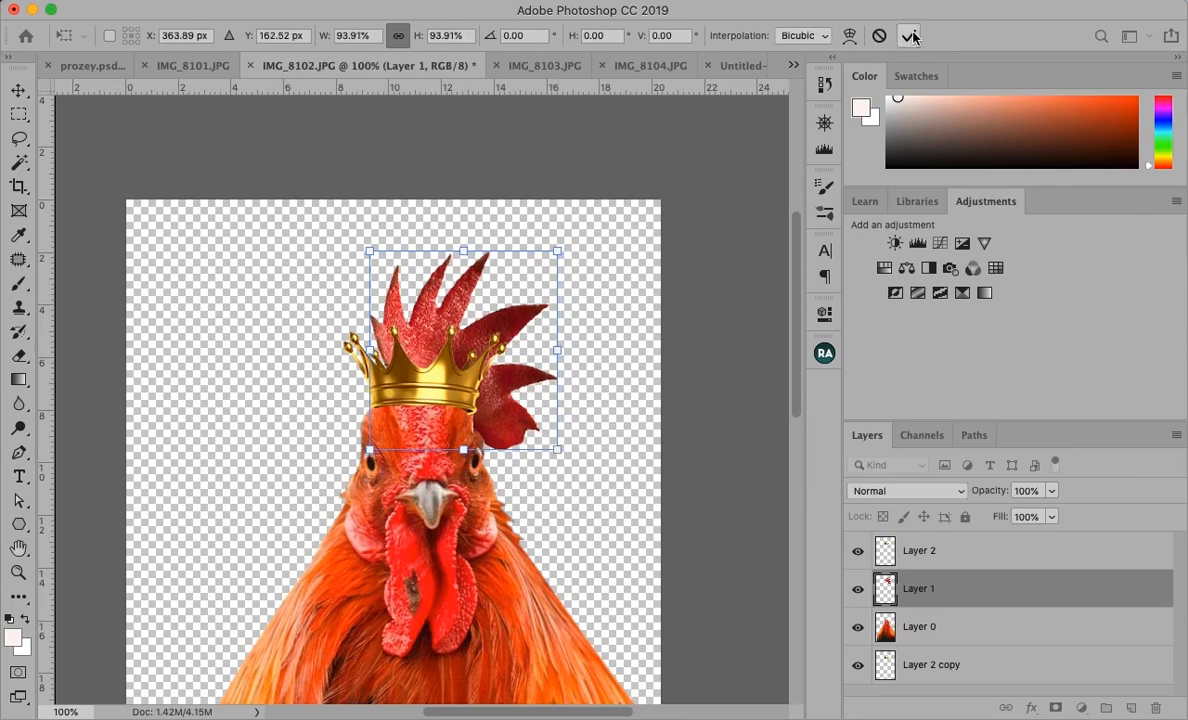
pyautogui.click(908, 35)
# Skew the comb's lower corner and bottom edge slightly inward with Free Transform and apply the change.
pyautogui.press('super+plus')
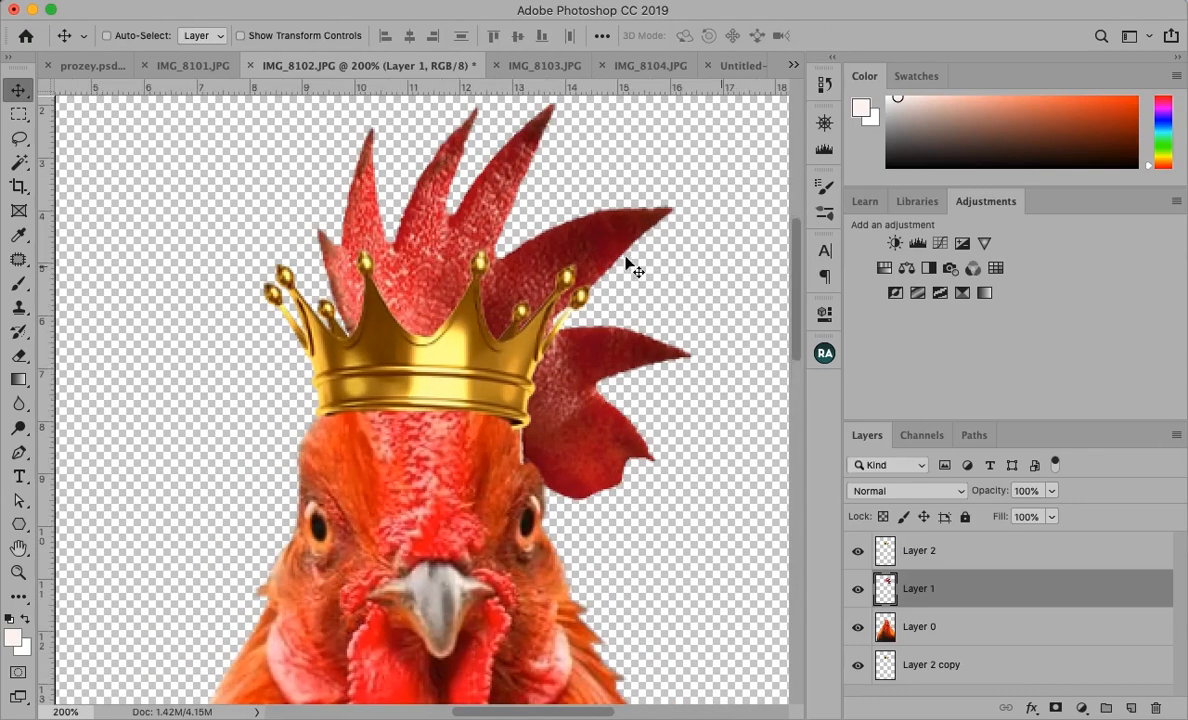
pyautogui.press('super+t')
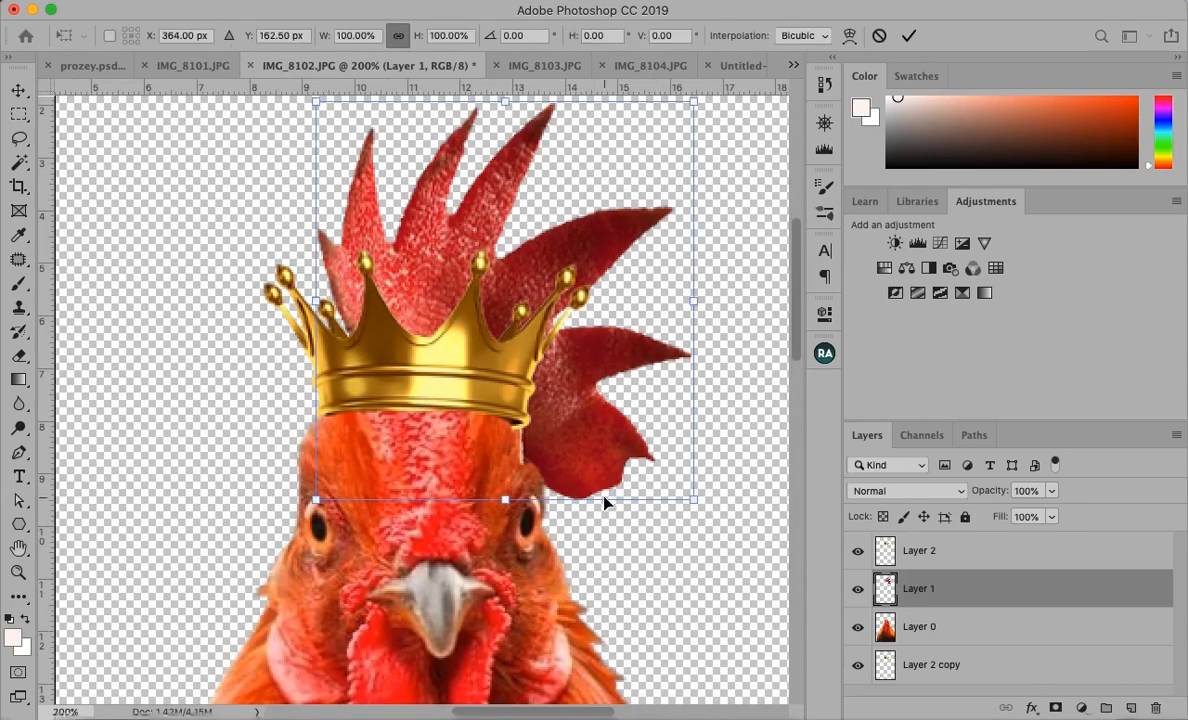
pyautogui.moveTo(697, 506); pyautogui.dragTo(692, 505)
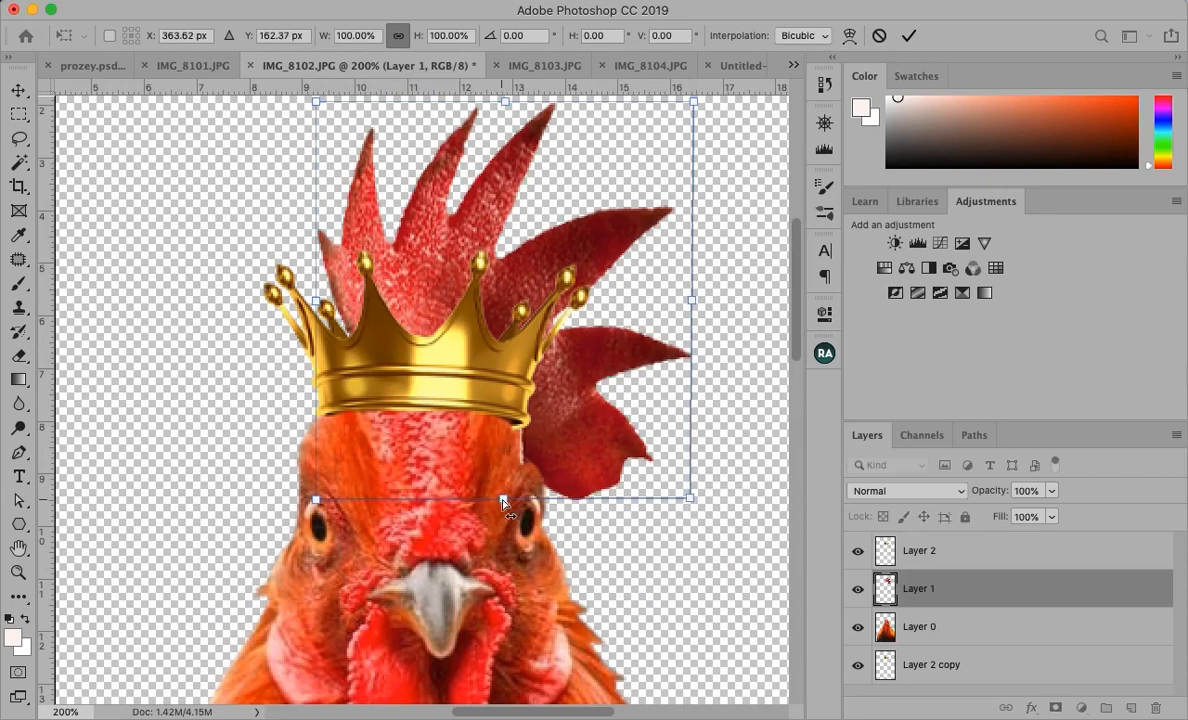
pyautogui.moveTo(501, 503); pyautogui.dragTo(488, 494)
pyautogui.click(908, 35)
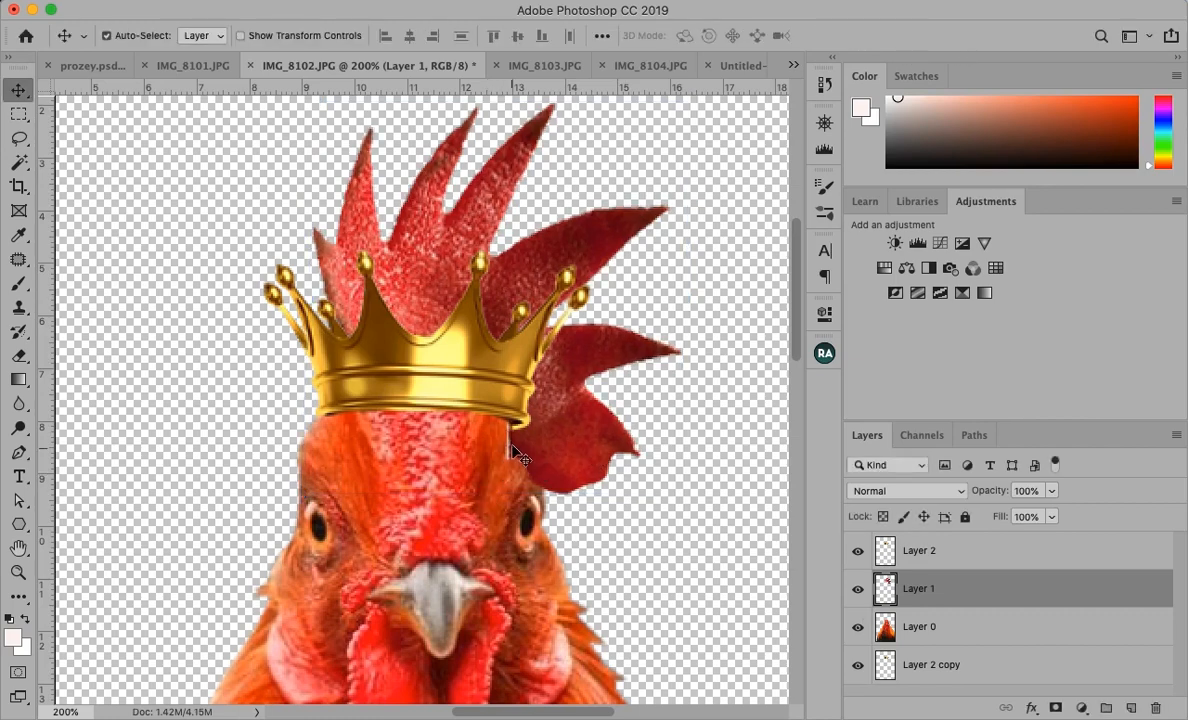
# Erase the comb where it overlaps the side of the head and the dark rim remnant at the crown's lower corner.
pyautogui.click(18, 357)
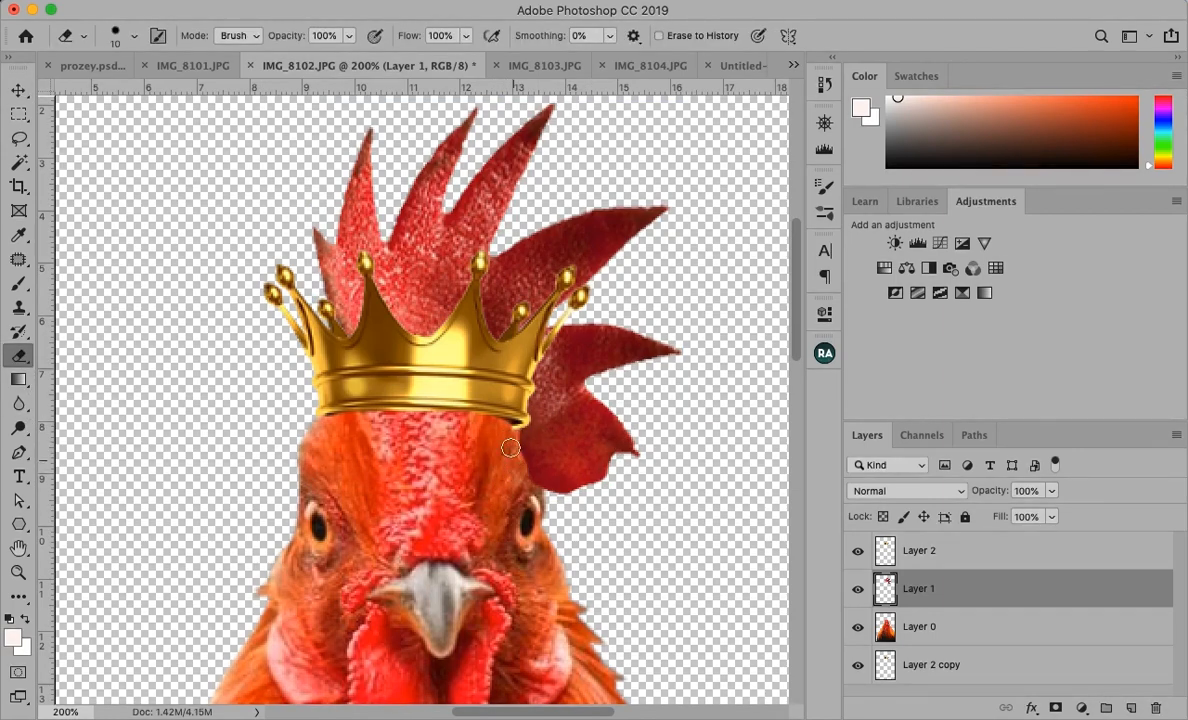
pyautogui.hotkey('alt', ']')
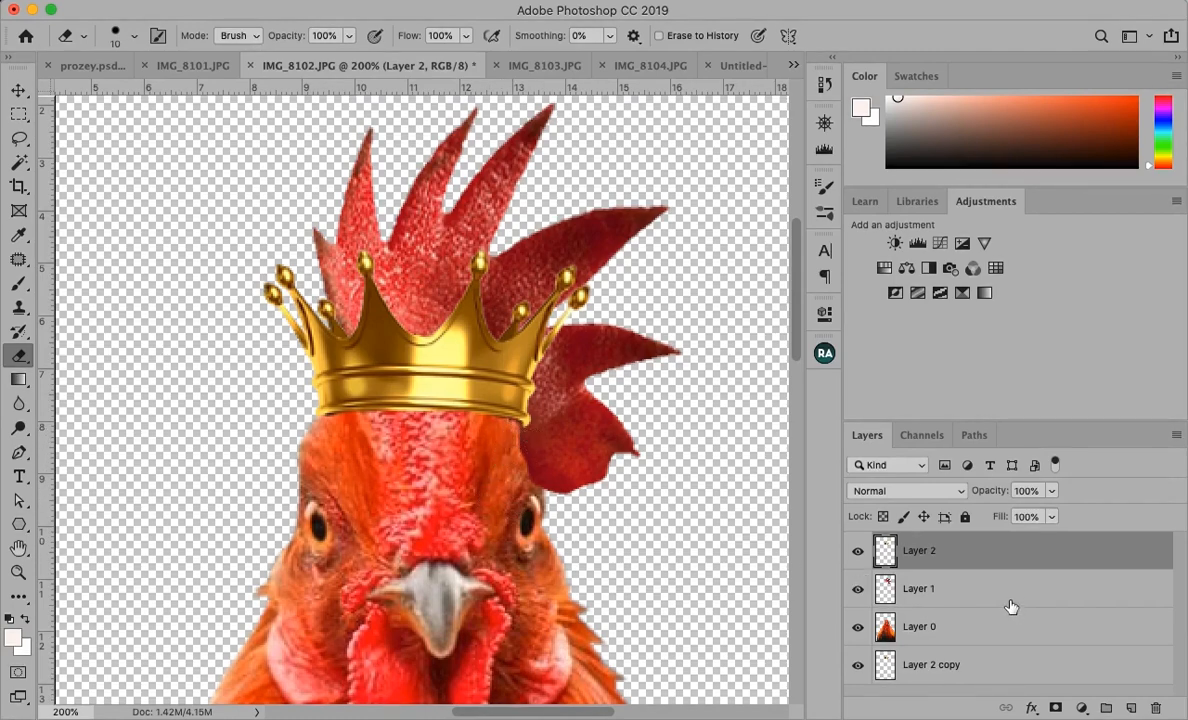
pyautogui.click(942, 580)
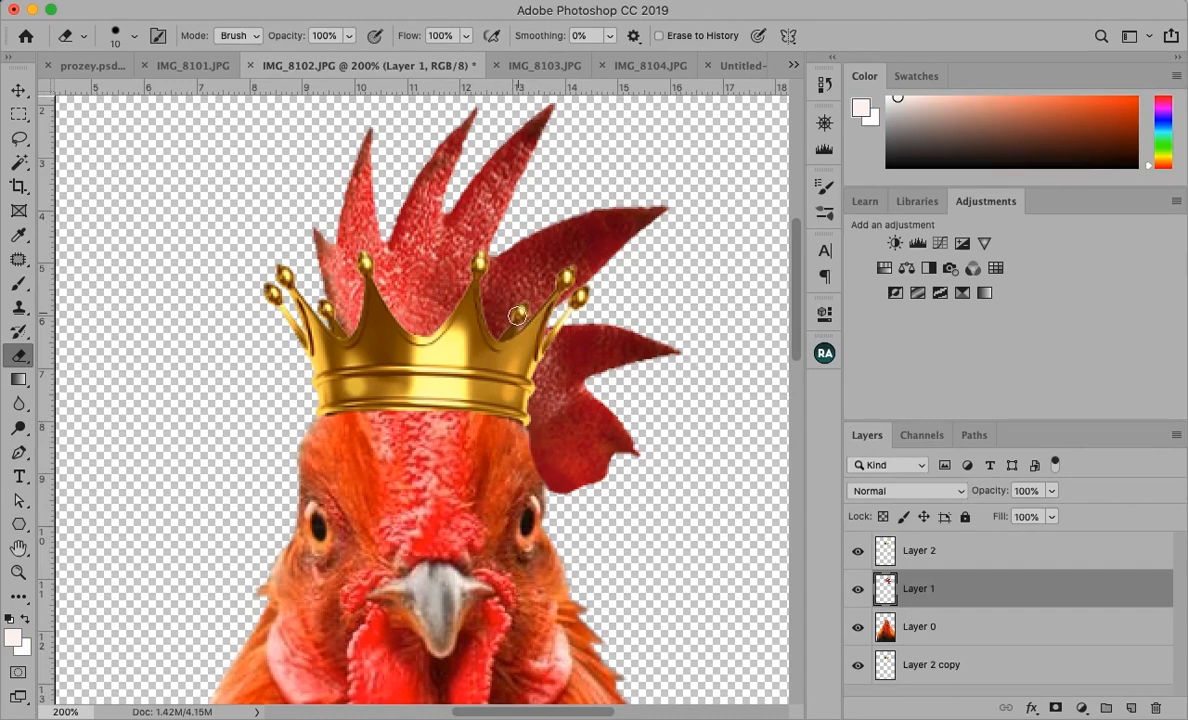
# Erase the crown's small back point in front of the comb on Layer 2, reducing the eraser size for the details.
pyautogui.click(1076, 560)
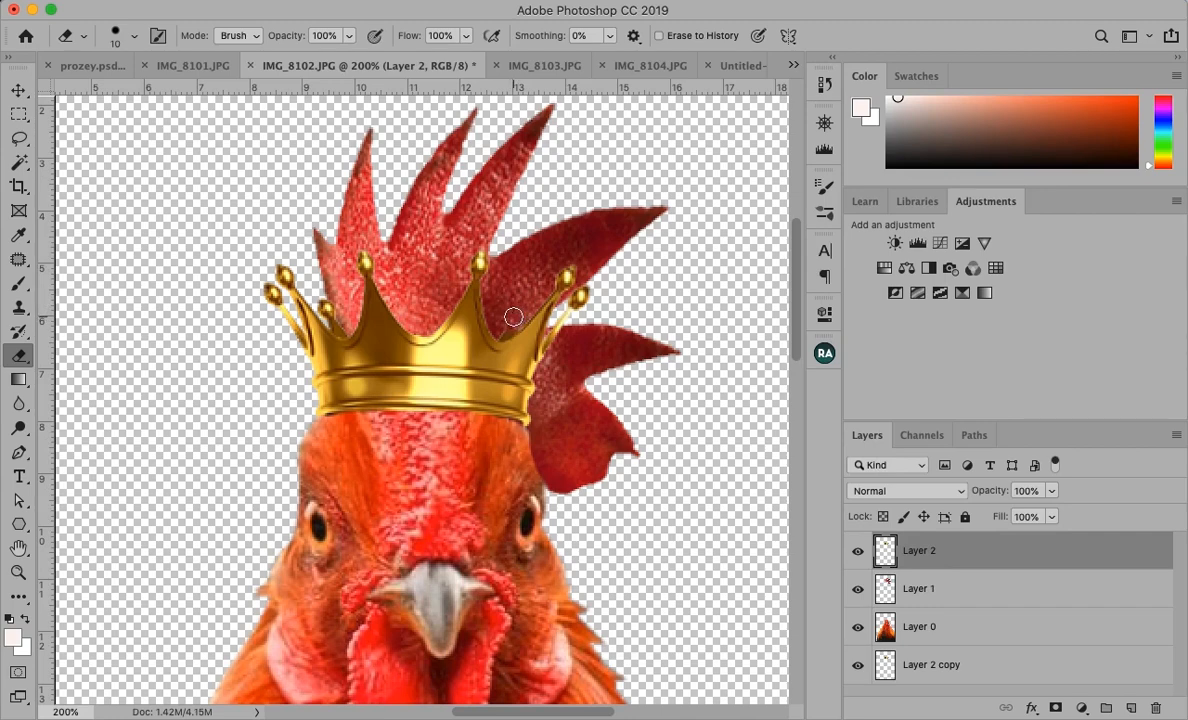
pyautogui.press('[')
pyautogui.click(18, 90)
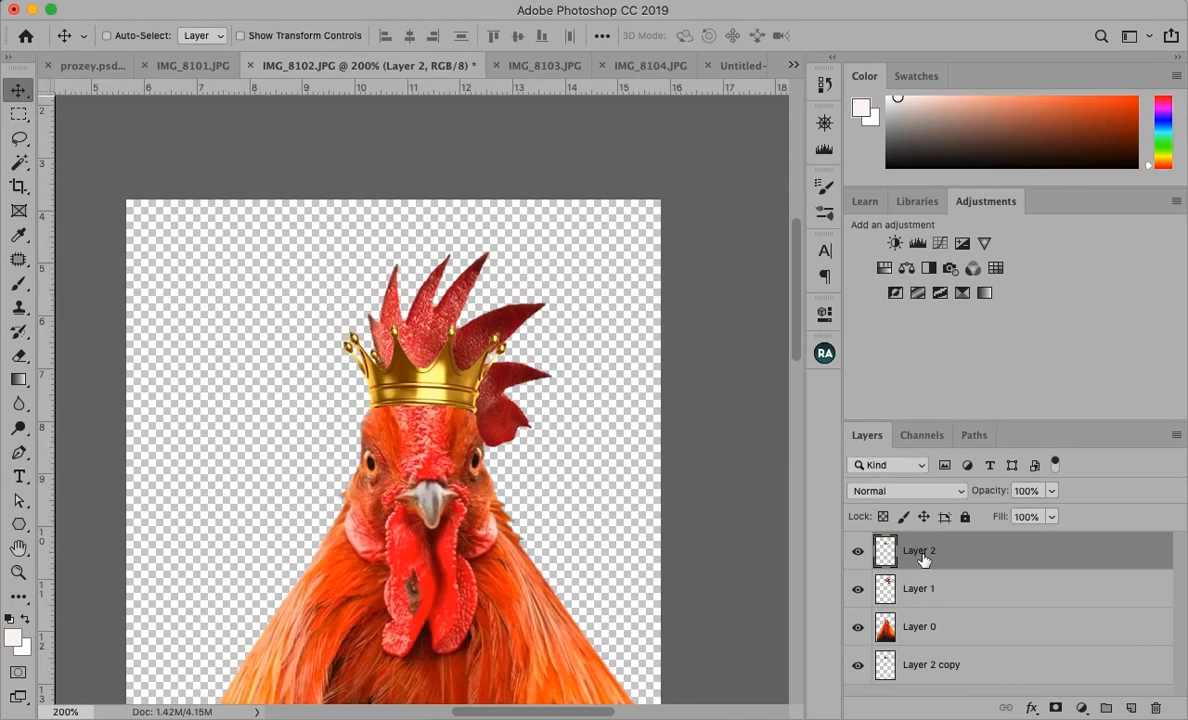
# Add a Levels adjustment clipped to the comb on Layer 1 and raise its black input point to darken the comb strongly.
pyautogui.press('super+1')
pyautogui.press('super+0')
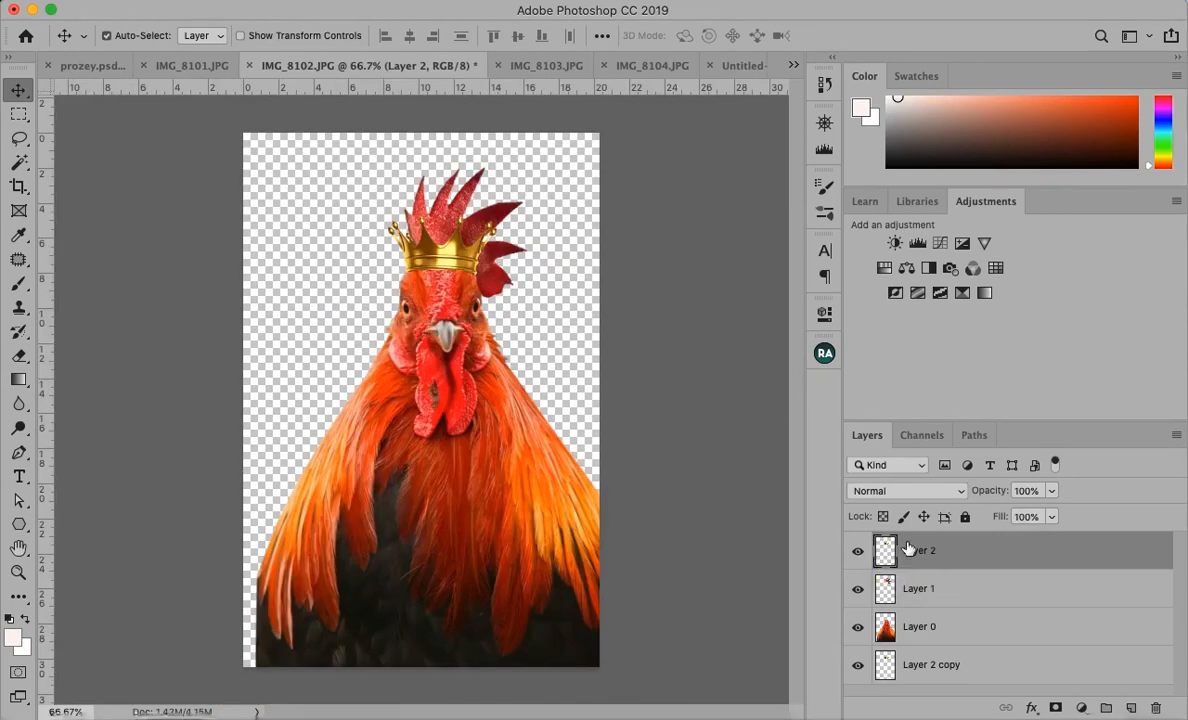
pyautogui.press('super+equal')
pyautogui.press('super+equal')
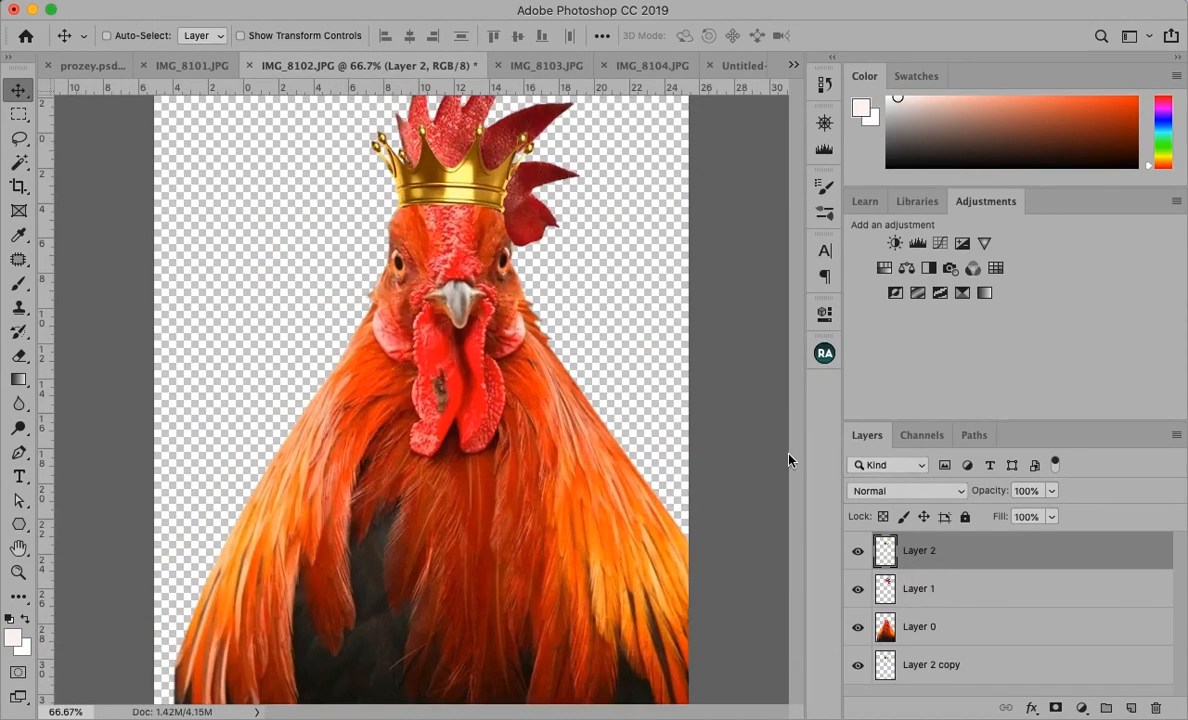
pyautogui.scroll(6, 789, 460)
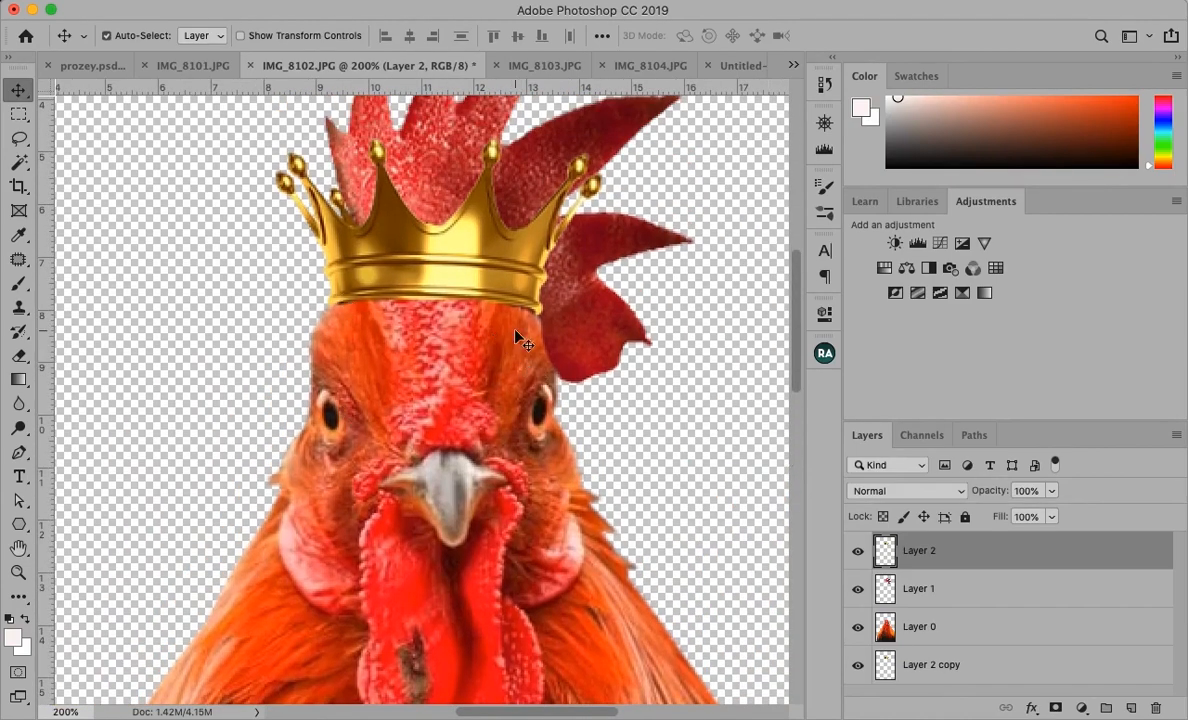
pyautogui.scroll(3, 520, 335)
pyautogui.hscroll(1, 520, 335)
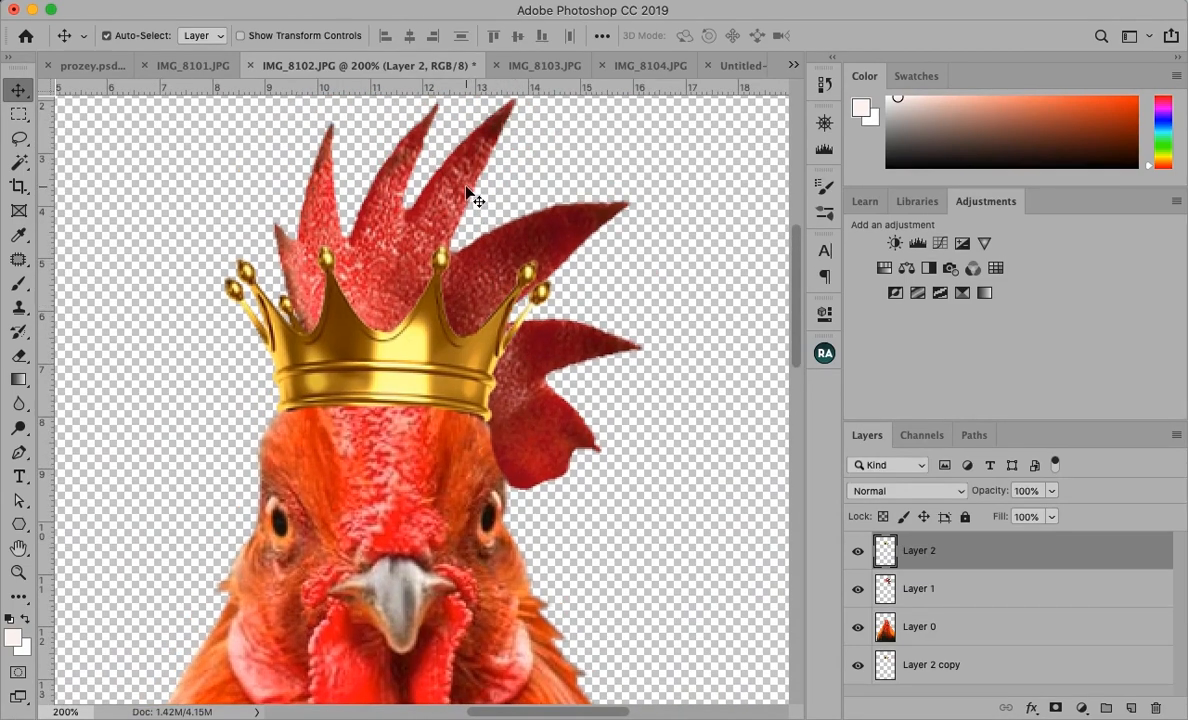
pyautogui.hotkey('alt', '[')
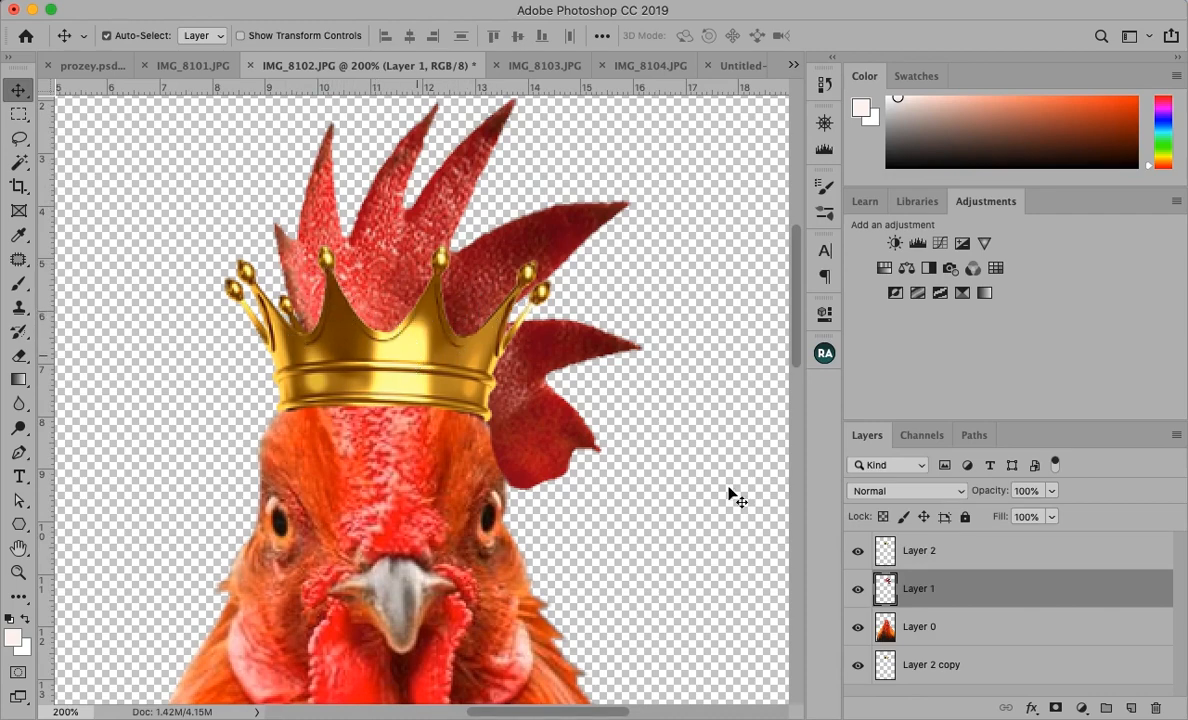
pyautogui.click(918, 244)
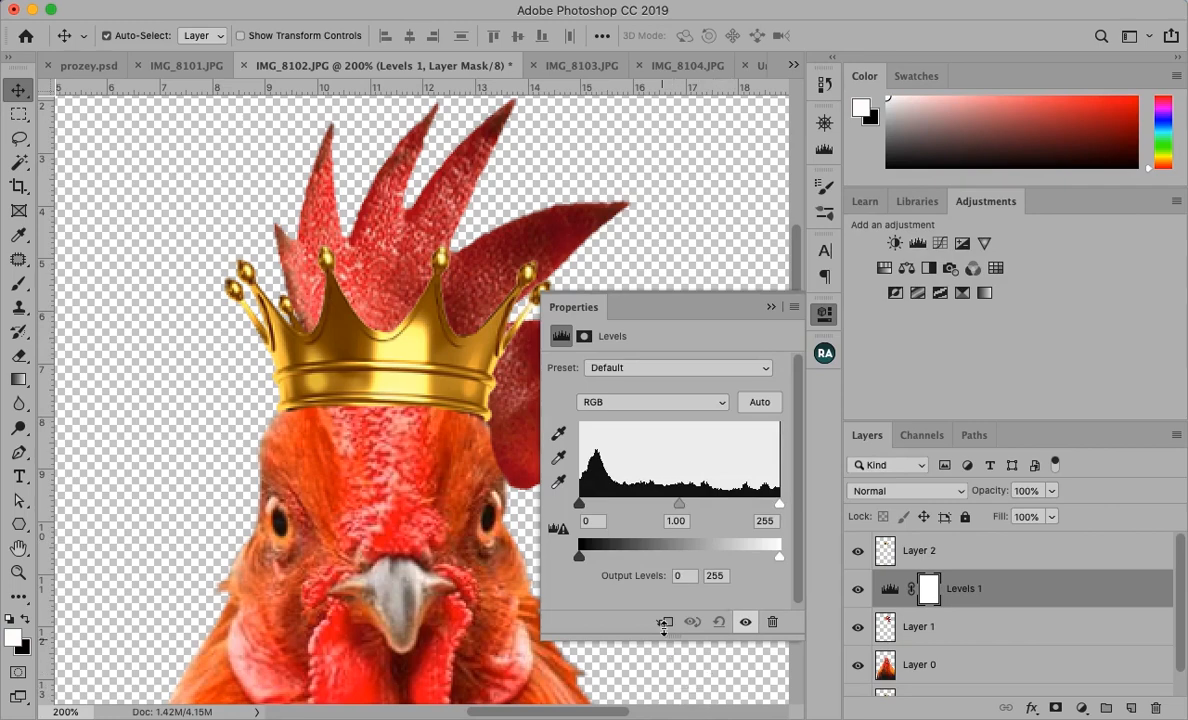
pyautogui.click(663, 623)
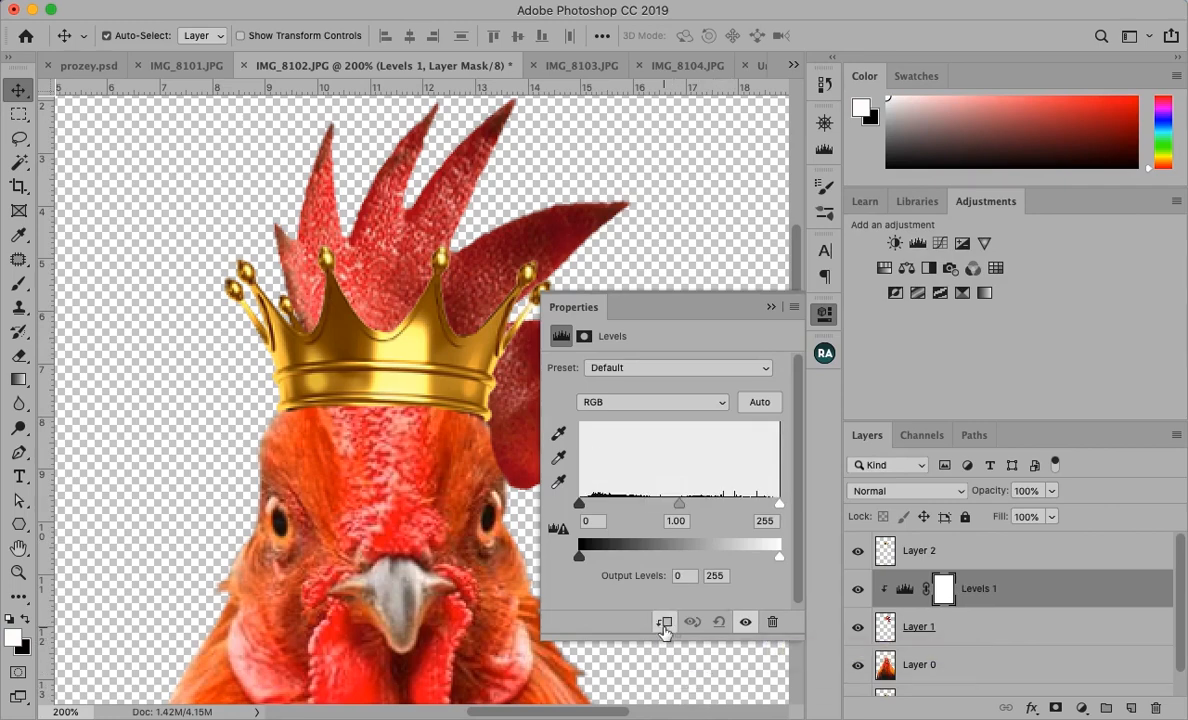
pyautogui.moveTo(578, 504); pyautogui.dragTo(656, 516)
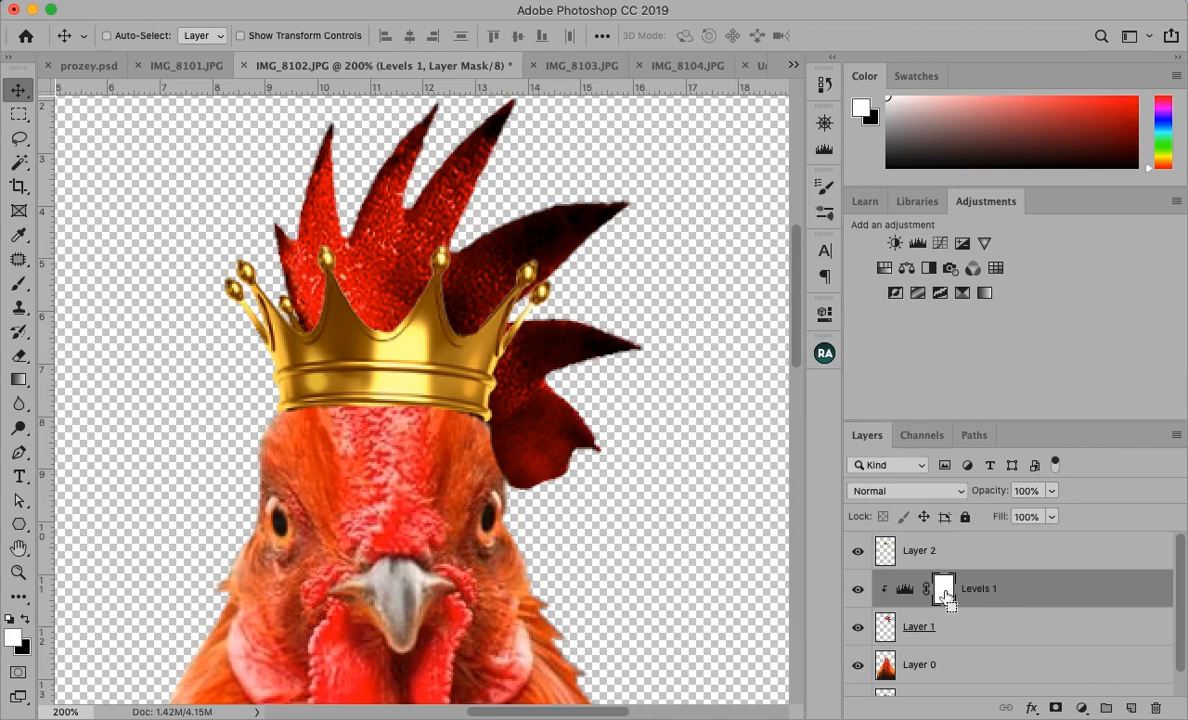
# Invert the Levels mask to black and reduce the soft round brush to 25 px.
pyautogui.press('super+i')
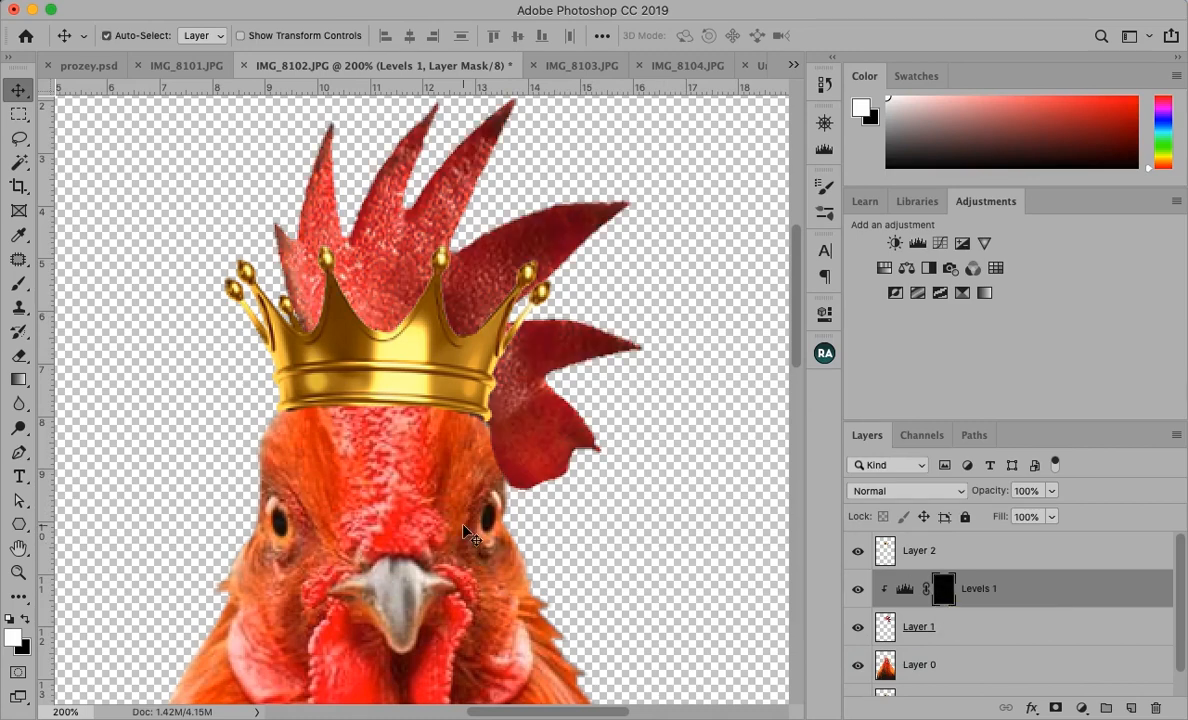
pyautogui.press('b')
pyautogui.press('[')
pyautogui.press('[')
pyautogui.press('[')
pyautogui.press('[')
pyautogui.press('[')
pyautogui.press('[')
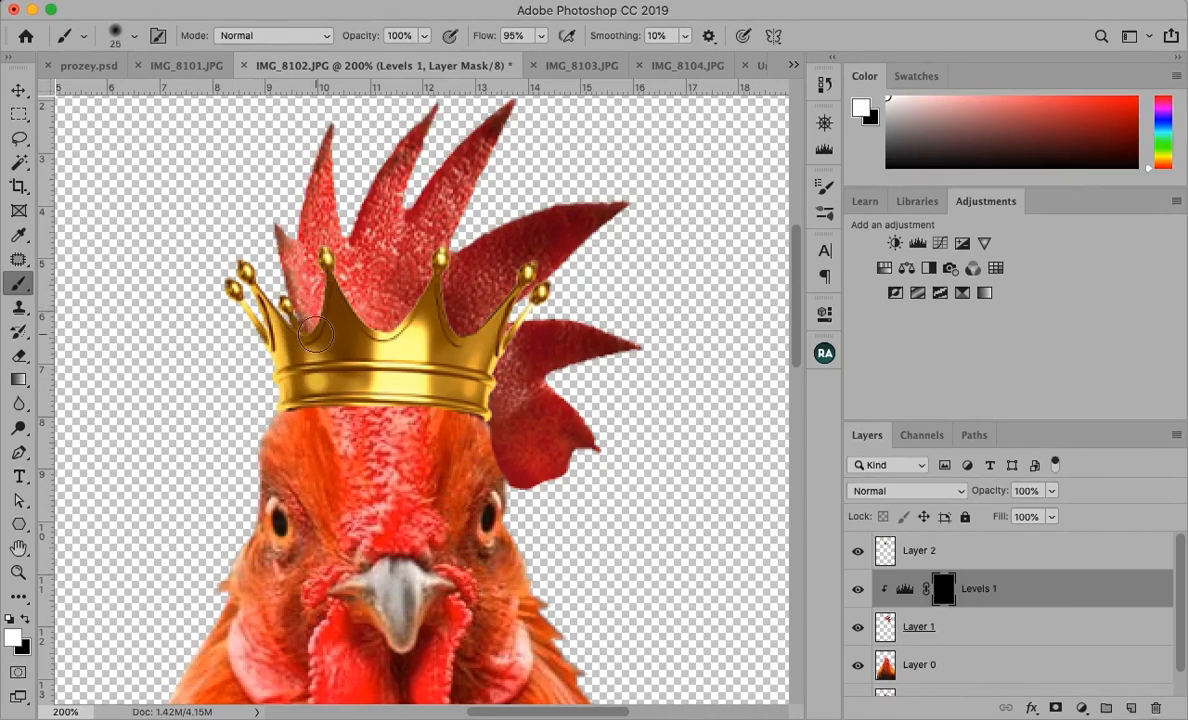
pyautogui.press('[')
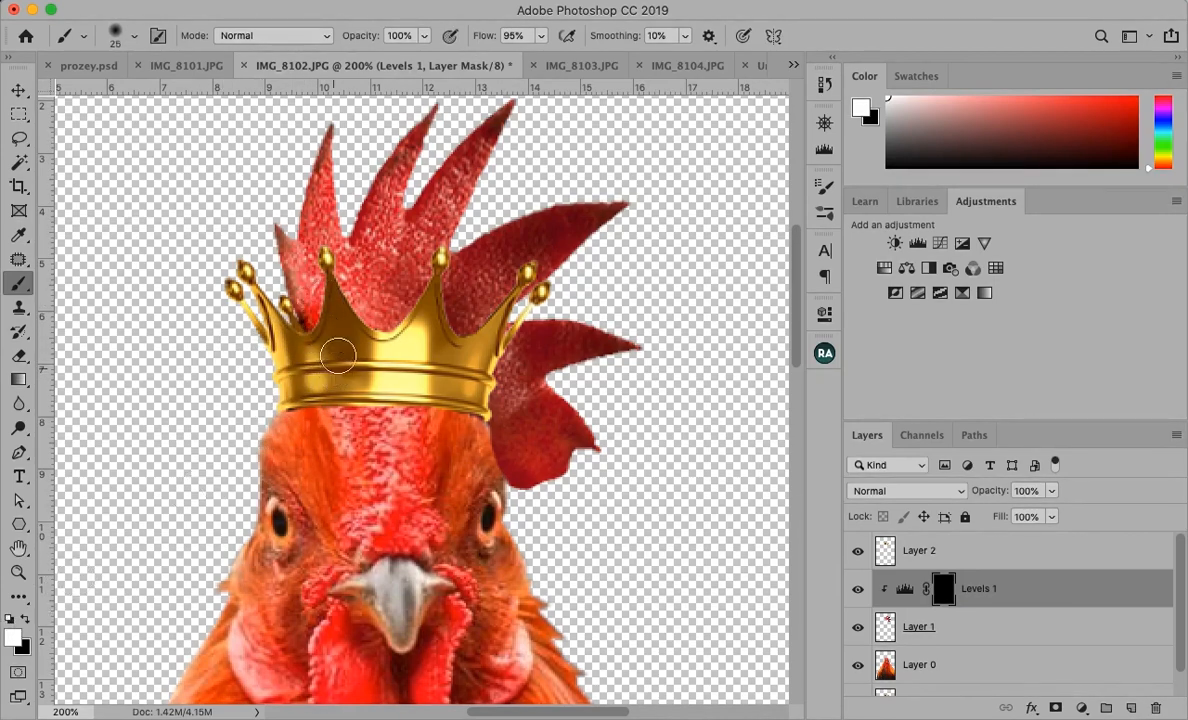
# Set the brush flow to 51% and paint white on the Levels mask to darken the comb along the crown, varying the brush between 20 and 35 px.
pyautogui.click(540, 37)
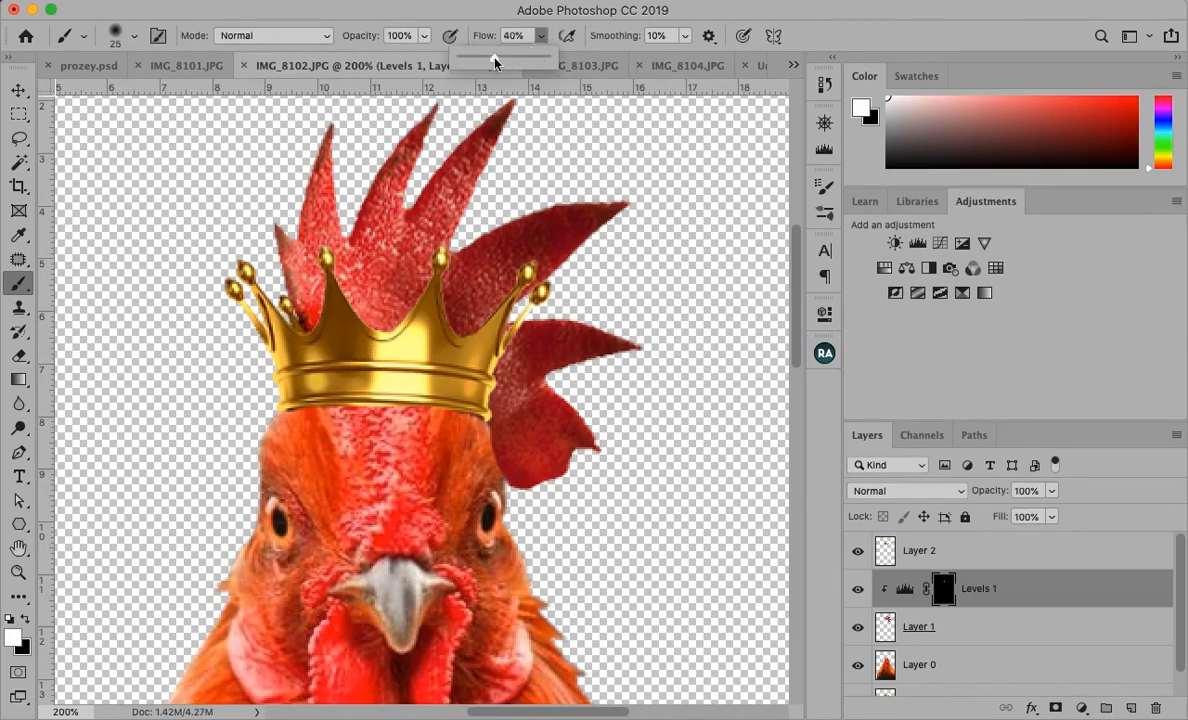
pyautogui.moveTo(500, 64); pyautogui.dragTo(505, 66)
pyautogui.moveTo(312, 295)
pyautogui.mouseDown()
pyautogui.moveTo(360, 317)
pyautogui.moveTo(440, 322)
pyautogui.moveTo(477, 343)
pyautogui.moveTo(445, 312)
pyautogui.moveTo(364, 328)
pyautogui.moveTo(378, 319)
pyautogui.moveTo(285, 285)
pyautogui.moveTo(334, 315)
pyautogui.moveTo(392, 278)
pyautogui.moveTo(336, 332)
pyautogui.moveTo(366, 345)
pyautogui.moveTo(340, 322)
pyautogui.mouseUp()
pyautogui.press(']')
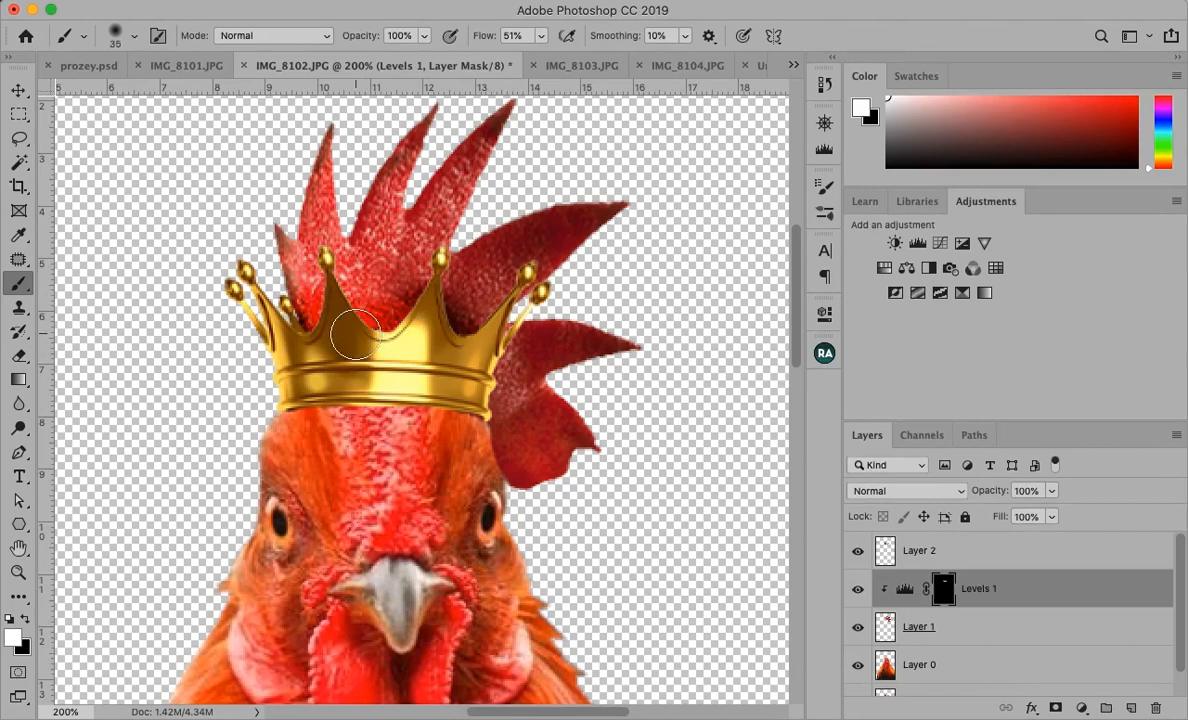
pyautogui.press('[')
pyautogui.press('[')
pyautogui.press('[')
pyautogui.press('[')
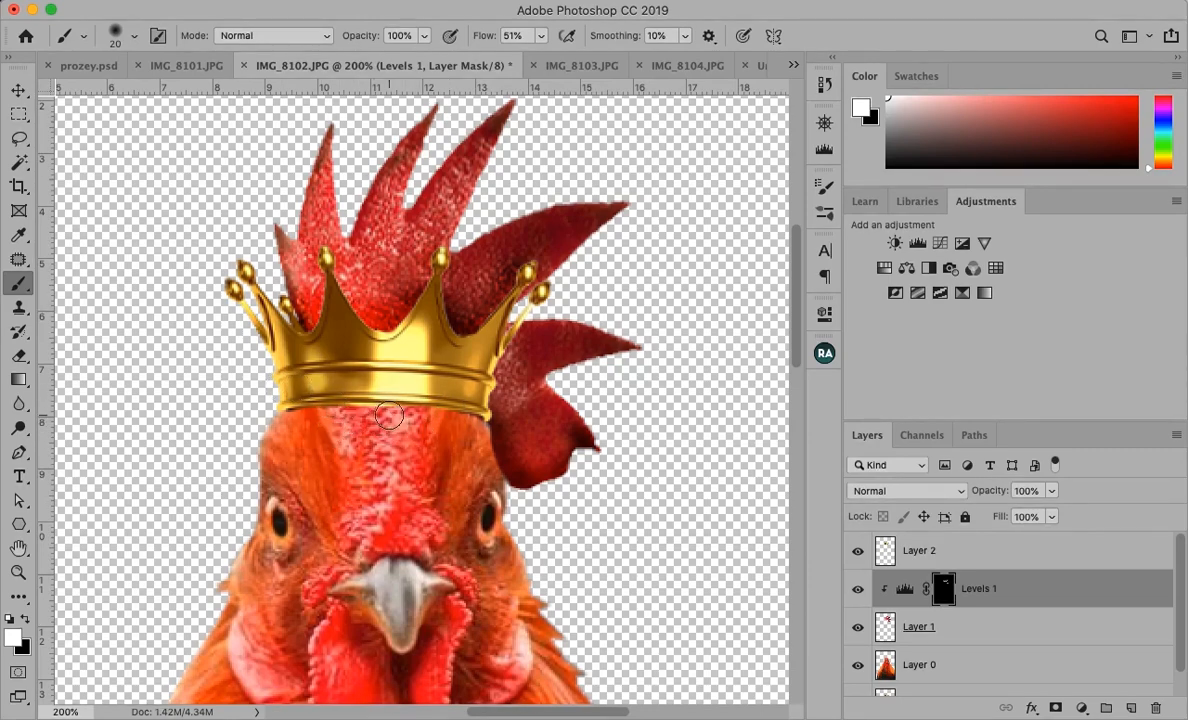
# Create an empty layer directly beneath the crown's Layer 2 and set the foreground colour to black (#000000).
pyautogui.click(985, 668)
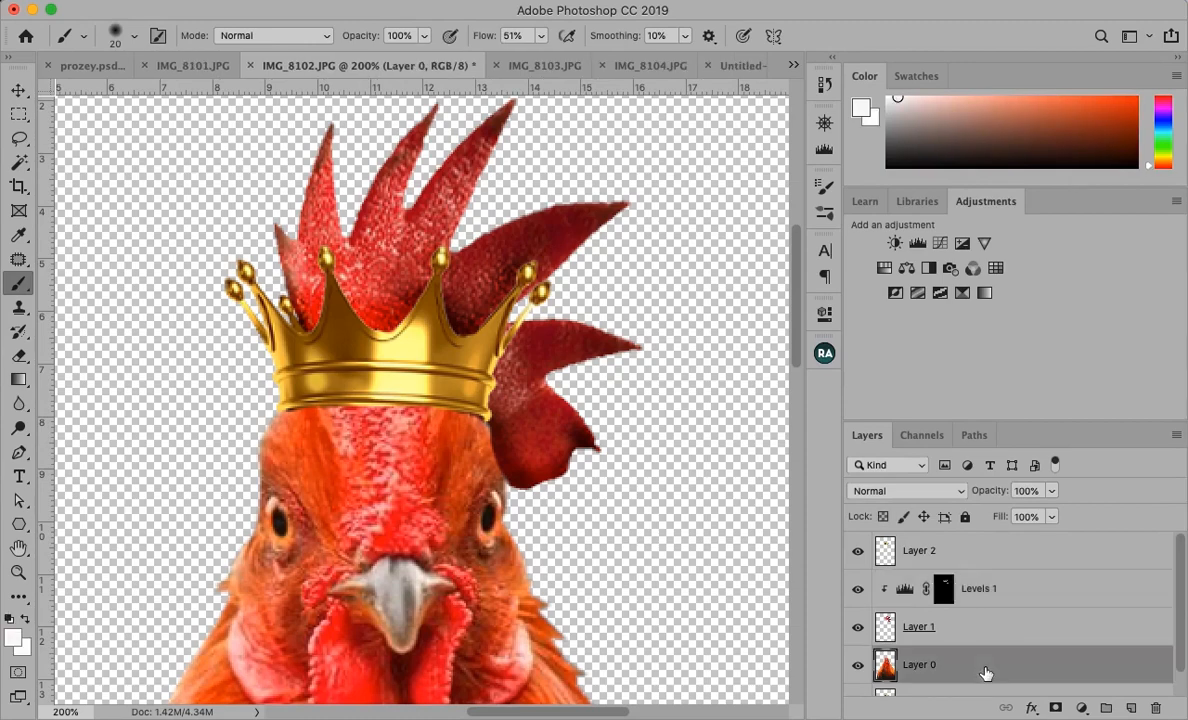
pyautogui.click(1128, 708)
pyautogui.moveTo(1023, 664); pyautogui.dragTo(1012, 577)
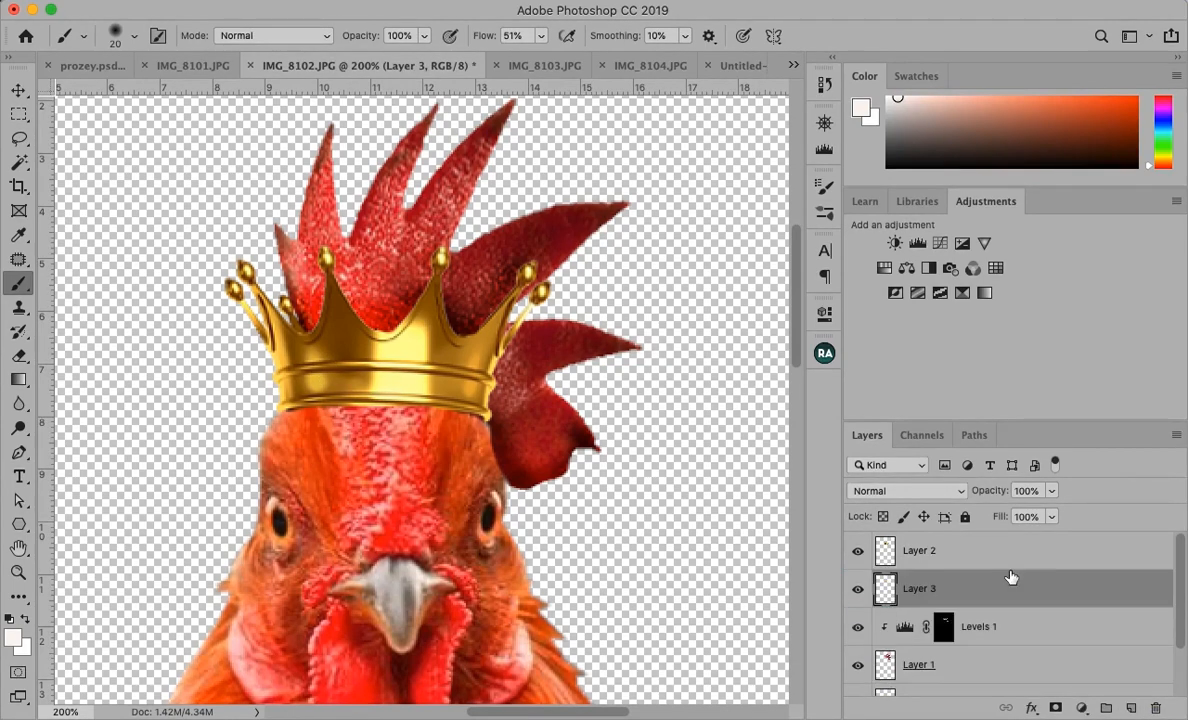
pyautogui.click(13, 637)
pyautogui.moveTo(667, 381); pyautogui.dragTo(634, 437)
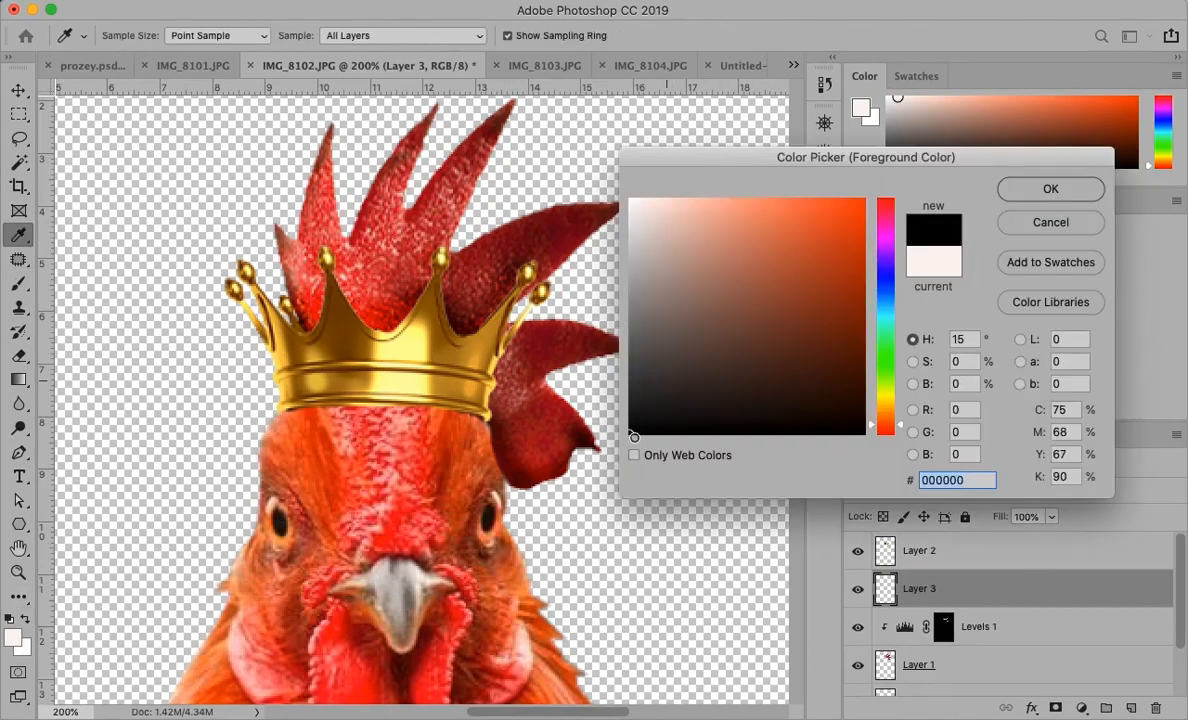
pyautogui.click(1014, 190)
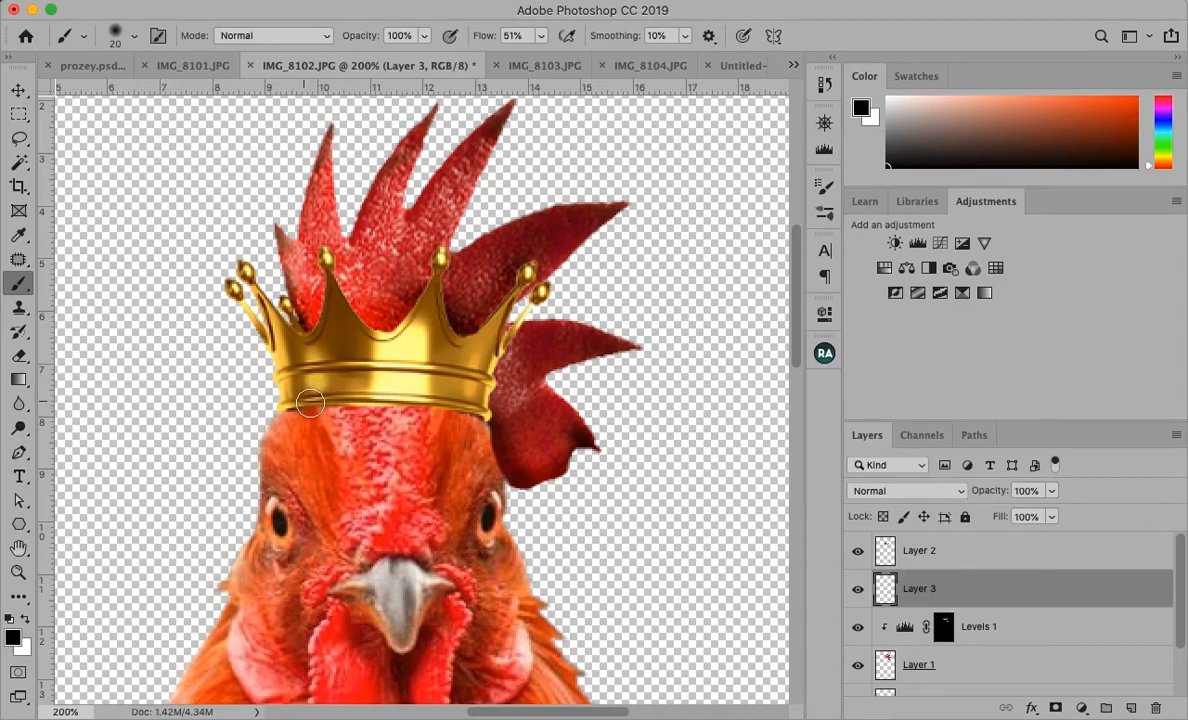
# Paint a black shadow on the forehead beneath the crown's rim, starting at 20 px and softening it with an 80 px brush.
pyautogui.moveTo(305, 398)
pyautogui.mouseDown()
pyautogui.moveTo(472, 403)
pyautogui.moveTo(320, 393)
pyautogui.moveTo(412, 388)
pyautogui.moveTo(296, 400)
pyautogui.moveTo(402, 396)
pyautogui.moveTo(471, 412)
pyautogui.moveTo(407, 402)
pyautogui.mouseUp()
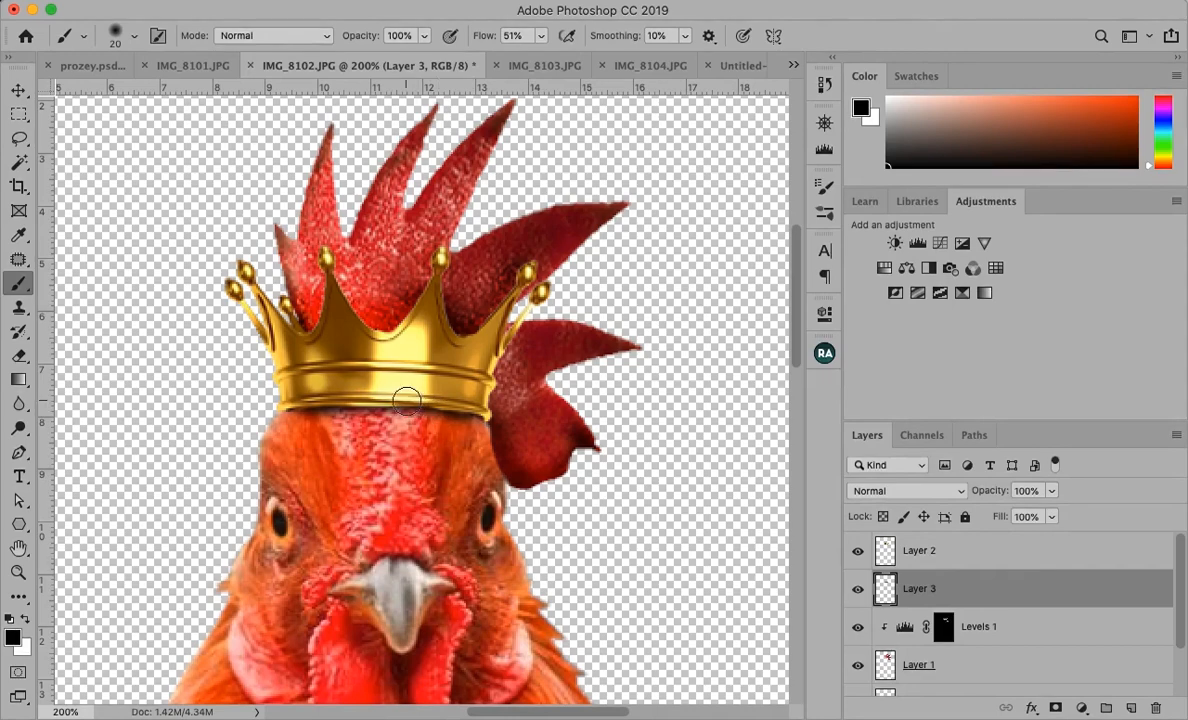
pyautogui.press('[')
pyautogui.press(']')
pyautogui.press(']')
pyautogui.press(']')
pyautogui.press(']')
pyautogui.press(']')
pyautogui.press(']')
pyautogui.press(']')
pyautogui.press(']')
pyautogui.press(']')
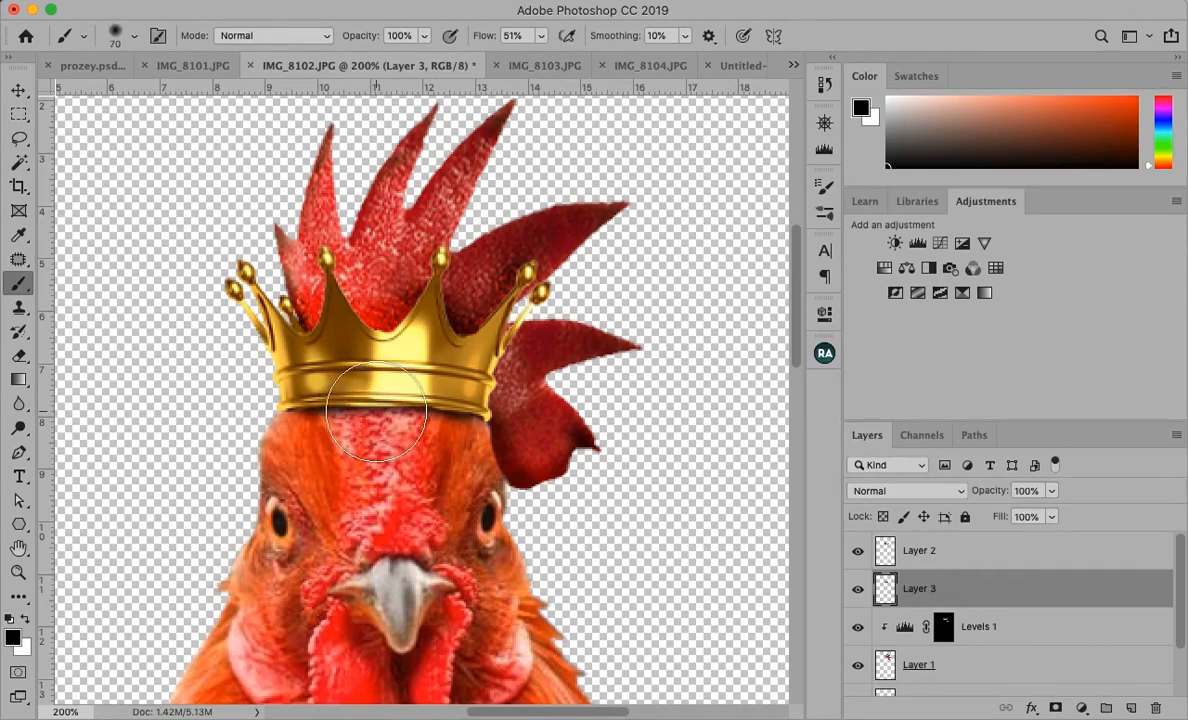
pyautogui.press(']')
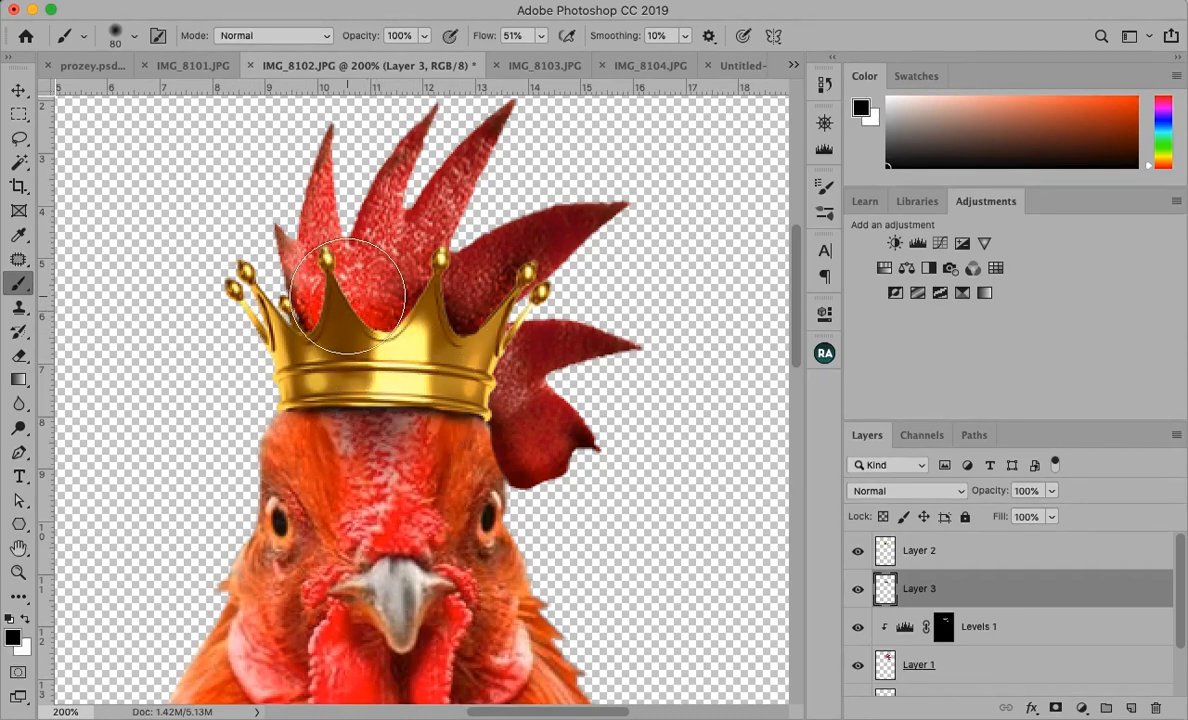
# Reduce the brush to 20 px and paint black shadow on the comb just behind the crown's front points.
pyautogui.press('[')
pyautogui.press('[')
pyautogui.press('[')
pyautogui.press('[')
pyautogui.press('[')
pyautogui.press('[')
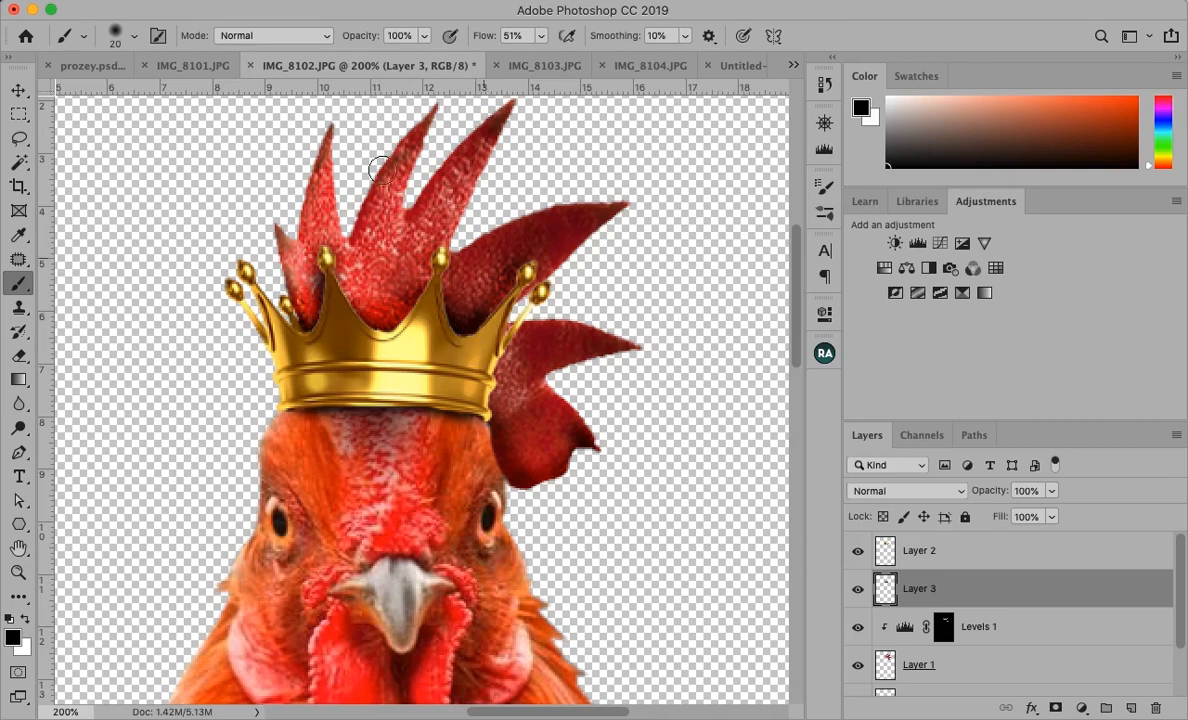
# Choose the narrow elliptical soft brush, rotate its tip diagonally and enlarge it to 35 px for shading beside the crown's points.
pyautogui.click(133, 37)
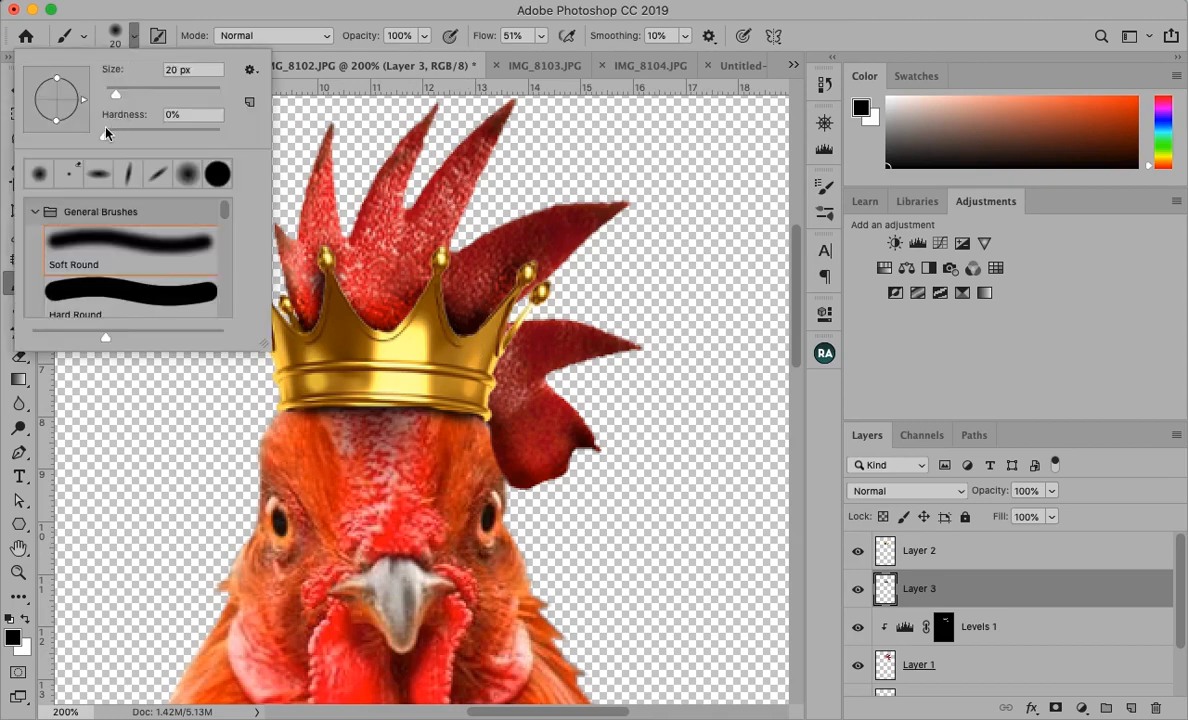
pyautogui.click(128, 175)
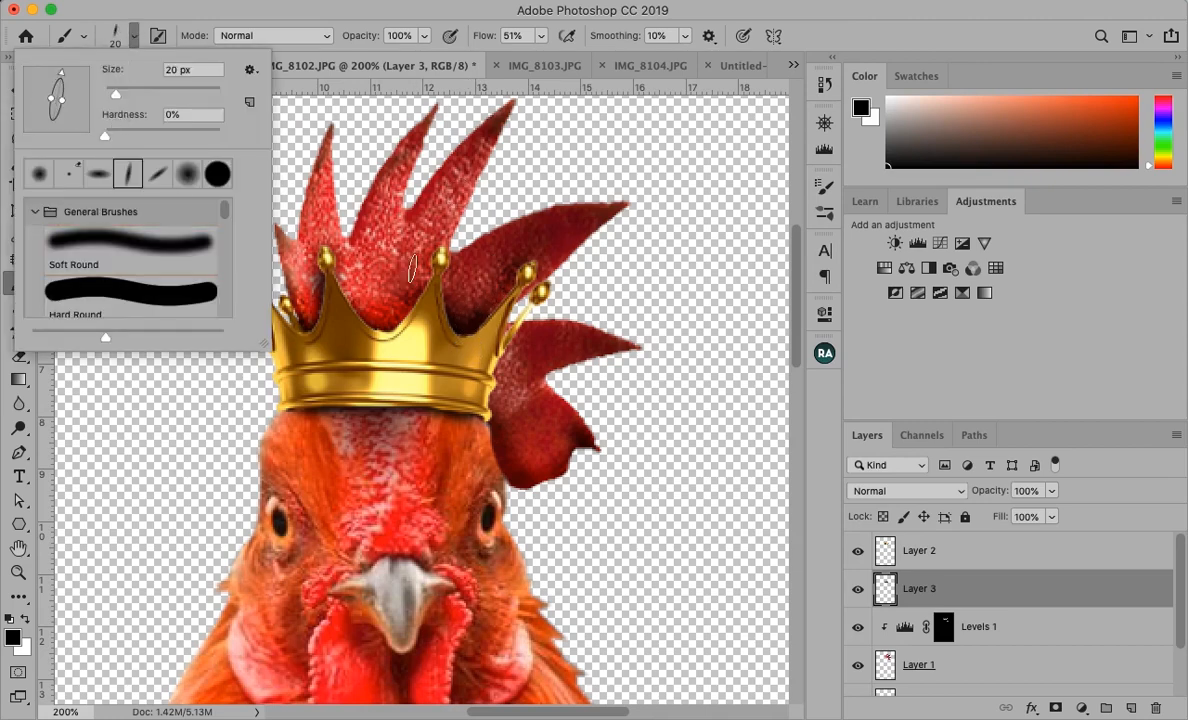
pyautogui.moveTo(64, 85); pyautogui.dragTo(78, 77)
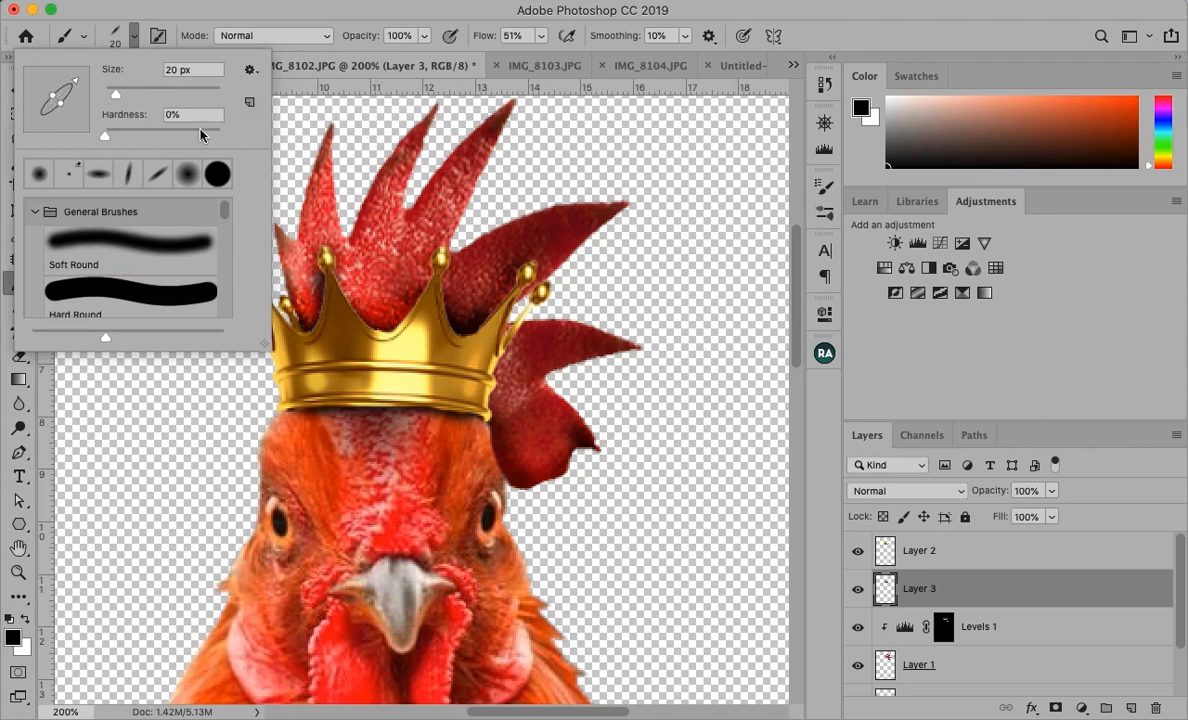
pyautogui.click(502, 300)
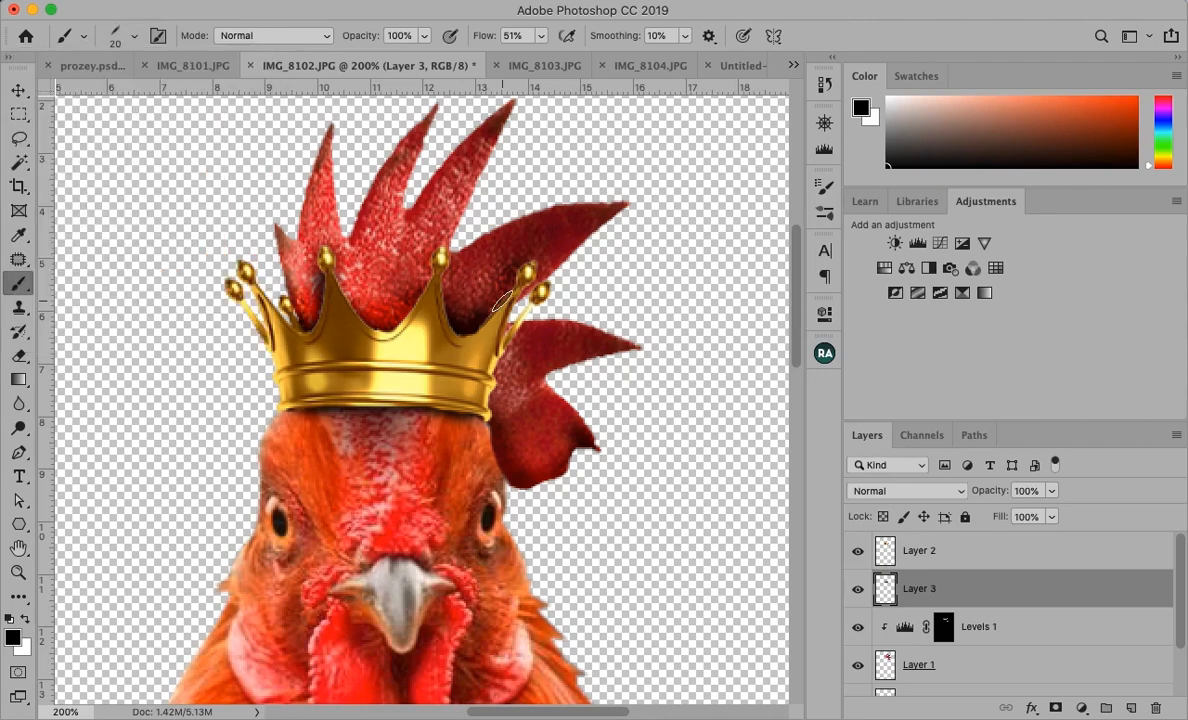
pyautogui.press(']')
pyautogui.click(18, 90)
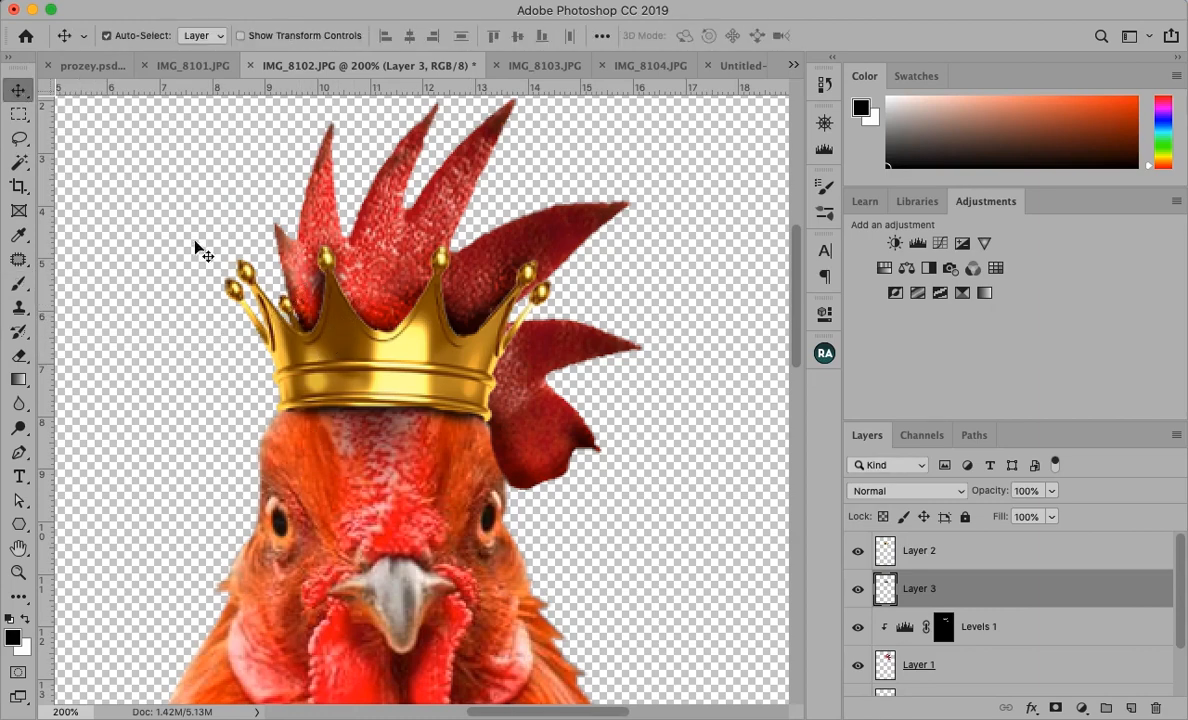
# Lower the opacity of the painted shadow layer to 83% and of the comb's Levels adjustment to 74%.
pyautogui.press('super+0')
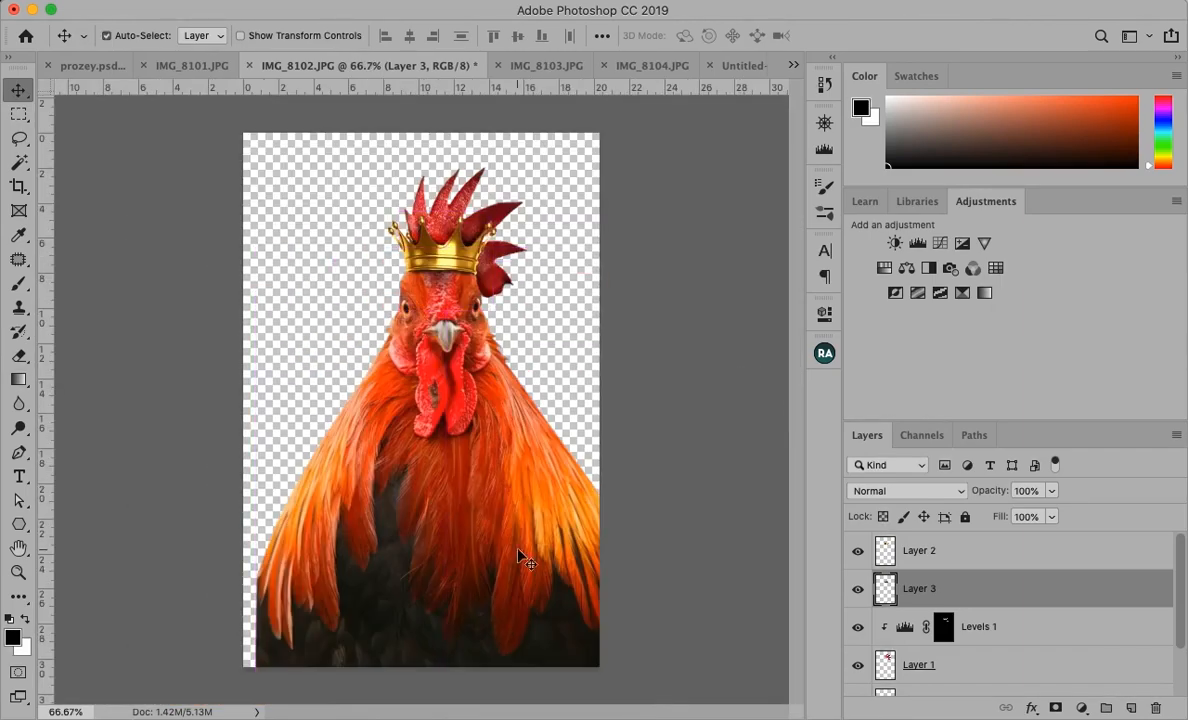
pyautogui.press('super+equal')
pyautogui.press('super+equal')
pyautogui.scroll(10, 518, 551)
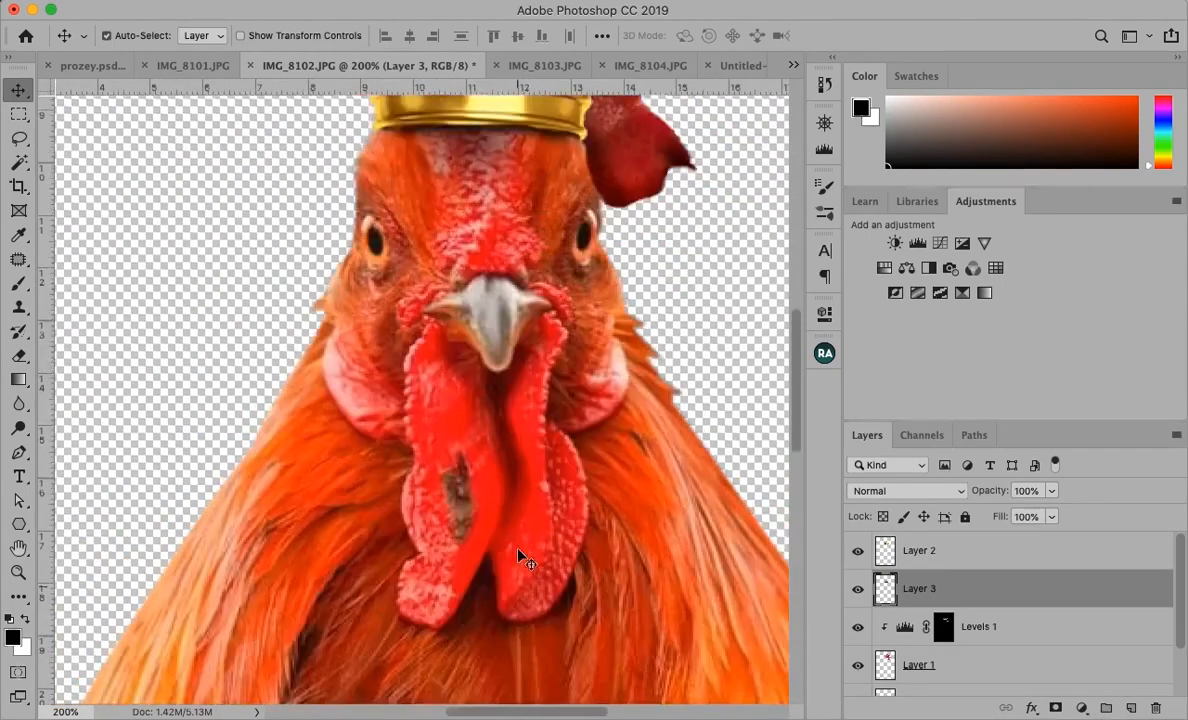
pyautogui.click(1051, 490)
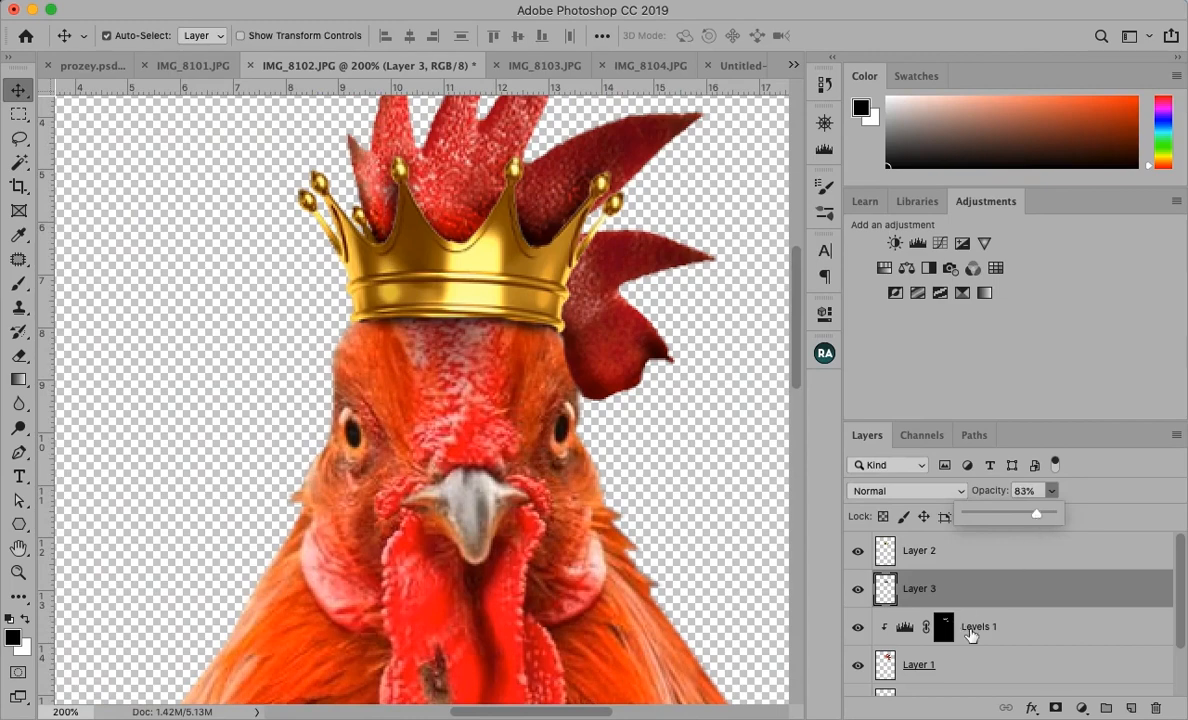
pyautogui.click(969, 631)
pyautogui.click(969, 631)
pyautogui.click(1051, 491)
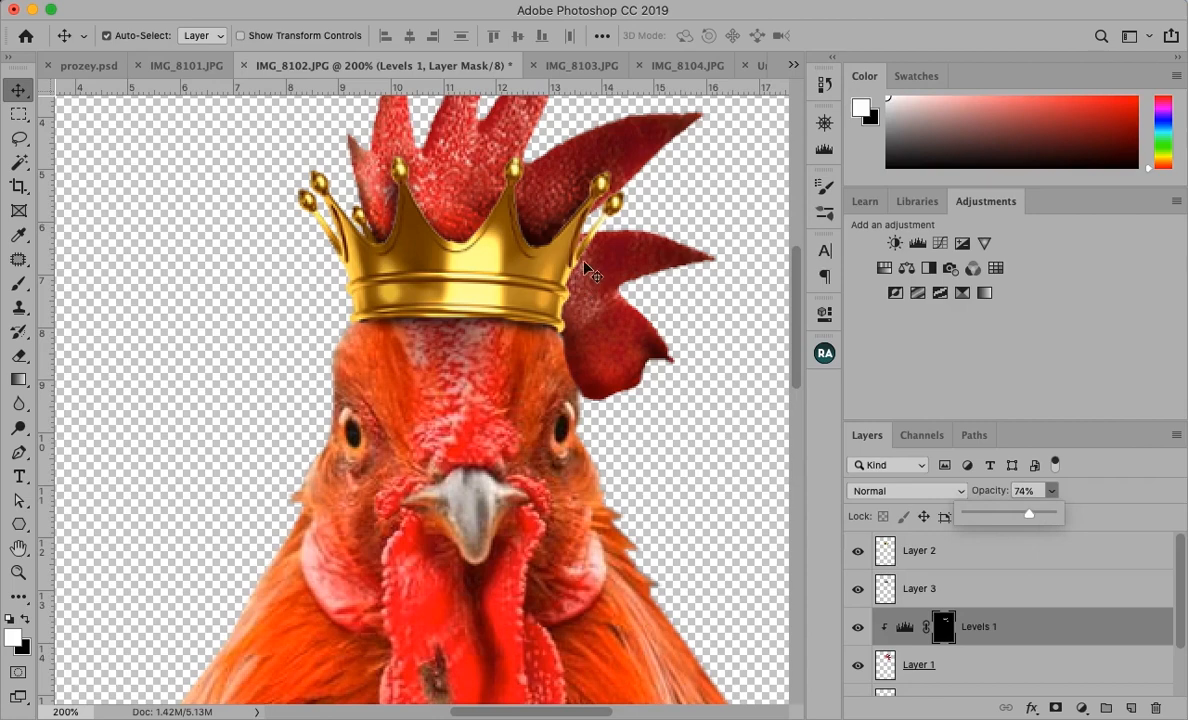
# Switch back to the soft round brush at 35 px and paint more shadow on Layer 3 where the comb meets the crown's side.
pyautogui.click(1001, 592)
pyautogui.press('b')
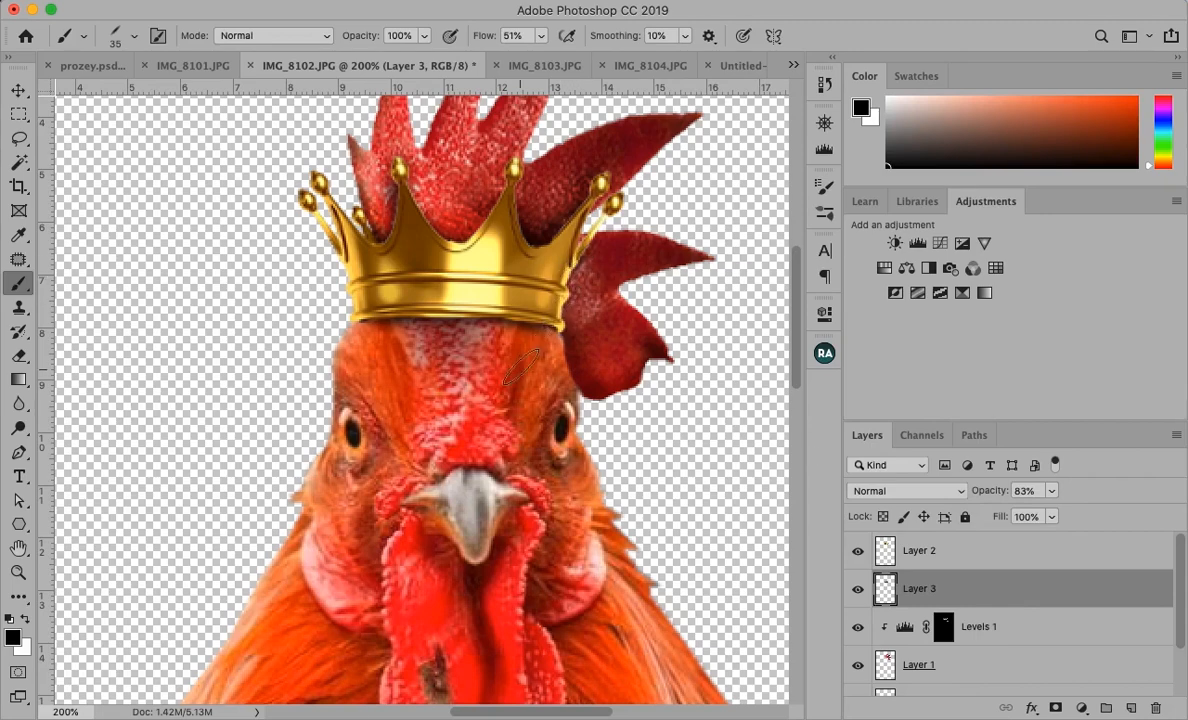
pyautogui.click(134, 36)
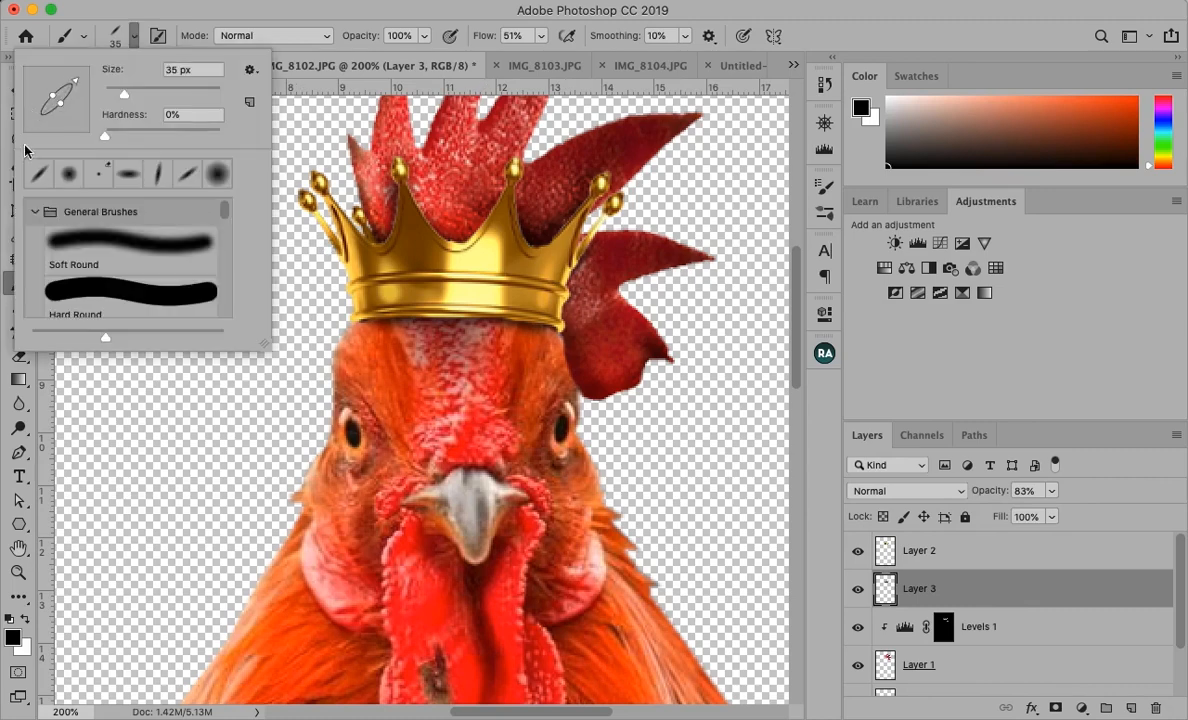
pyautogui.click(68, 173)
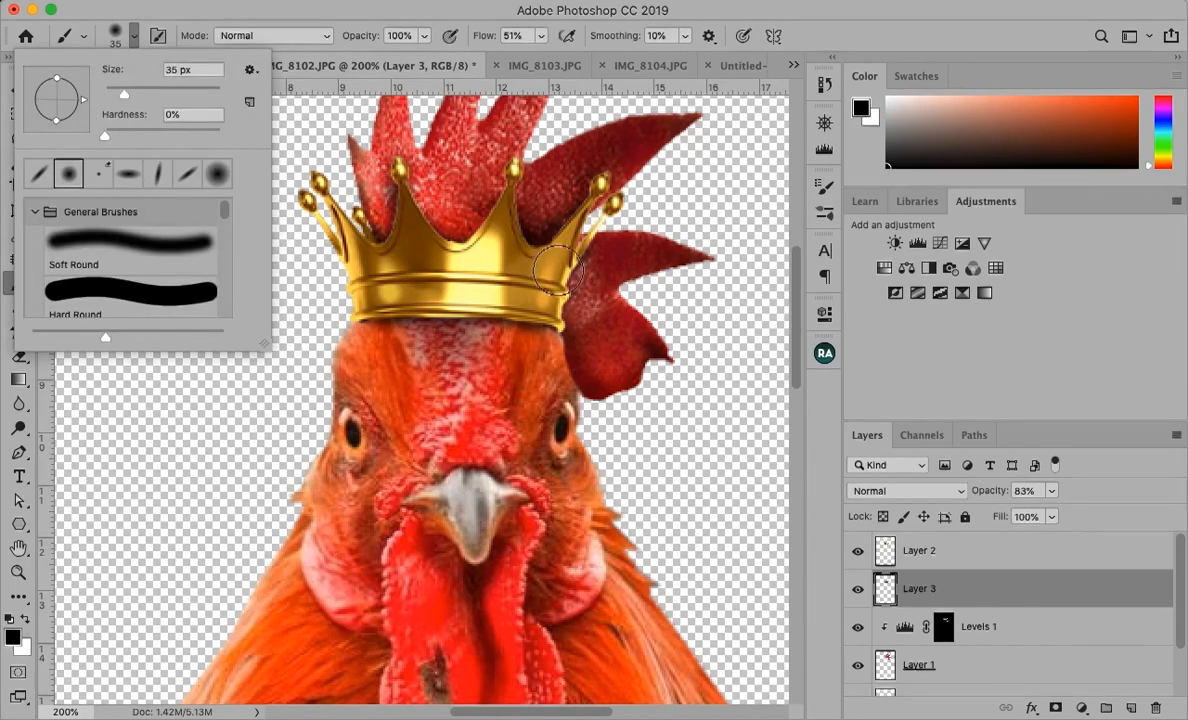
pyautogui.click(519, 251)
pyautogui.moveTo(557, 305); pyautogui.dragTo(563, 258)
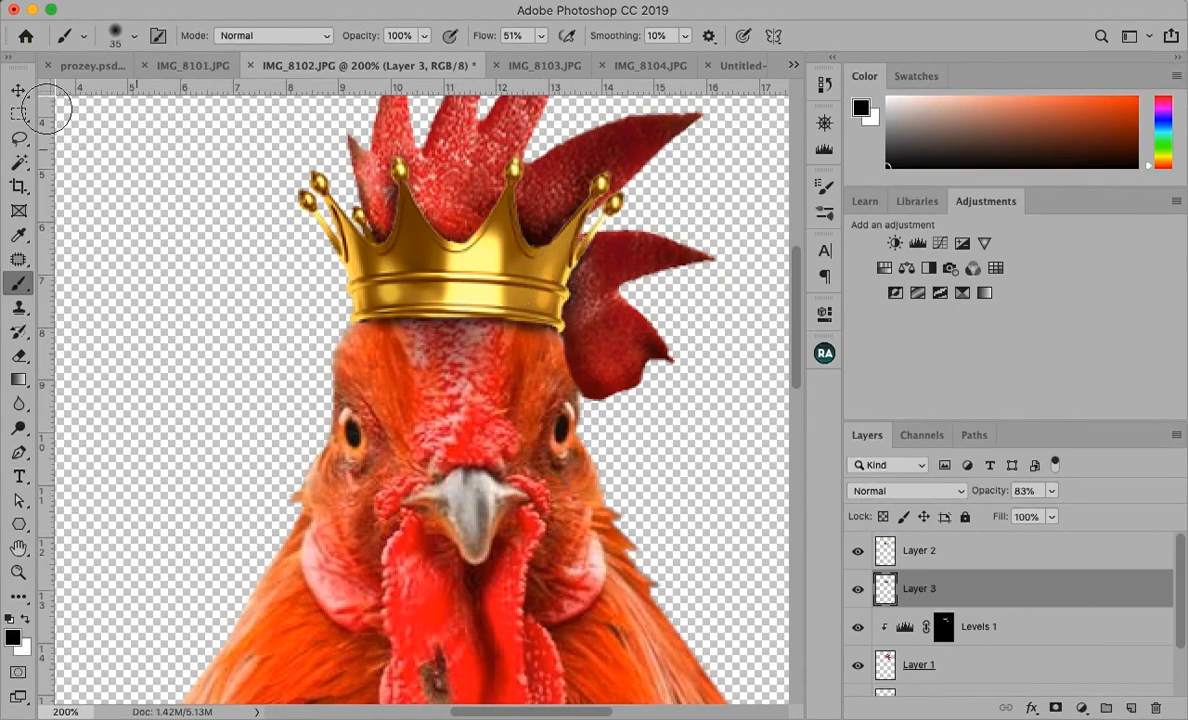
# Slightly lower the opacity of the Levels 1 adjustment on the comb.
pyautogui.click(19, 90)
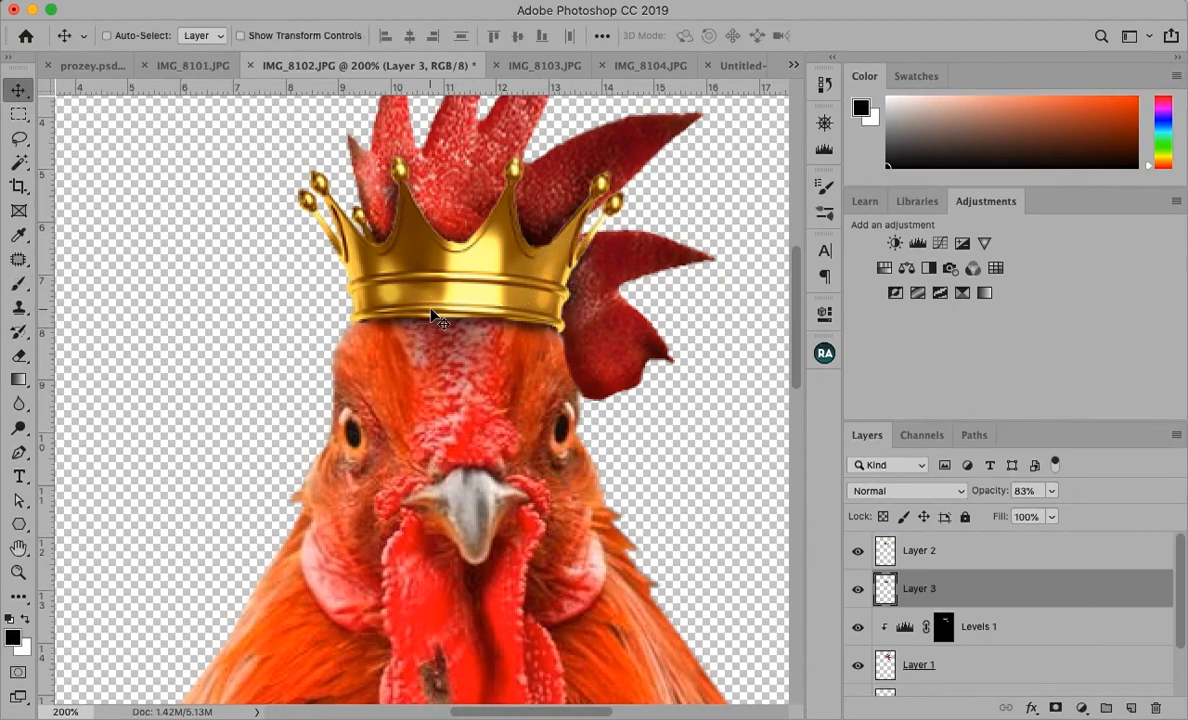
pyautogui.press('super+minus')
pyautogui.press('super+minus')
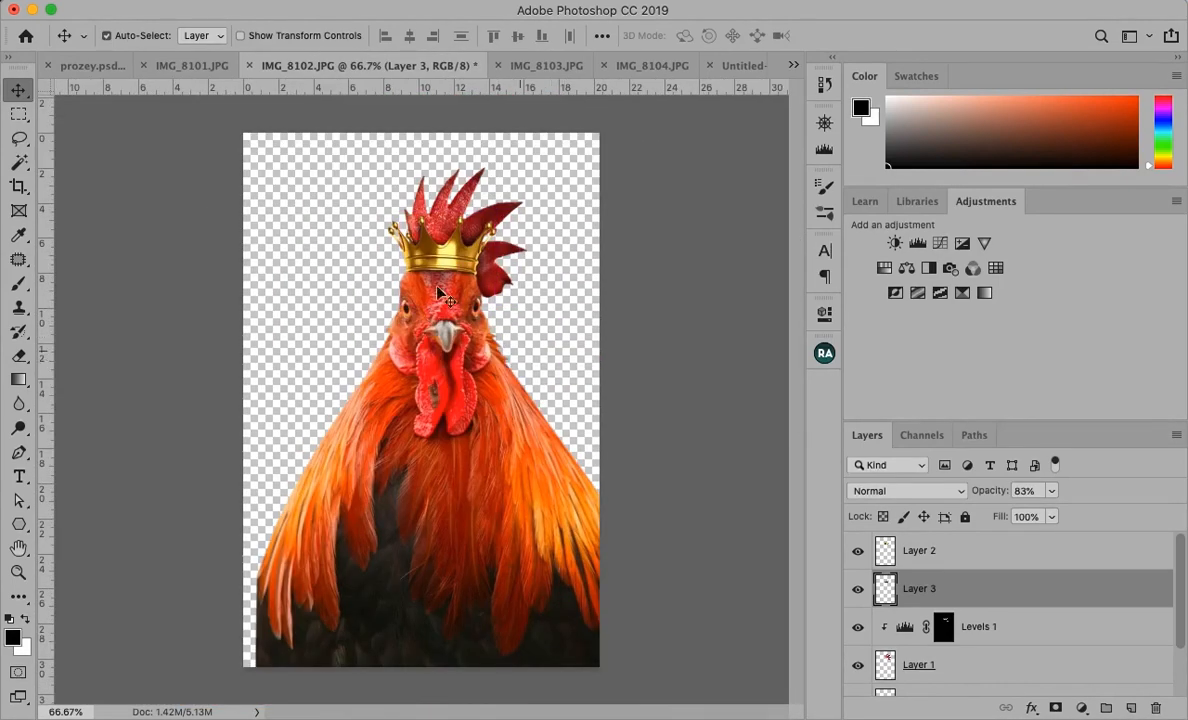
pyautogui.click(978, 627)
pyautogui.click(1052, 491)
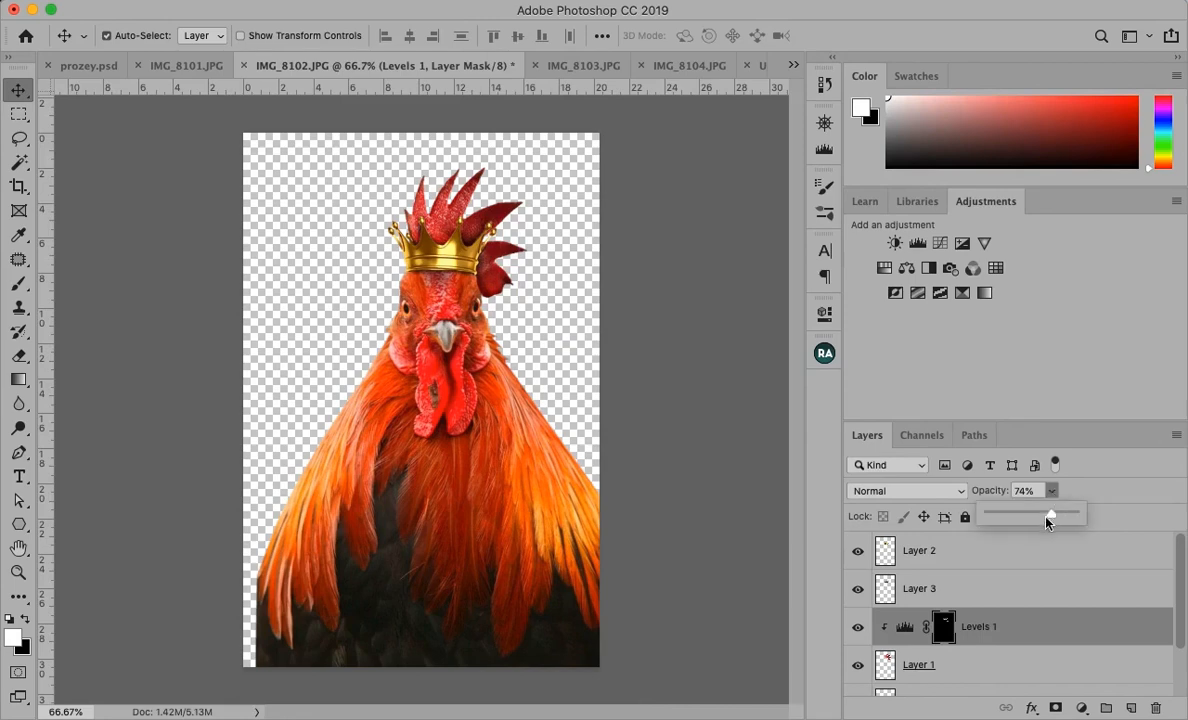
pyautogui.moveTo(1045, 514); pyautogui.dragTo(1040, 515)
# Set the opacity of the painted shadow on Layer 3 to 68%.
pyautogui.click(975, 594)
pyautogui.click(978, 594)
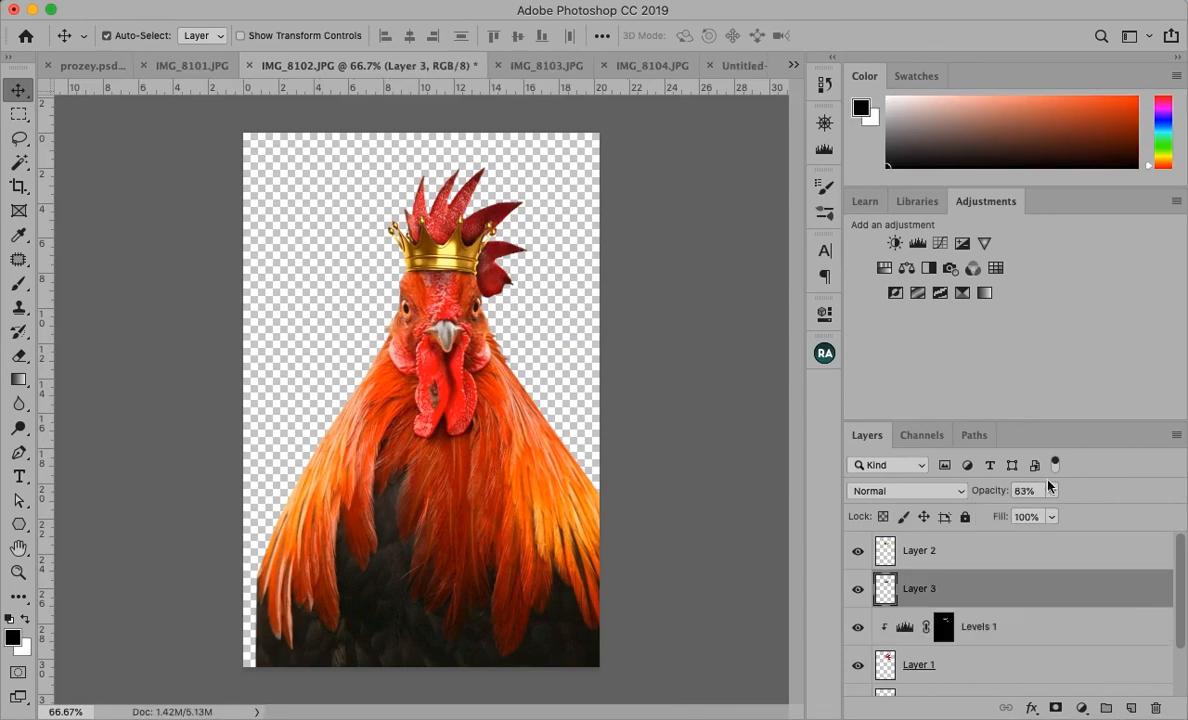
pyautogui.click(1052, 491)
pyautogui.moveTo(1050, 516); pyautogui.dragTo(1036, 518)
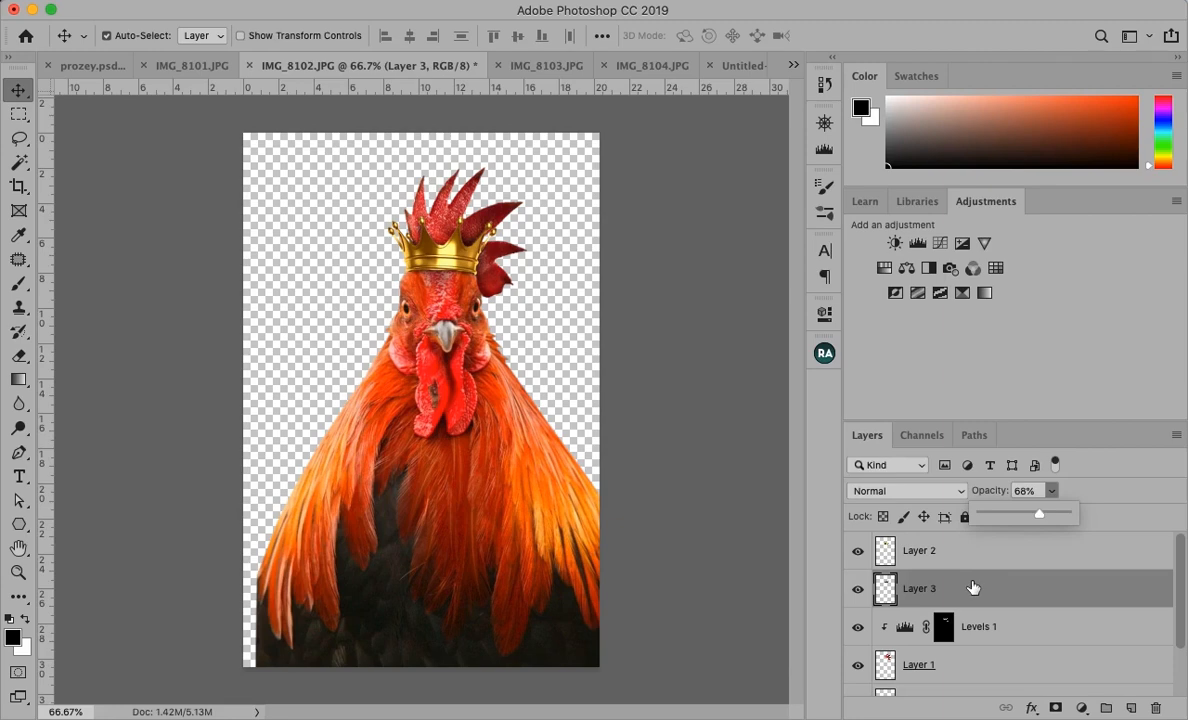
# Add a new layer above Layer 3 and shade beneath the crown's lower edge with the soft black brush at 35 px.
pyautogui.click(1131, 708)
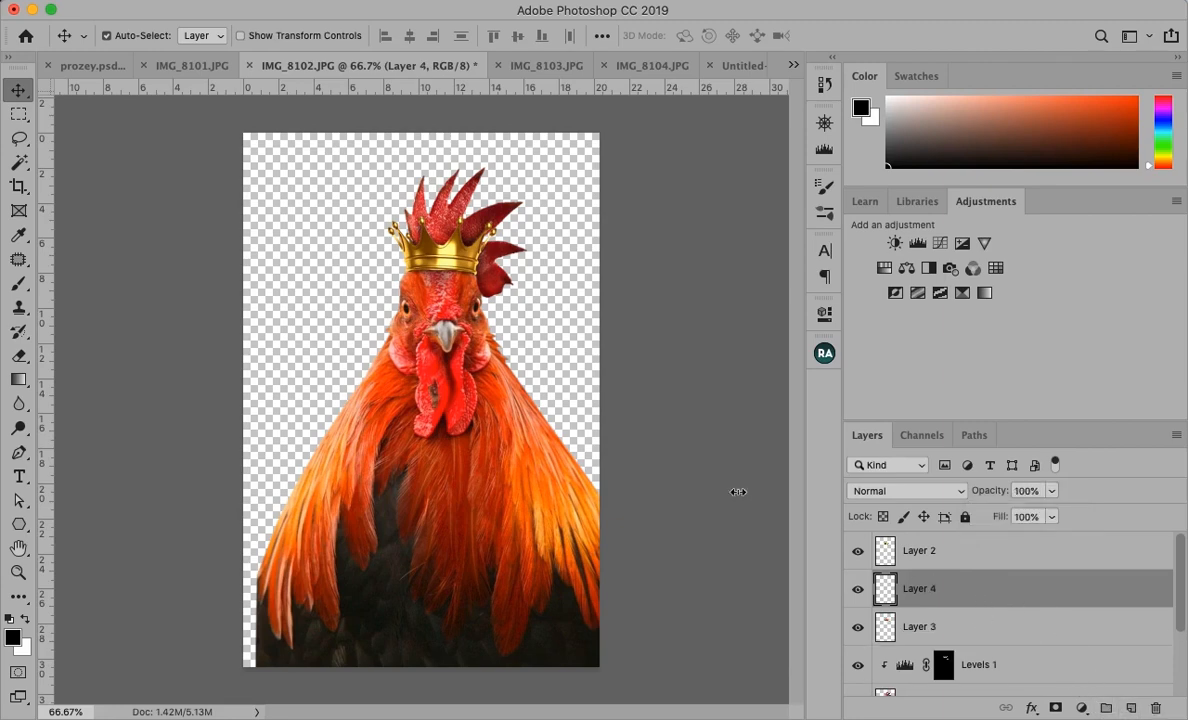
pyautogui.click(19, 283)
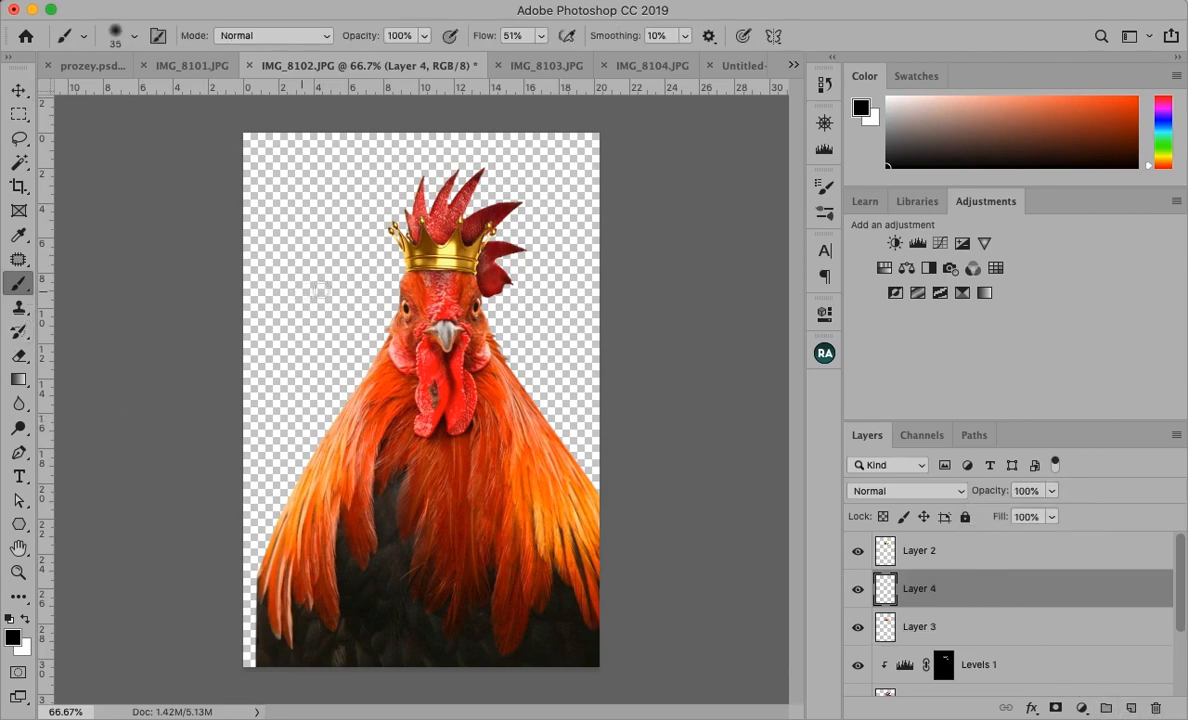
pyautogui.press('super+equal')
pyautogui.press('super+equal')
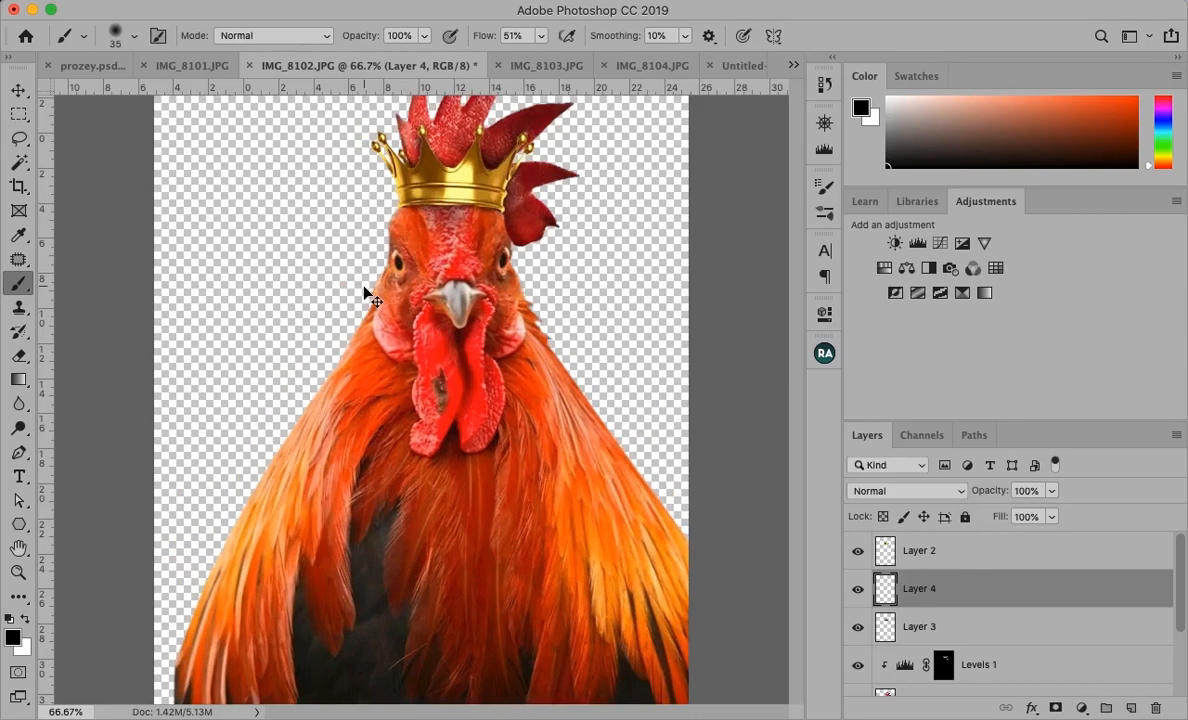
pyautogui.scroll(5, 421, 212)
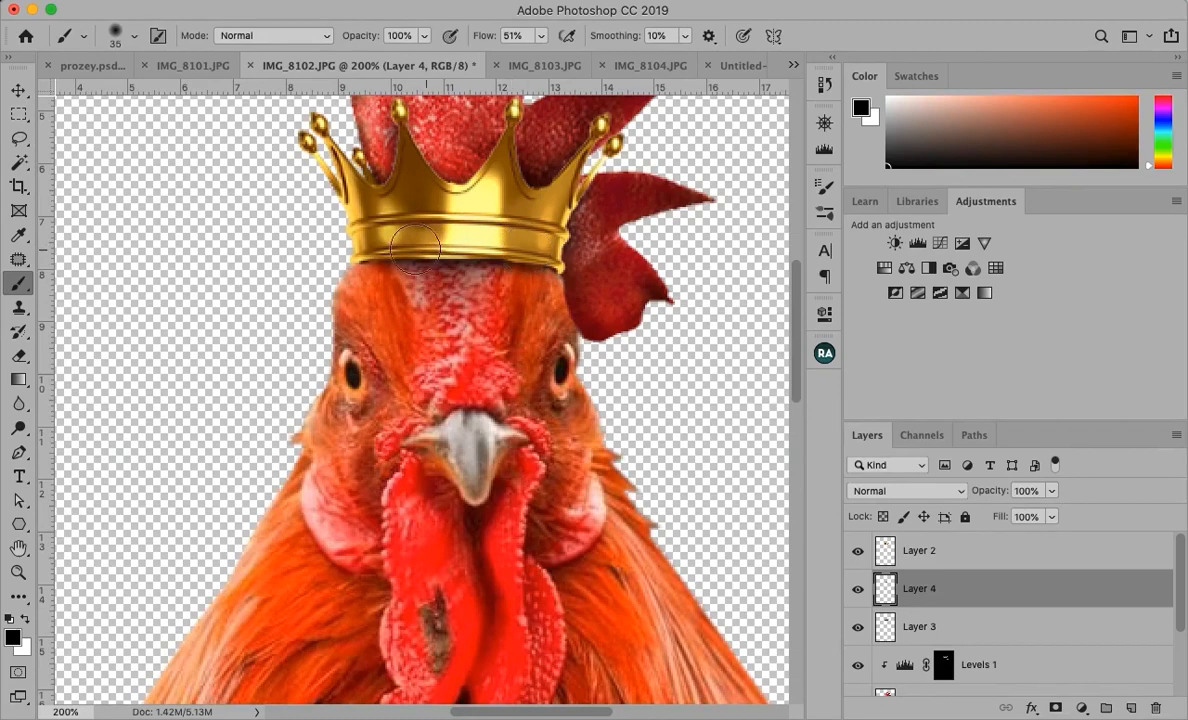
pyautogui.click(18, 90)
pyautogui.press('super+minus')
pyautogui.press('super+minus')
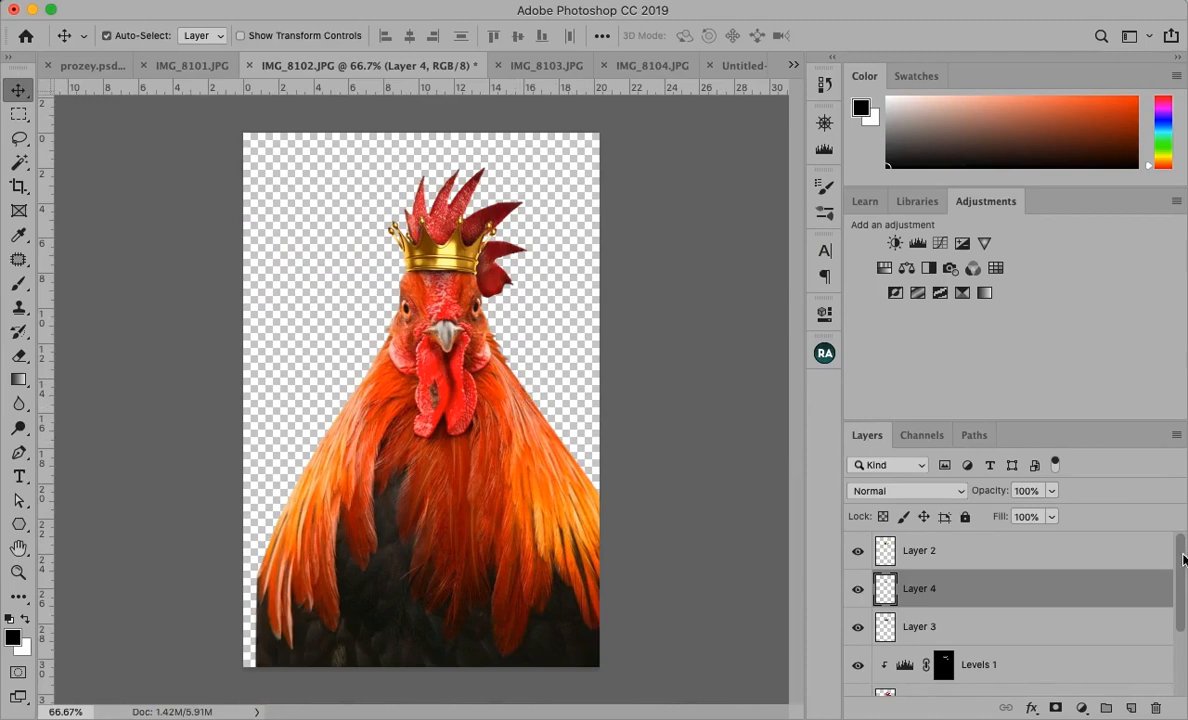
pyautogui.moveTo(1183, 553); pyautogui.dragTo(1185, 684)
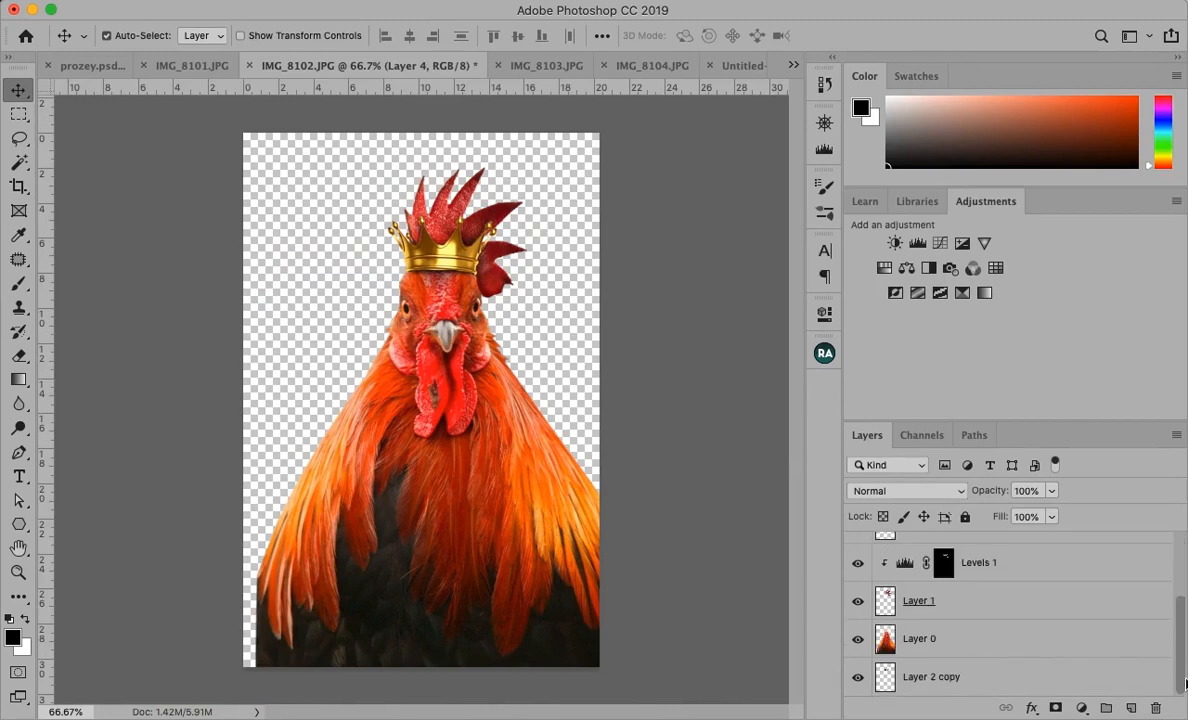
pyautogui.keyDown('shift'); pyautogui.click(985, 680); pyautogui.keyUp('shift')
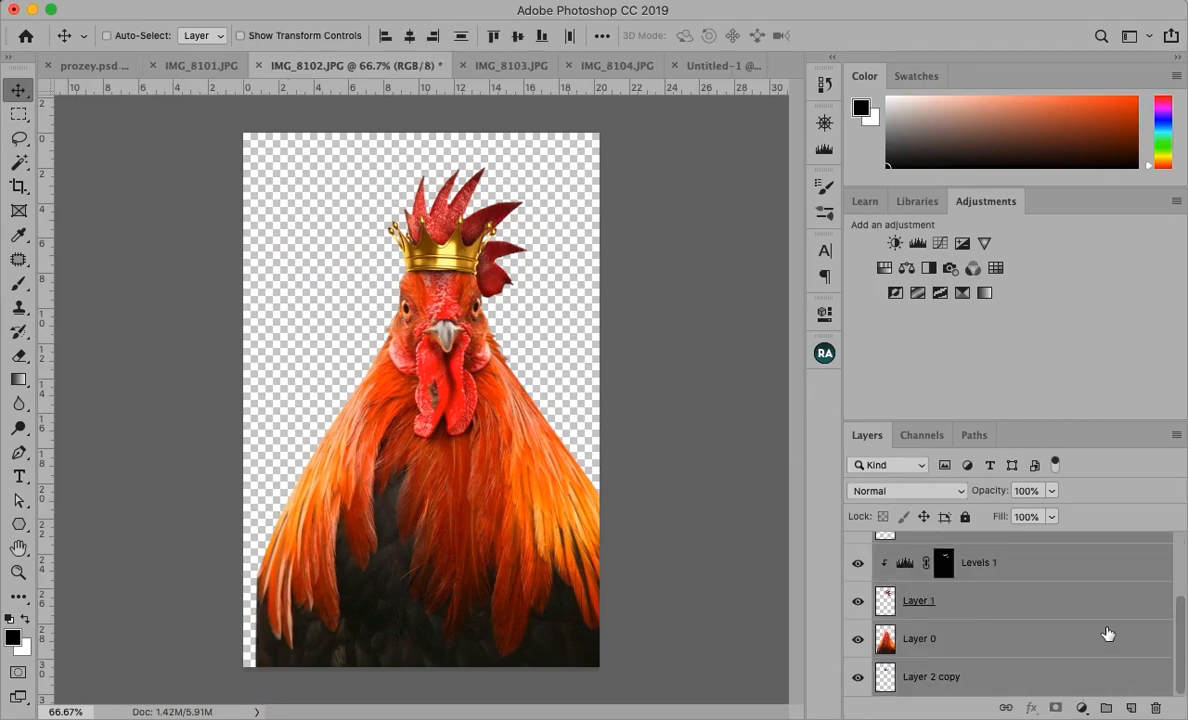
pyautogui.press('super+g')
pyautogui.press('super+shift+g')
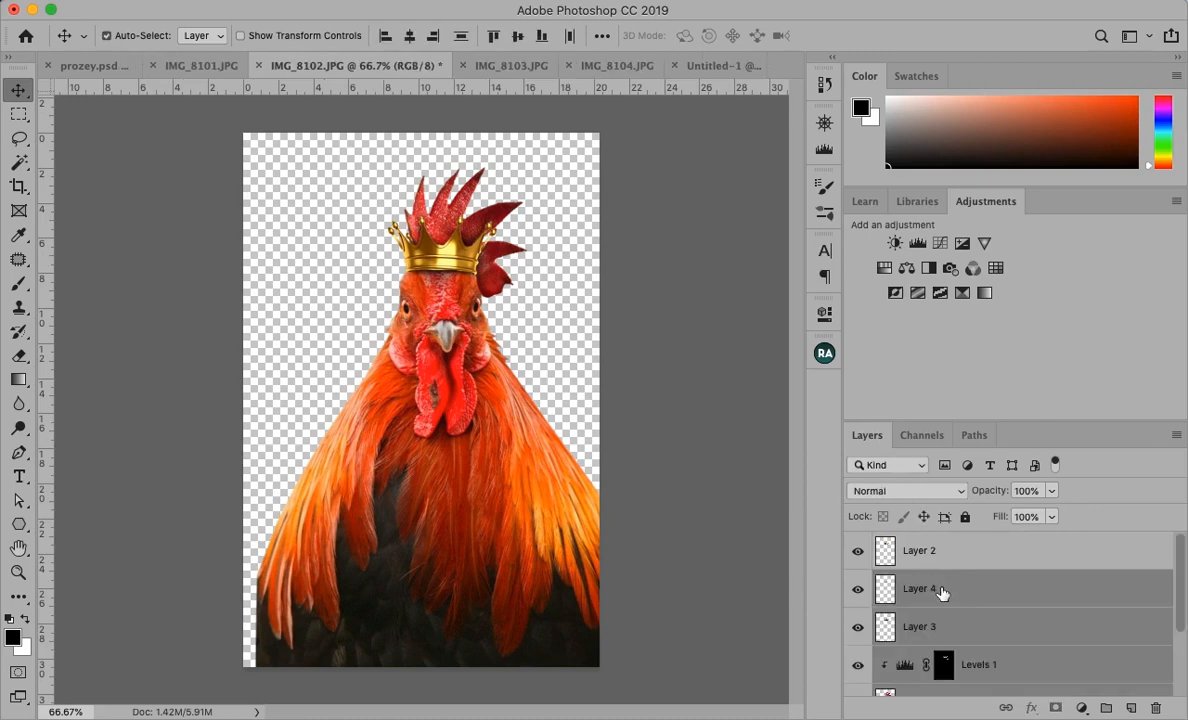
# Group all layers from Layer 2 down to Layer 2 copy and name the group cock.
pyautogui.click(1105, 560)
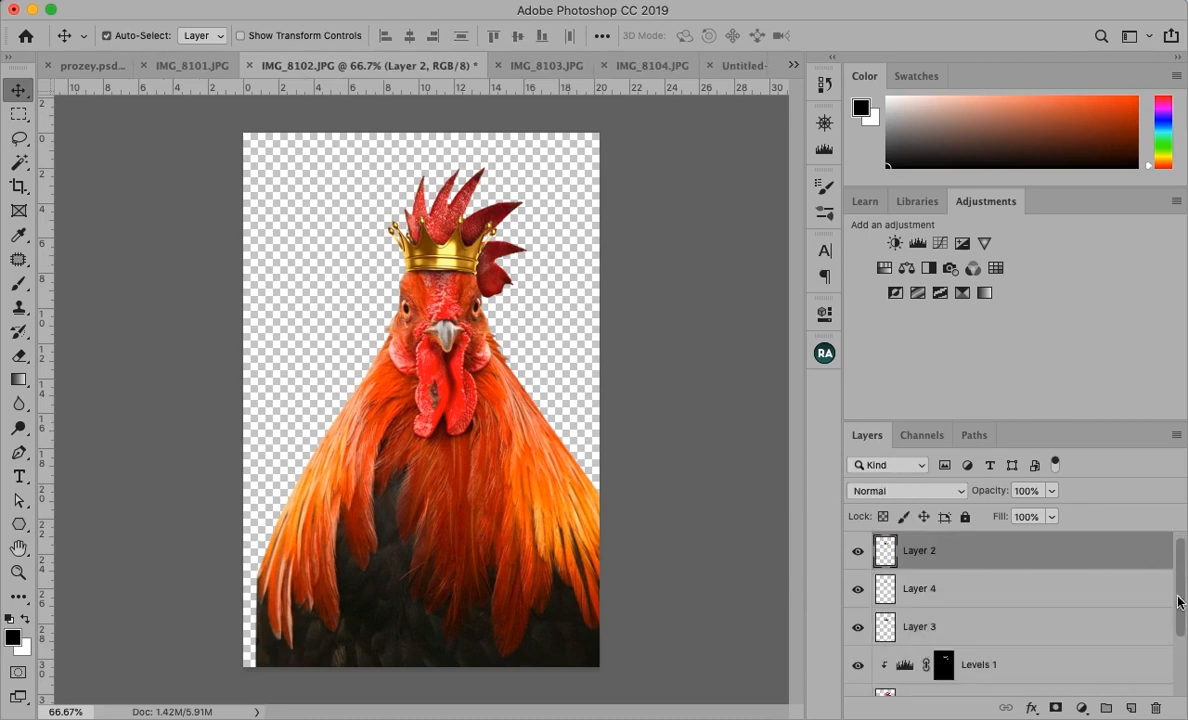
pyautogui.scroll(-3, 1100, 620)
pyautogui.keyDown('shift'); pyautogui.click(1006, 680); pyautogui.keyUp('shift')
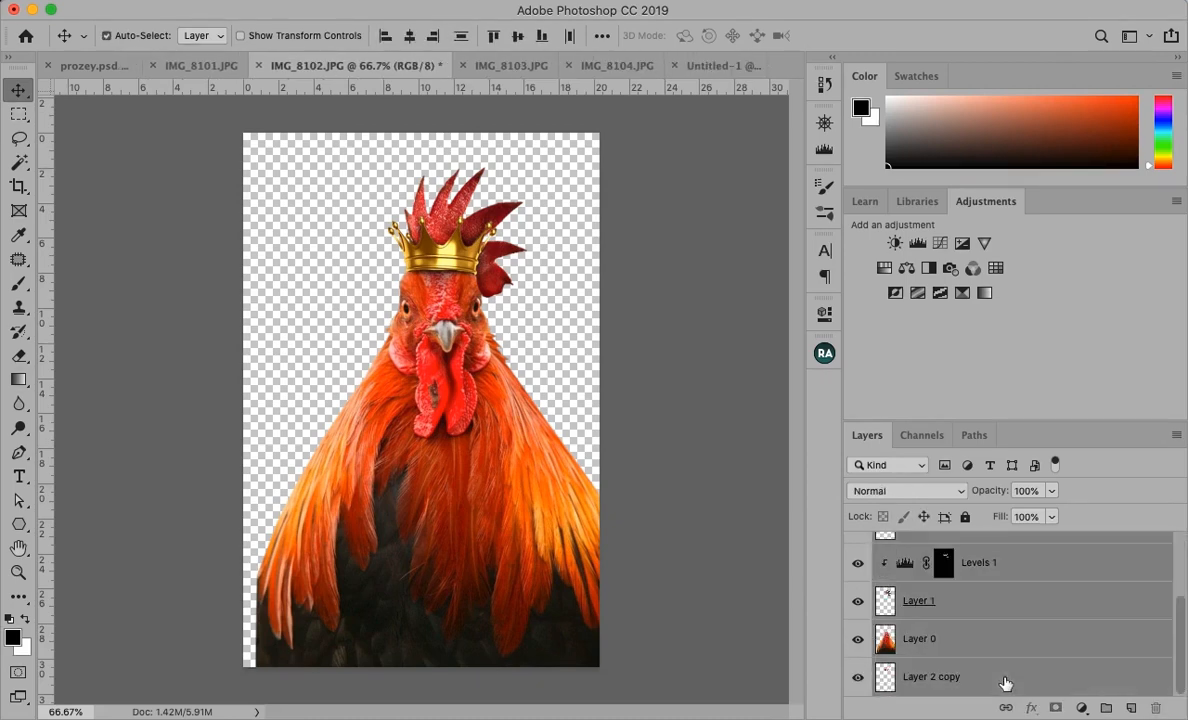
pyautogui.press('super+g')
pyautogui.doubleClick(915, 543)
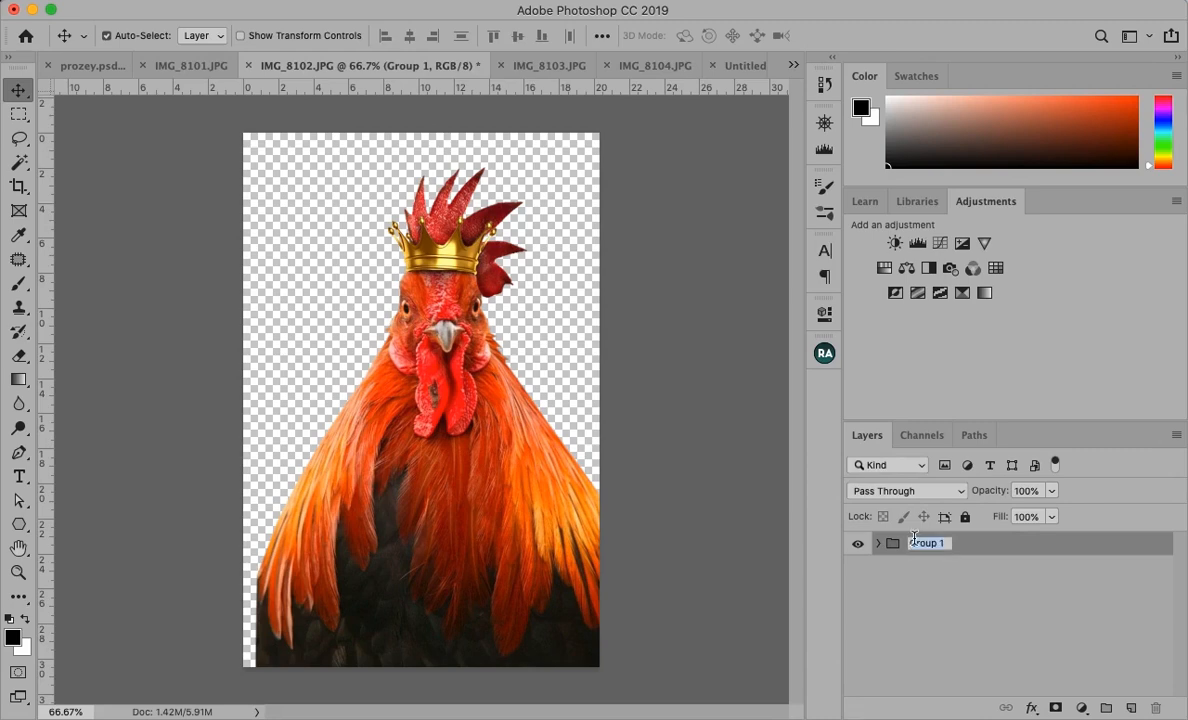
pyautogui.write('cock')
pyautogui.press('Return')
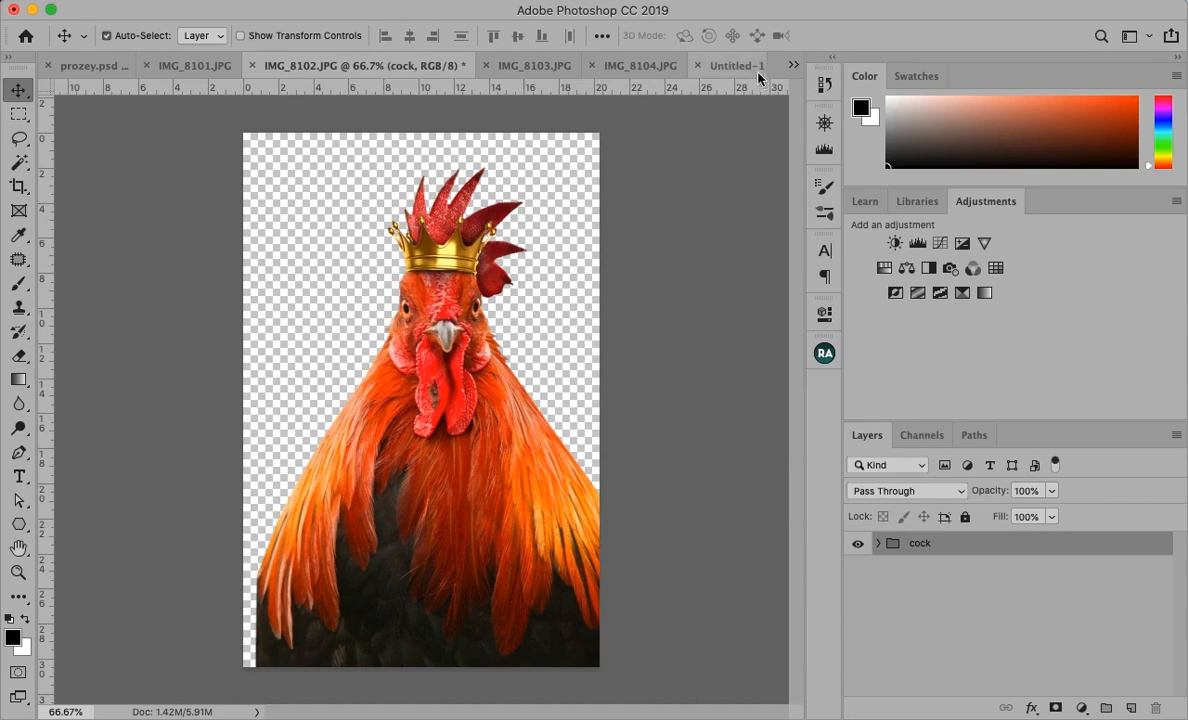
# Bring the cock group into the Untitled-1 document and enlarge it proportionally to 226.72%.
pyautogui.click(706, 70)
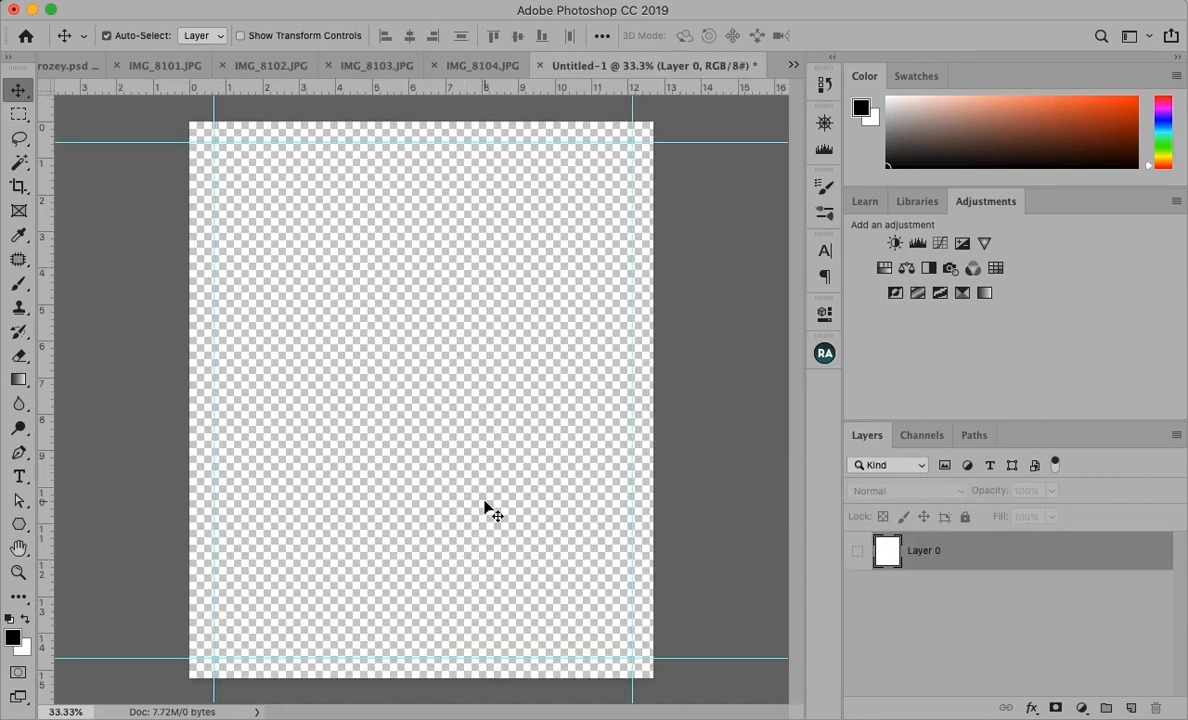
pyautogui.press('super+v')
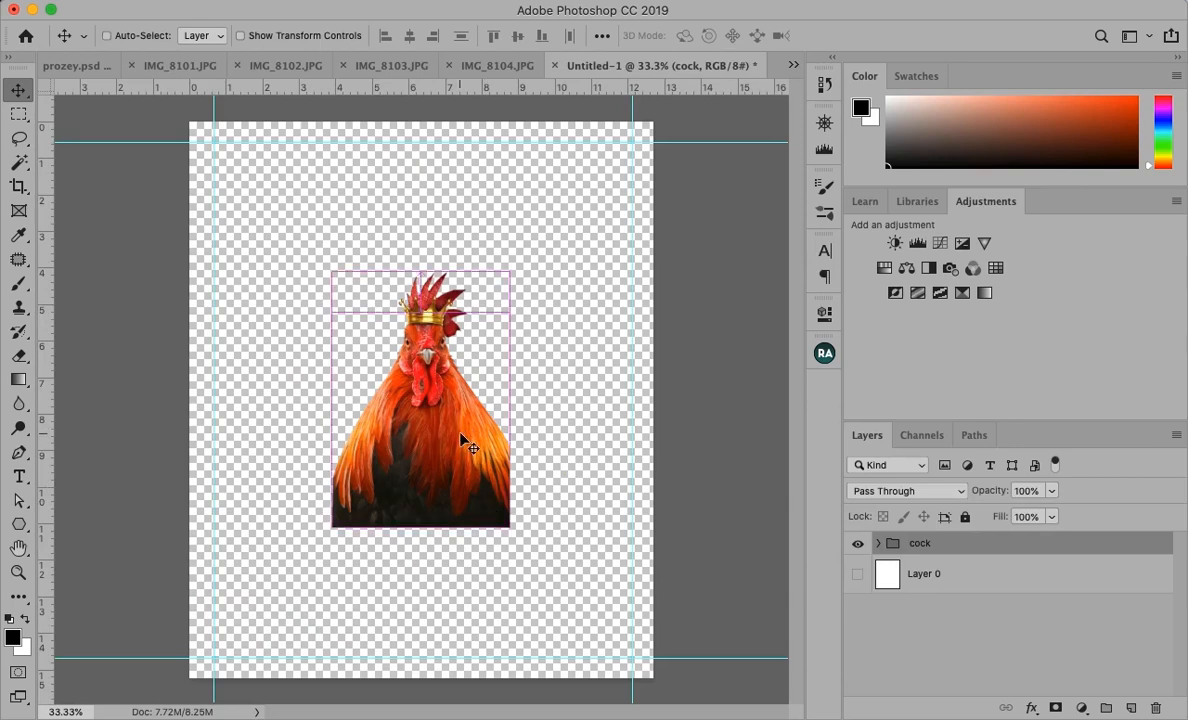
pyautogui.press('super+t')
pyautogui.moveTo(428, 524); pyautogui.dragTo(421, 677)
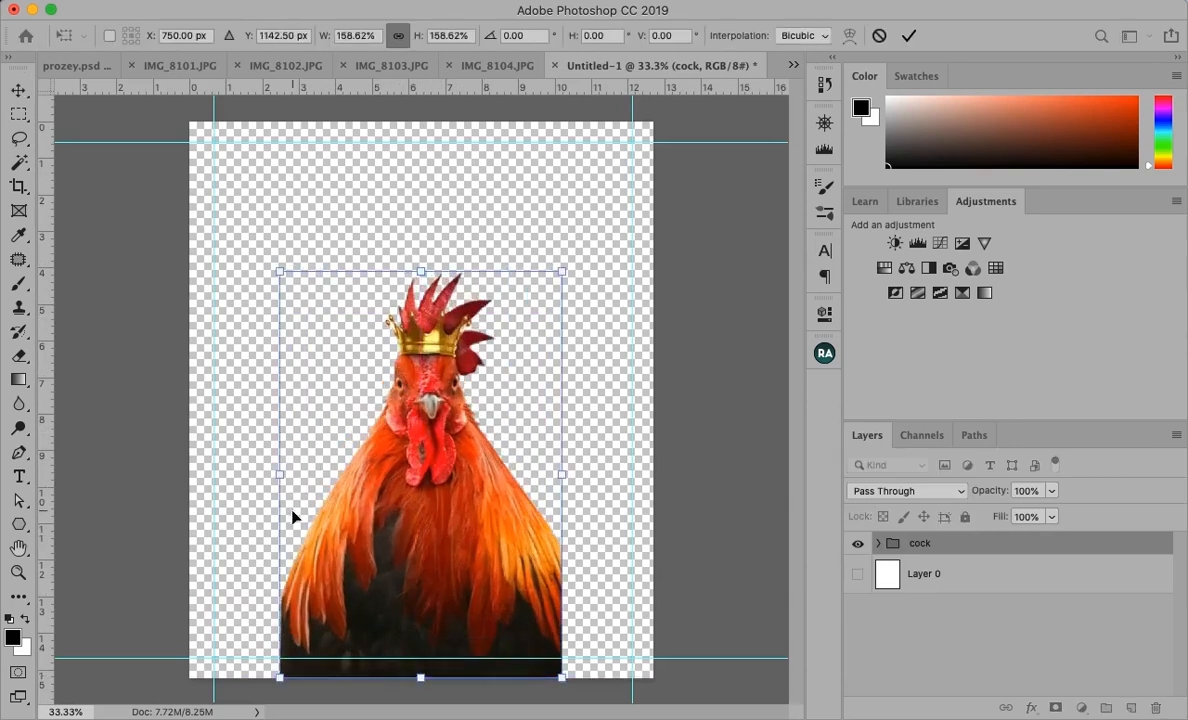
pyautogui.moveTo(283, 473); pyautogui.dragTo(207, 505)
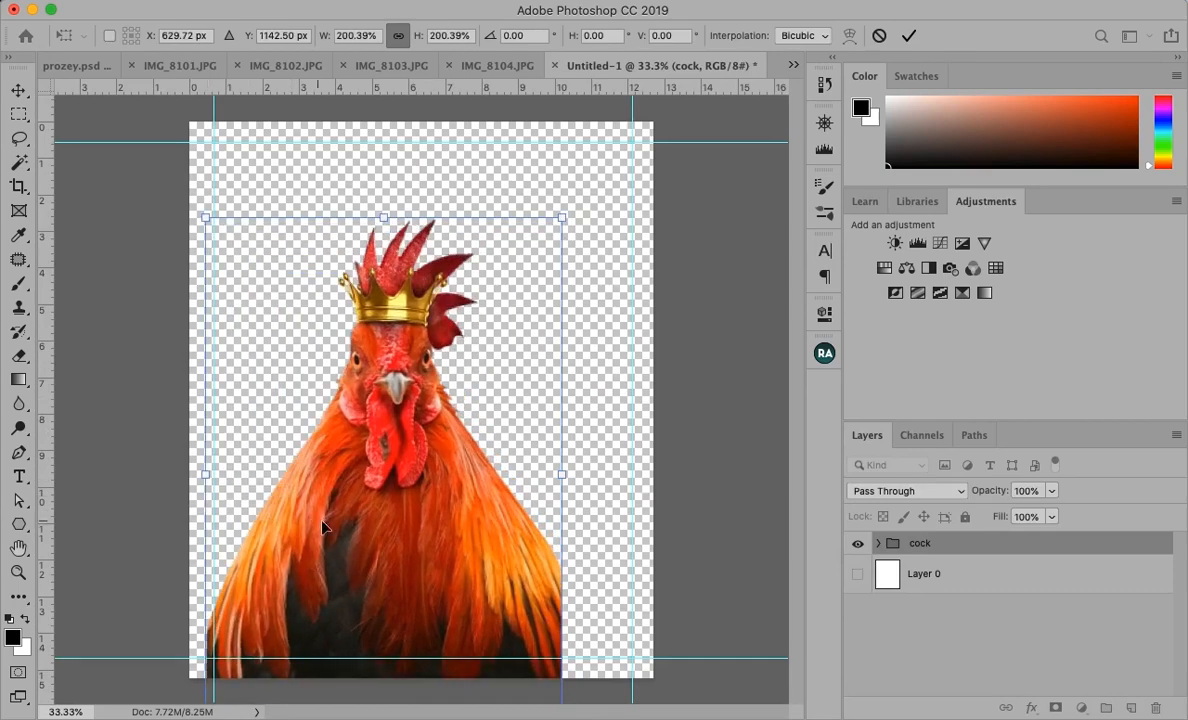
pyautogui.moveTo(338, 556); pyautogui.dragTo(351, 566)
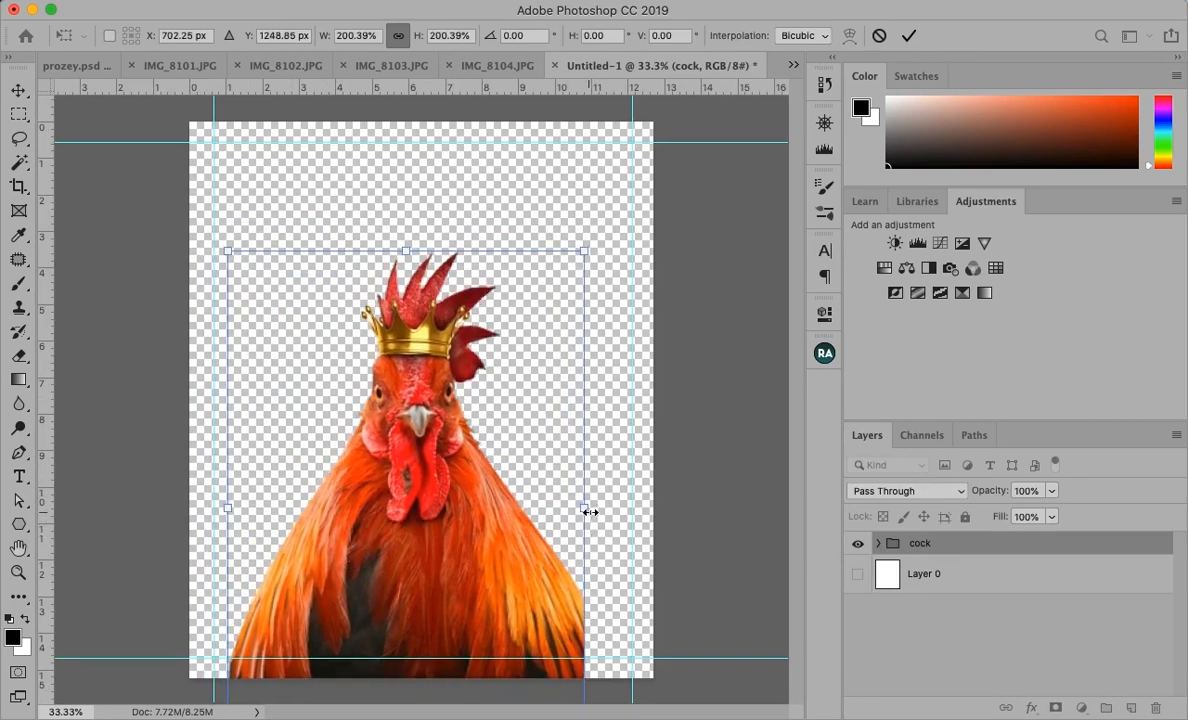
pyautogui.moveTo(590, 512); pyautogui.dragTo(639, 535)
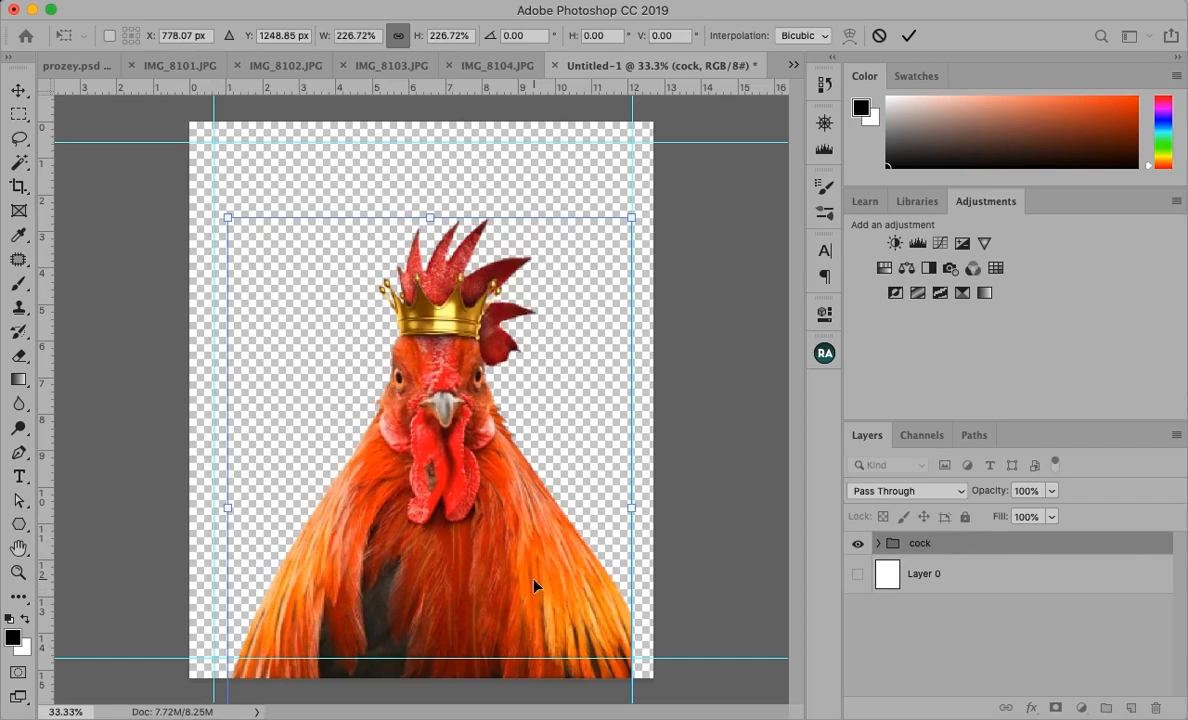
# Try enlarging the rooster group to 264.77% so that it spans the full canvas width.
pyautogui.moveTo(535, 587); pyautogui.dragTo(530, 606)
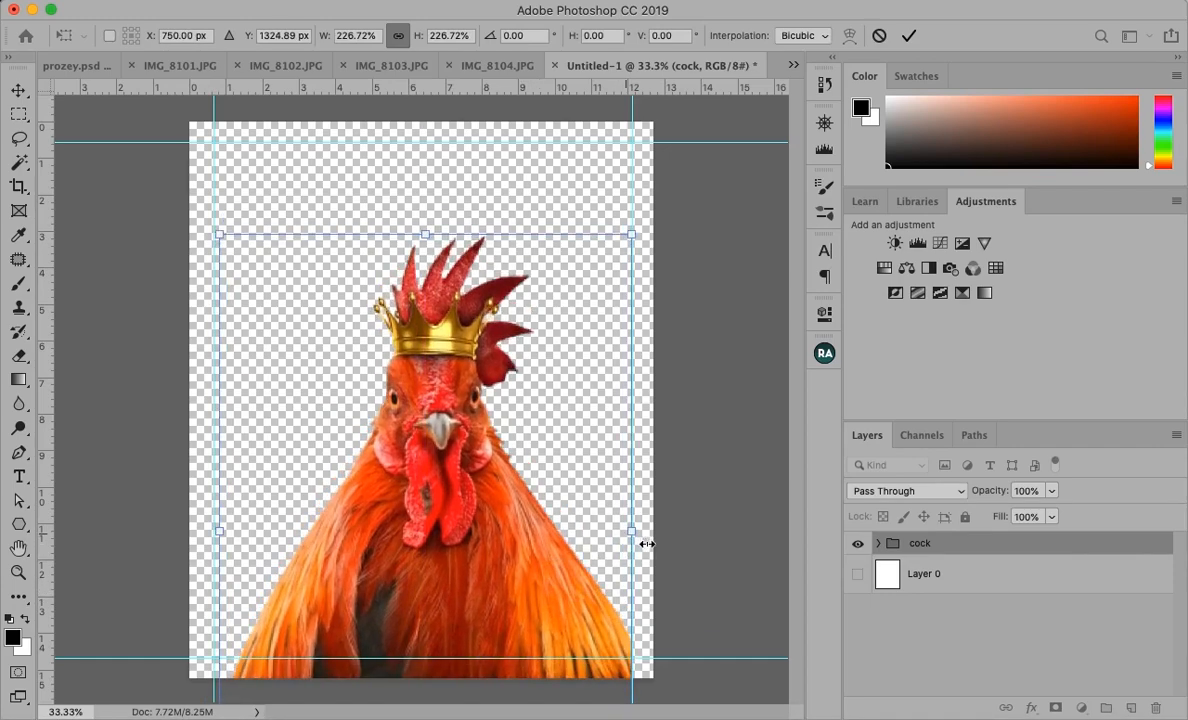
pyautogui.moveTo(647, 544); pyautogui.dragTo(657, 500)
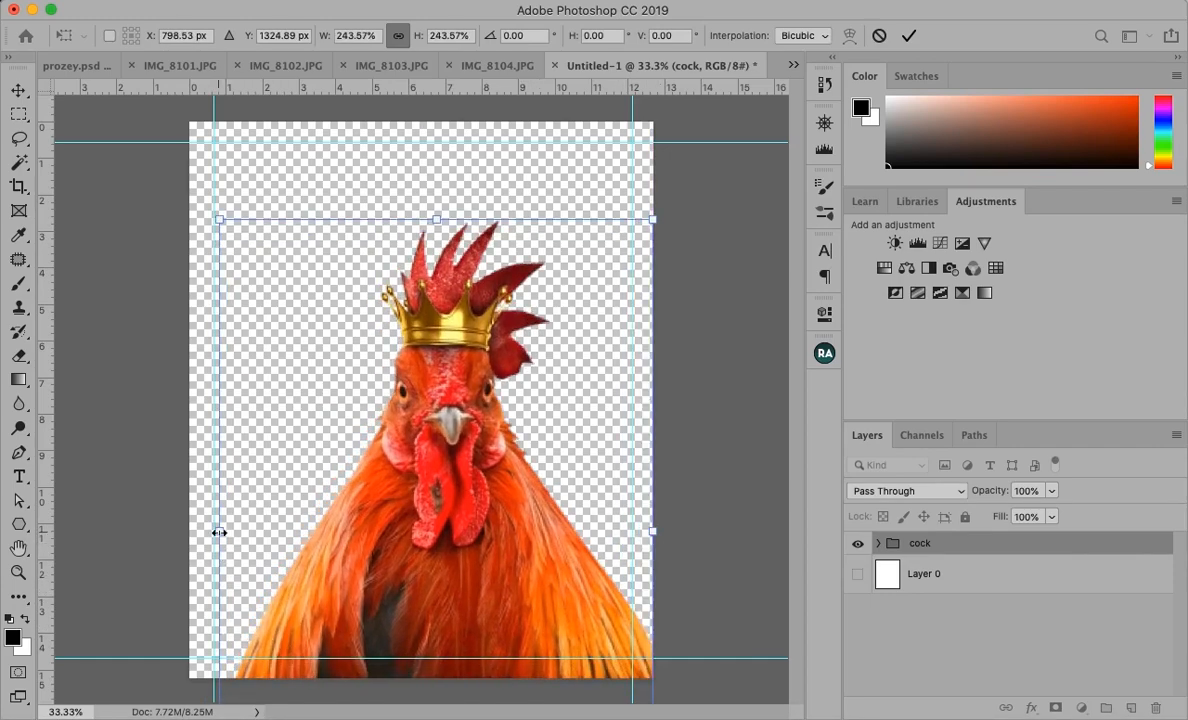
pyautogui.moveTo(219, 533); pyautogui.dragTo(181, 531)
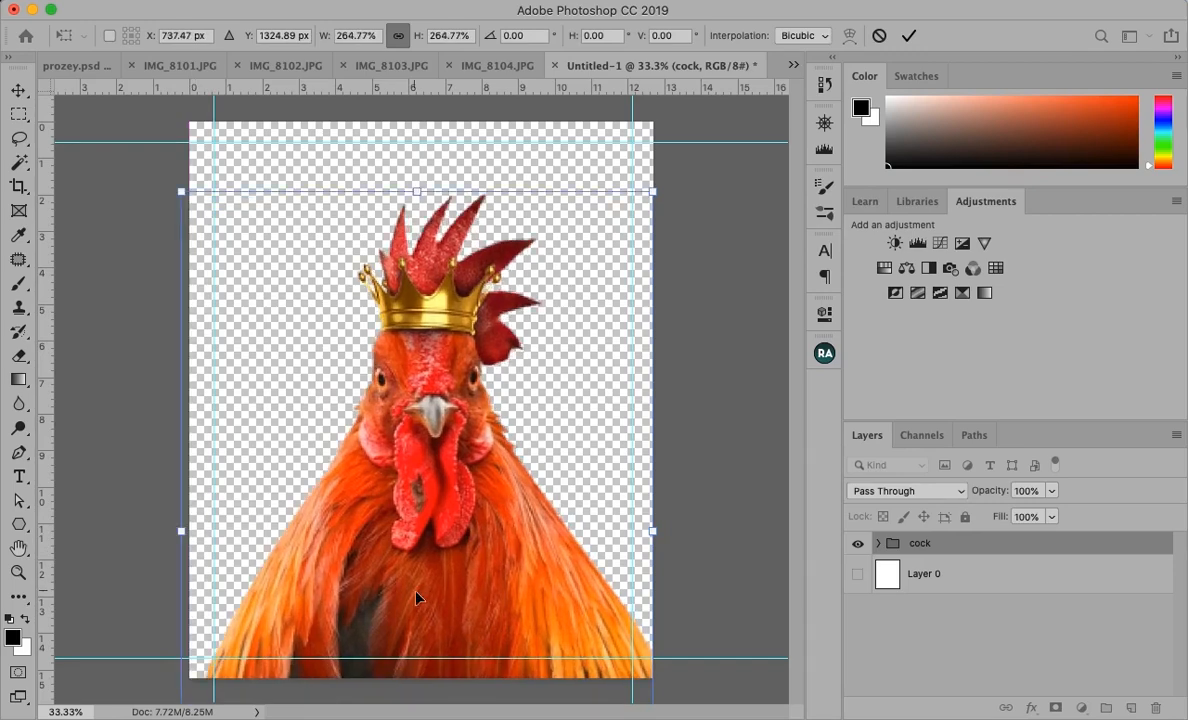
pyautogui.moveTo(440, 607); pyautogui.dragTo(440, 591)
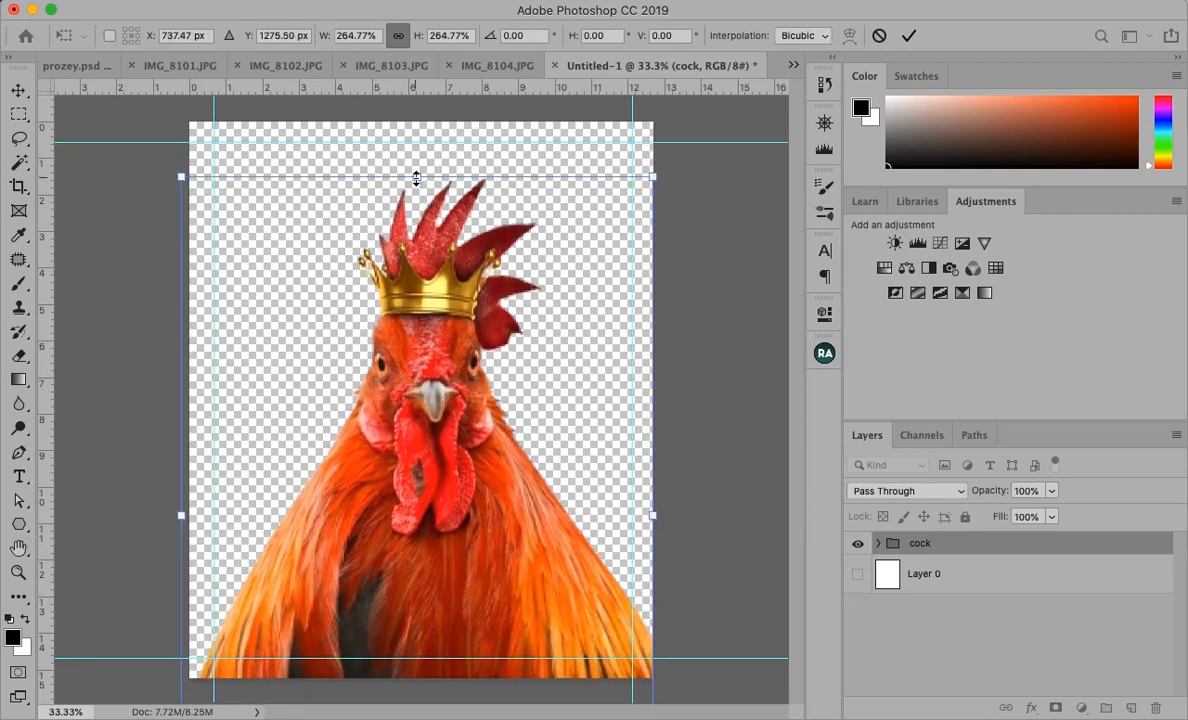
# Shrink the rooster group to fit between the side guides, position its body against the canvas's lower edge and apply the transform.
pyautogui.moveTo(416, 178); pyautogui.dragTo(416, 271)
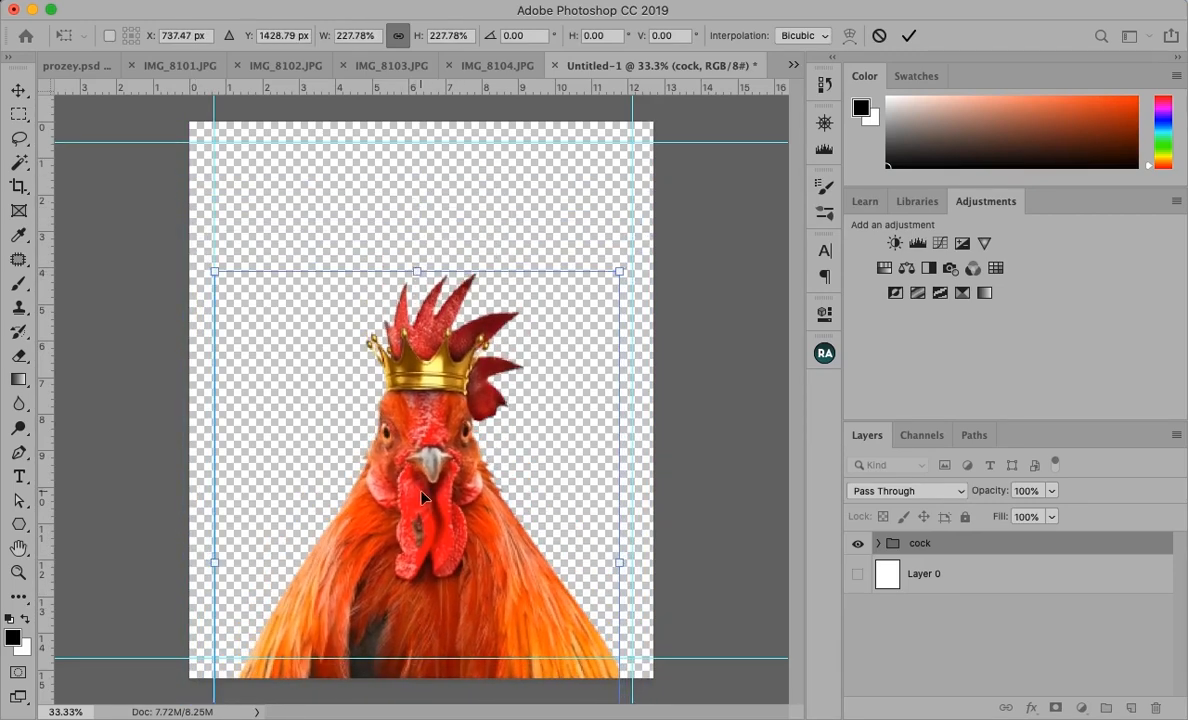
pyautogui.moveTo(422, 497); pyautogui.dragTo(416, 443)
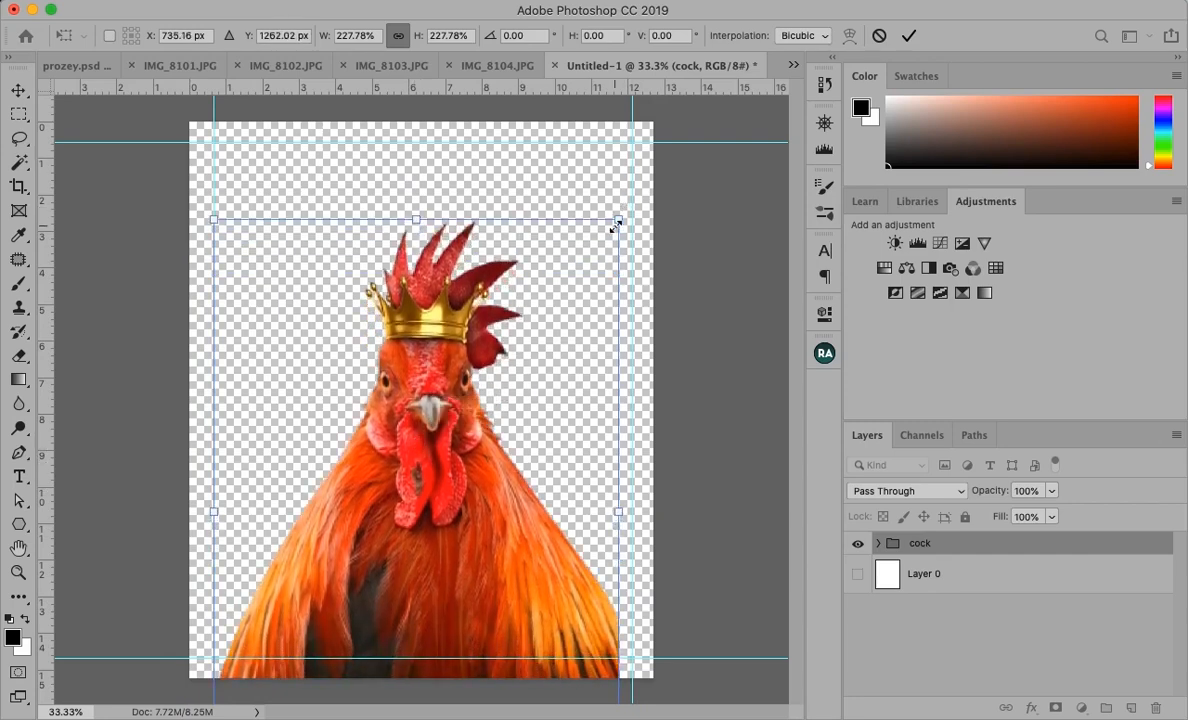
pyautogui.moveTo(614, 226); pyautogui.dragTo(590, 256)
pyautogui.moveTo(440, 474); pyautogui.dragTo(446, 500)
pyautogui.press('Return')
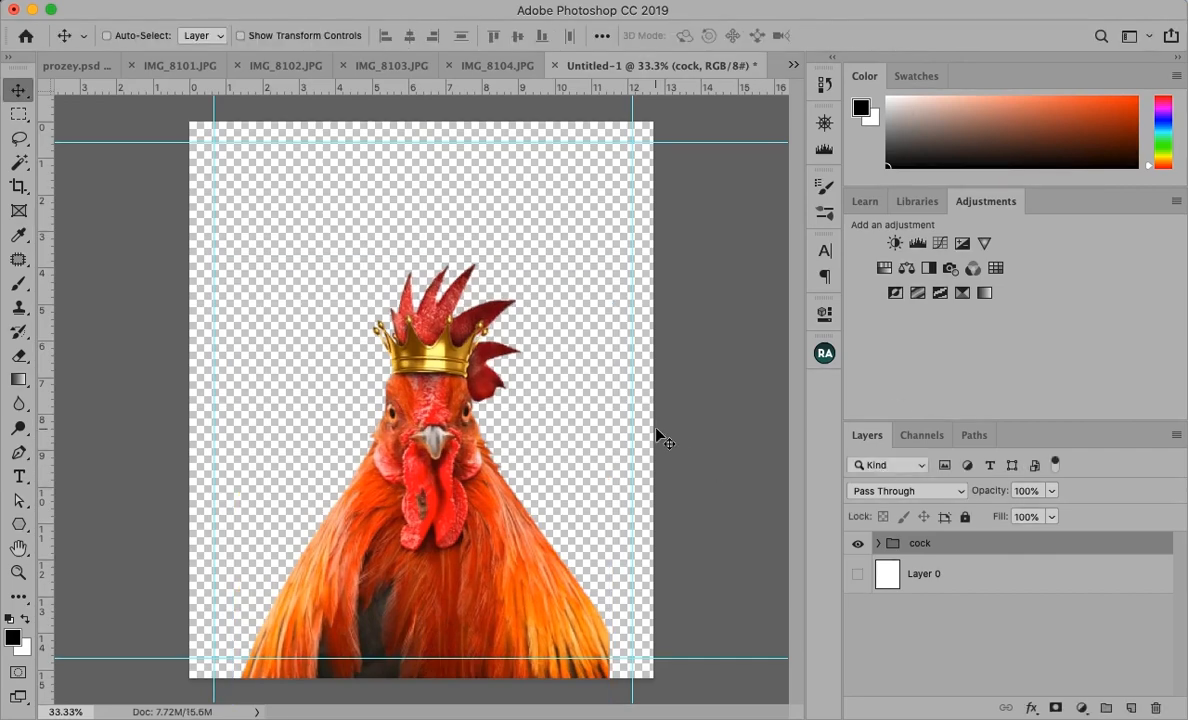
# Save the composite to the Desktop as Fowl.psd in Photoshop format with layers and maximum compatibility.
pyautogui.press('super+s')
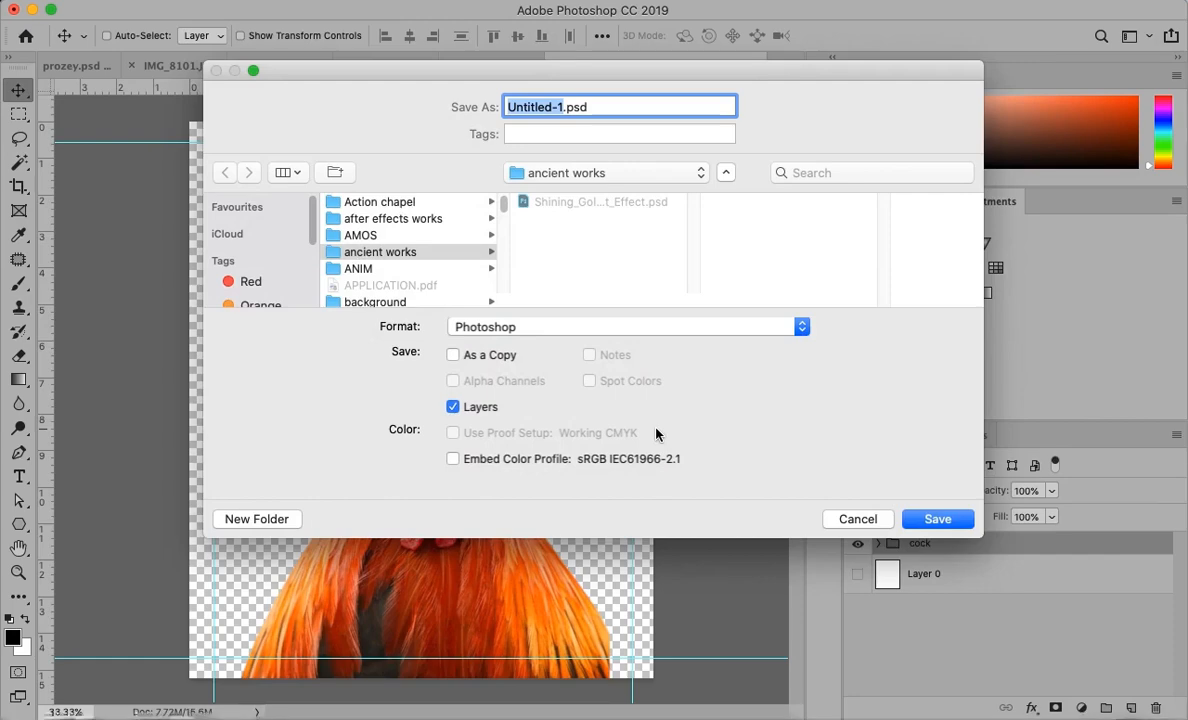
pyautogui.write('Fowl')
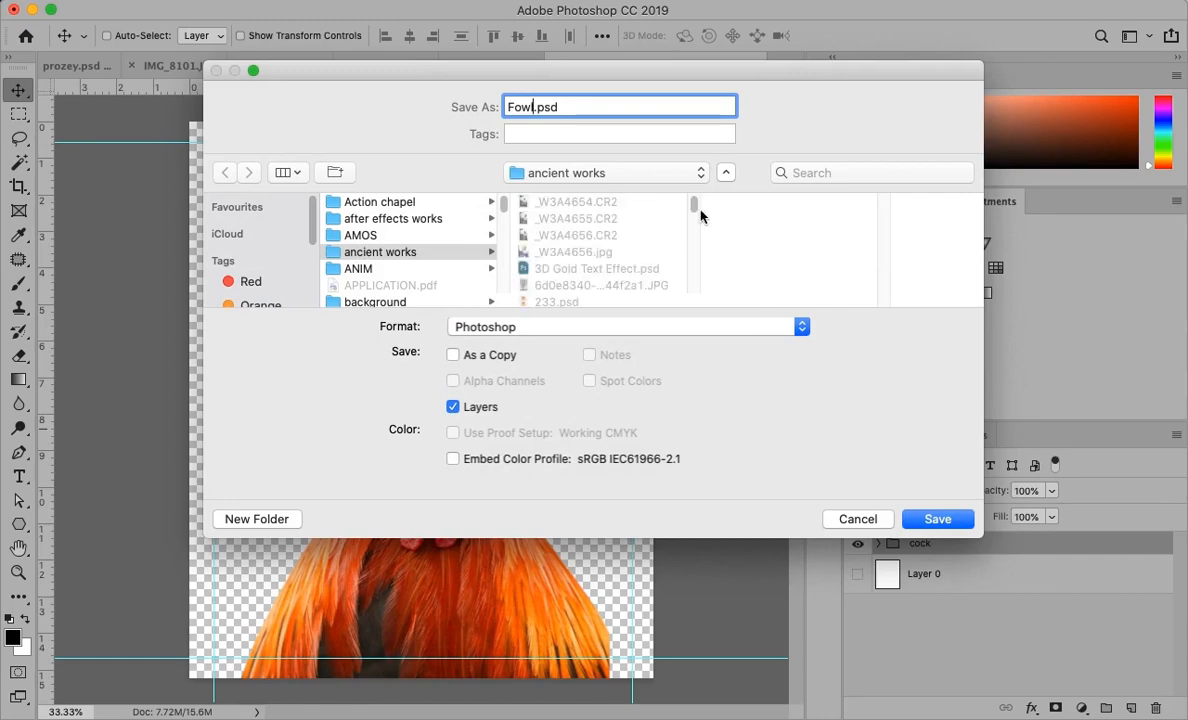
pyautogui.click(663, 175)
pyautogui.click(635, 196)
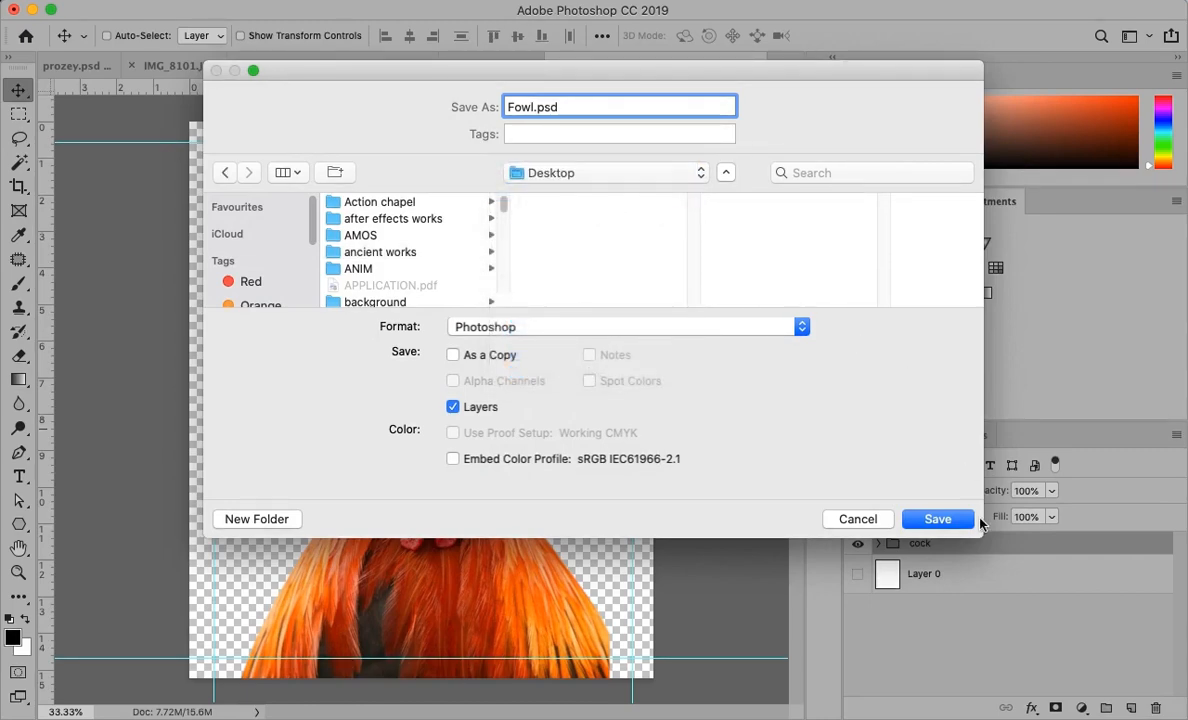
pyautogui.click(937, 519)
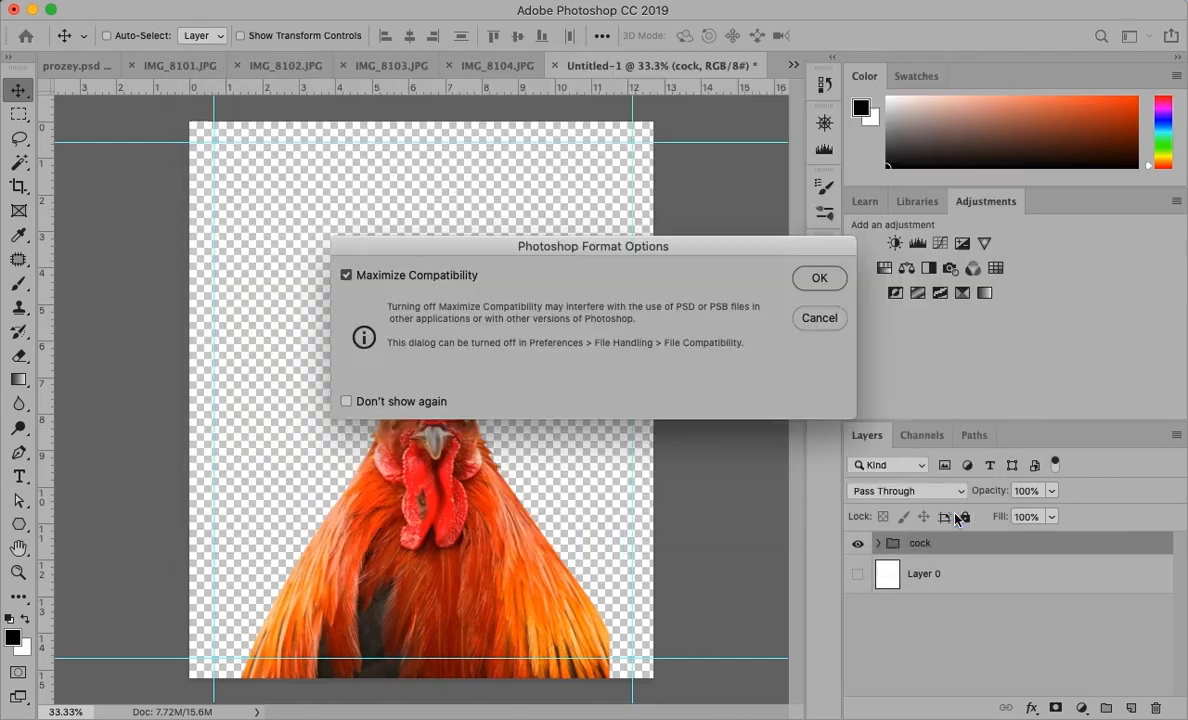
pyautogui.click(814, 279)
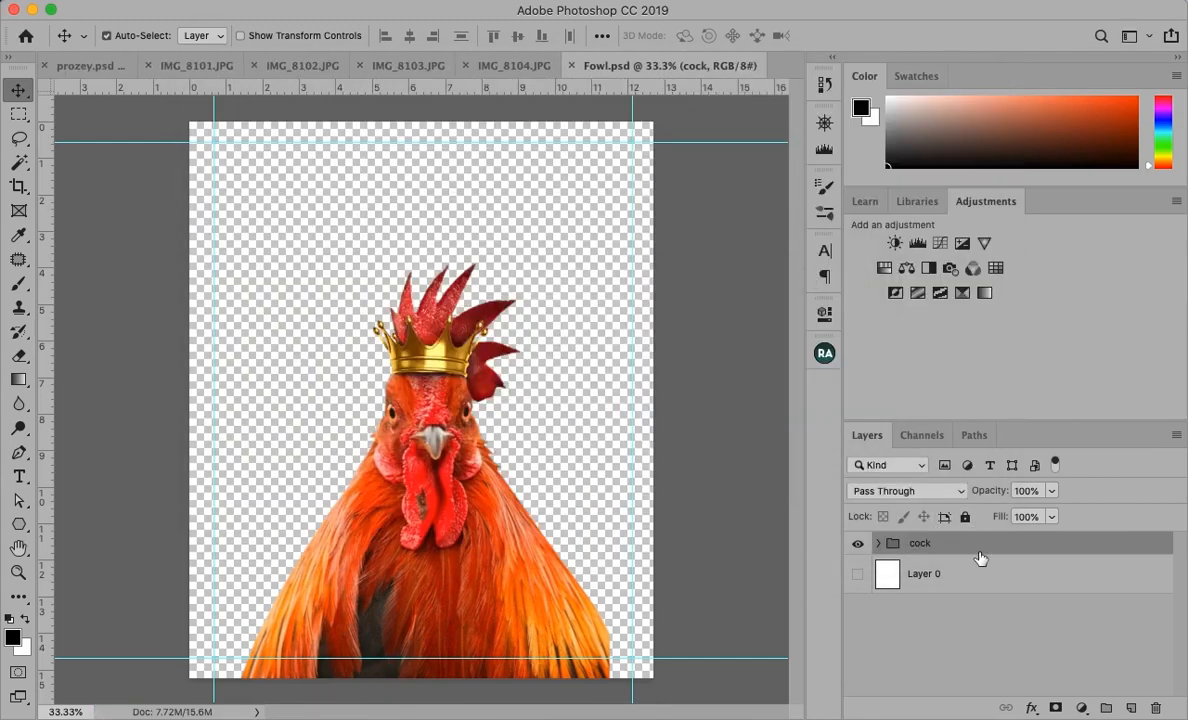
# Duplicate the cock group, hide the original group and convert the copy to a smart object.
pyautogui.press('super+j')
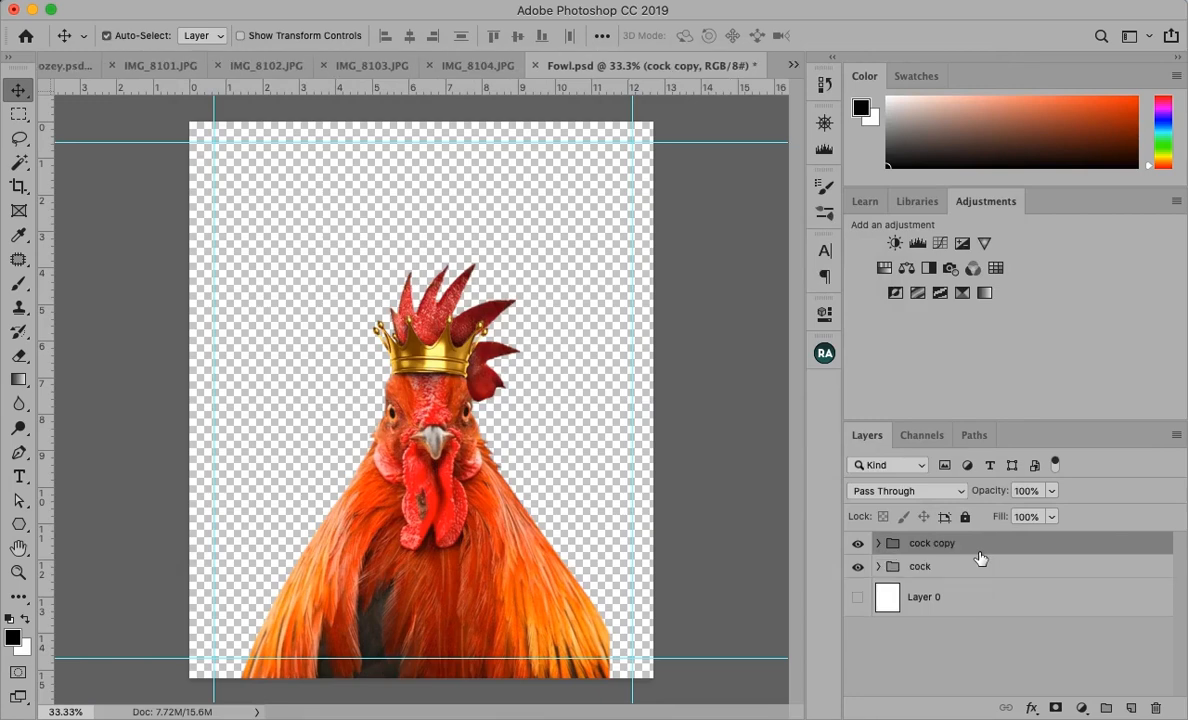
pyautogui.click(857, 569)
pyautogui.rightClick(988, 545)
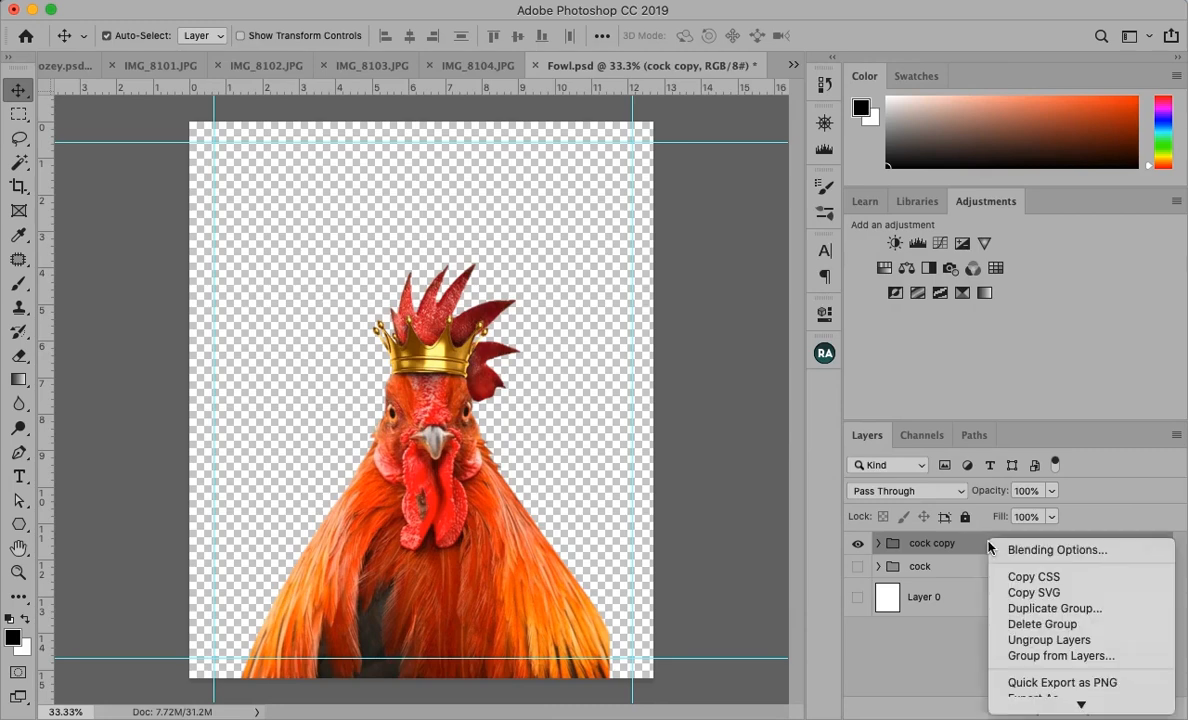
pyautogui.scroll(-5, 1066, 569)
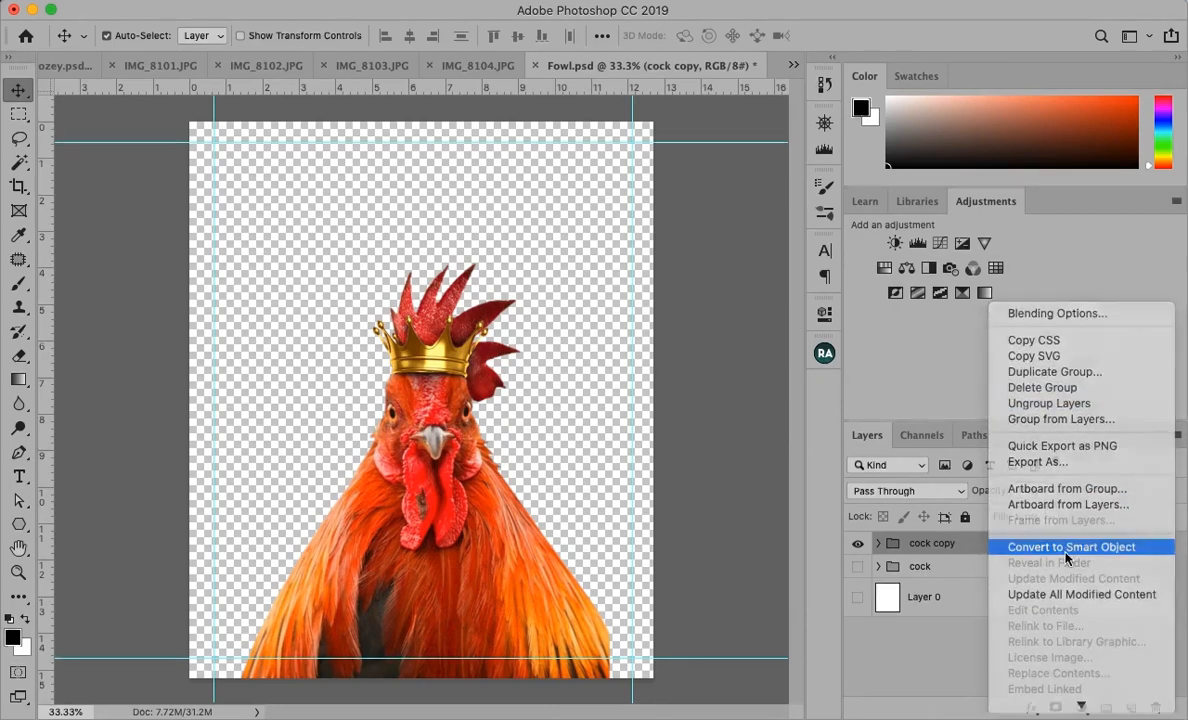
pyautogui.click(1063, 548)
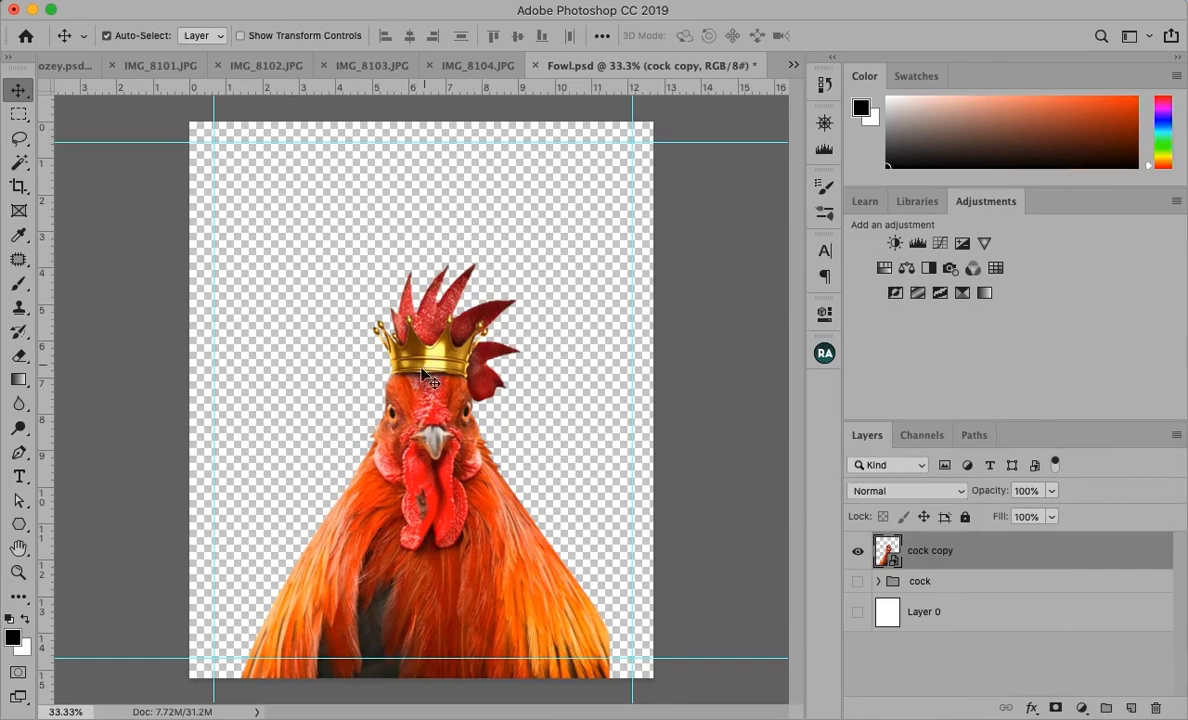
pyautogui.moveTo(408, 376); pyautogui.dragTo(464, 295)
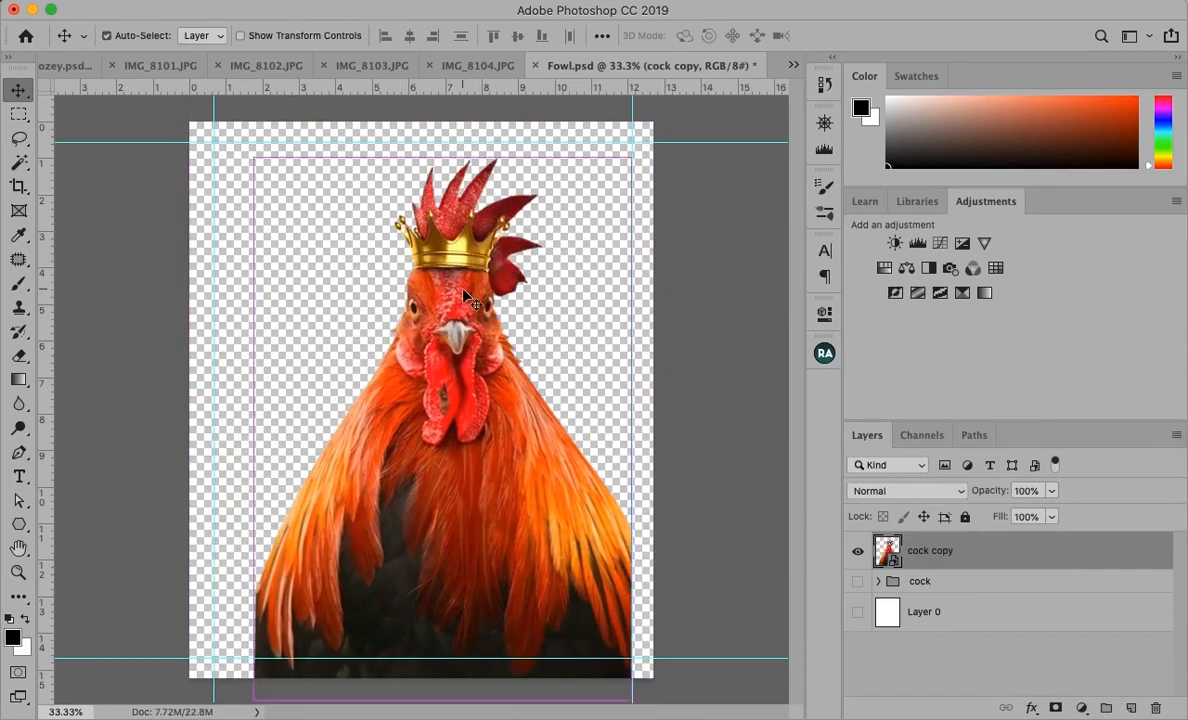
pyautogui.press('super+z')
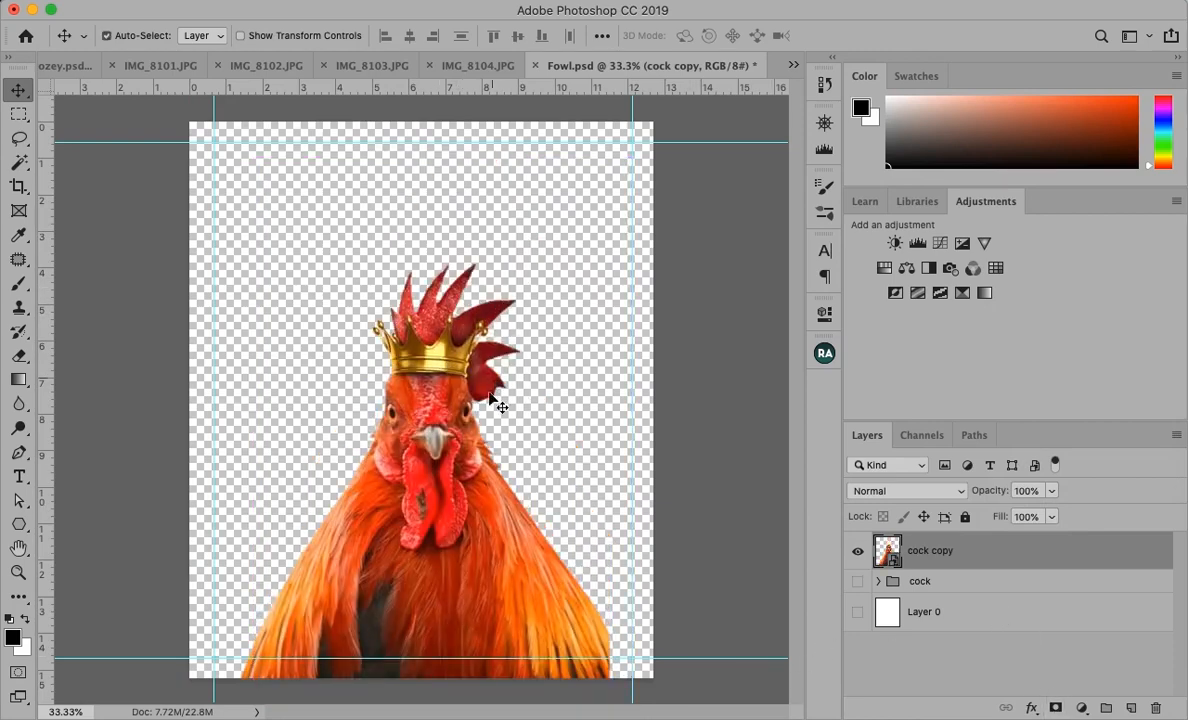
# Bring the cut-out roast chicken from IMG_8104.JPG into Fowl.psd and place its layer directly beneath the cock copy layer.
pyautogui.click(486, 67)
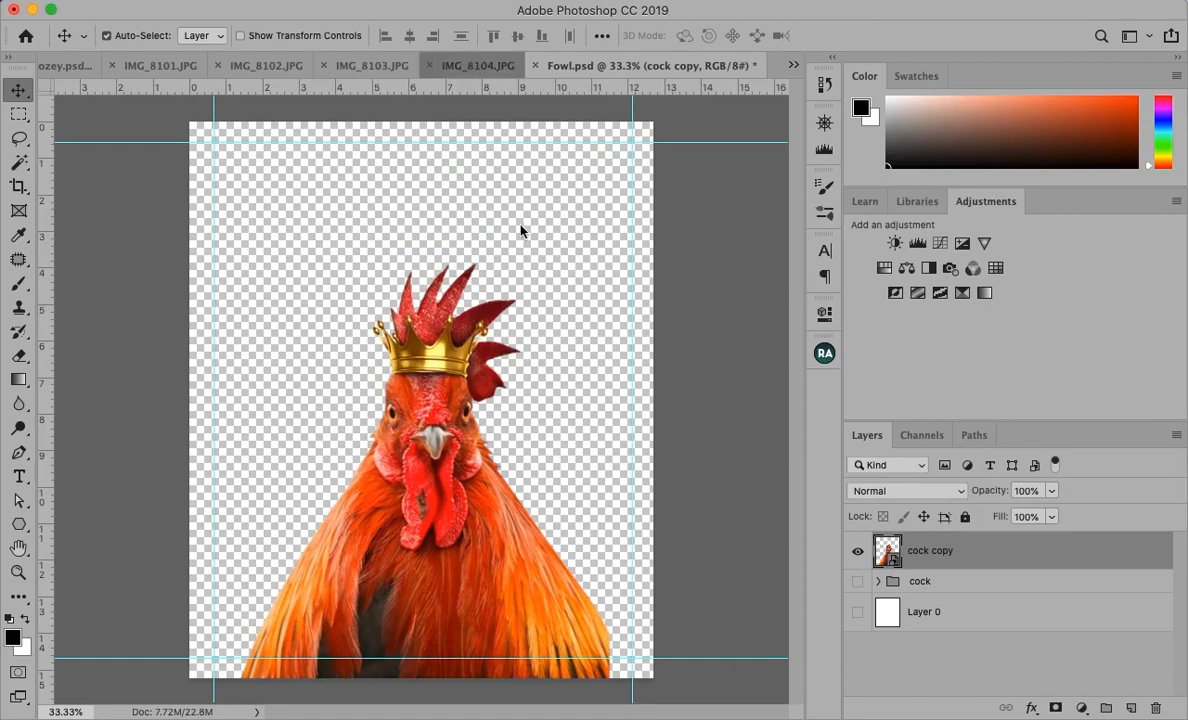
pyautogui.moveTo(428, 330); pyautogui.dragTo(548, 254)
pyautogui.moveTo(394, 475); pyautogui.dragTo(365, 396)
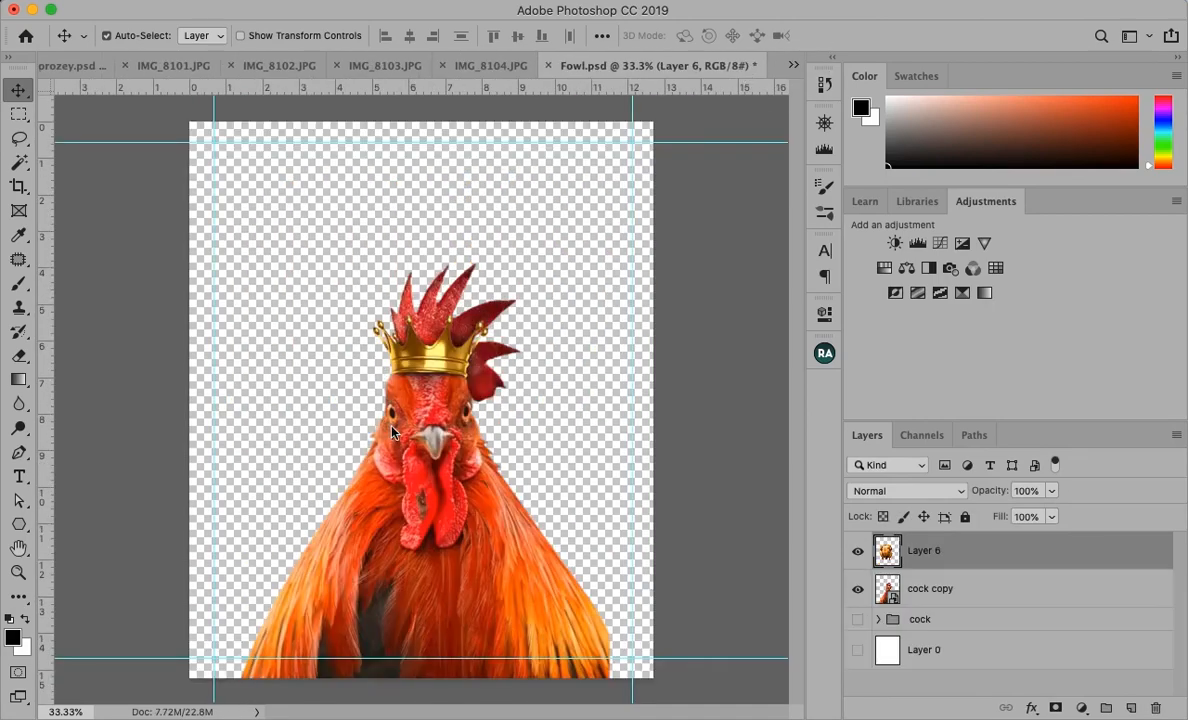
pyautogui.moveTo(990, 540); pyautogui.dragTo(1047, 603)
# Scale the roast chicken proportionally to 136.50%, rotate it 1.47° and place it centred behind the rooster.
pyautogui.press('super+t')
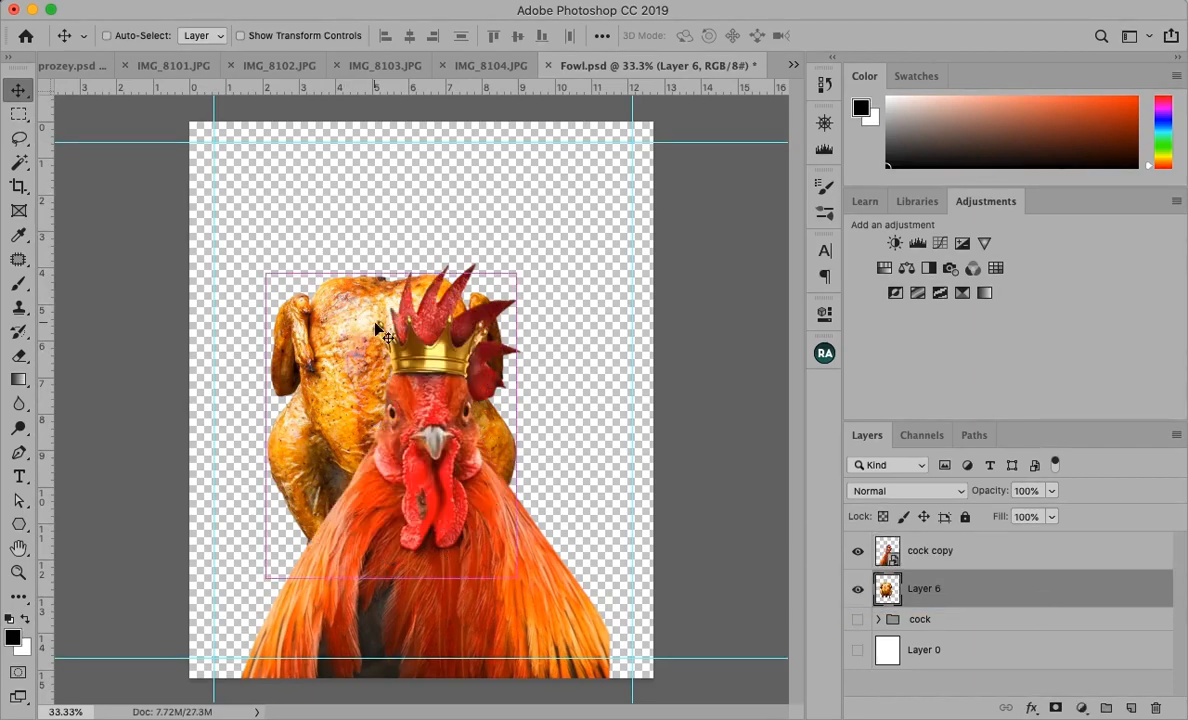
pyautogui.moveTo(516, 272); pyautogui.dragTo(583, 190)
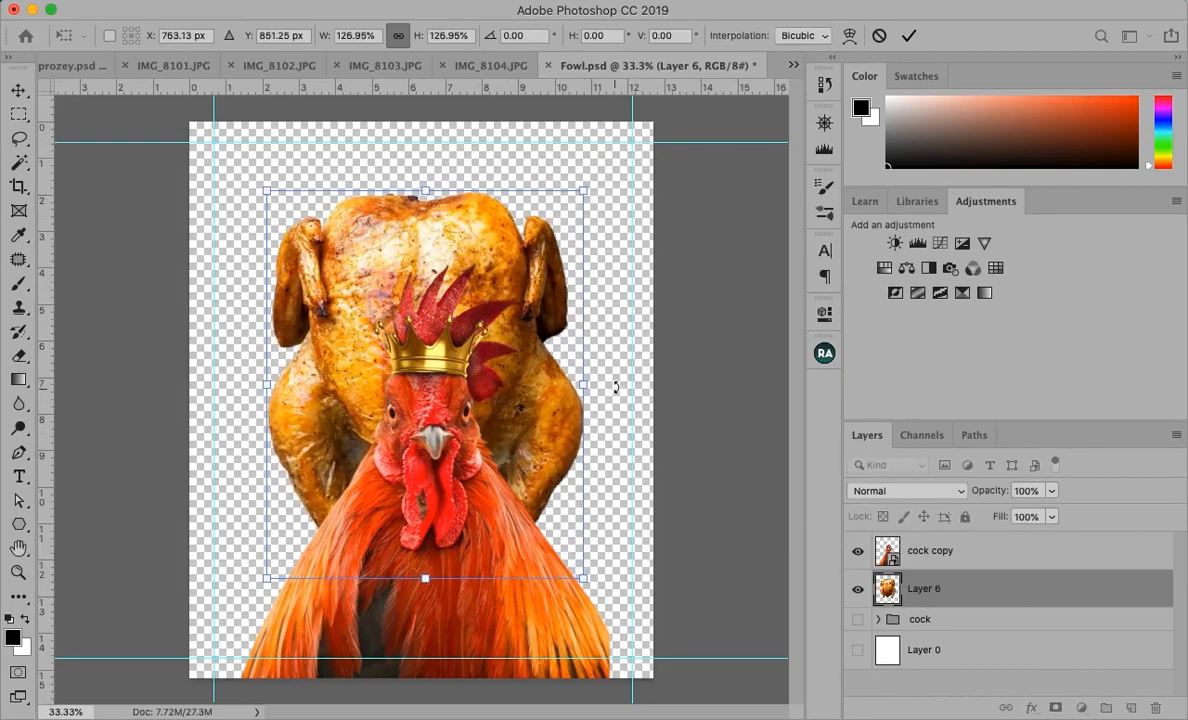
pyautogui.moveTo(616, 387); pyautogui.dragTo(618, 395)
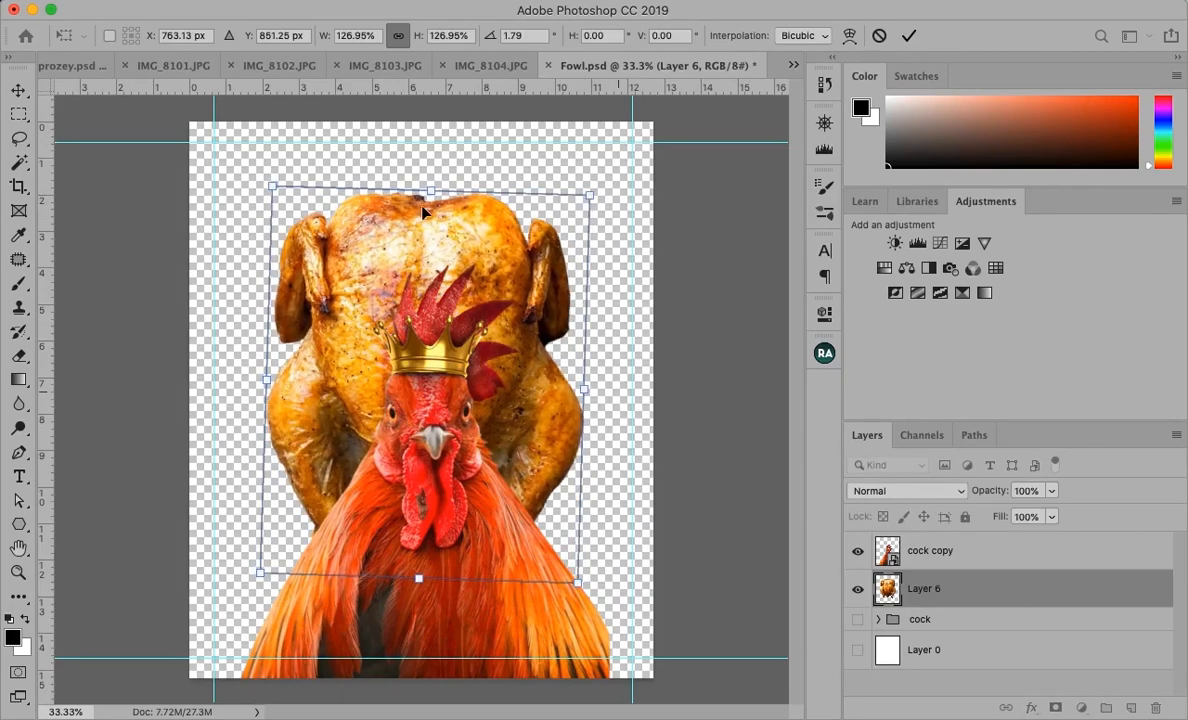
pyautogui.moveTo(429, 189); pyautogui.dragTo(430, 170)
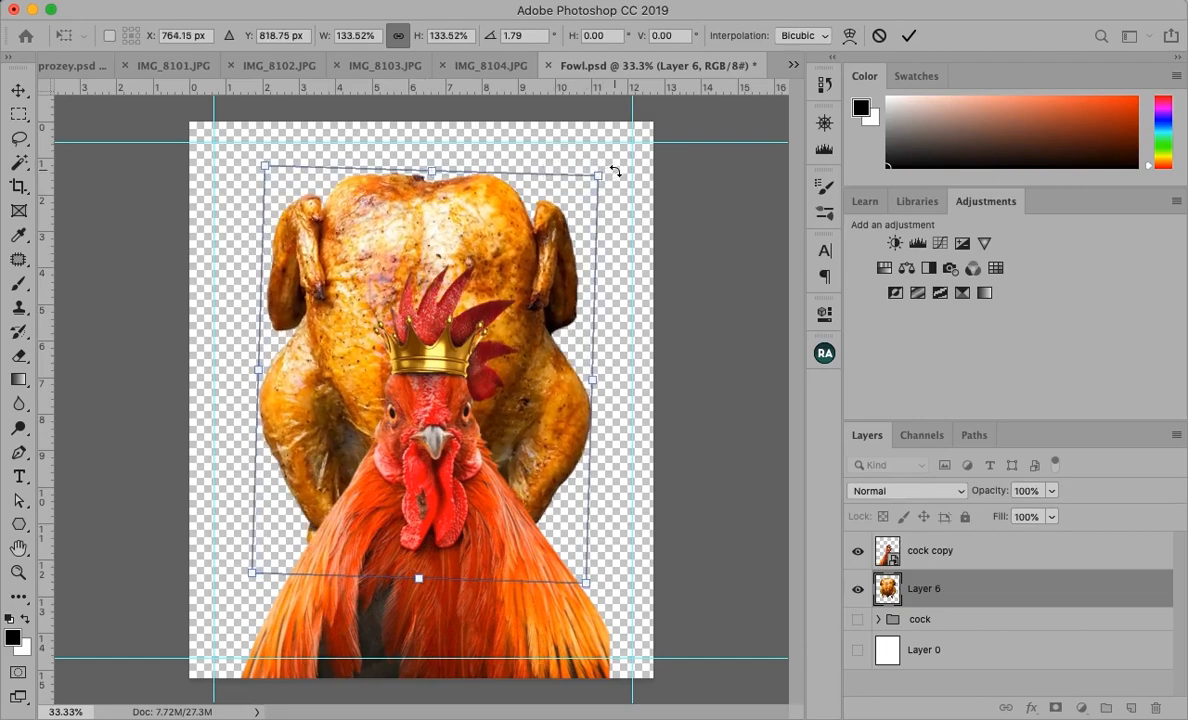
pyautogui.moveTo(616, 167); pyautogui.dragTo(618, 159)
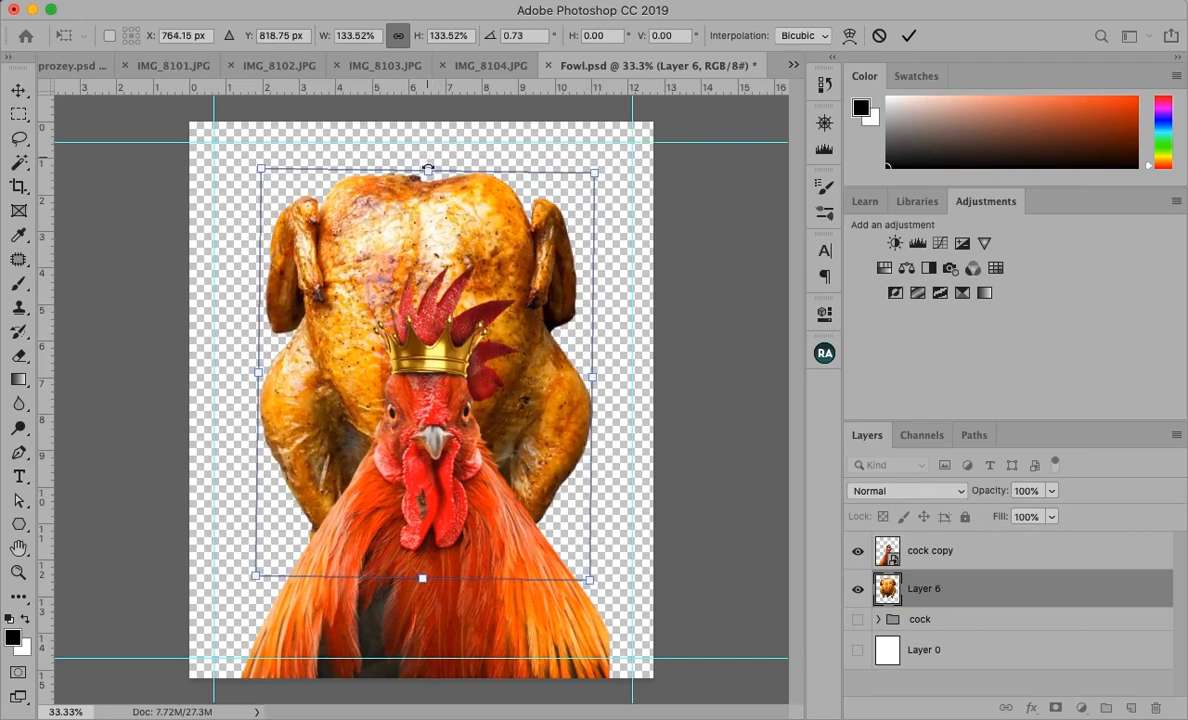
pyautogui.moveTo(430, 168); pyautogui.dragTo(491, 155)
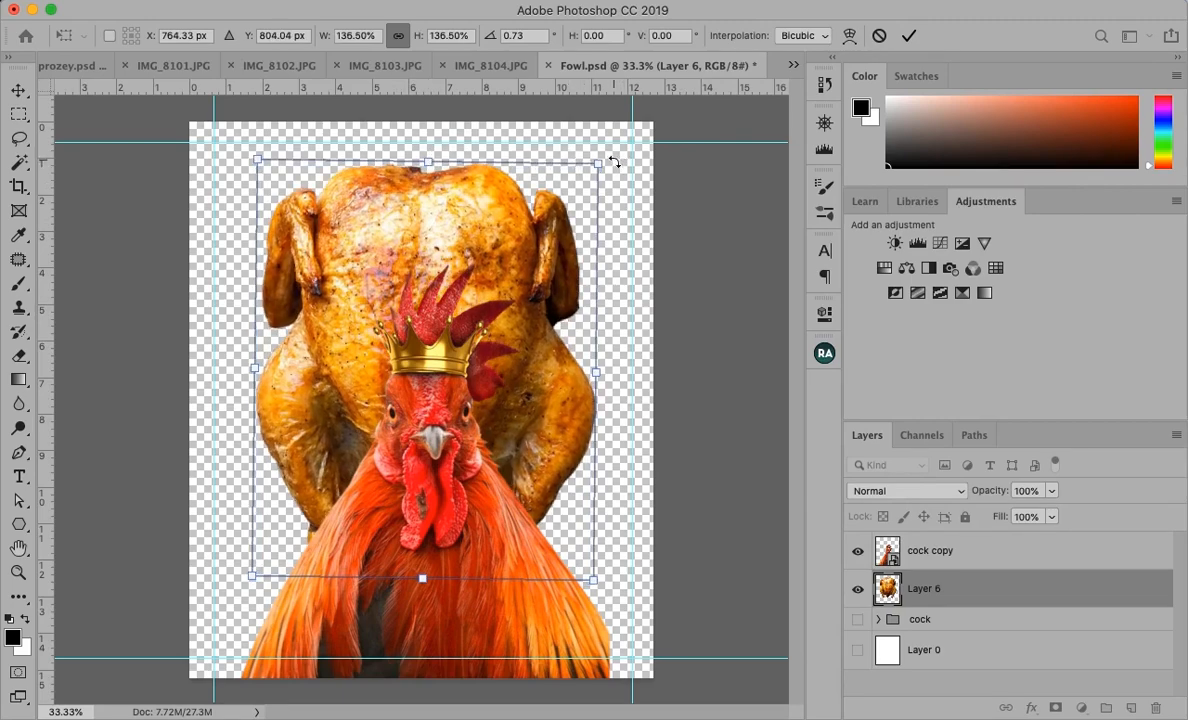
pyautogui.moveTo(614, 161); pyautogui.dragTo(613, 163)
pyautogui.click(908, 35)
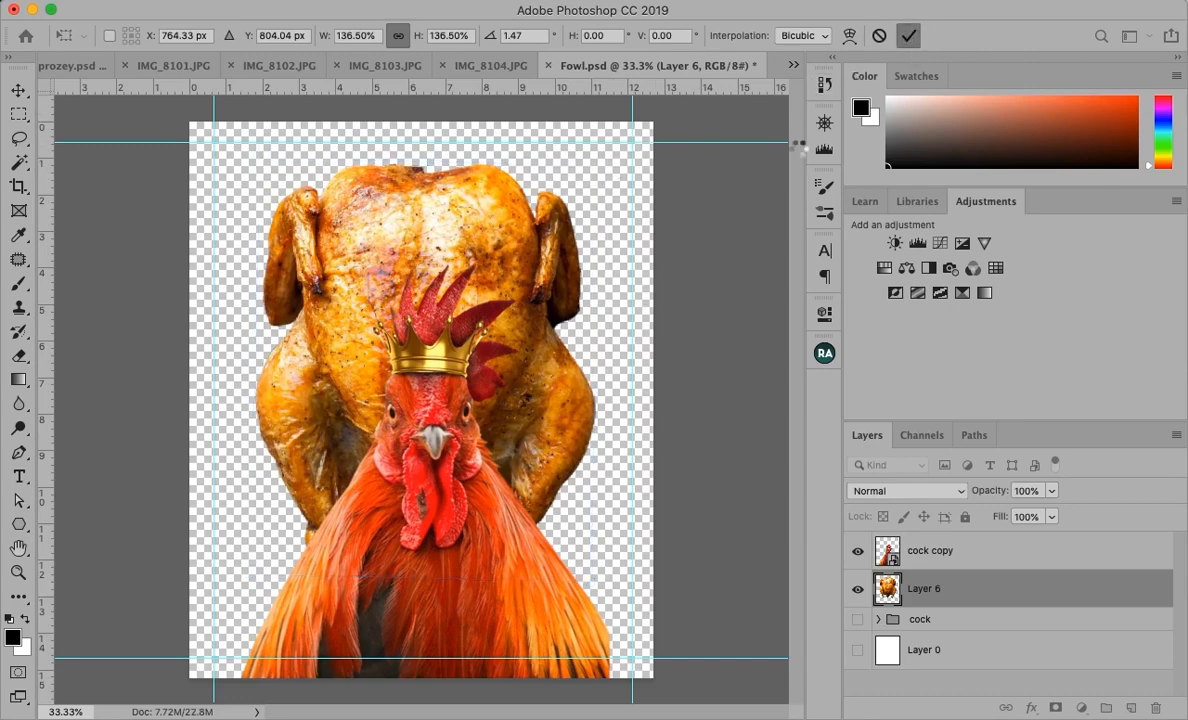
pyautogui.moveTo(450, 235)
pyautogui.mouseDown()
pyautogui.moveTo(467, 233)
pyautogui.moveTo(450, 228)
pyautogui.mouseUp()
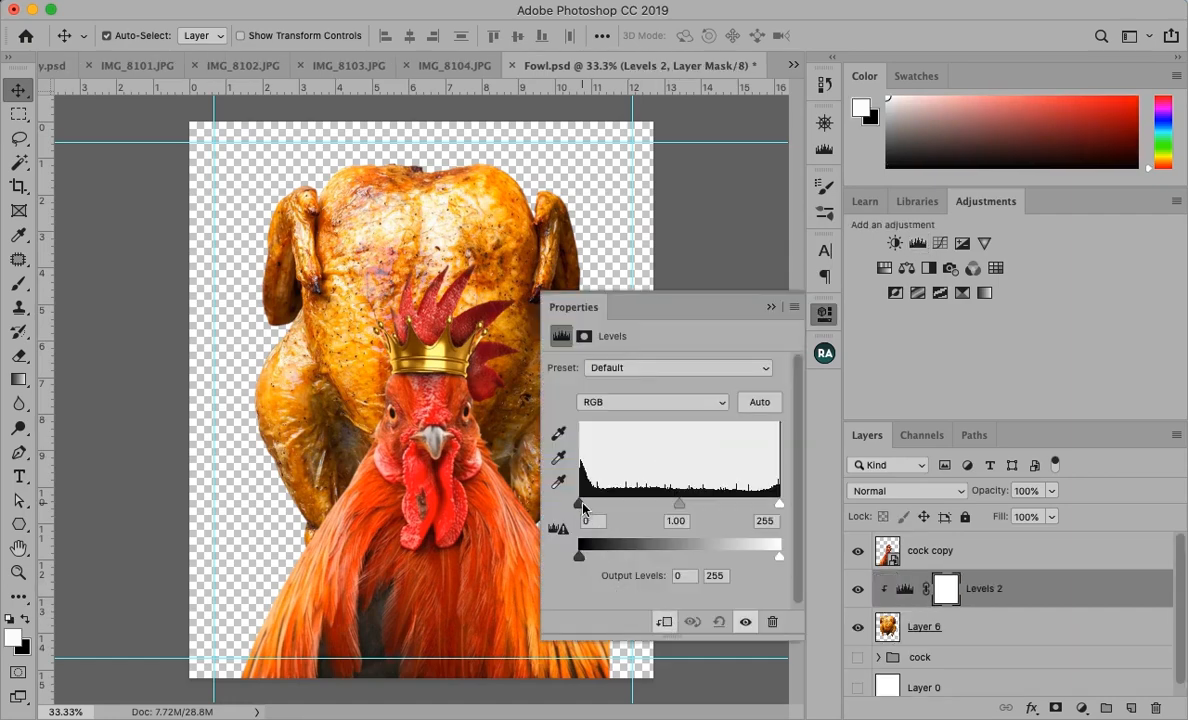
# Set the black input level of the Levels adjustment clipped to the roast chicken to 73 and invert its mask to black.
pyautogui.moveTo(582, 507); pyautogui.dragTo(638, 517)
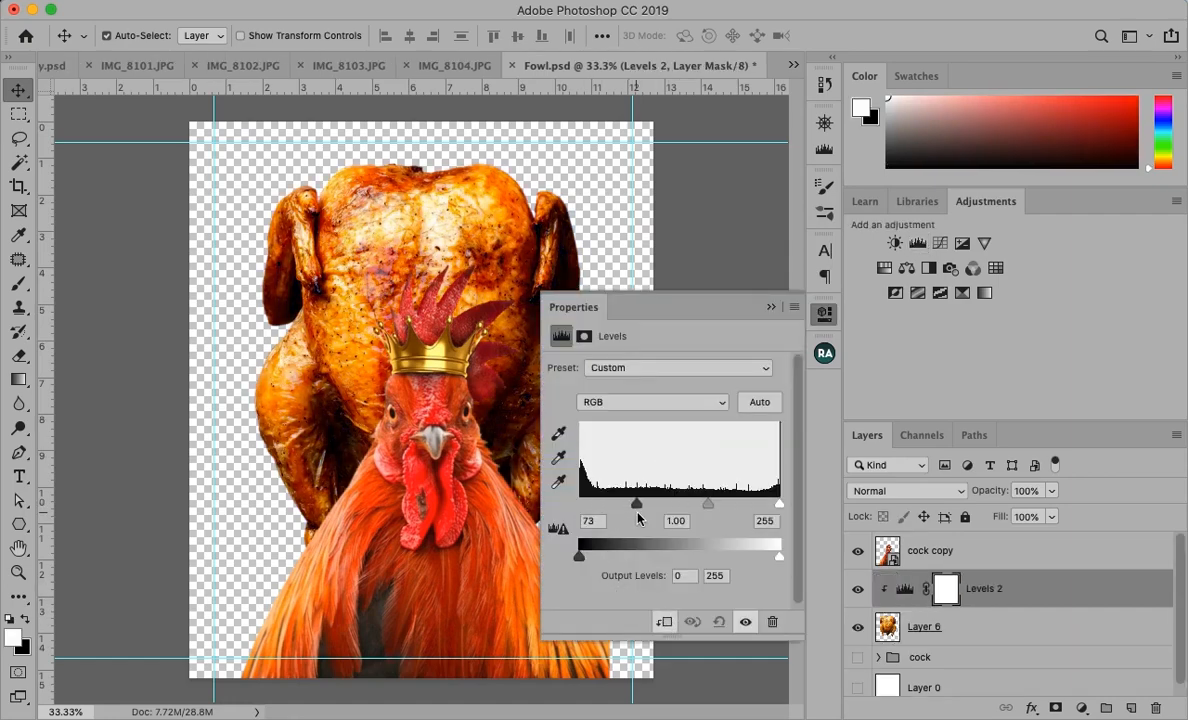
pyautogui.click(771, 310)
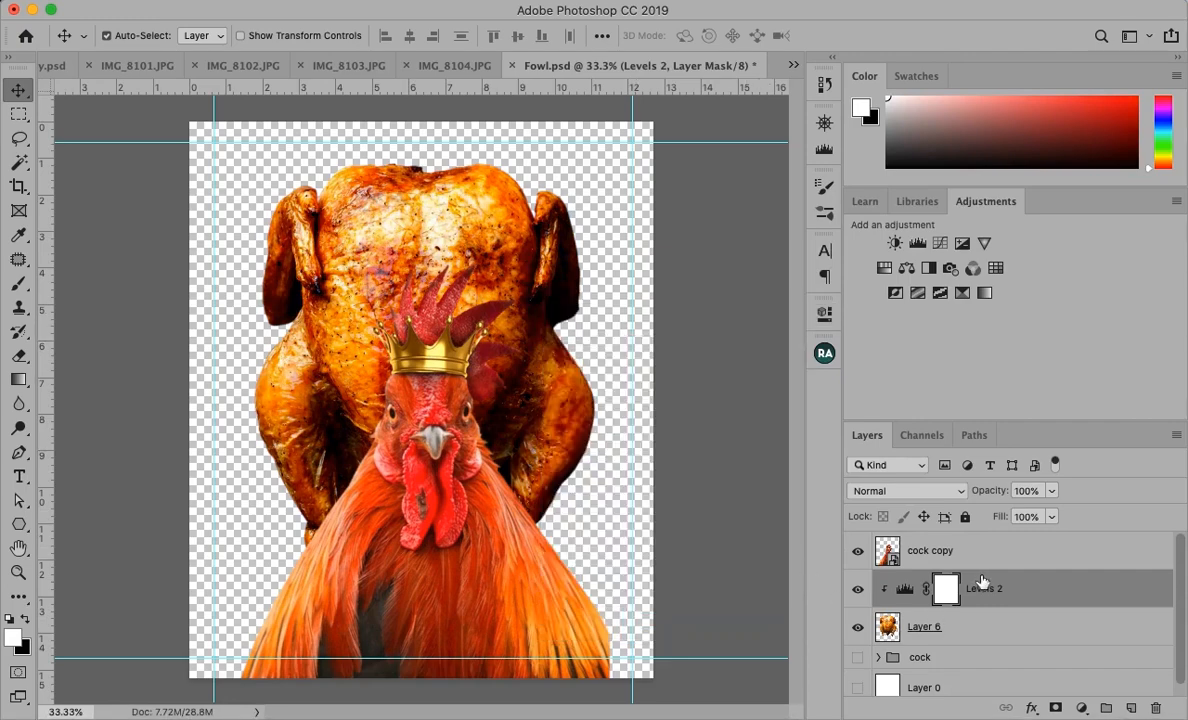
pyautogui.press('super+i')
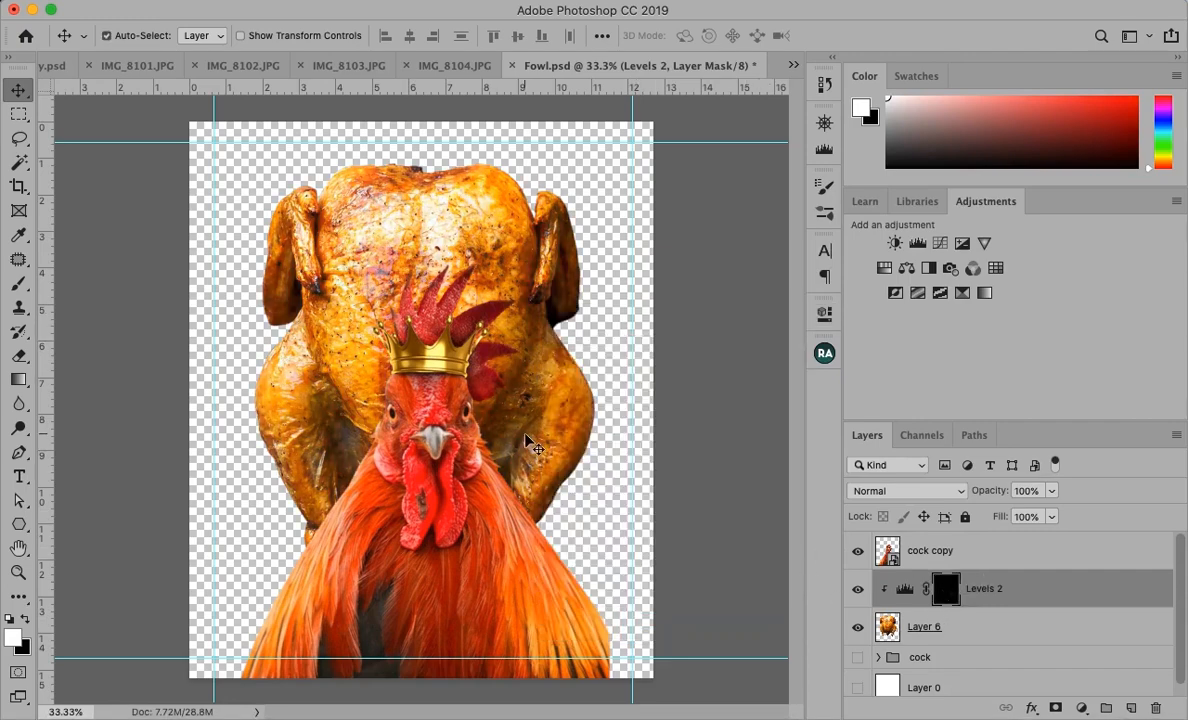
# Paint white on the Levels mask beside the rooster's neck with a 250 px soft brush and set the adjustment layer's opacity to 55%.
pyautogui.press('b')
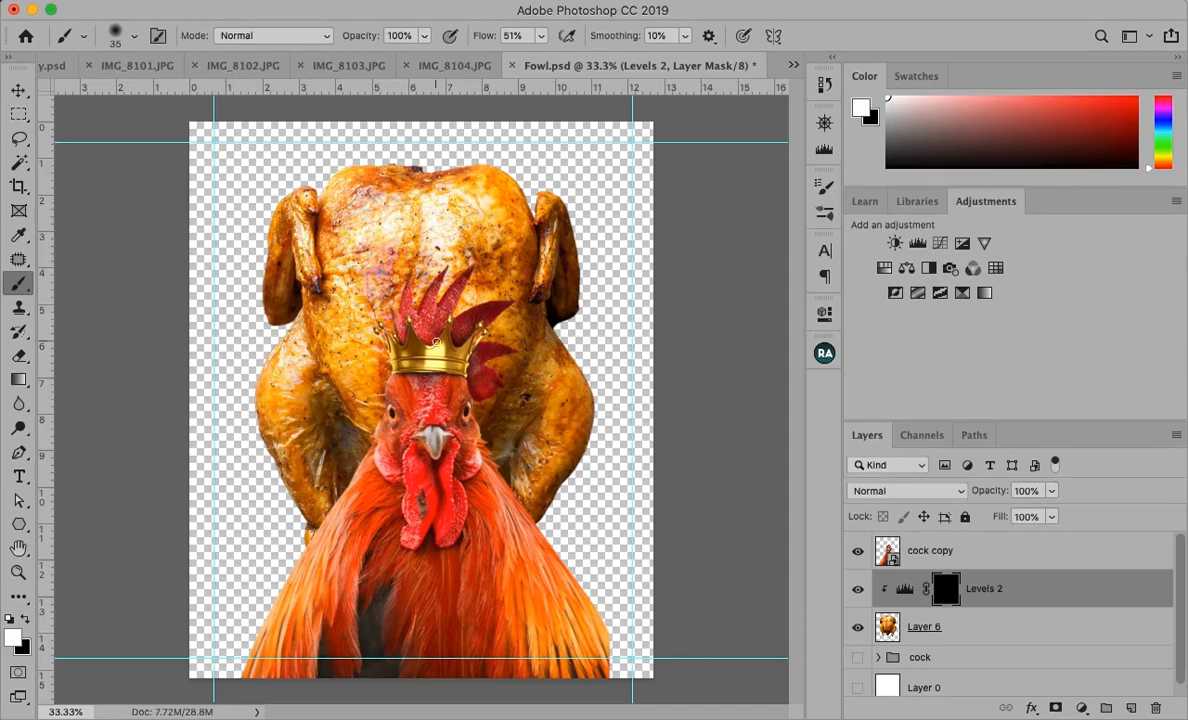
pyautogui.press(']')
pyautogui.press(']')
pyautogui.press(']')
pyautogui.press(']')
pyautogui.press(']')
pyautogui.press(']')
pyautogui.press(']')
pyautogui.press(']')
pyautogui.press(']')
pyautogui.press(']')
pyautogui.press(']')
pyautogui.press(']')
pyautogui.press(']')
pyautogui.press(']')
pyautogui.press(']')
pyautogui.press(']')
pyautogui.press(']')
pyautogui.press(']')
pyautogui.press('[')
pyautogui.press('[')
pyautogui.press('[')
pyautogui.press('[')
pyautogui.press('[')
pyautogui.press('[')
pyautogui.press('[')
pyautogui.press('[')
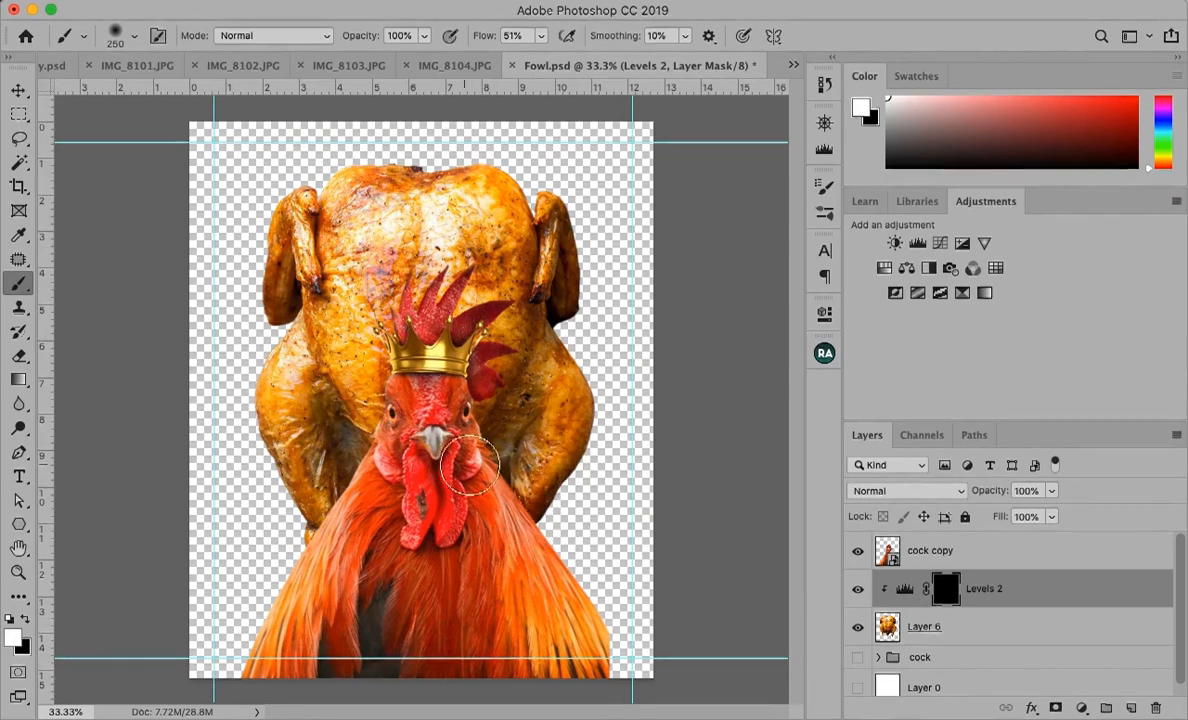
pyautogui.moveTo(472, 449); pyautogui.dragTo(491, 470)
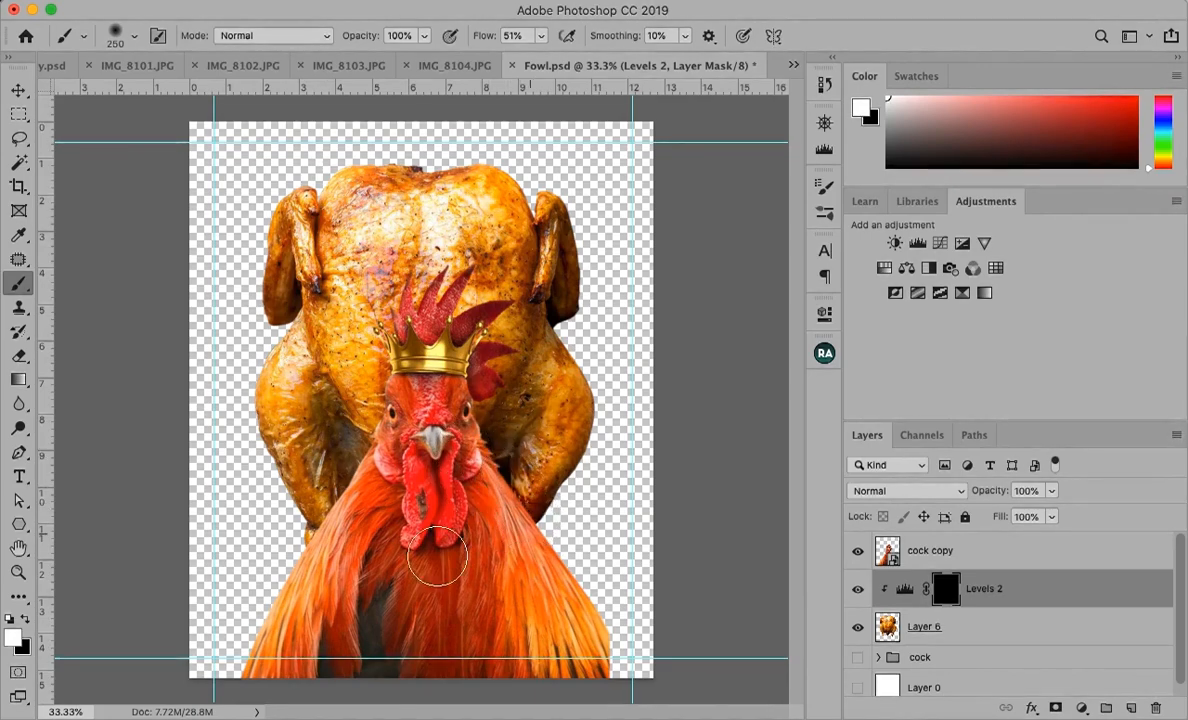
pyautogui.click(1051, 491)
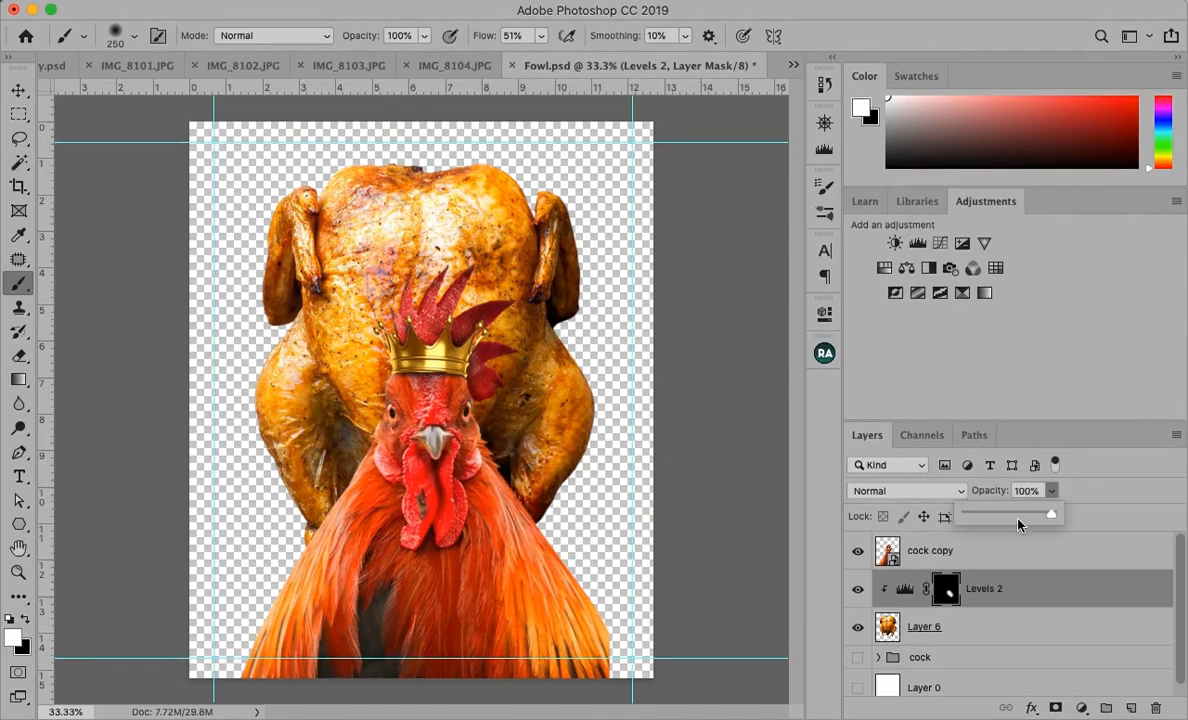
pyautogui.click(360, 456)
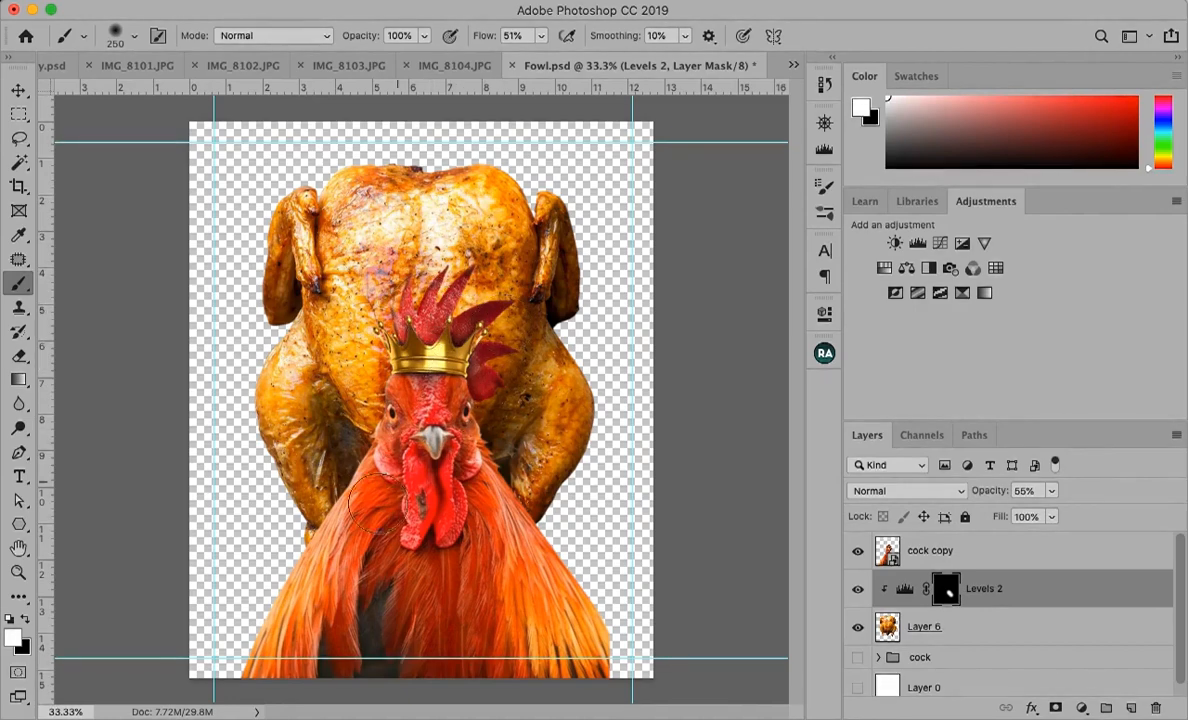
# Extend the darkening on the Levels mask to both sides of the rooster's neck and head, finishing with a 175 px brush.
pyautogui.moveTo(378, 503)
pyautogui.mouseDown()
pyautogui.moveTo(322, 481)
pyautogui.moveTo(296, 450)
pyautogui.moveTo(308, 466)
pyautogui.mouseUp()
pyautogui.moveTo(528, 488)
pyautogui.mouseDown()
pyautogui.moveTo(560, 526)
pyautogui.moveTo(557, 503)
pyautogui.mouseUp()
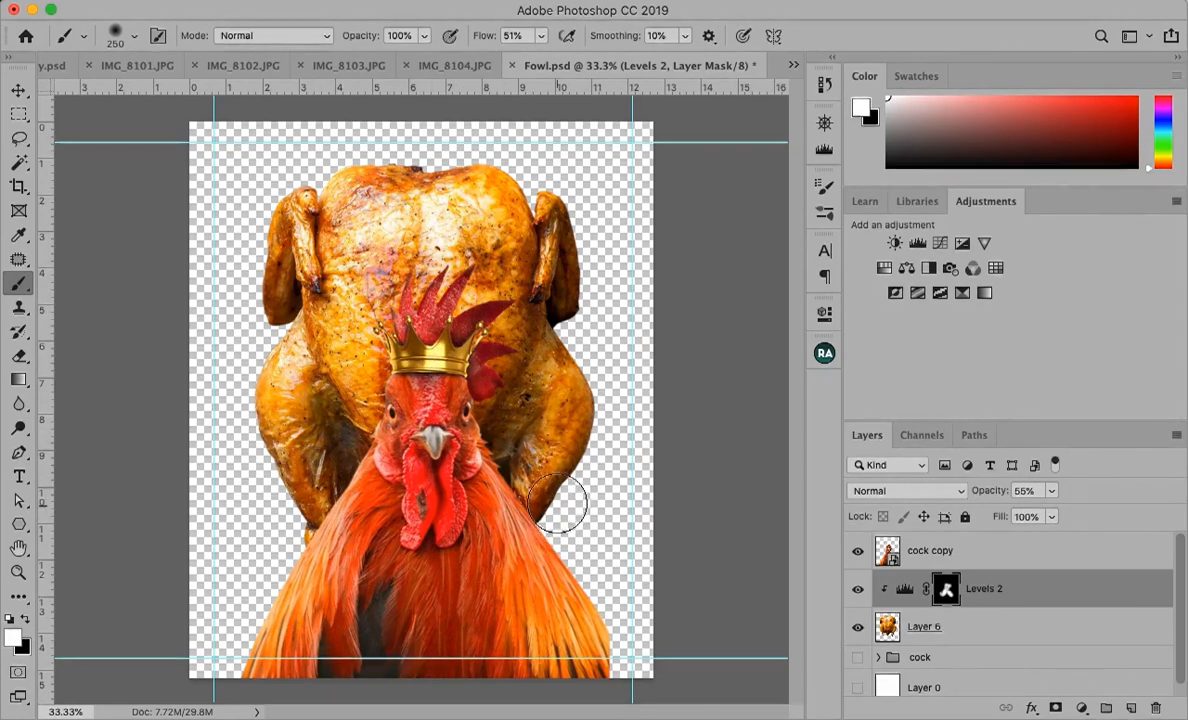
pyautogui.press(']')
pyautogui.press(']')
pyautogui.press(']')
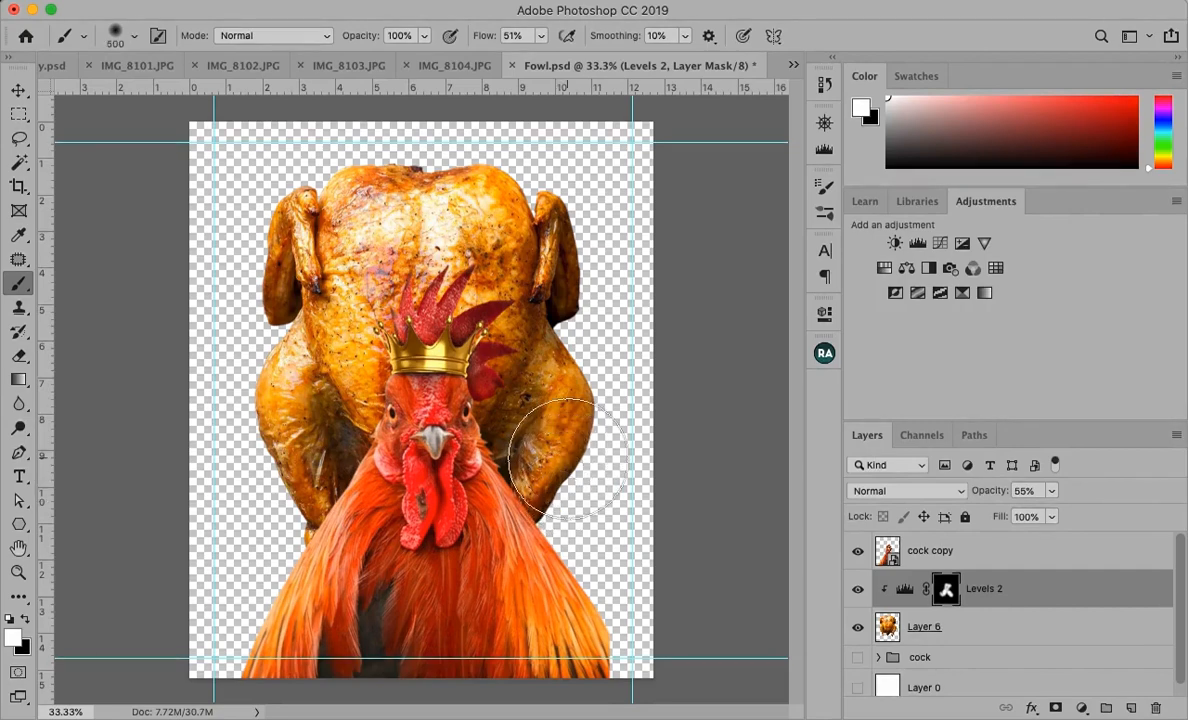
pyautogui.press('[')
pyautogui.press('[')
pyautogui.press('[')
pyautogui.press('[')
pyautogui.press('[')
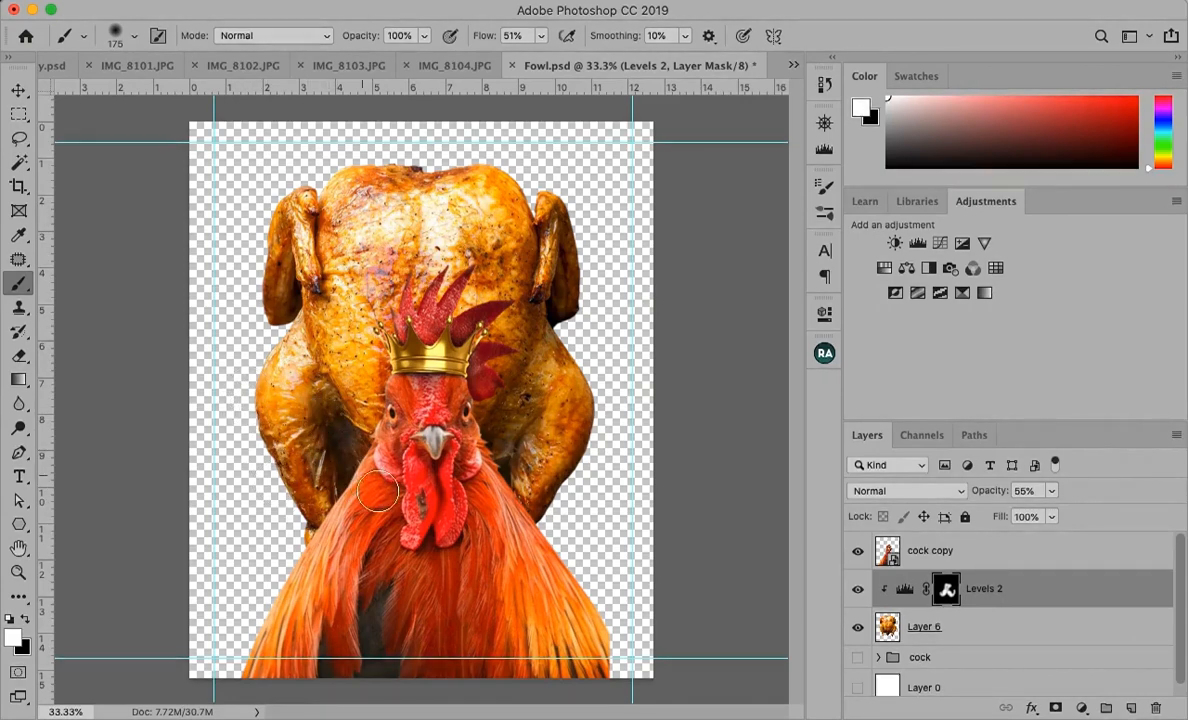
pyautogui.moveTo(466, 460); pyautogui.dragTo(451, 414)
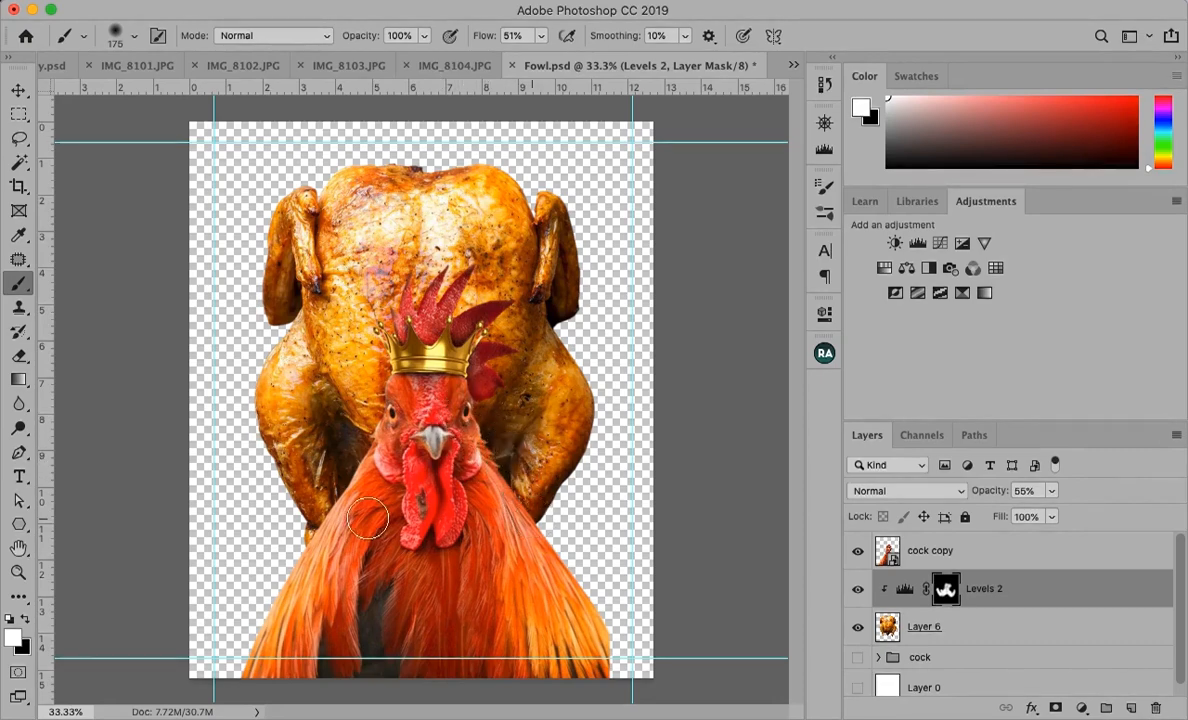
# Paint a soft black shadow behind the rooster's head and crown on a new layer beneath cock copy and set its opacity to 76%.
pyautogui.click(1133, 711)
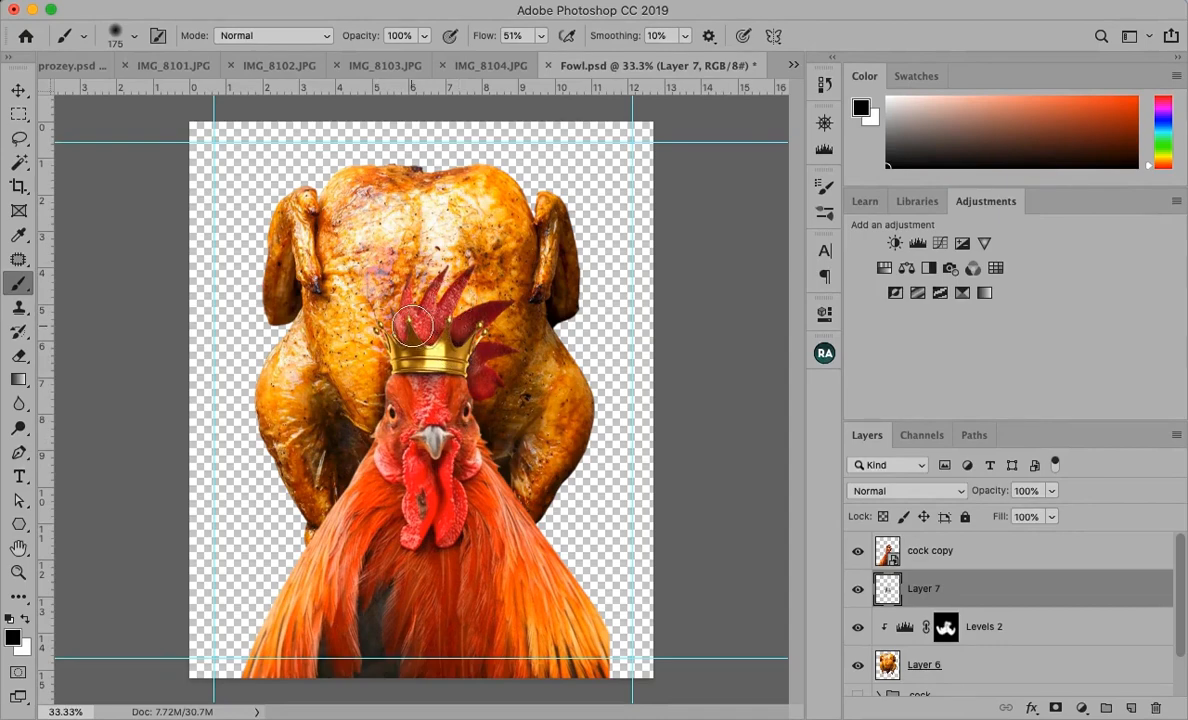
pyautogui.press('[')
pyautogui.press('[')
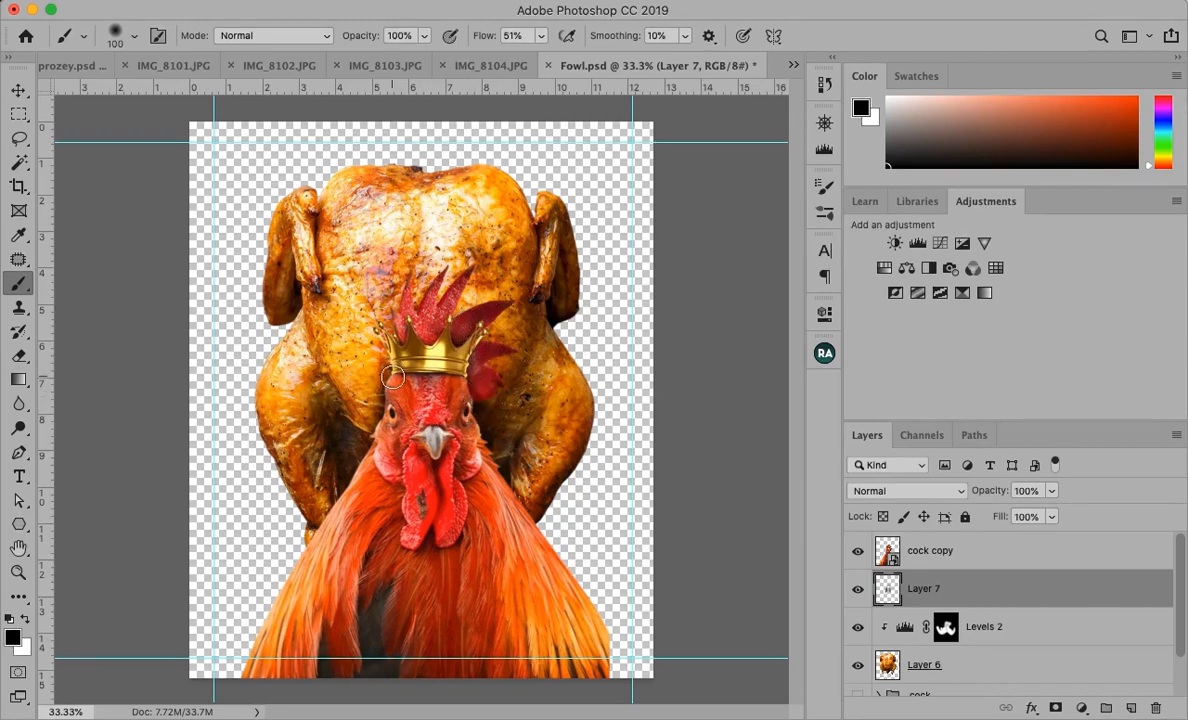
pyautogui.press(']')
pyautogui.press(']')
pyautogui.press(']')
pyautogui.press(']')
pyautogui.moveTo(362, 344)
pyautogui.mouseDown()
pyautogui.moveTo(364, 378)
pyautogui.moveTo(404, 423)
pyautogui.mouseUp()
pyautogui.press(']')
pyautogui.press(']')
pyautogui.press(']')
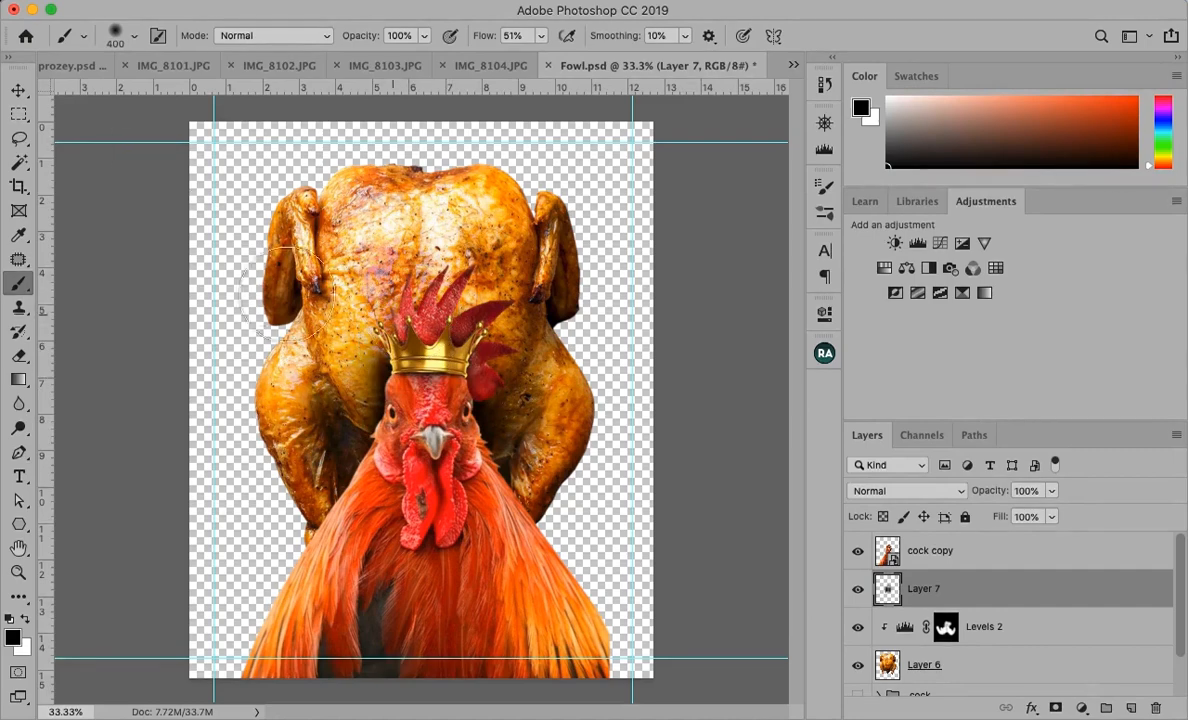
pyautogui.click(1051, 491)
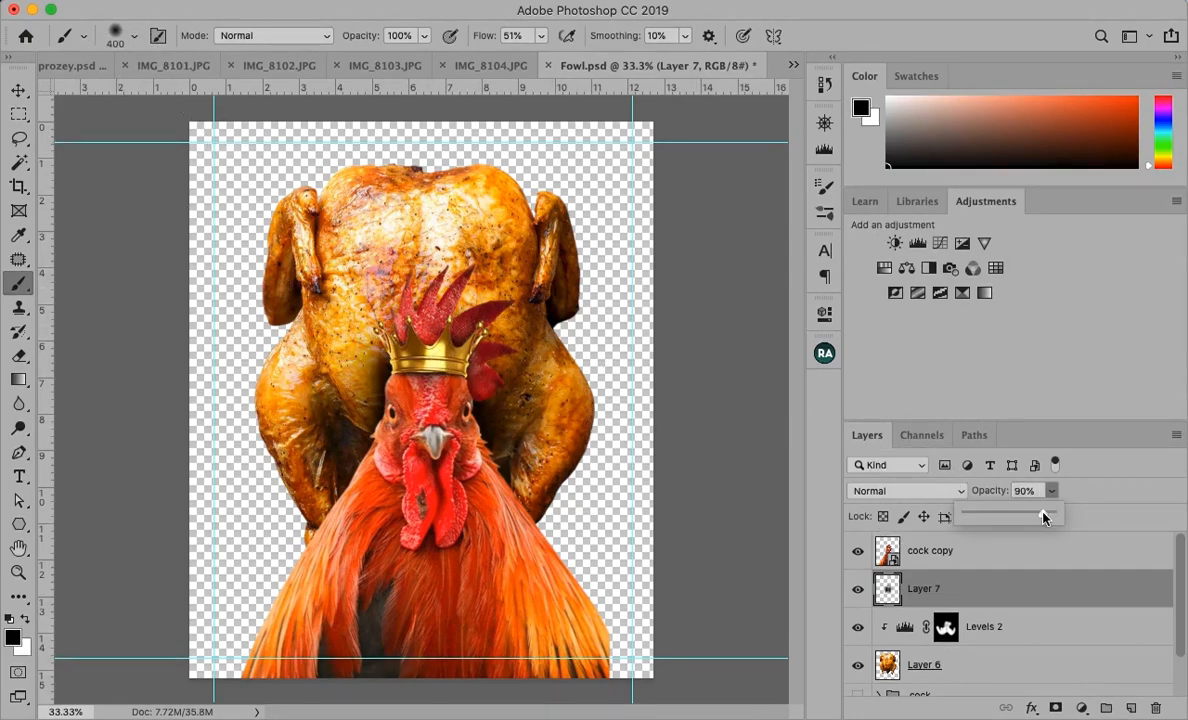
pyautogui.moveTo(1043, 516); pyautogui.dragTo(1029, 518)
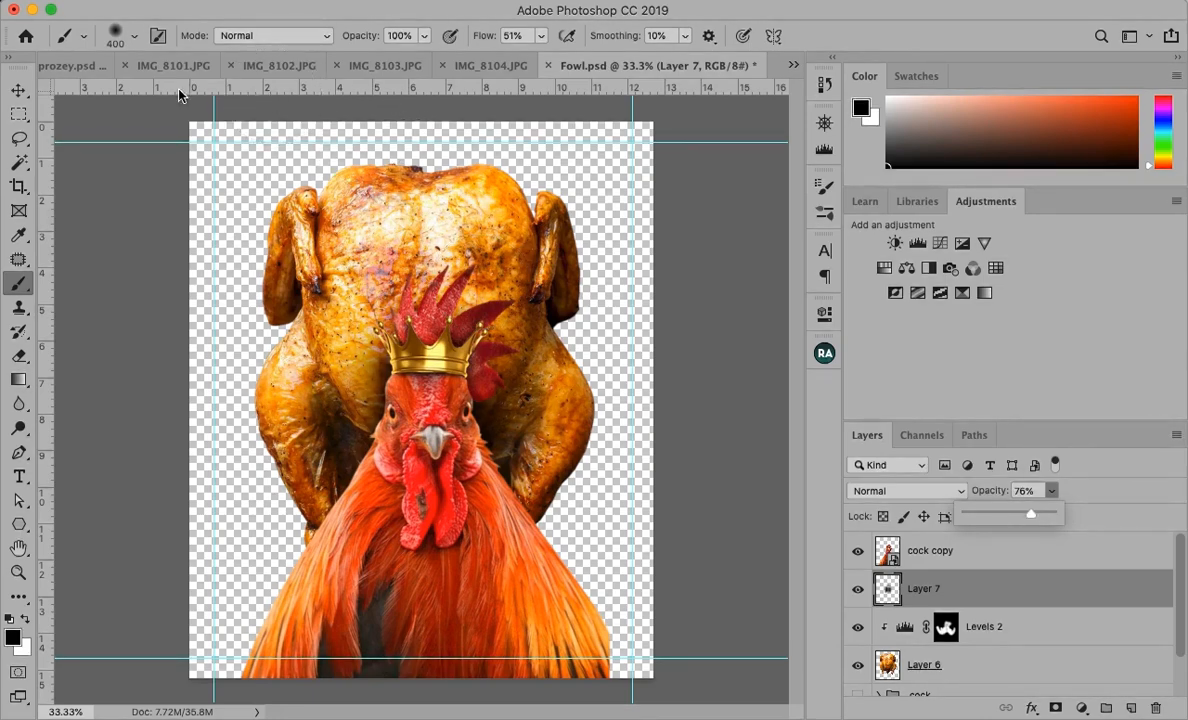
# Flatten and tilt the 400 px soft brush tip into narrow ellipses and dab black shadow behind the rooster's comb on Layer 7.
pyautogui.click(135, 36)
pyautogui.click(159, 177)
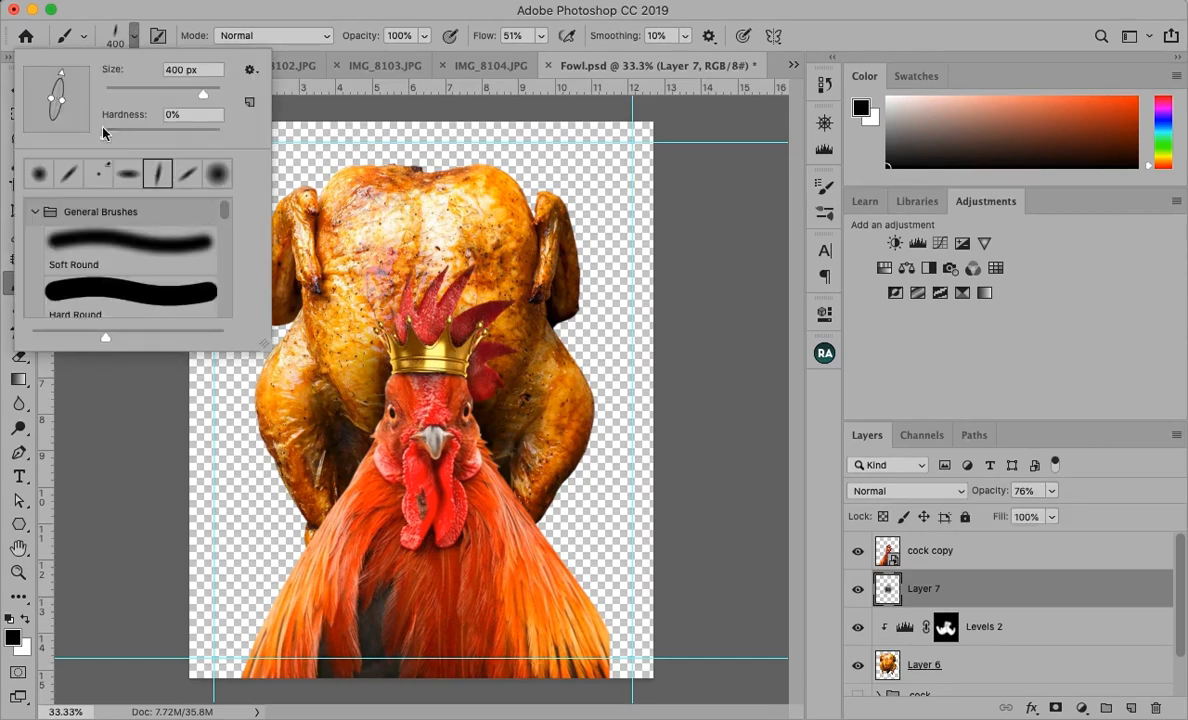
pyautogui.moveTo(63, 101); pyautogui.dragTo(61, 102)
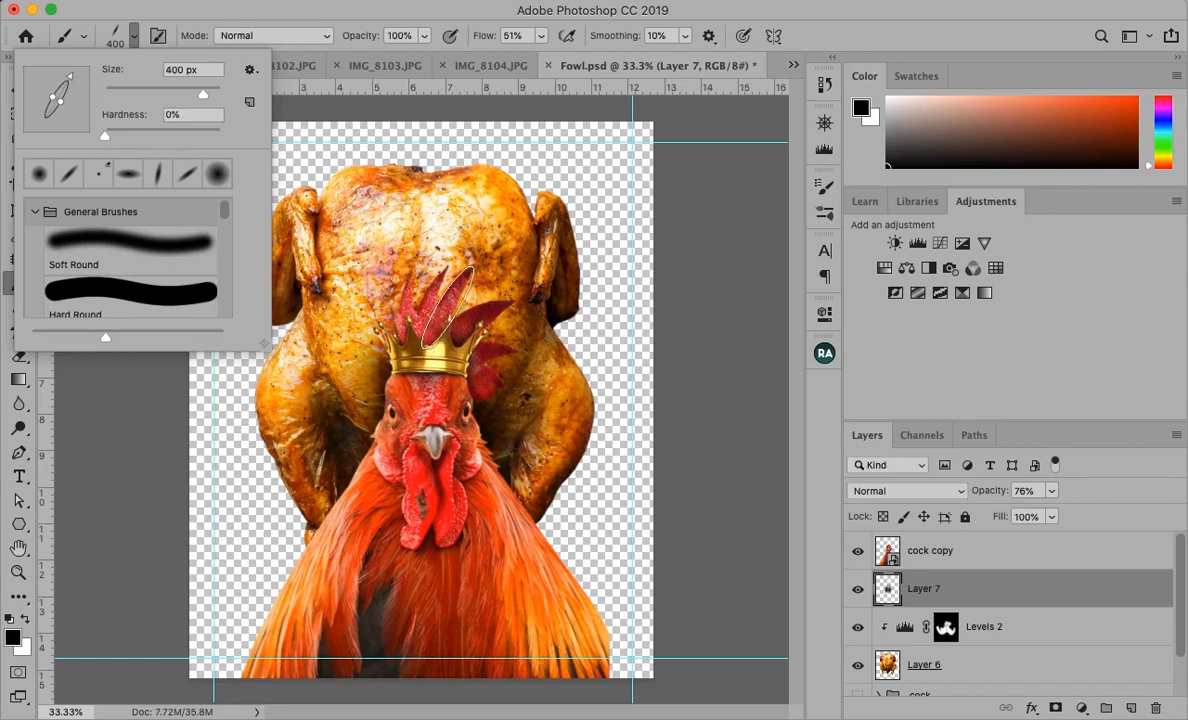
pyautogui.click(448, 305)
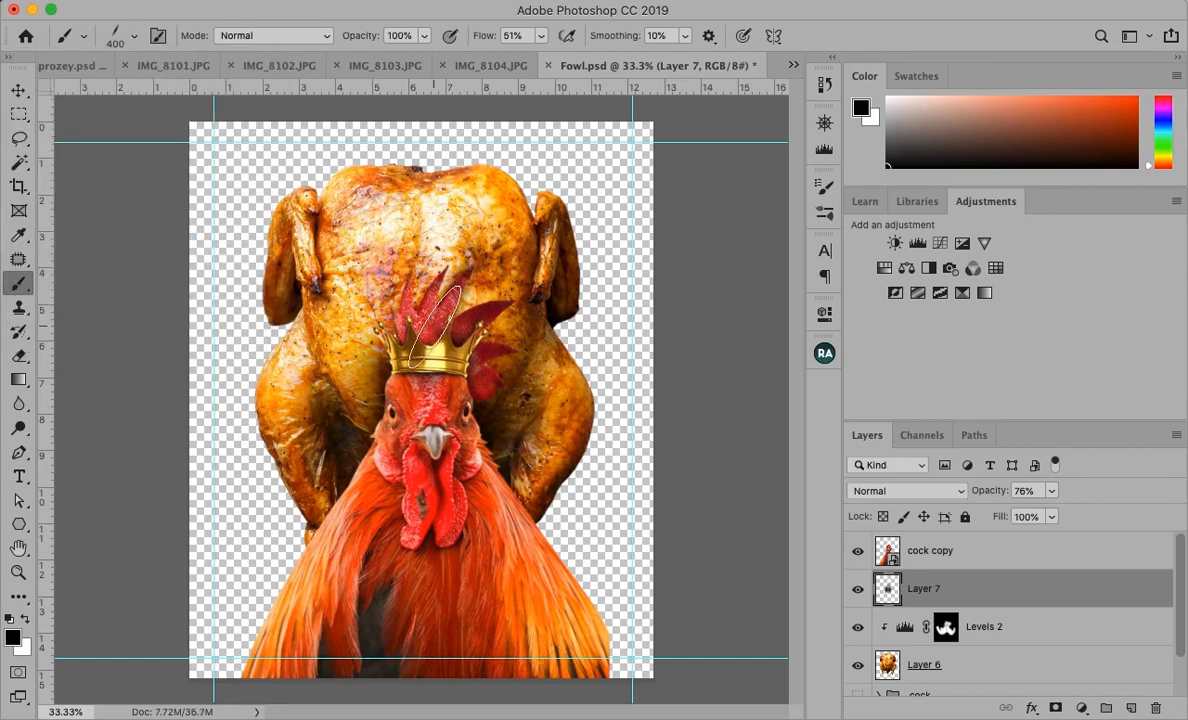
pyautogui.click(134, 36)
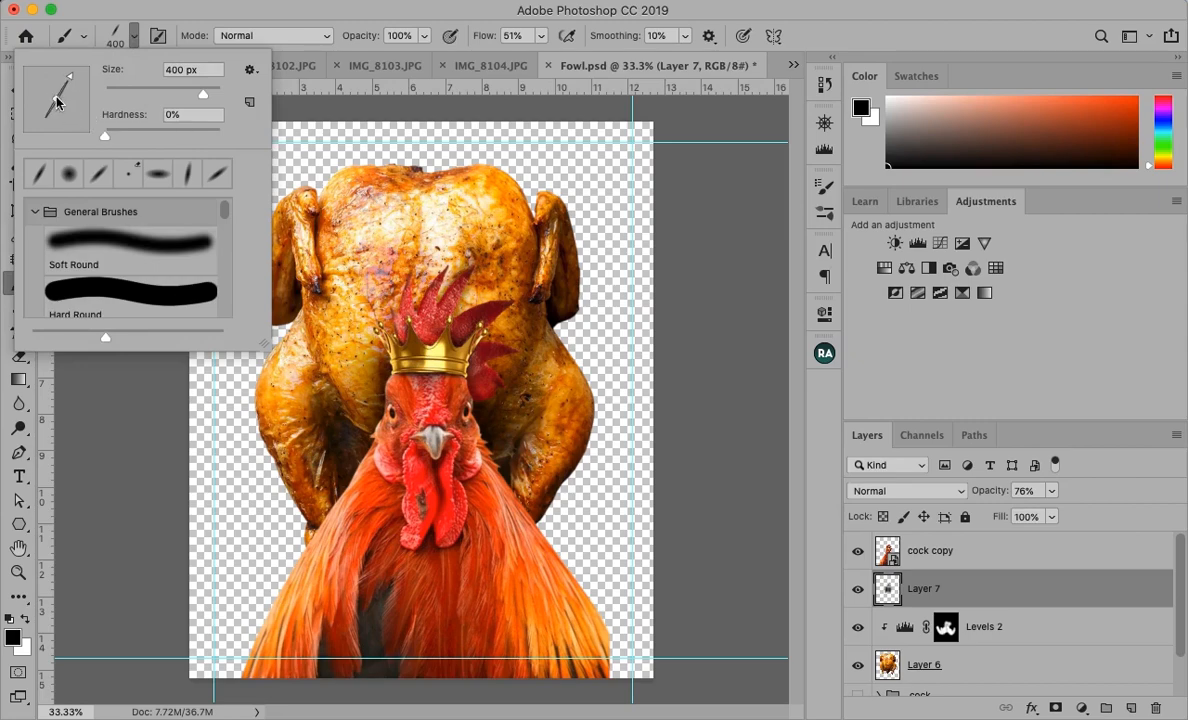
pyautogui.click(422, 274)
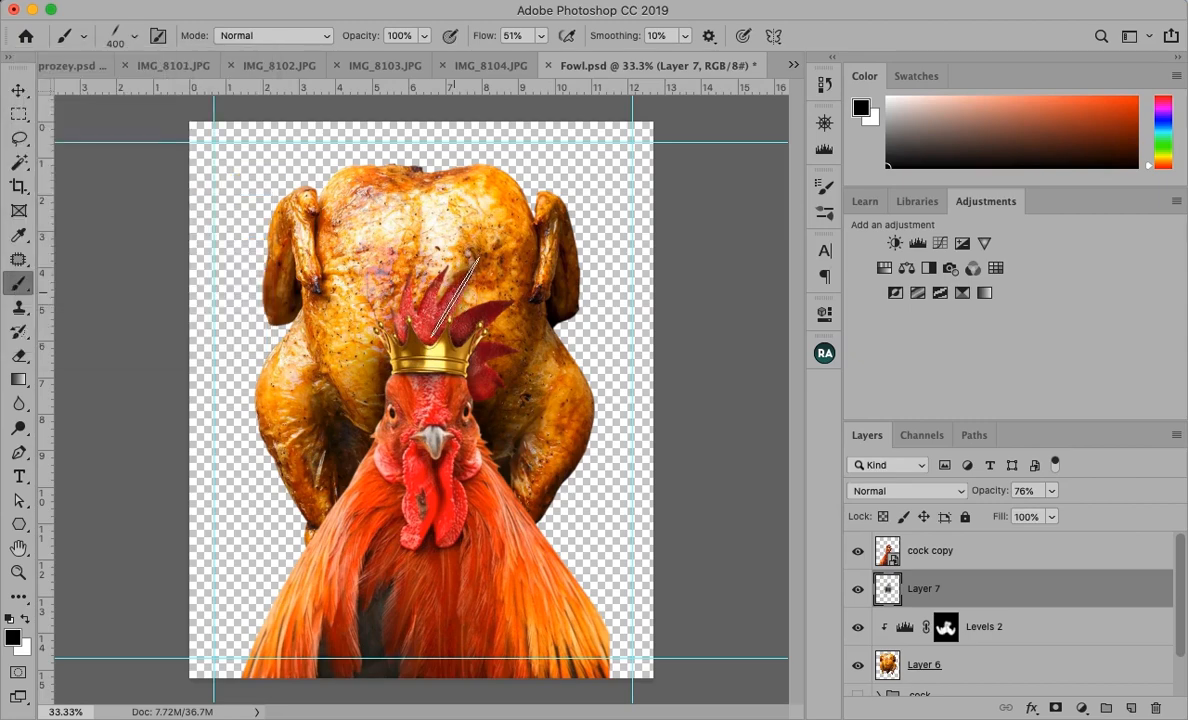
# Widen the tilted brush tip slightly, reduce it to 200 px and paint shadow along the rooster's upper comb spikes.
pyautogui.click(135, 37)
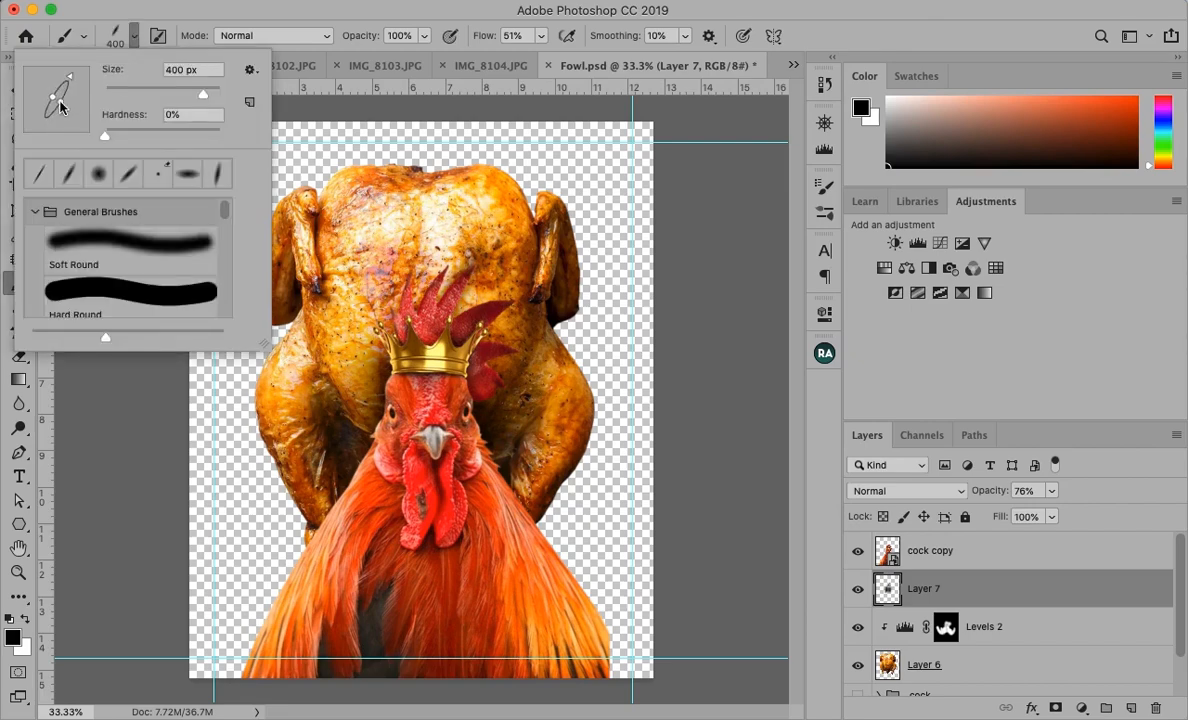
pyautogui.moveTo(57, 101); pyautogui.dragTo(61, 101)
pyautogui.moveTo(63, 110); pyautogui.dragTo(55, 114)
pyautogui.click(448, 302)
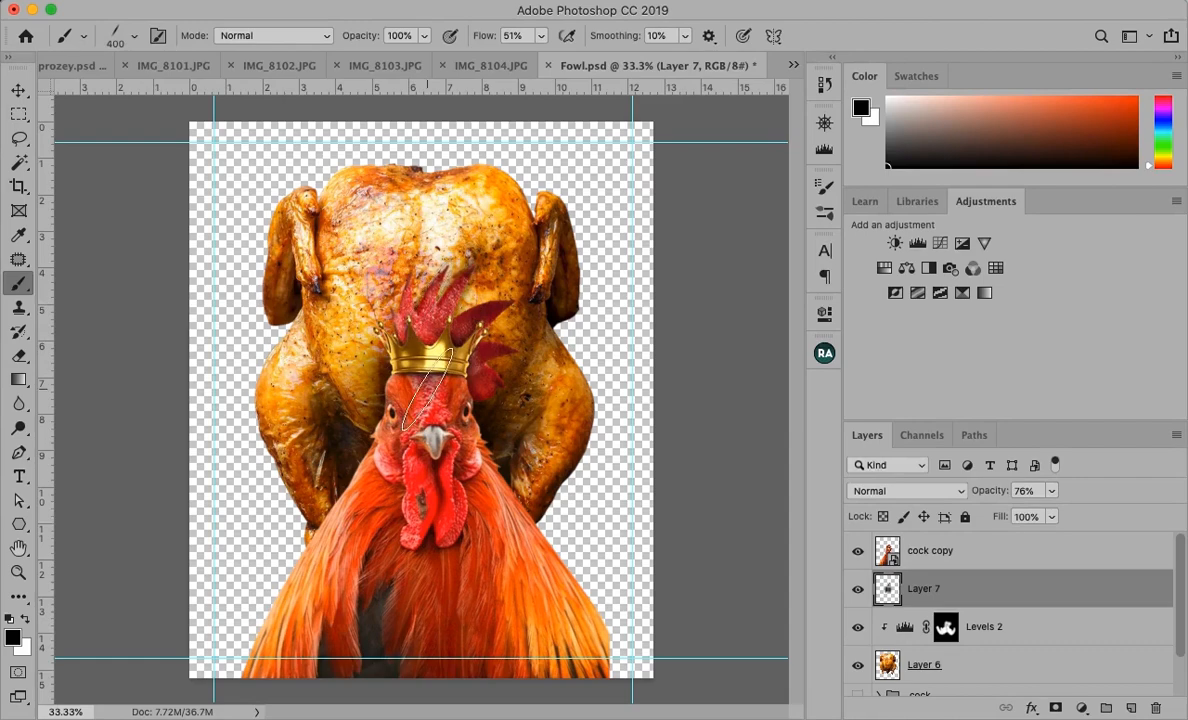
pyautogui.press('[')
pyautogui.press('[')
pyautogui.click(424, 297)
# Rotate the elliptical 200 px brush tip to a shallower angle and paint shadow along the comb spike pointing right.
pyautogui.click(134, 36)
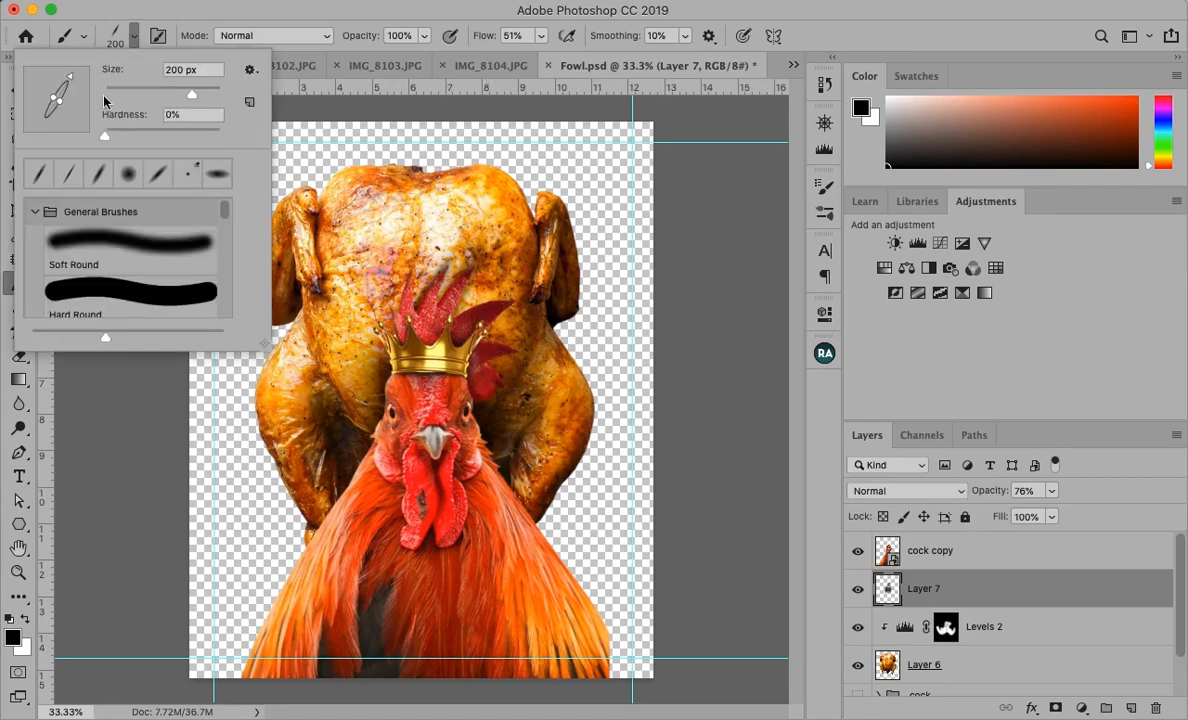
pyautogui.moveTo(70, 77); pyautogui.dragTo(82, 97)
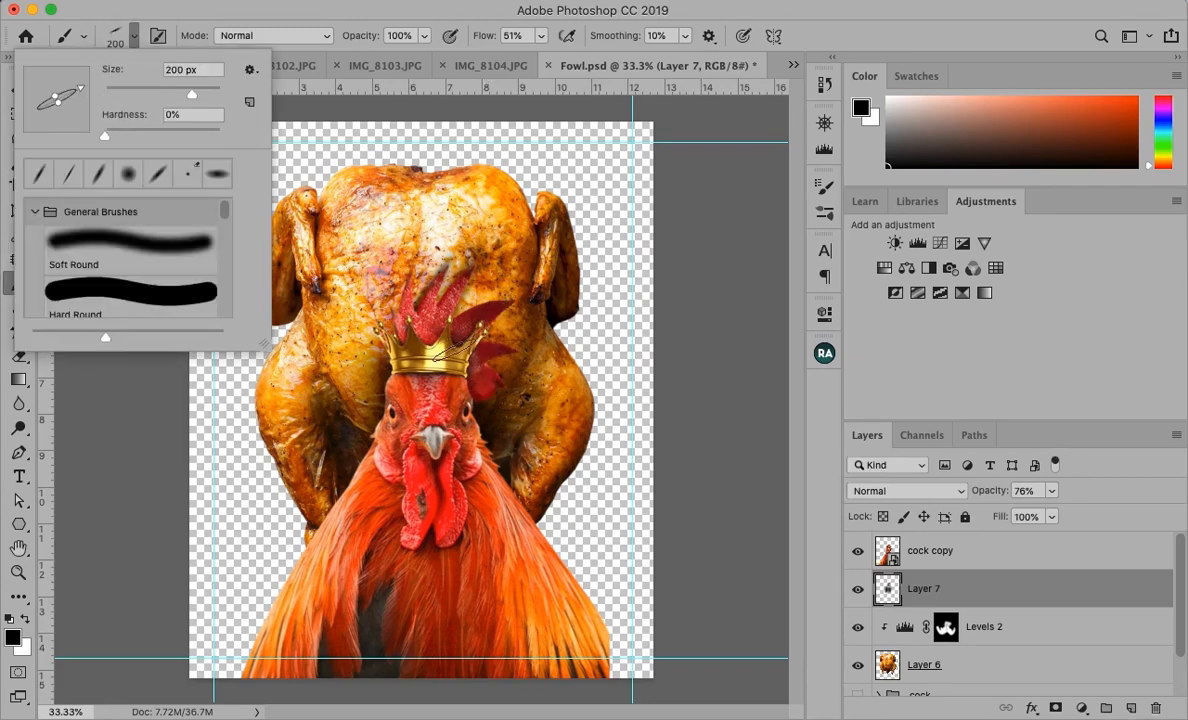
pyautogui.click(468, 316)
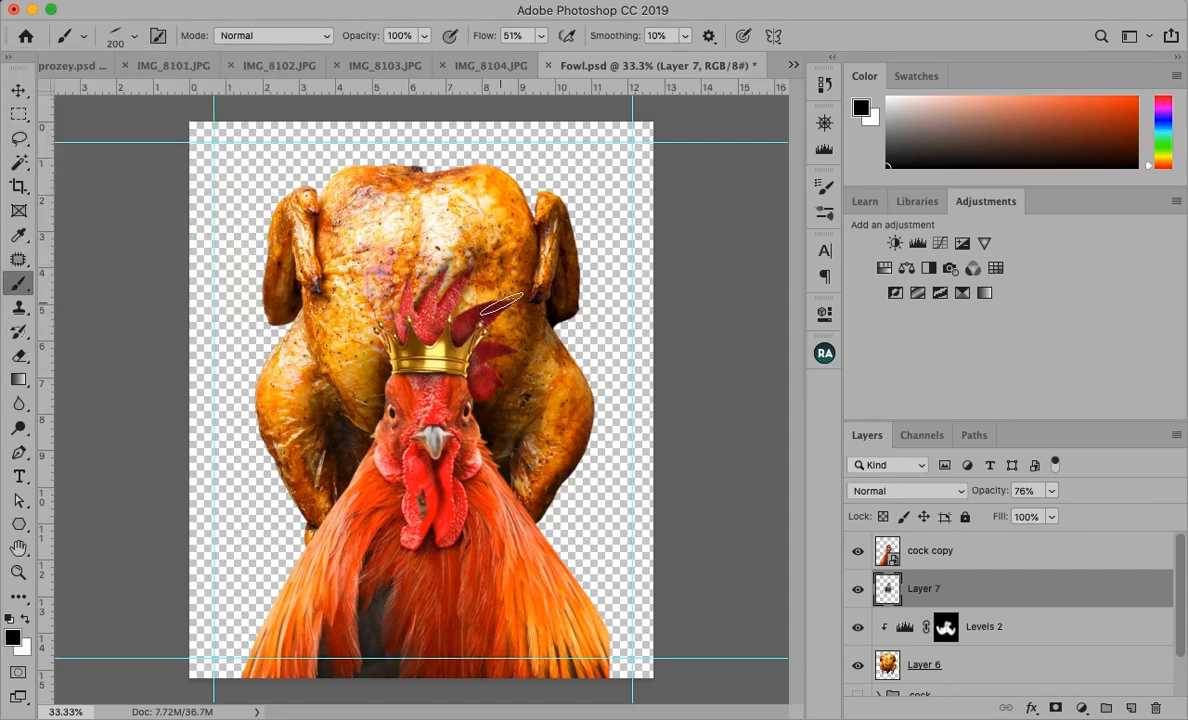
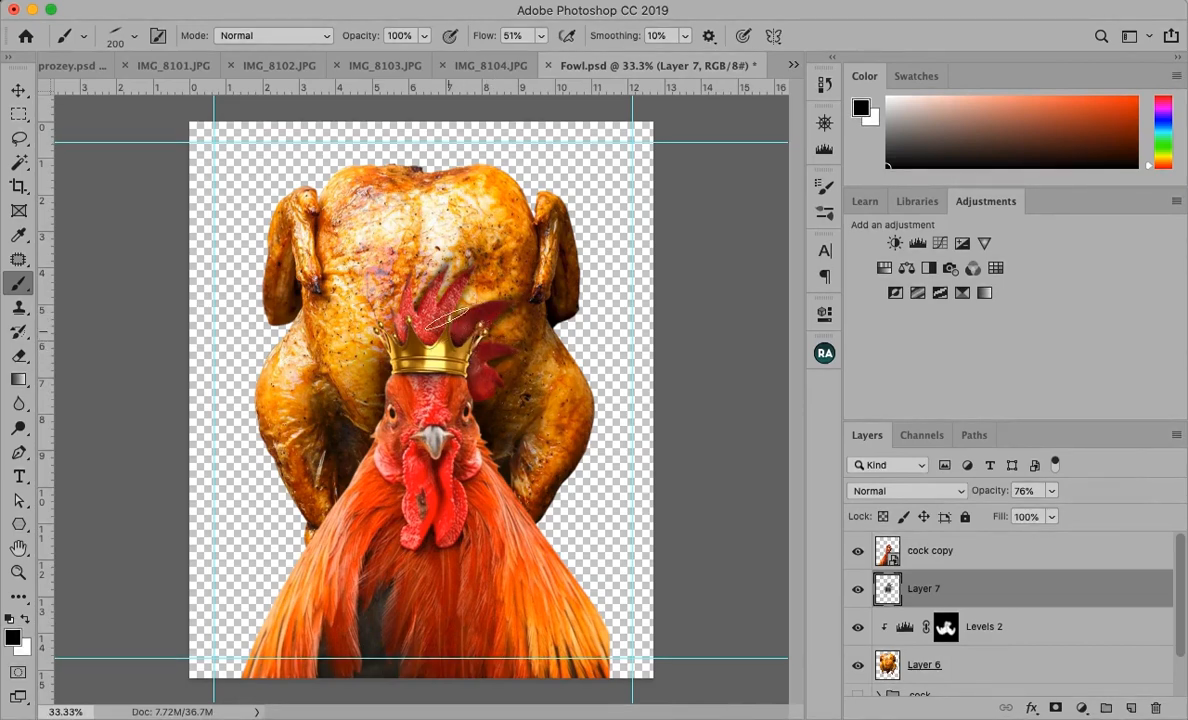
# Paint shadow beside the left comb spikes on Layer 7, rotating the elliptical brush tip leftward and then almost upright.
pyautogui.click(133, 39)
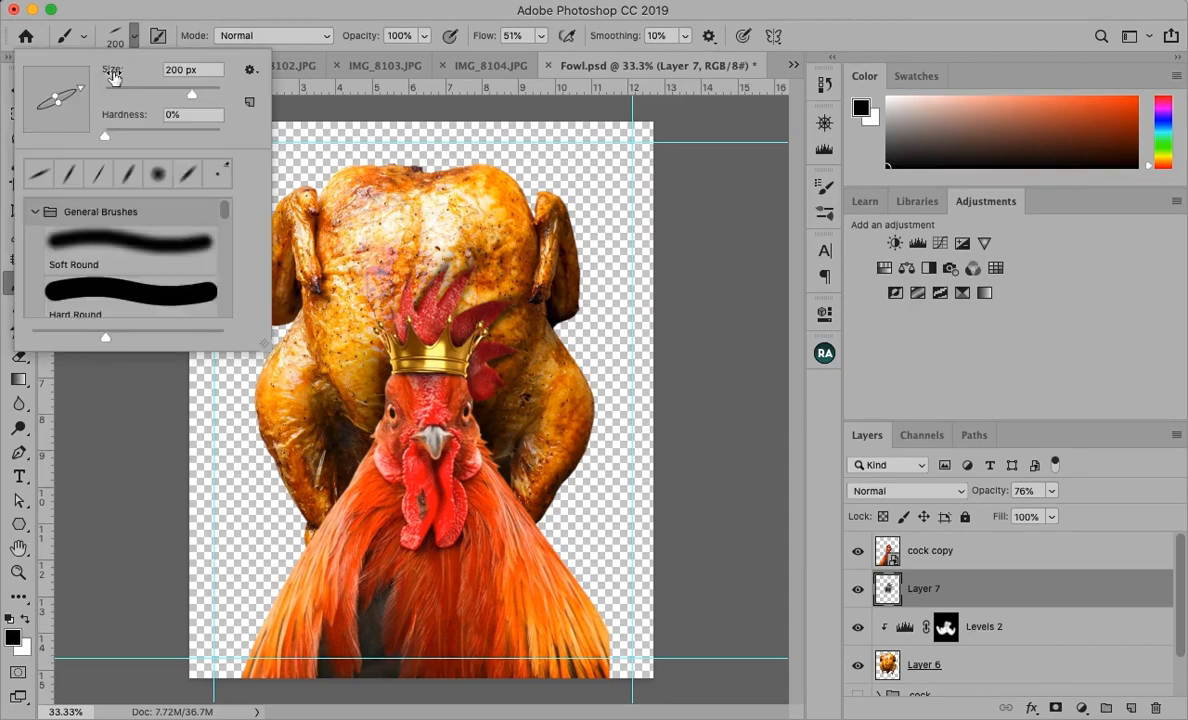
pyautogui.moveTo(84, 90); pyautogui.dragTo(46, 74)
pyautogui.click(397, 323)
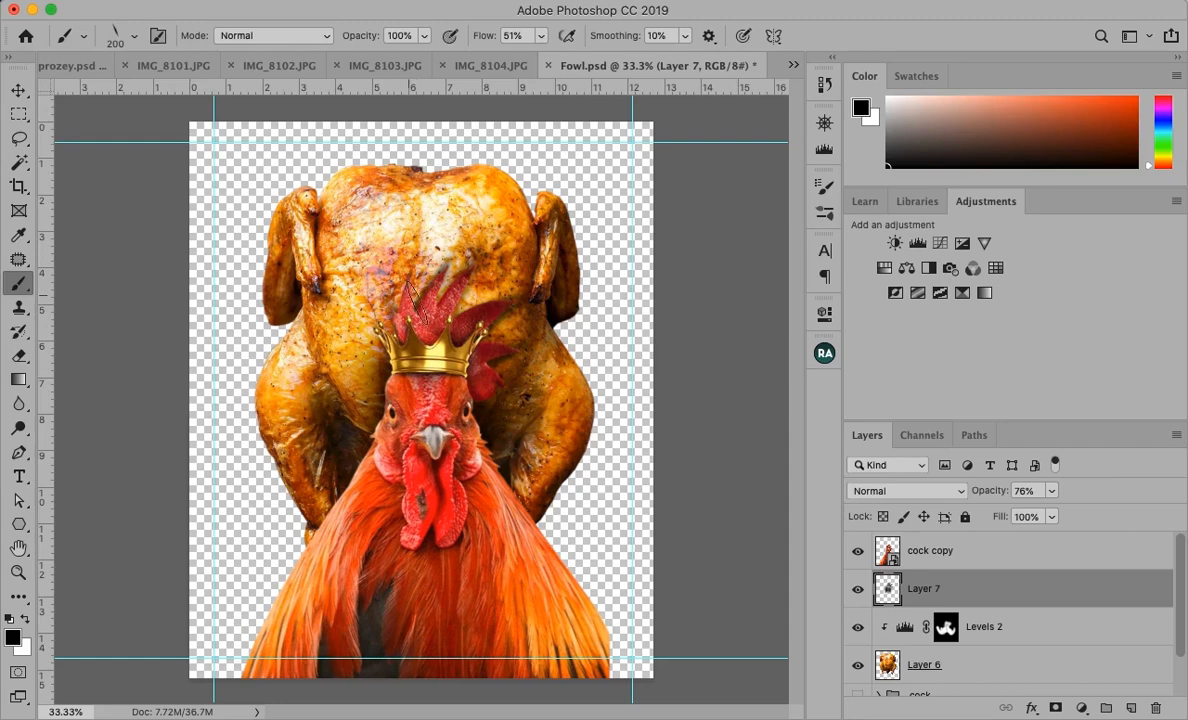
pyautogui.click(134, 36)
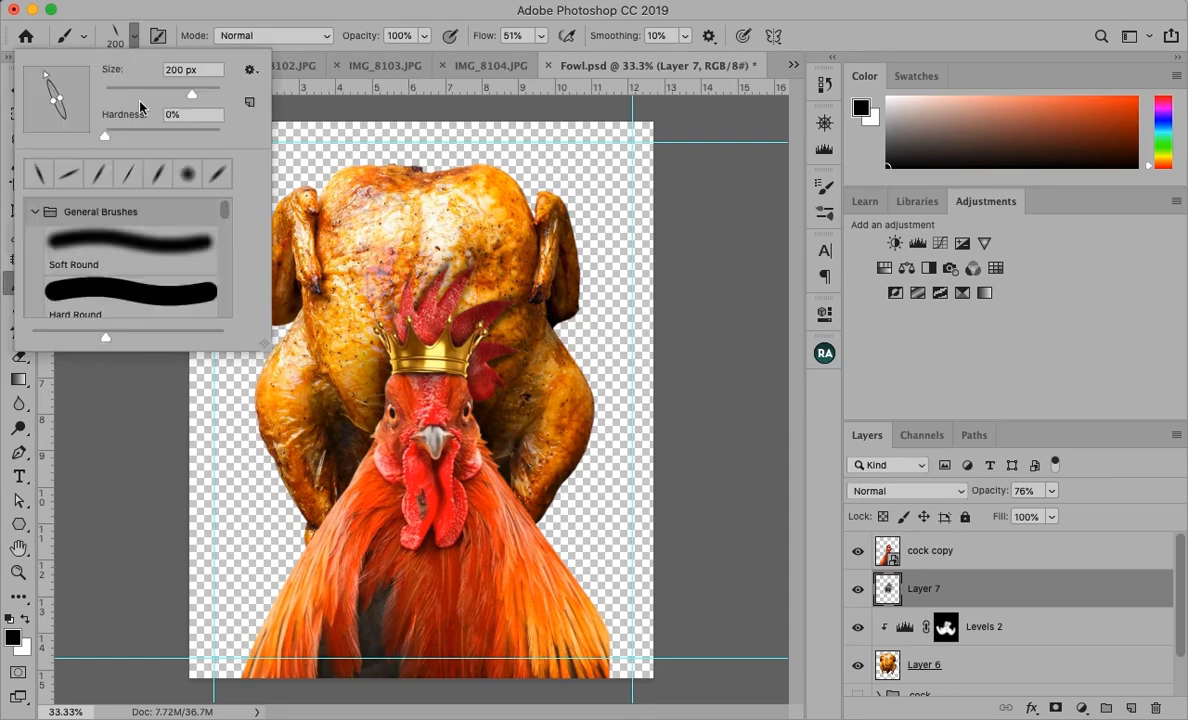
pyautogui.moveTo(48, 78); pyautogui.dragTo(63, 72)
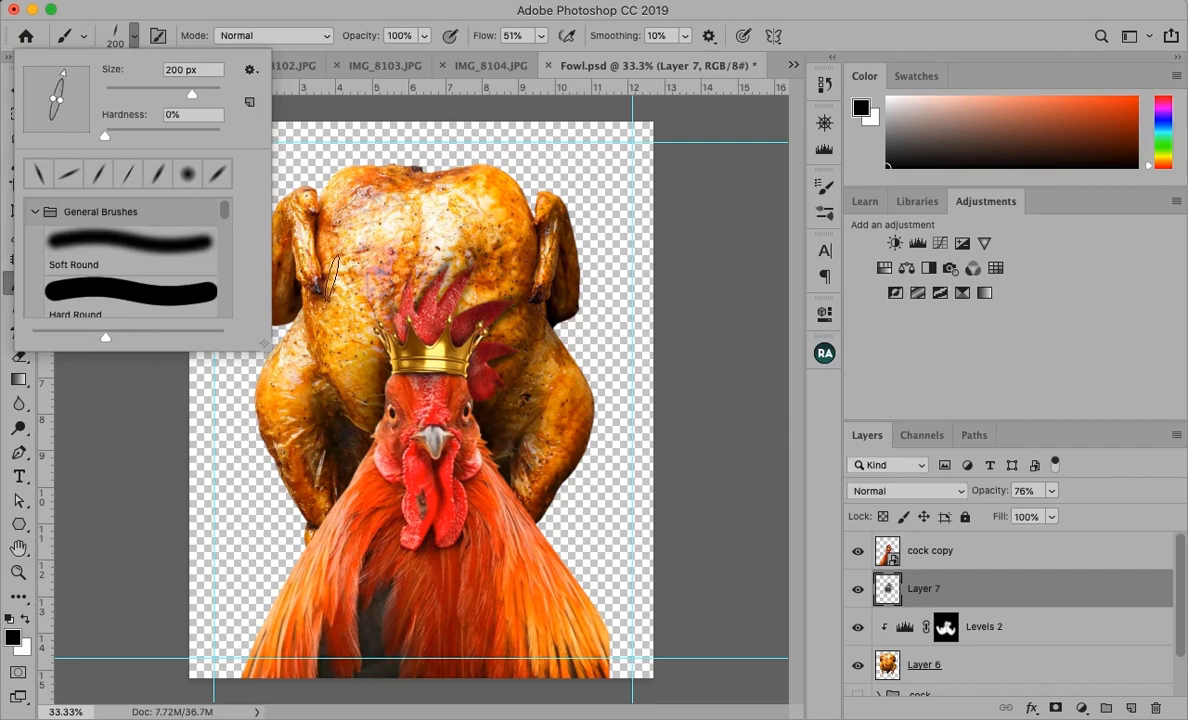
pyautogui.click(405, 293)
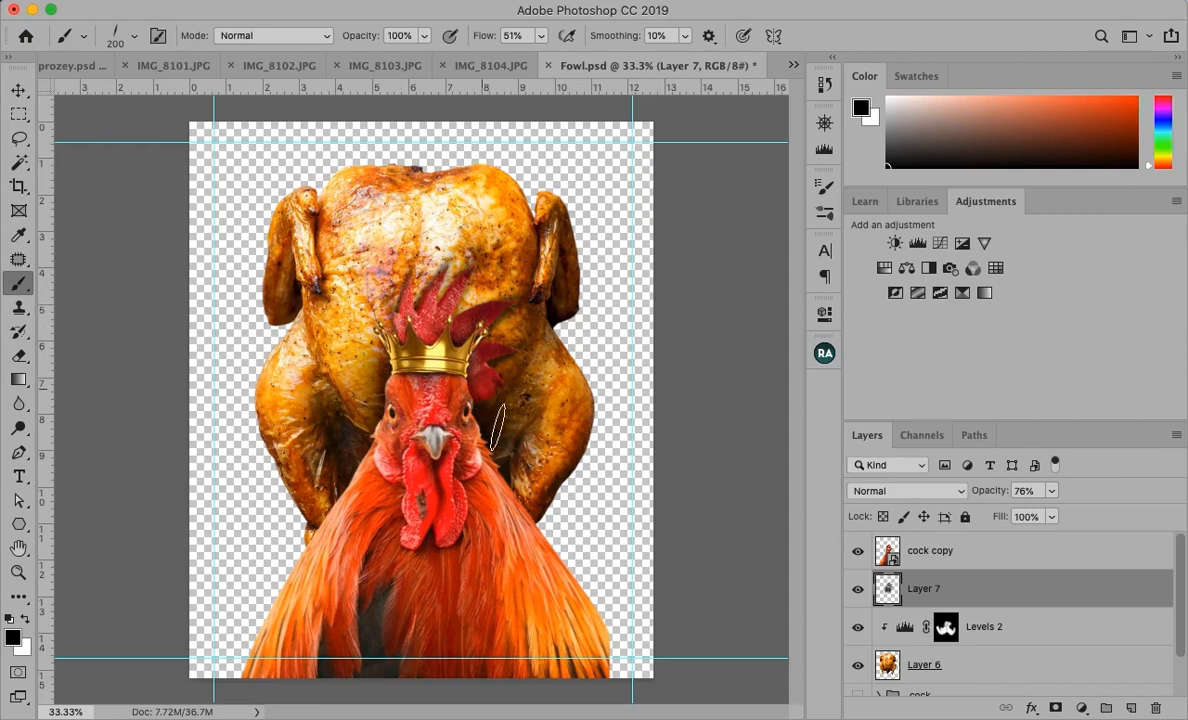
# Add a layer mask to cock copy and choose a round soft brush with 0% hardness.
pyautogui.click(17, 90)
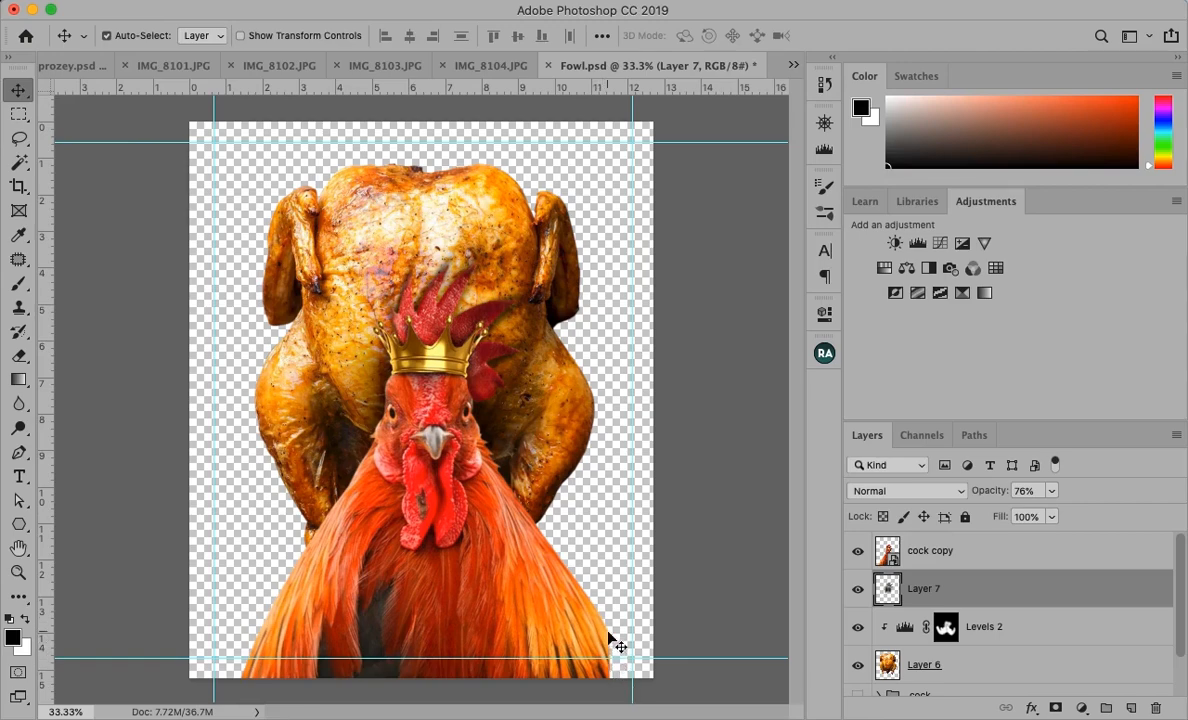
pyautogui.click(992, 561)
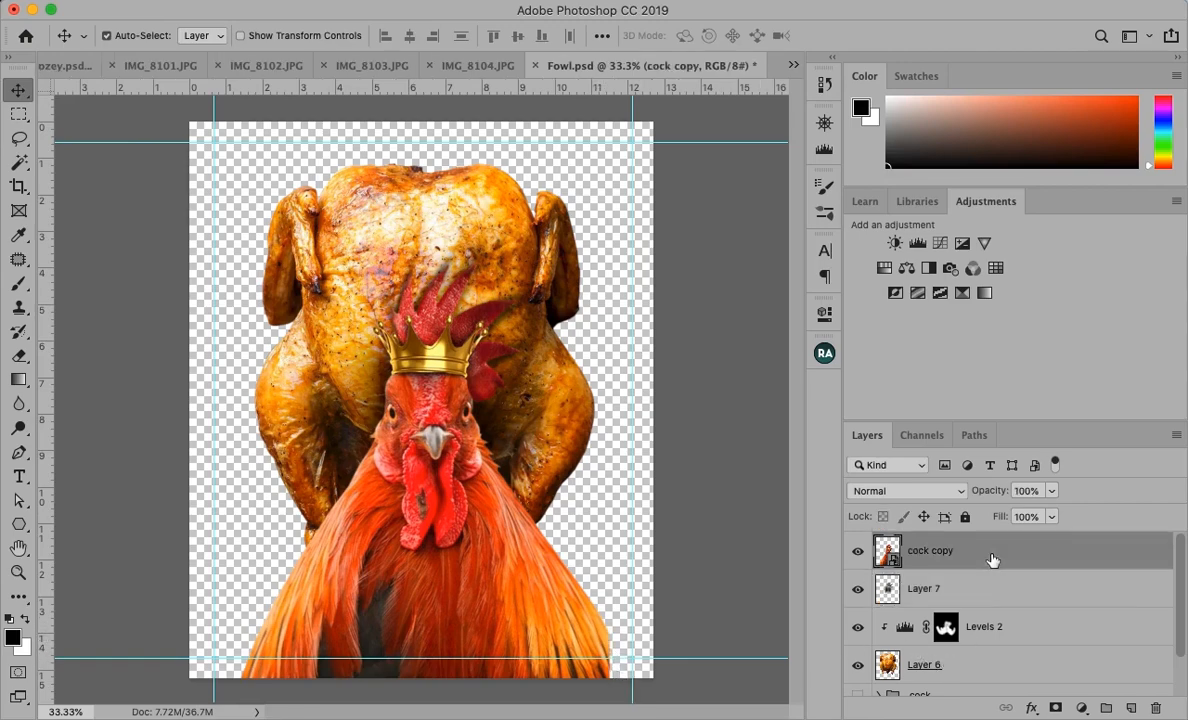
pyautogui.click(1055, 708)
pyautogui.press('b')
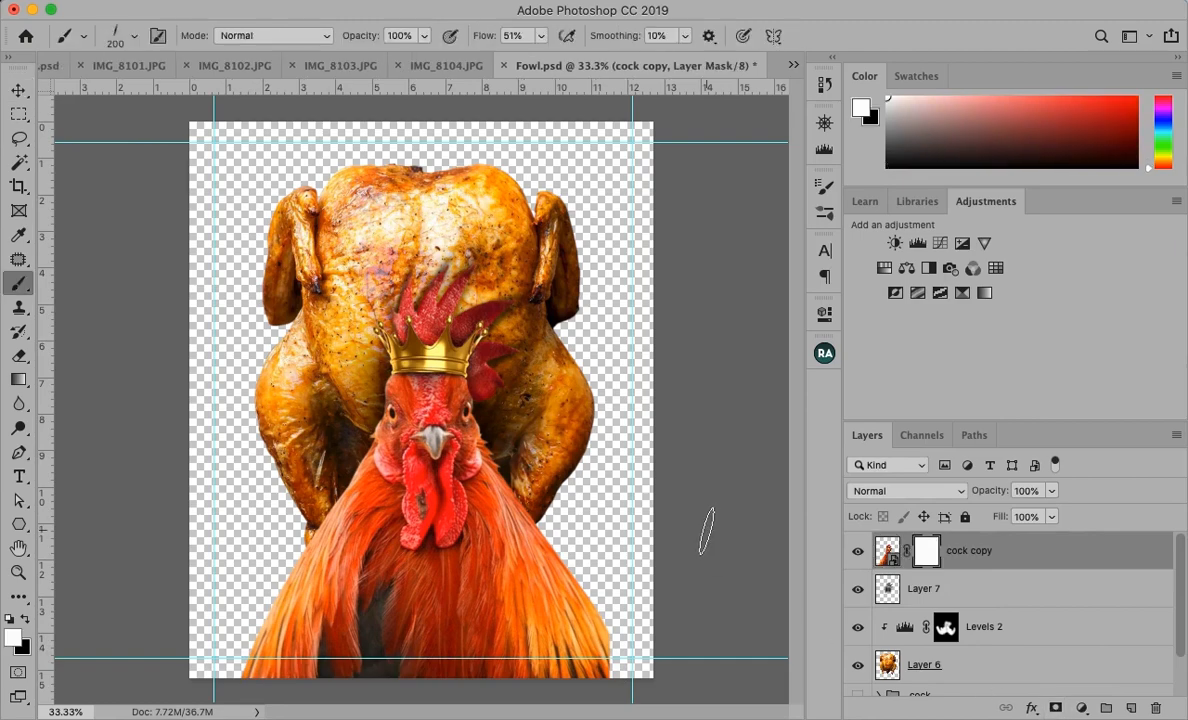
pyautogui.click(134, 36)
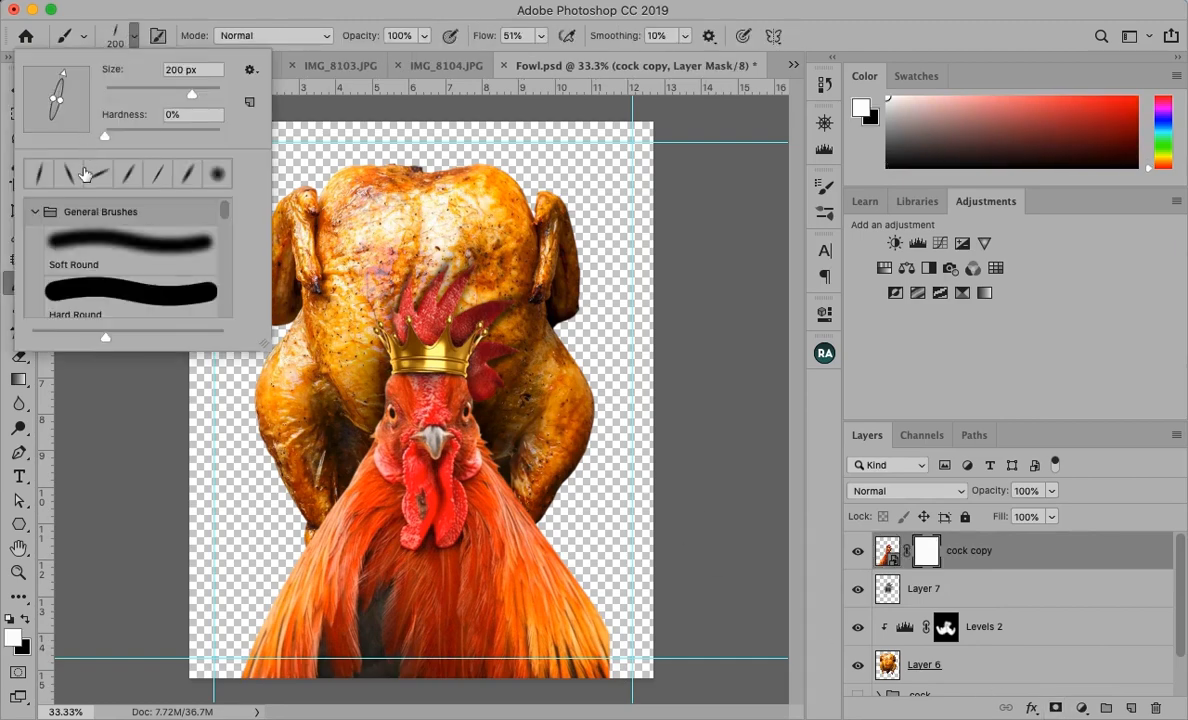
pyautogui.click(207, 175)
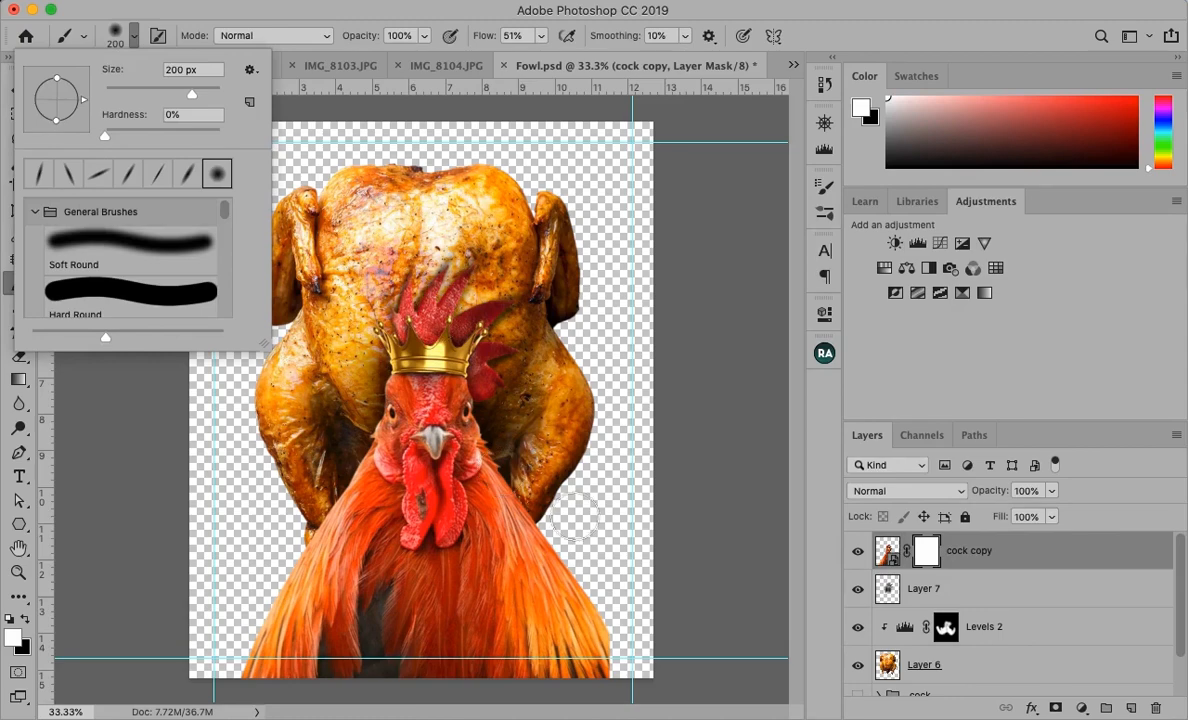
pyautogui.click(637, 615)
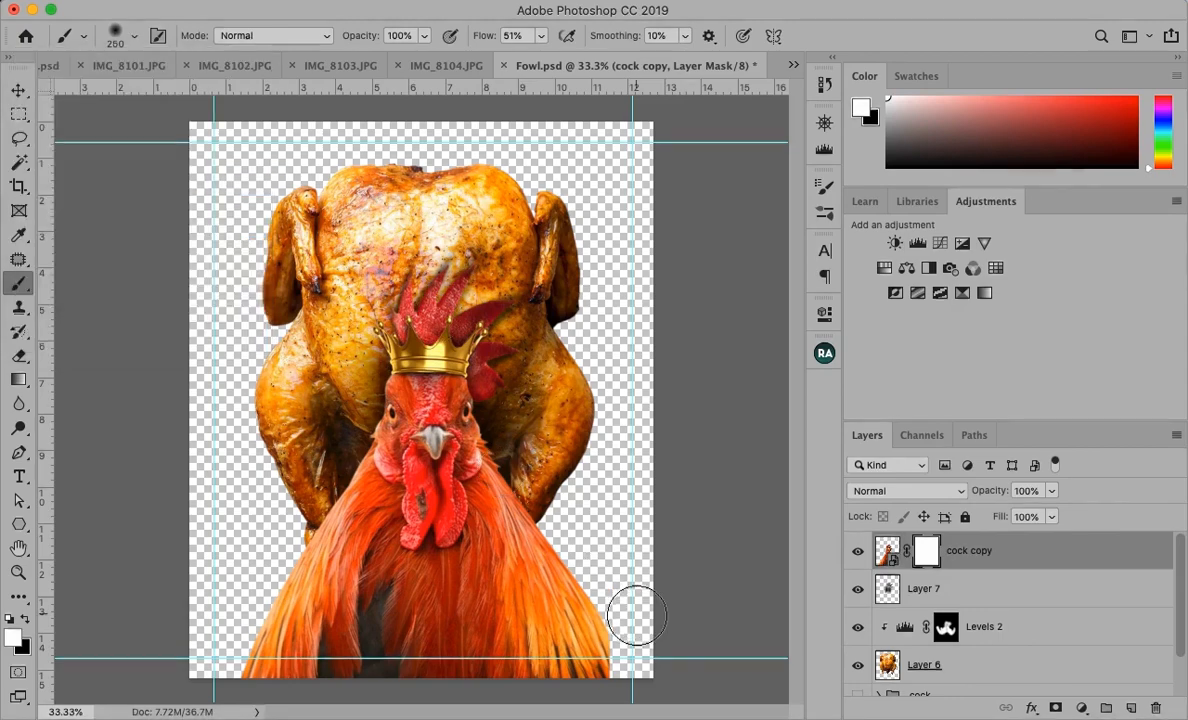
# Fade the lower right corner of the rooster's feathers by painting black on the cock copy mask with a 600 px brush.
pyautogui.press(']')
pyautogui.press(']')
pyautogui.press(']')
pyautogui.press(']')
pyautogui.press(']')
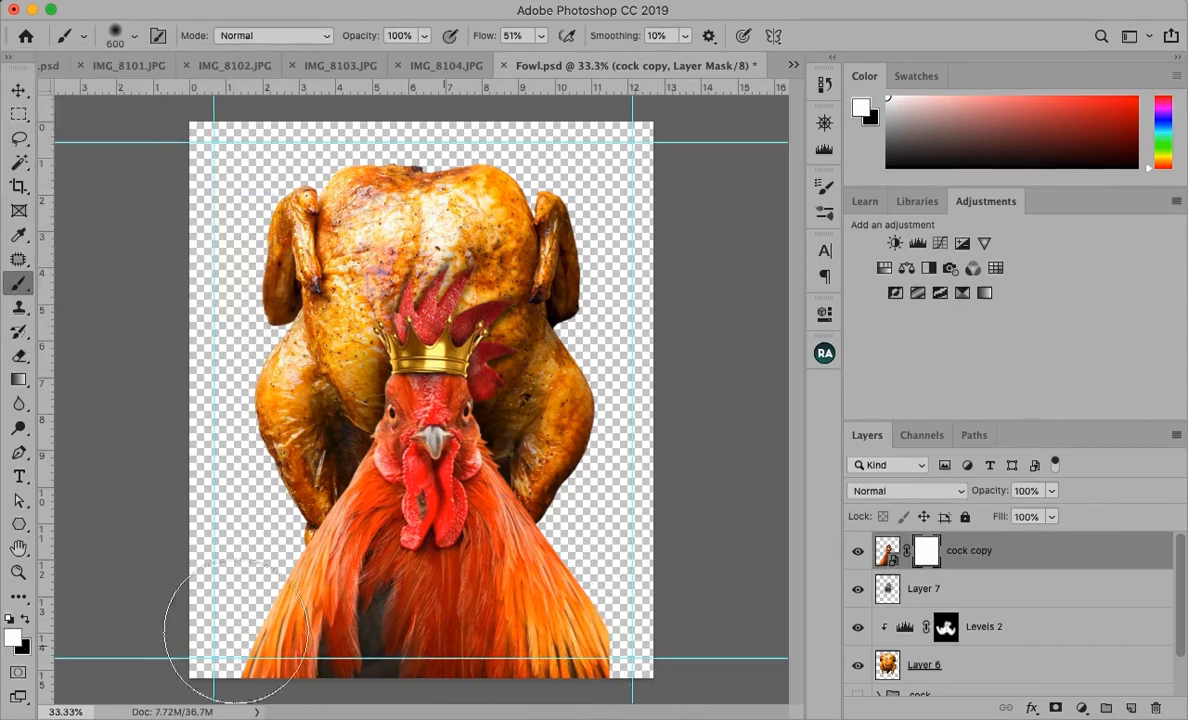
pyautogui.click(24, 621)
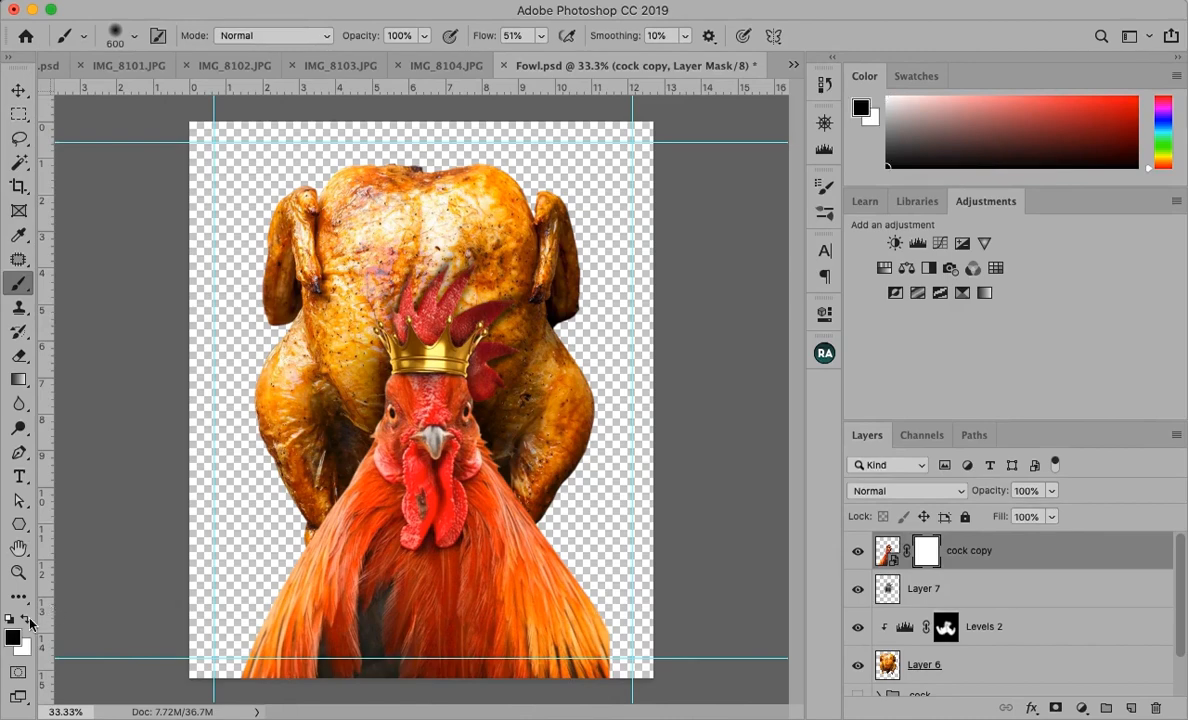
pyautogui.click(689, 641)
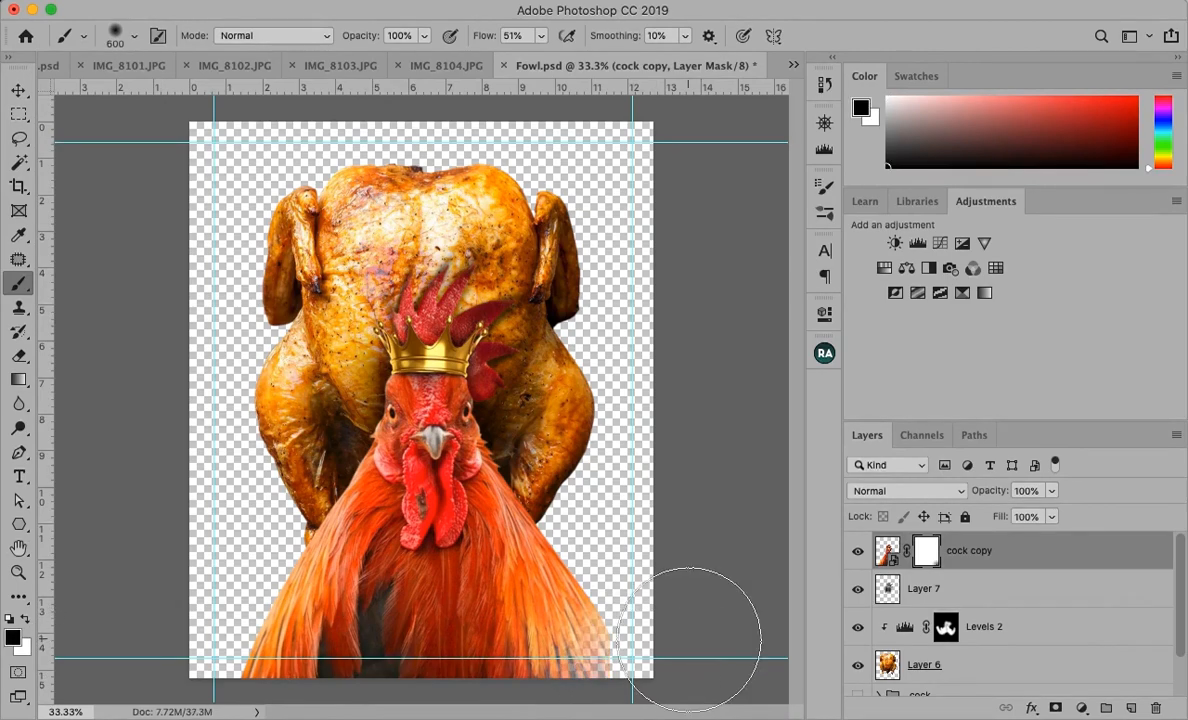
# Soften the rooster's lower right feather edge further on the cock copy mask with a 200 px black brush.
pyautogui.press('[')
pyautogui.press('[')
pyautogui.press('[')
pyautogui.press('[')
pyautogui.press('[')
pyautogui.press('[')
pyautogui.press('[')
pyautogui.press('[')
pyautogui.press('[')
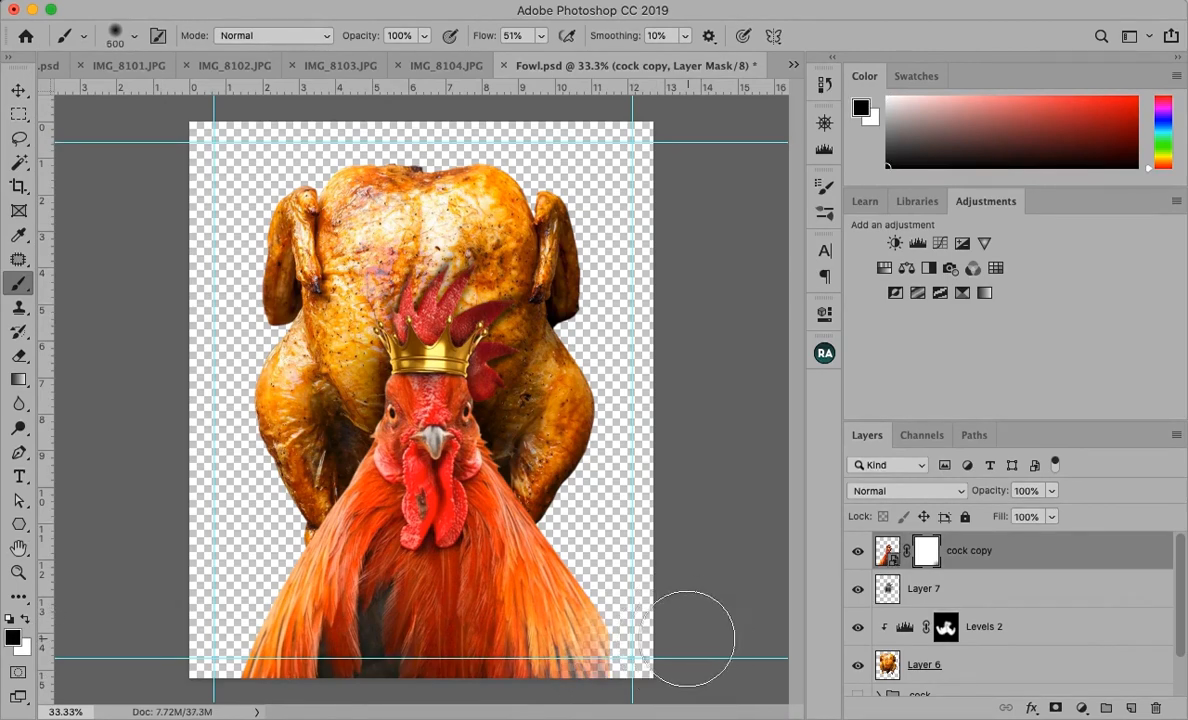
pyautogui.moveTo(624, 642); pyautogui.dragTo(633, 675)
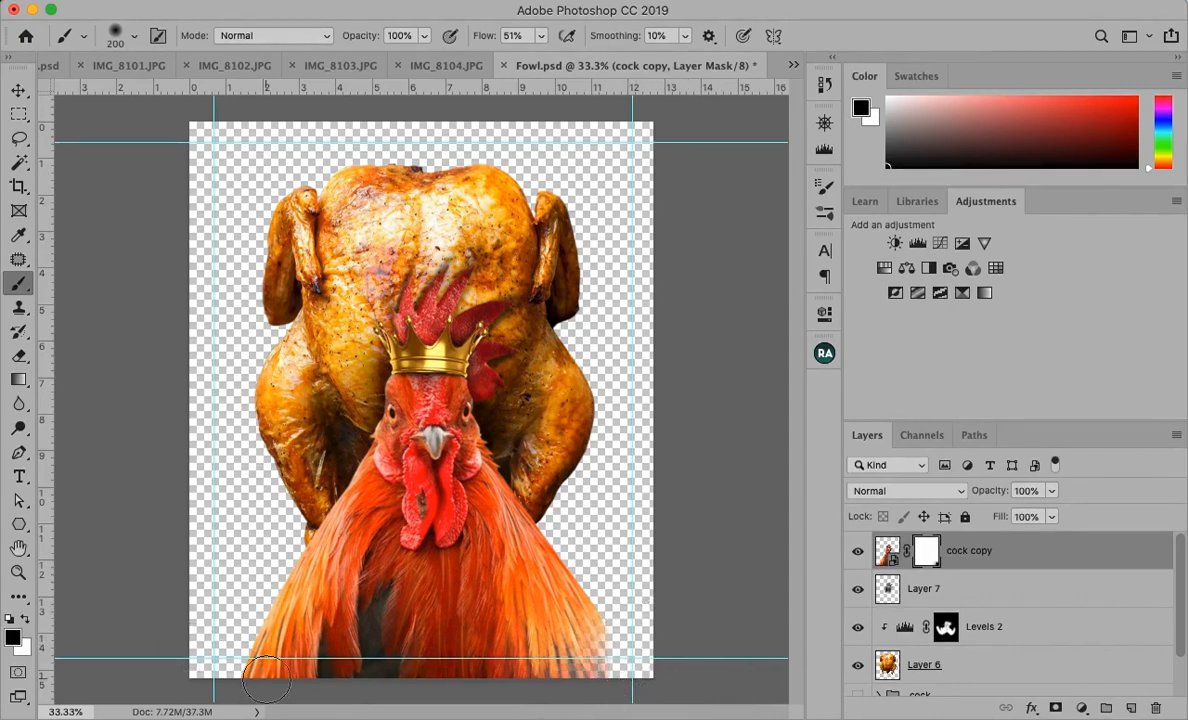
# Fade the lower left corner of the rooster's feathers on the cock copy mask with a 400 px black brush.
pyautogui.press(']')
pyautogui.press(']')
pyautogui.press(']')
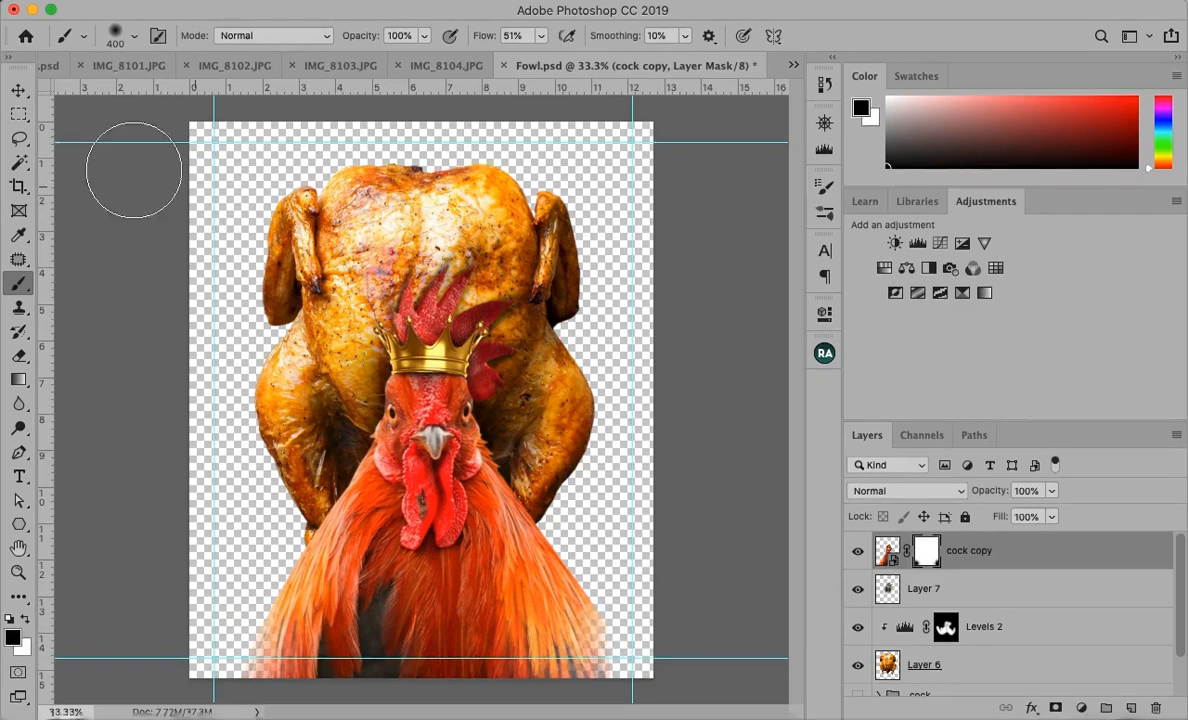
# Group the cock copy, Layer 7, Levels 2 and Layer 6 layers and name the group main.
pyautogui.click(18, 89)
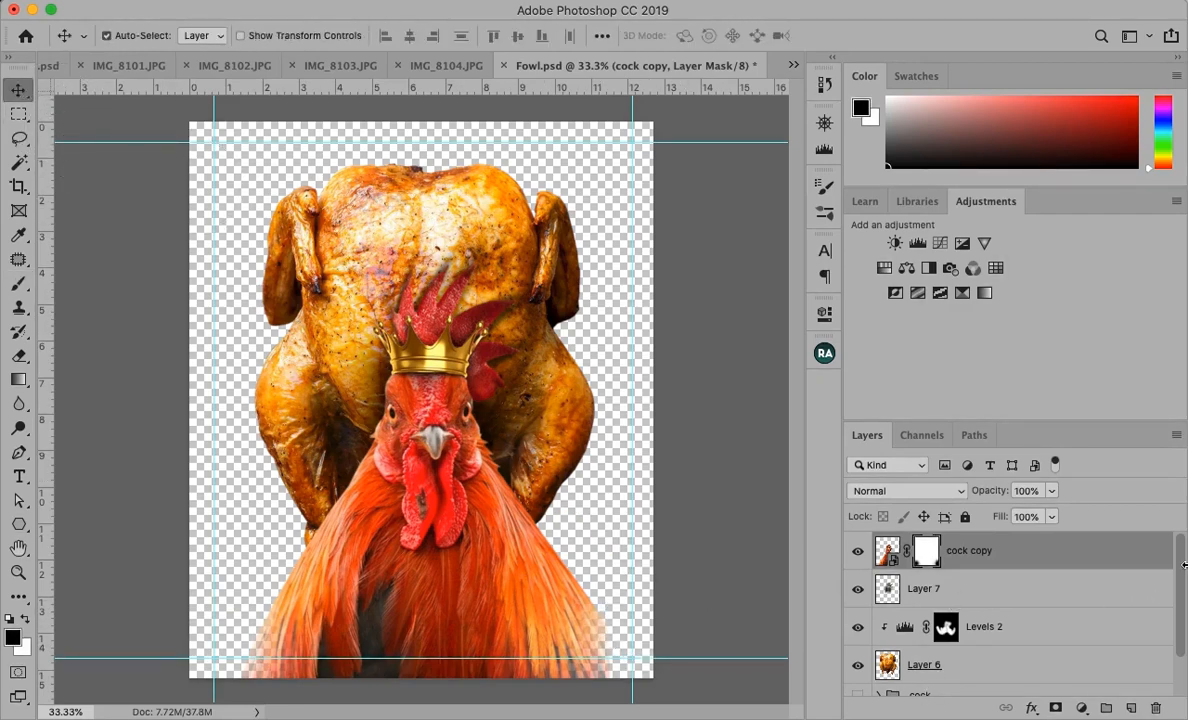
pyautogui.moveTo(1184, 558); pyautogui.dragTo(1184, 663)
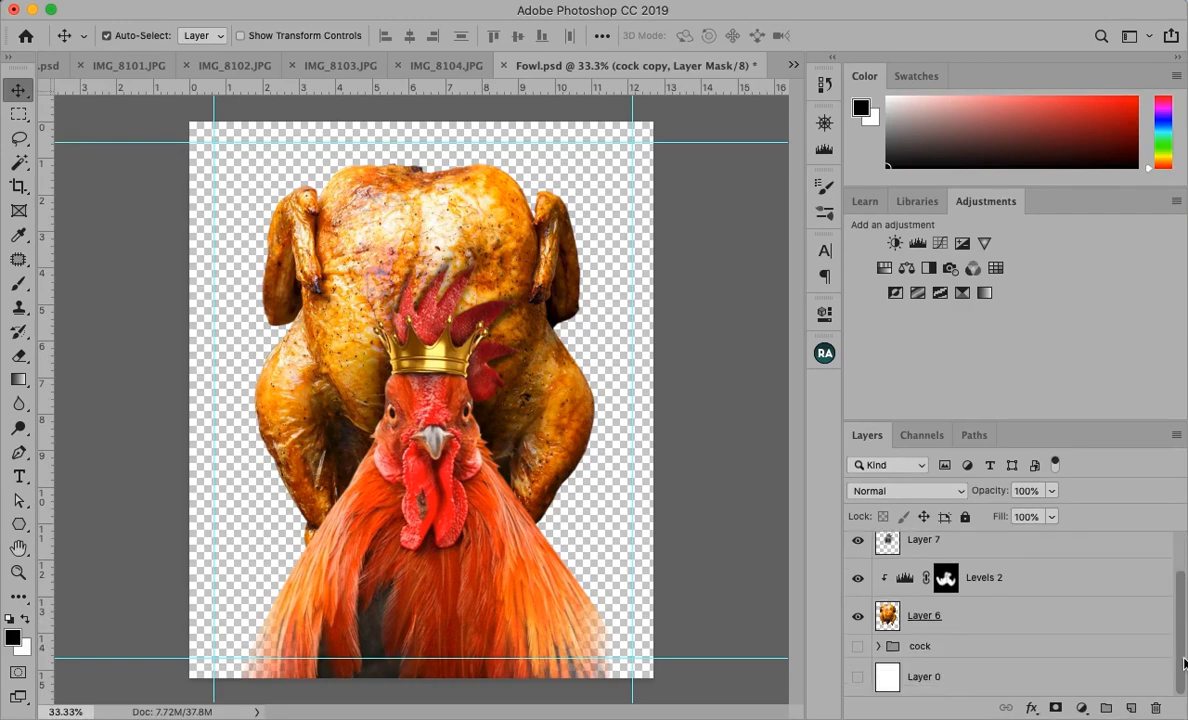
pyautogui.click(1083, 633)
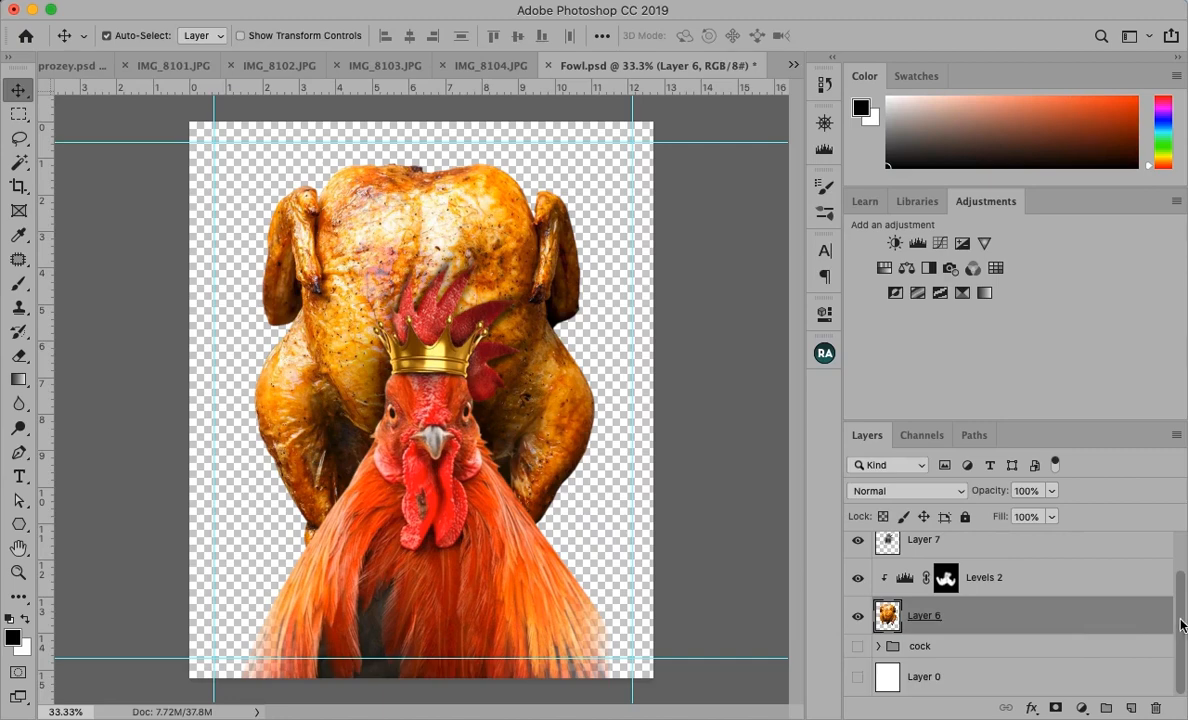
pyautogui.moveTo(1181, 622); pyautogui.dragTo(1179, 618)
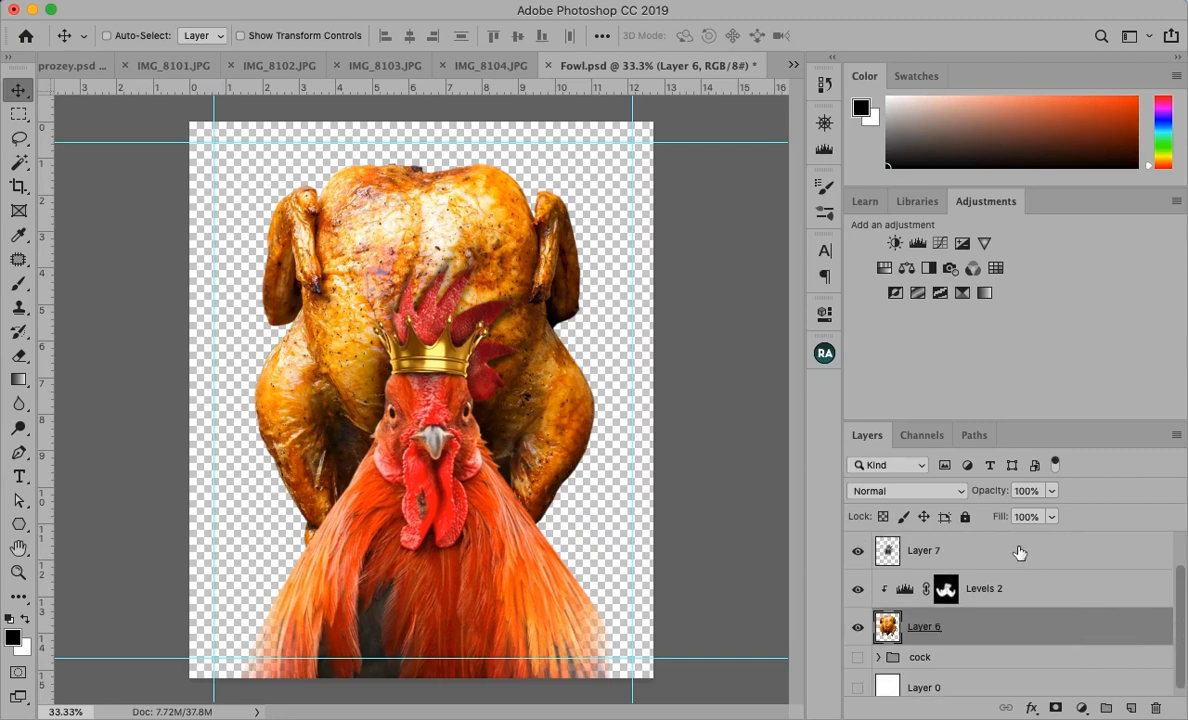
pyautogui.keyDown('super'); pyautogui.click(1019, 552); pyautogui.keyUp('super')
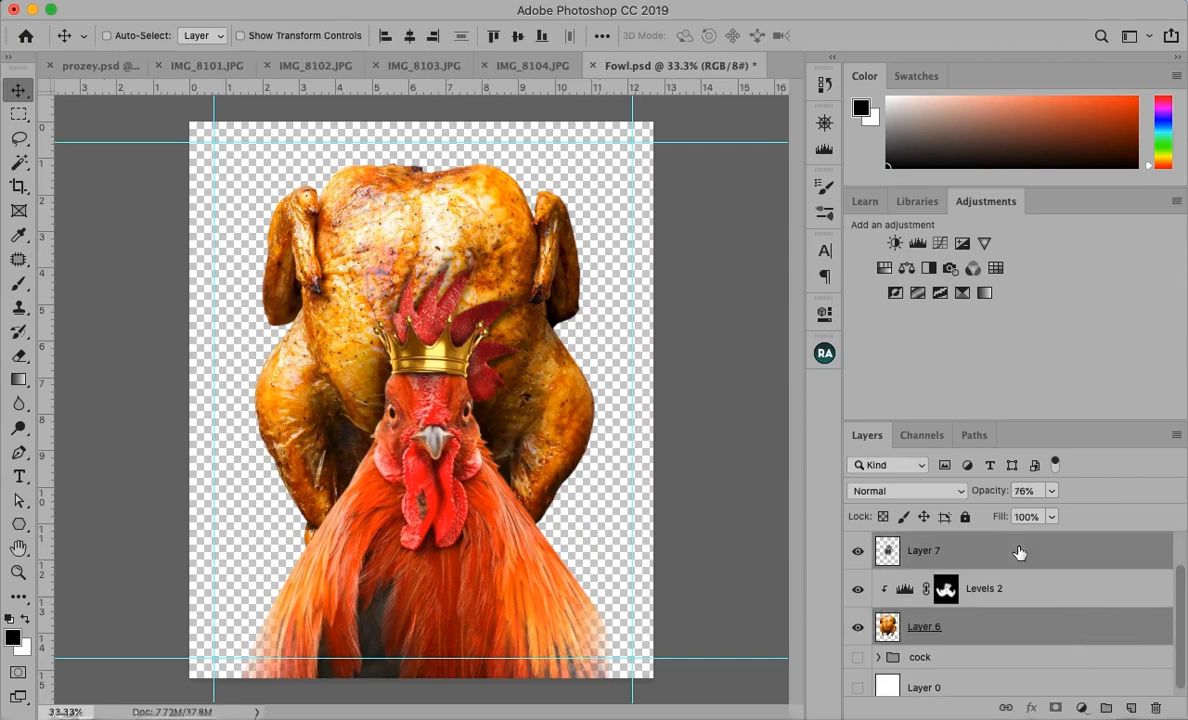
pyautogui.keyDown('super'); pyautogui.click(1041, 598); pyautogui.keyUp('super')
pyautogui.moveTo(1181, 590); pyautogui.dragTo(1180, 562)
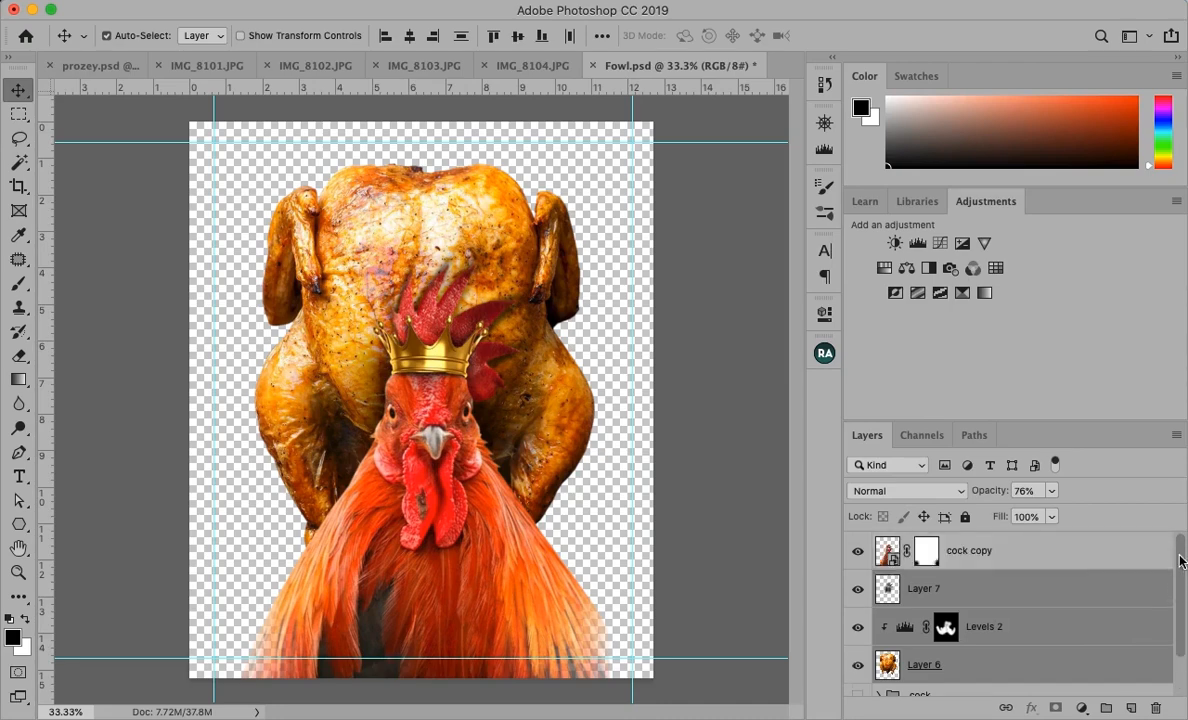
pyautogui.keyDown('super'); pyautogui.click(1067, 568); pyautogui.keyUp('super')
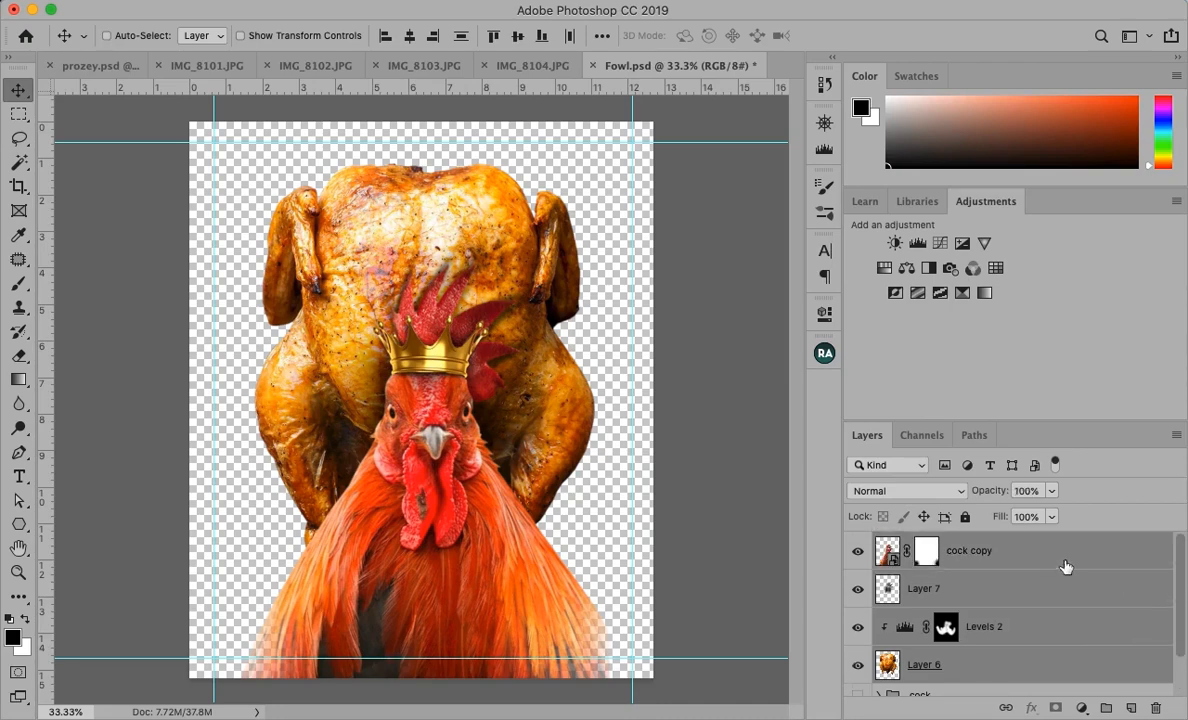
pyautogui.press('super+g')
pyautogui.doubleClick(925, 543)
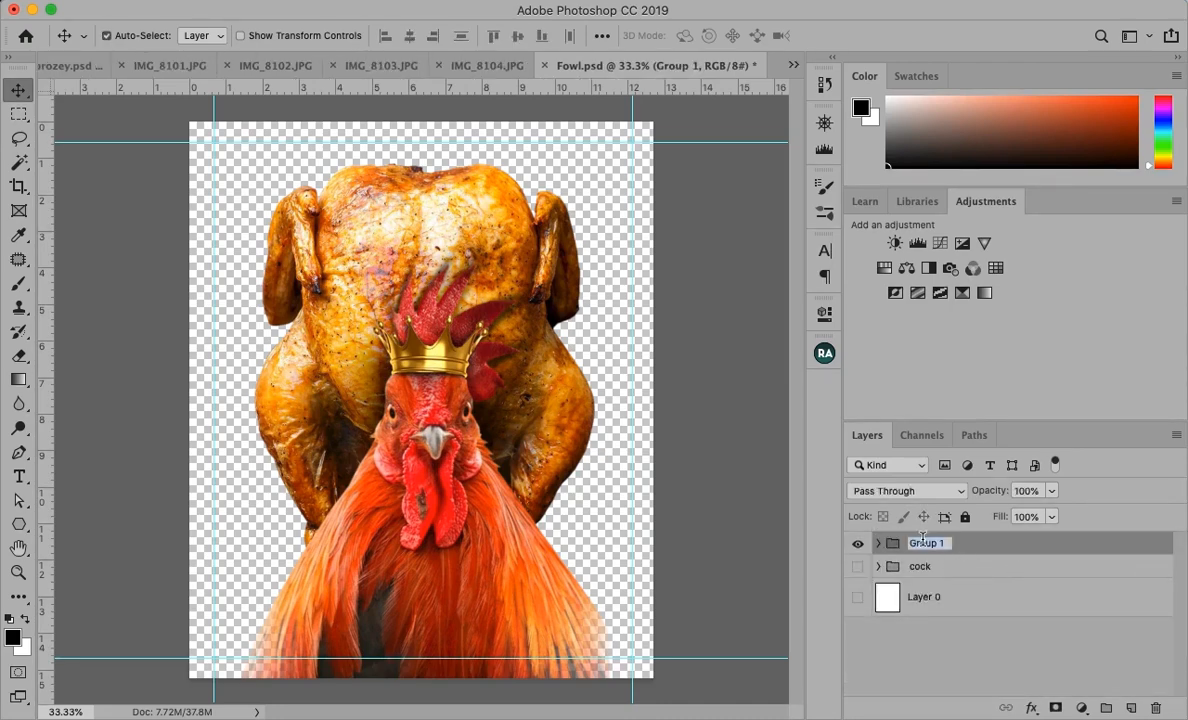
pyautogui.press('Return')
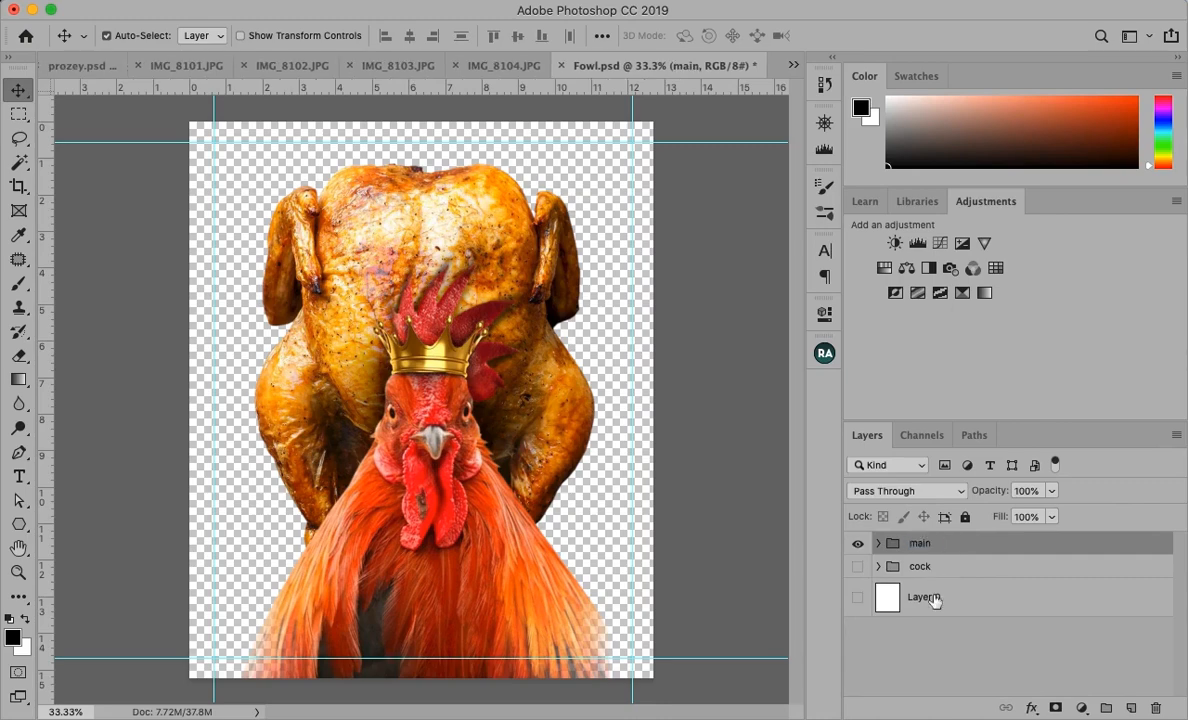
# Show Layer 0 and give it a Color Overlay of ffbb5a, sampled from the rooster's lower orange feathers.
pyautogui.click(858, 598)
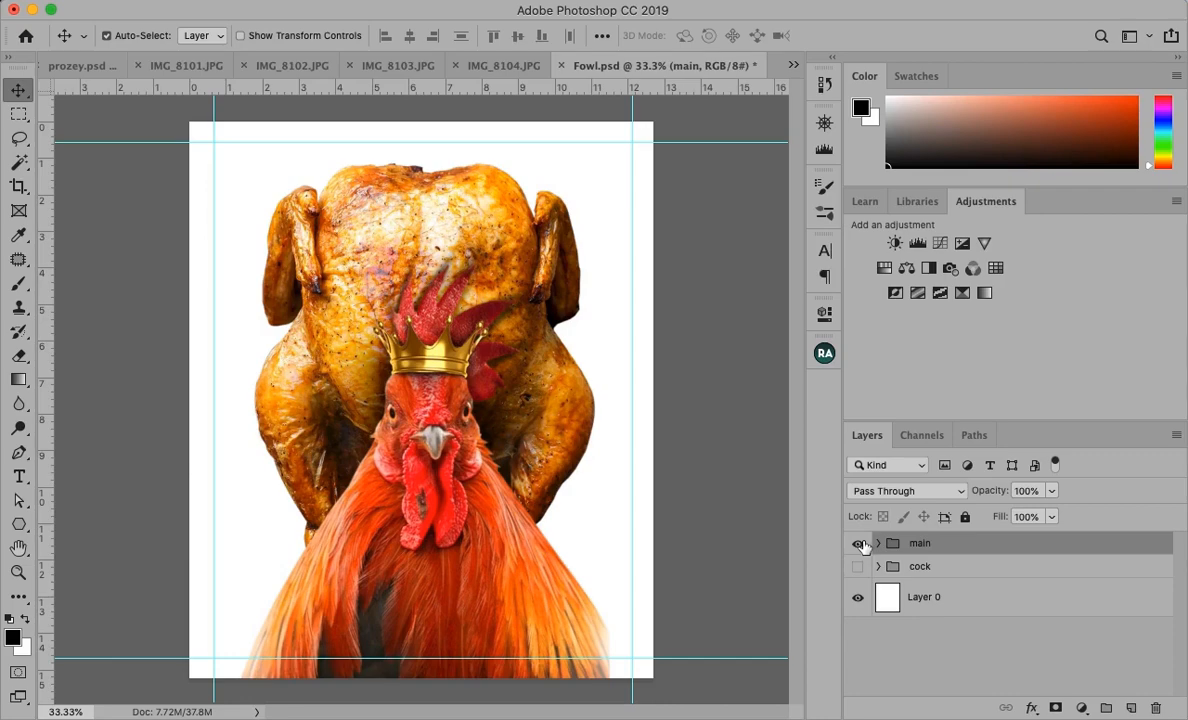
pyautogui.click(960, 606)
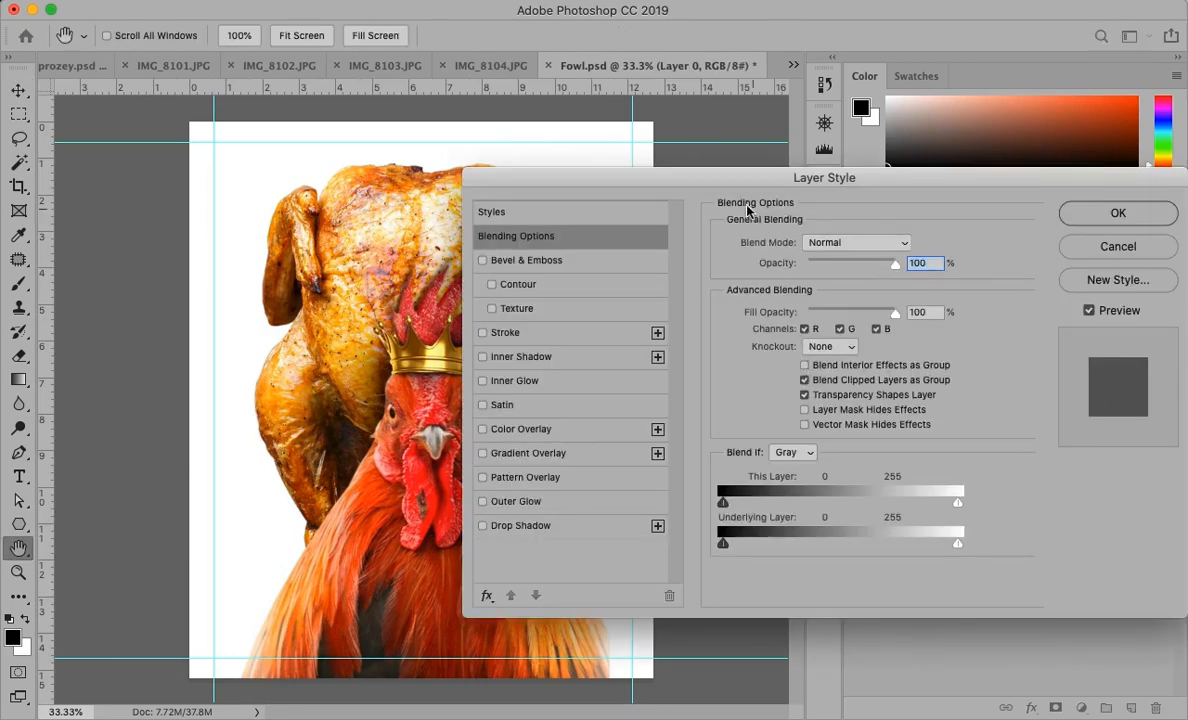
pyautogui.moveTo(748, 210); pyautogui.dragTo(888, 189)
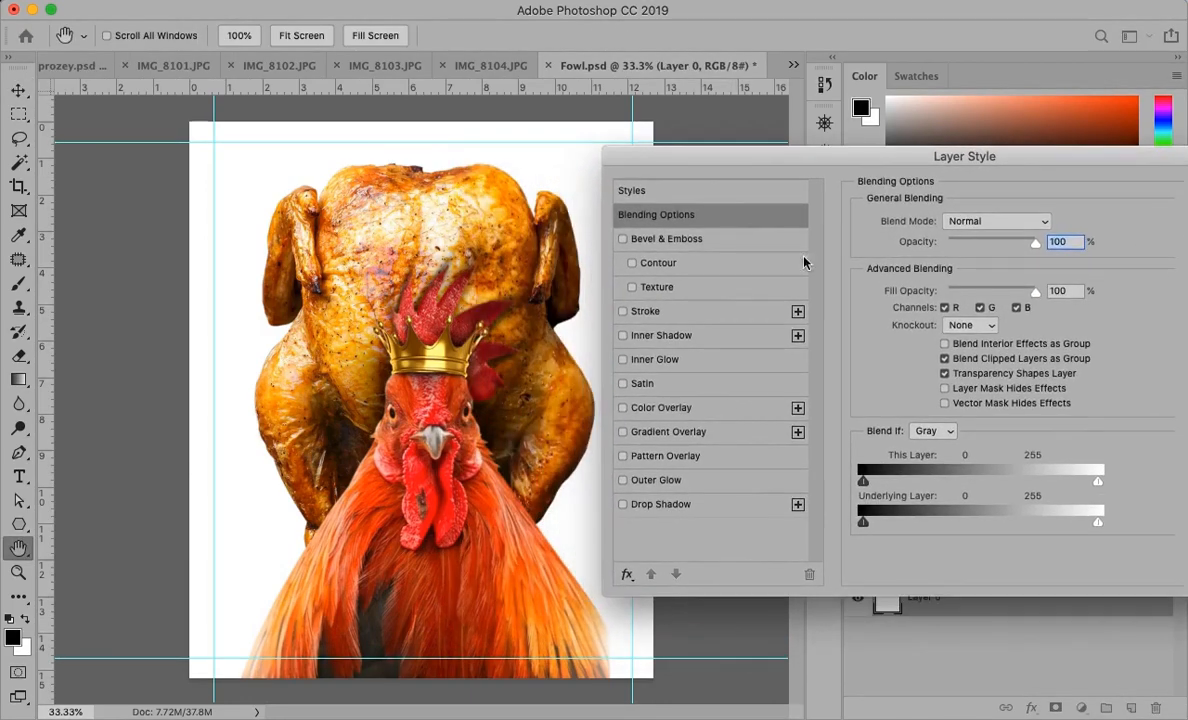
pyautogui.click(760, 407)
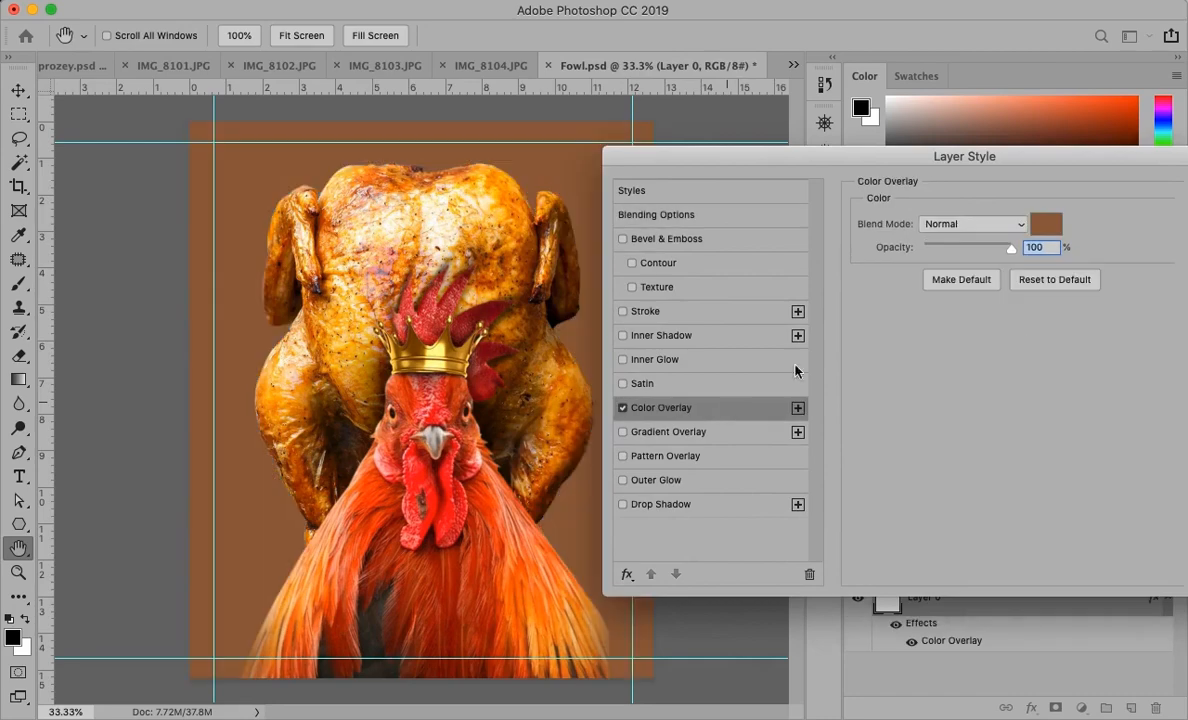
pyautogui.click(1045, 224)
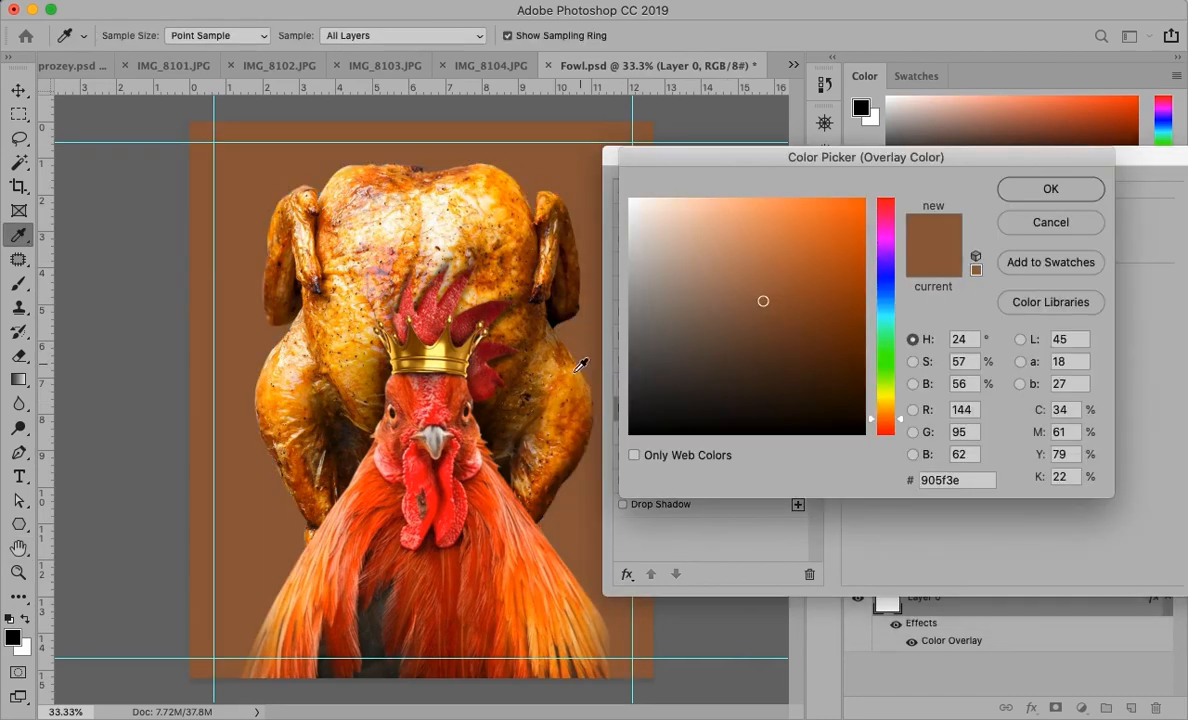
pyautogui.click(534, 633)
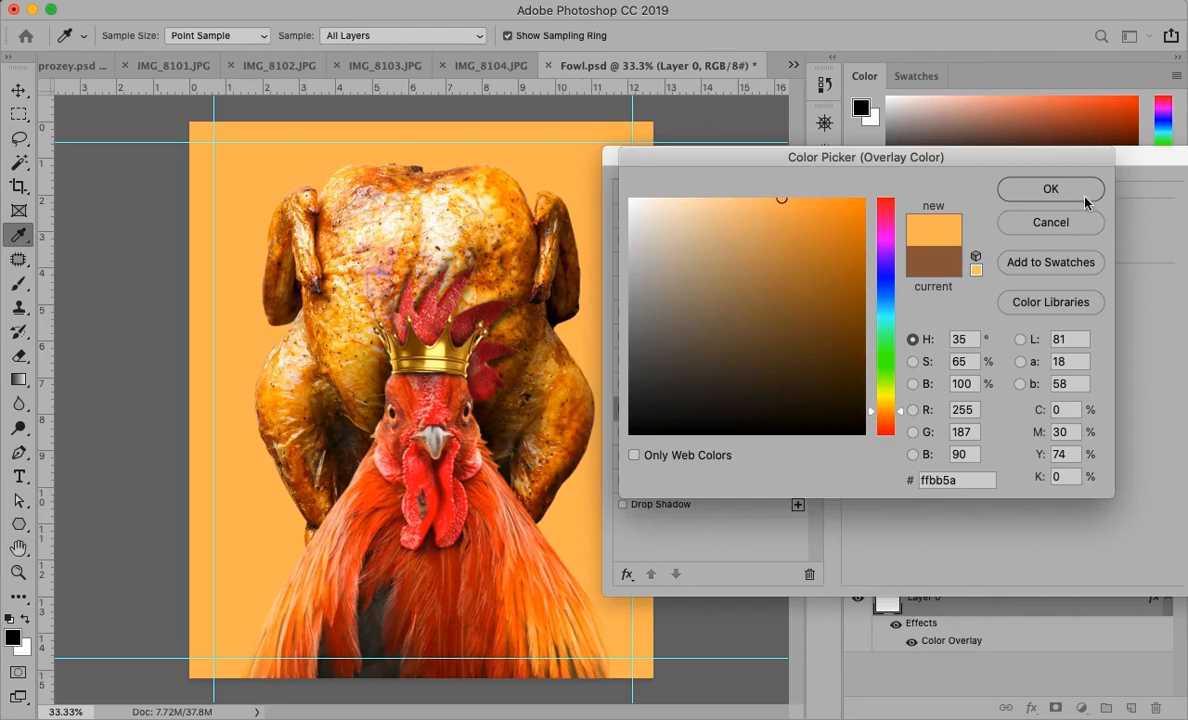
pyautogui.click(1050, 189)
pyautogui.moveTo(1056, 165); pyautogui.dragTo(858, 203)
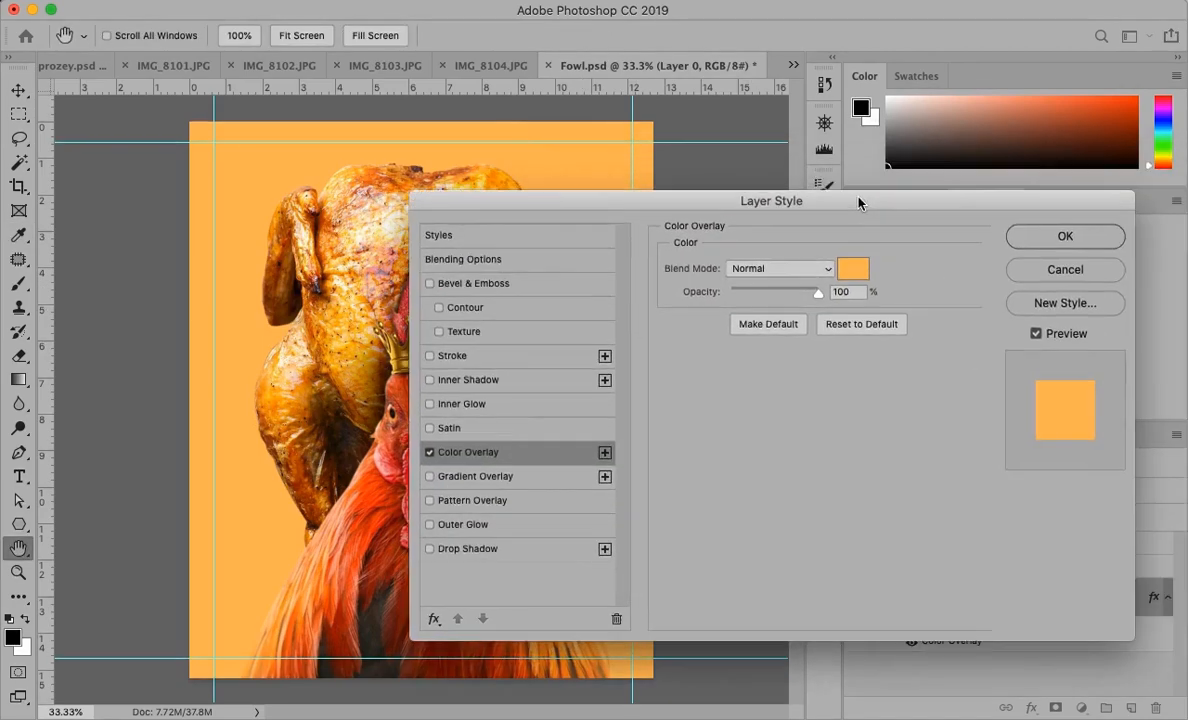
pyautogui.press('Return')
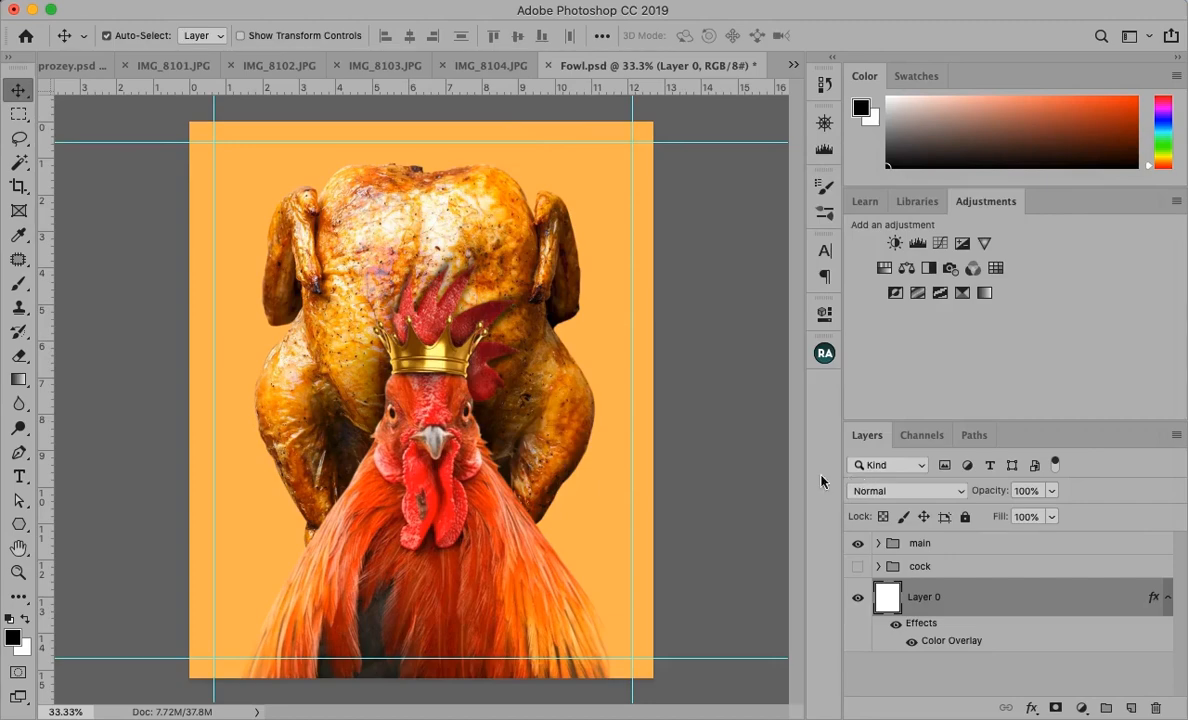
# Hide the main group, add a new layer above Layer 0, and set the brush's foreground color to f8dbb2.
pyautogui.click(857, 544)
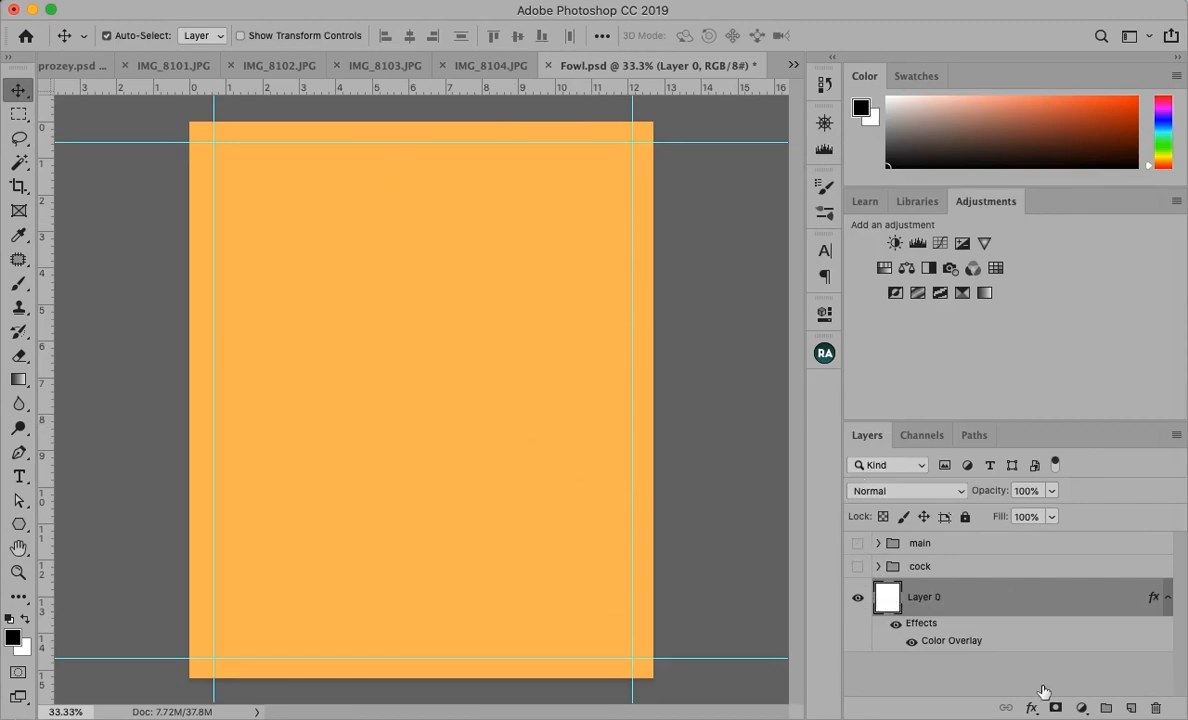
pyautogui.click(1129, 709)
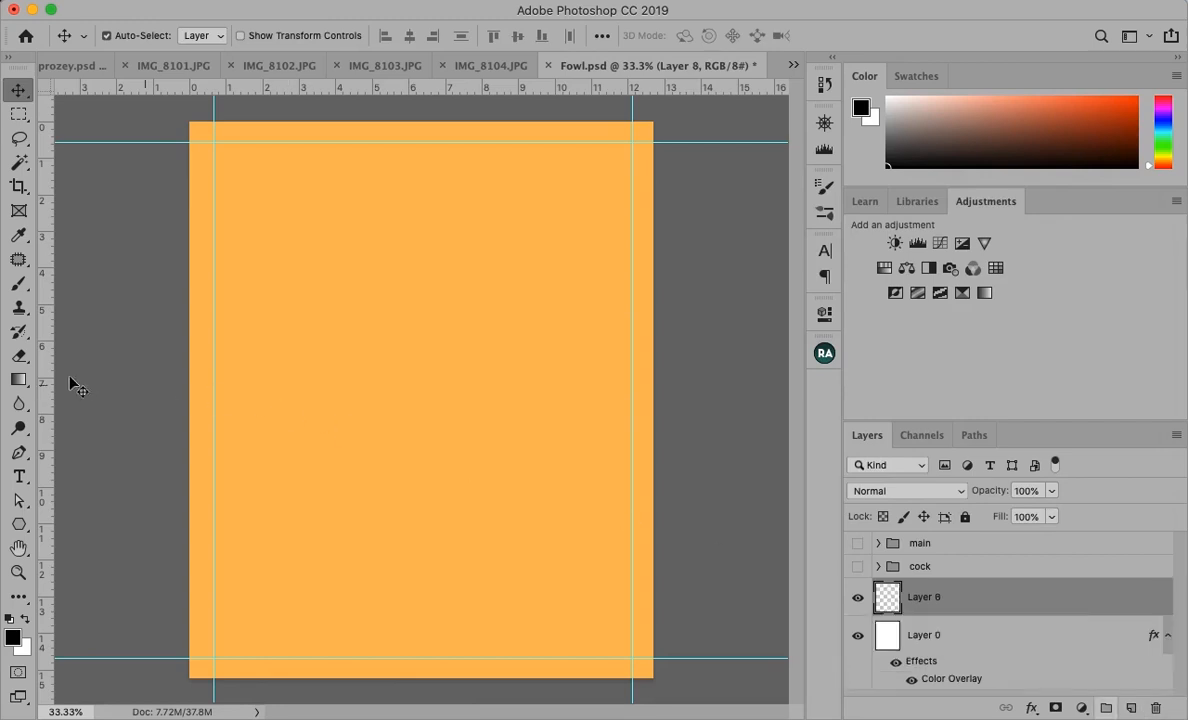
pyautogui.click(18, 283)
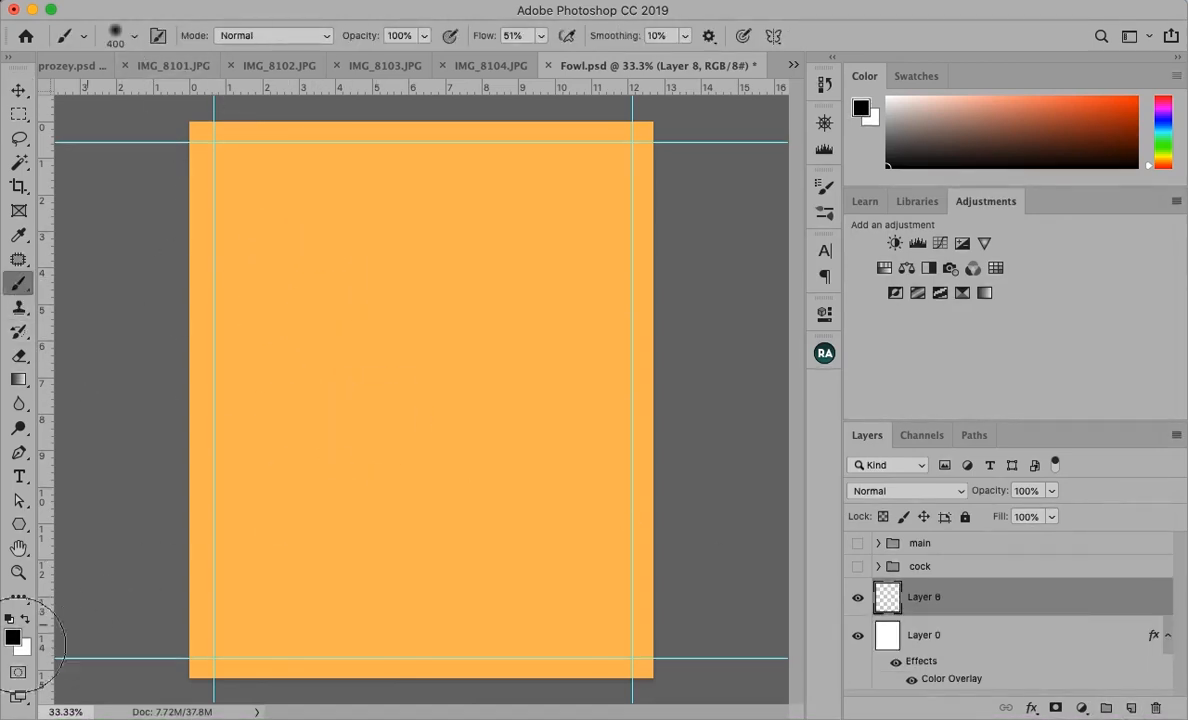
pyautogui.click(12, 637)
pyautogui.click(372, 352)
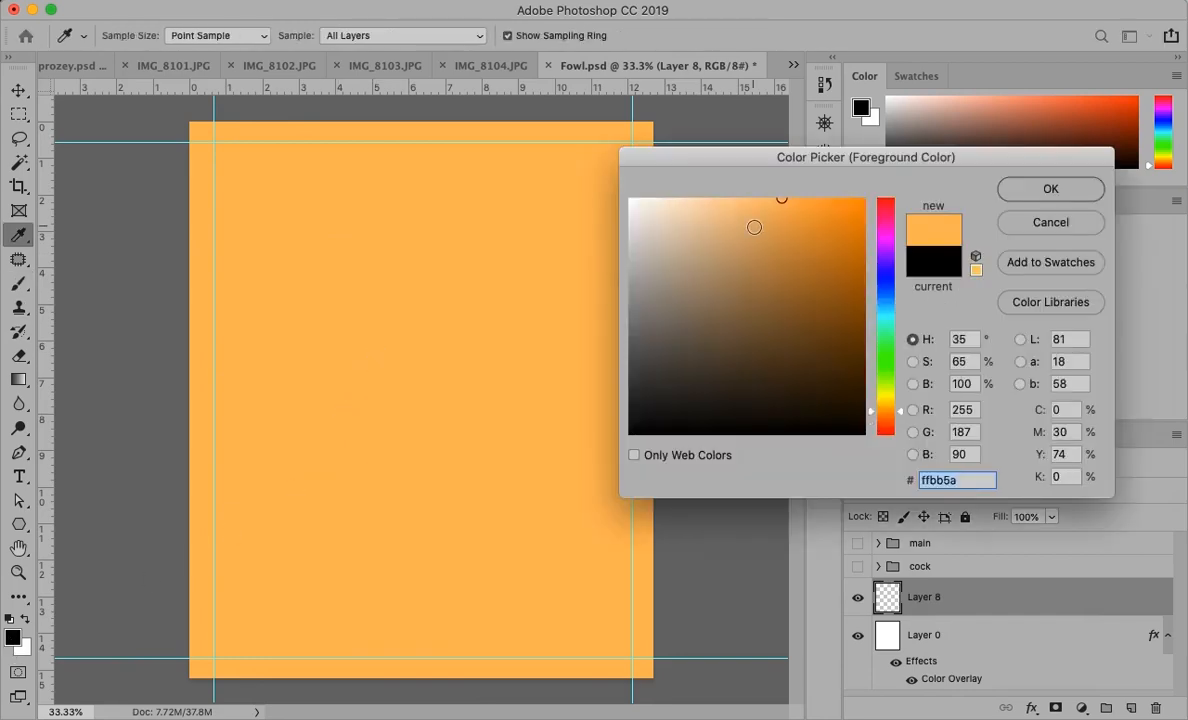
pyautogui.click(700, 204)
pyautogui.moveTo(700, 204); pyautogui.dragTo(697, 204)
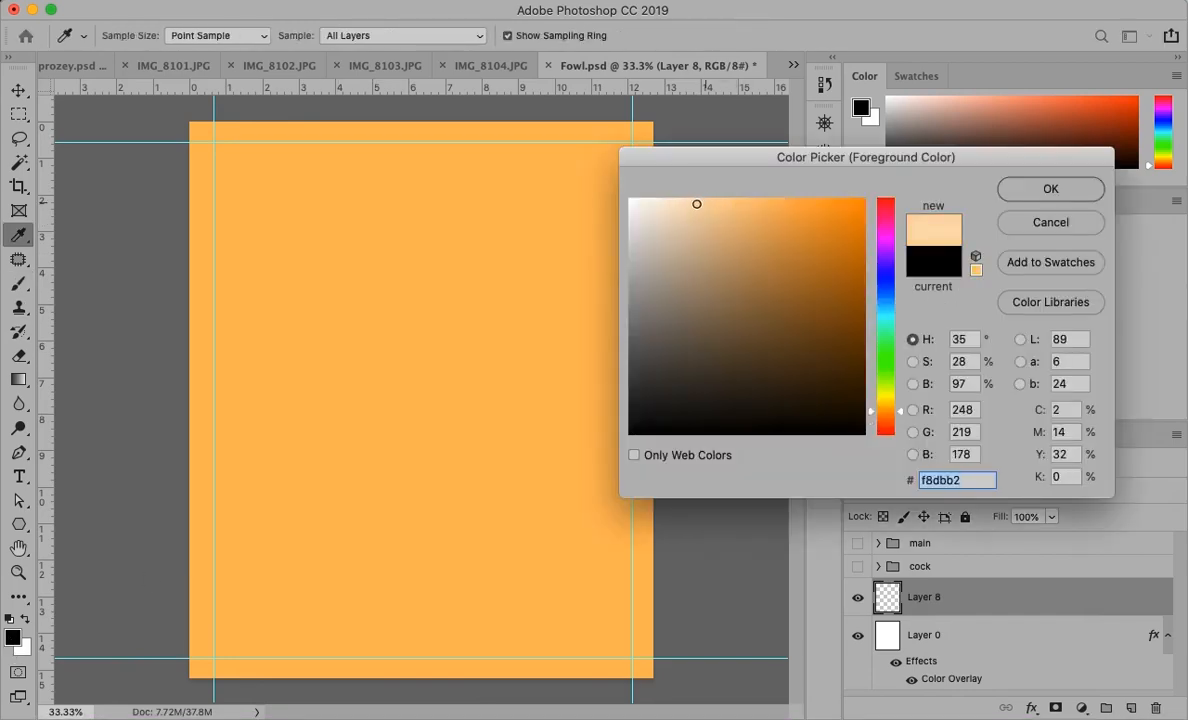
pyautogui.click(1048, 190)
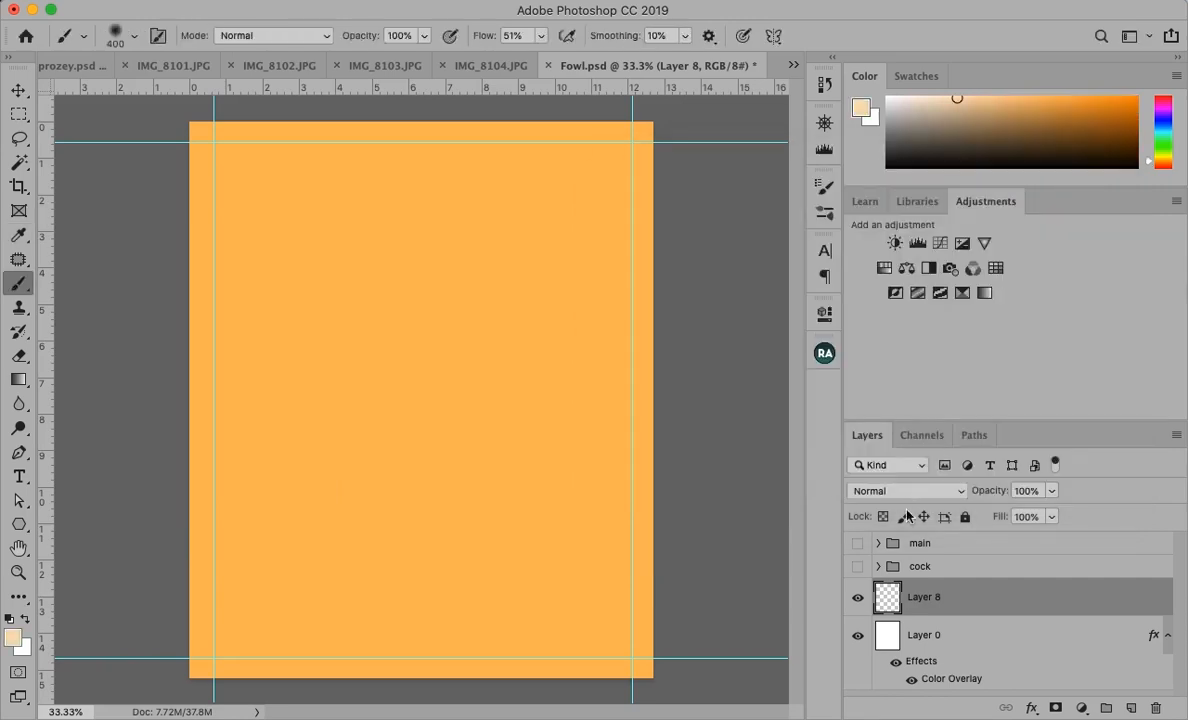
# Set the new layer's blend mode to Screen and dab a soft 400 px light spot near the canvas center.
pyautogui.click(926, 491)
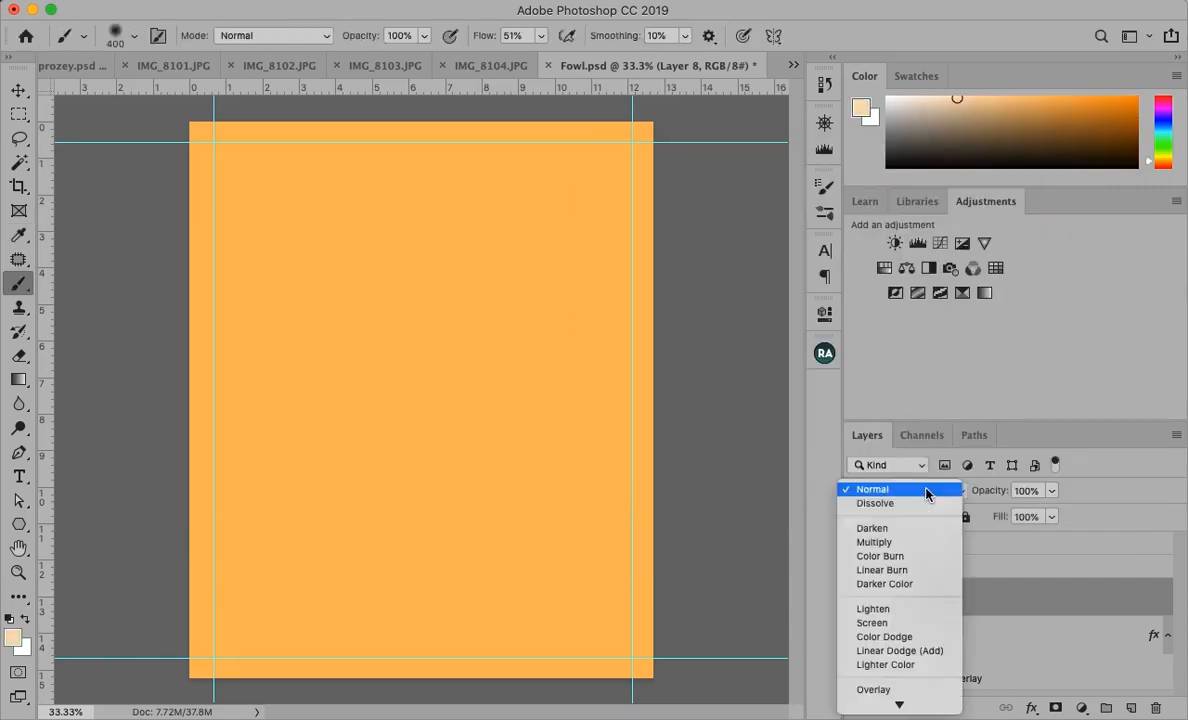
pyautogui.click(912, 623)
pyautogui.click(405, 361)
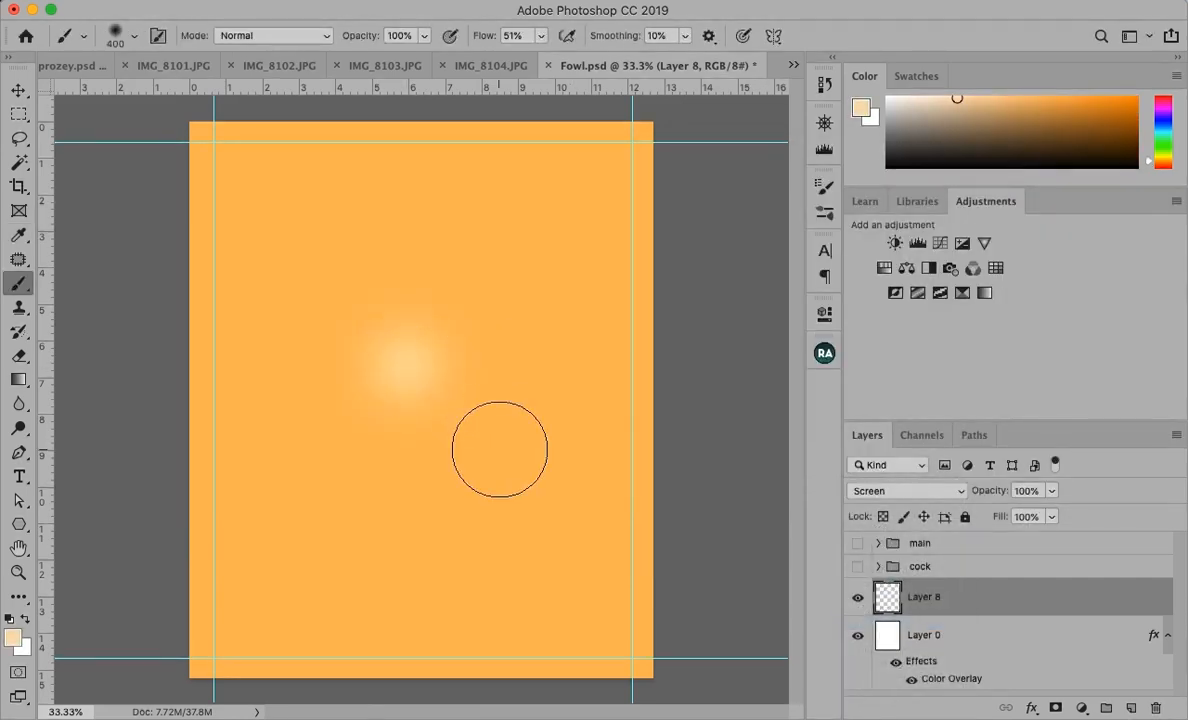
# Build up a wide soft glow in the middle of the background with a 1600 px brush, and show the main group again.
pyautogui.press(']')
pyautogui.press(']')
pyautogui.press(']')
pyautogui.press(']')
pyautogui.press(']')
pyautogui.press(']')
pyautogui.press(']')
pyautogui.press(']')
pyautogui.press(']')
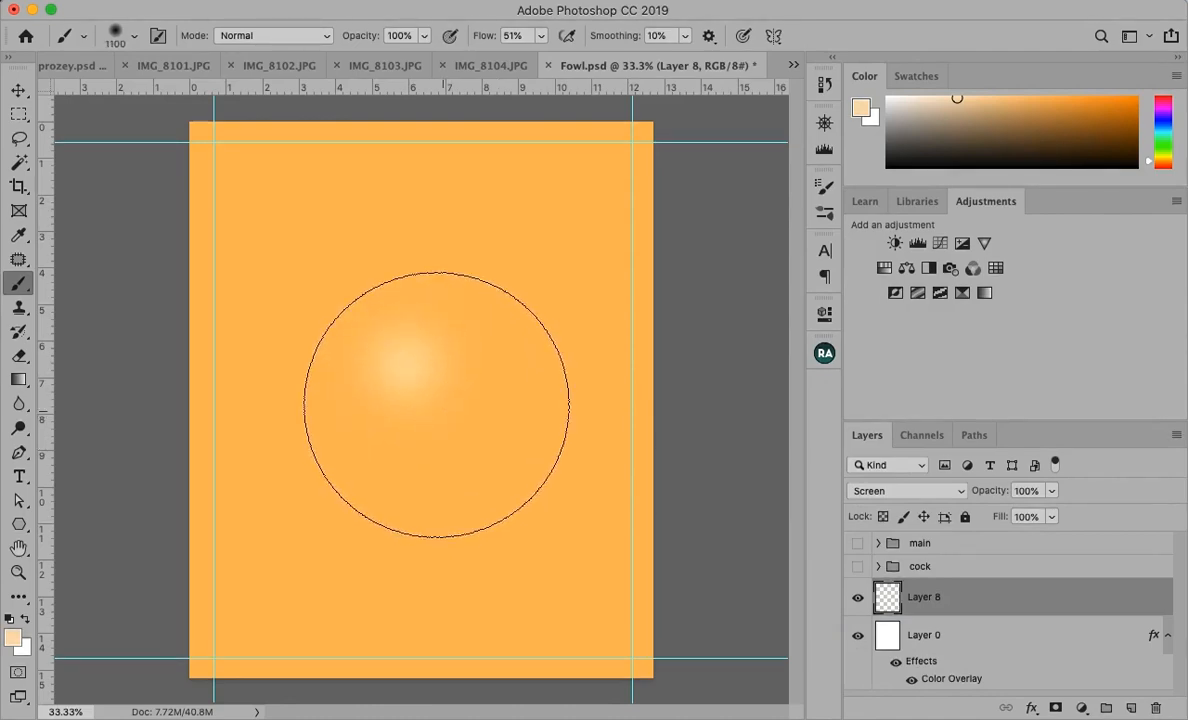
pyautogui.press(']')
pyautogui.press(']')
pyautogui.press(']')
pyautogui.click(408, 358)
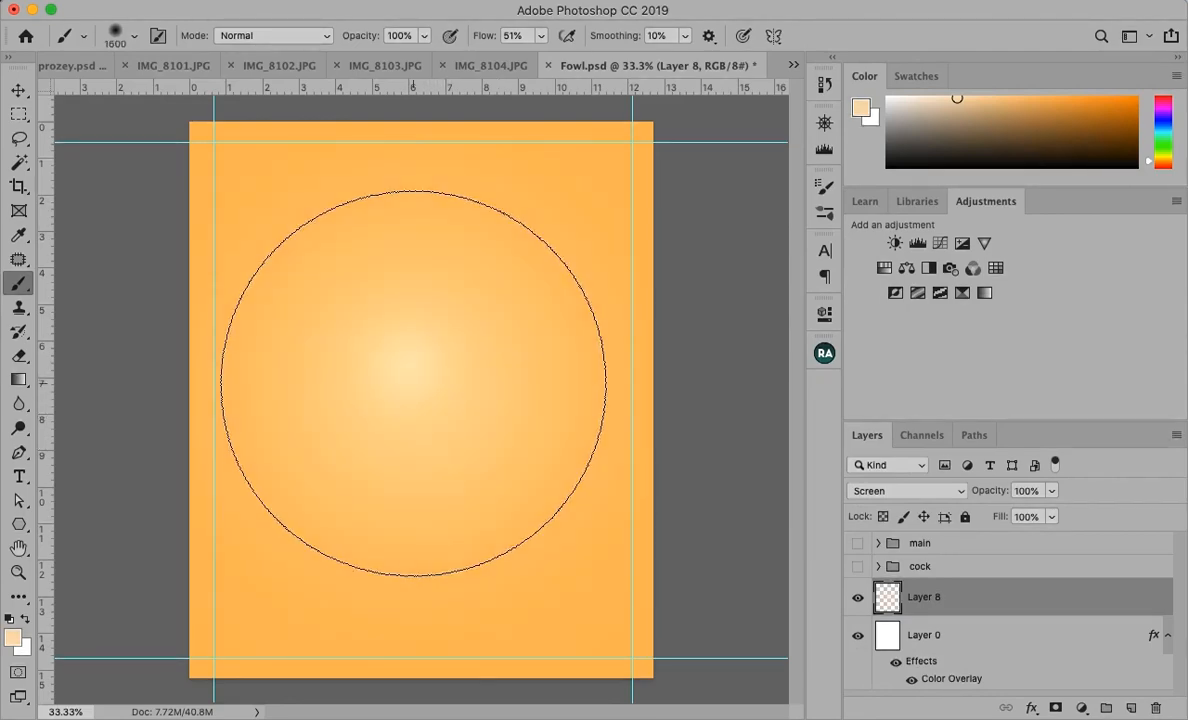
pyautogui.click(415, 376)
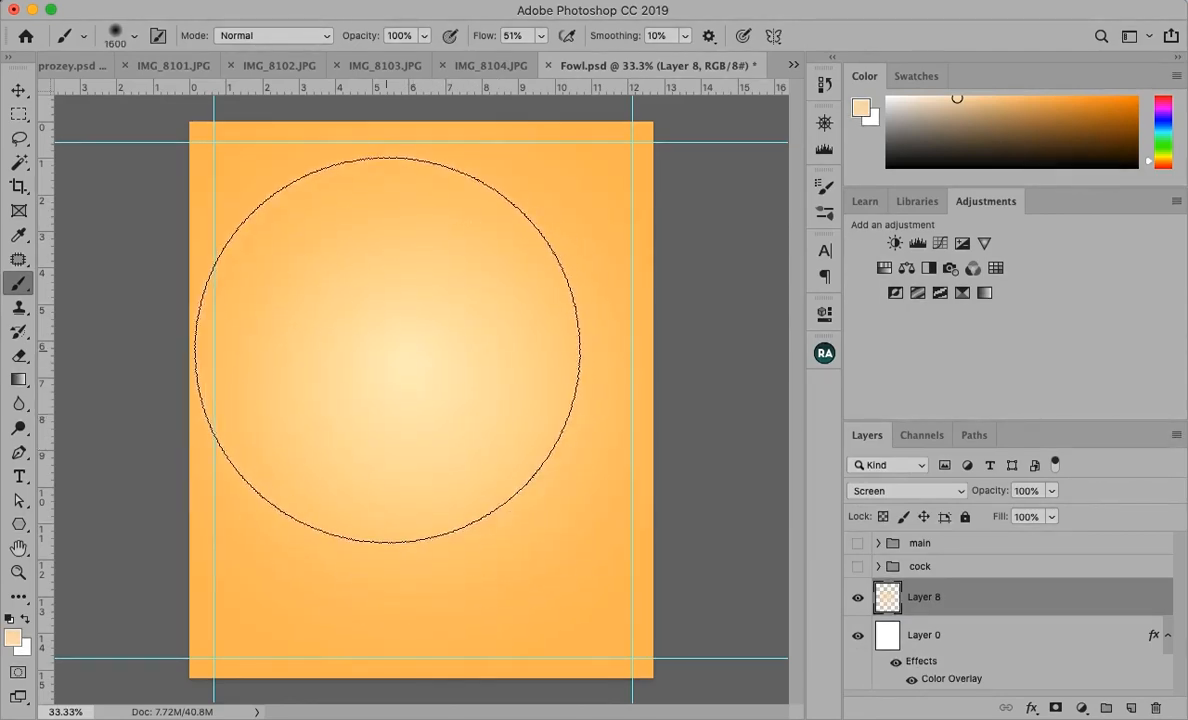
pyautogui.click(446, 380)
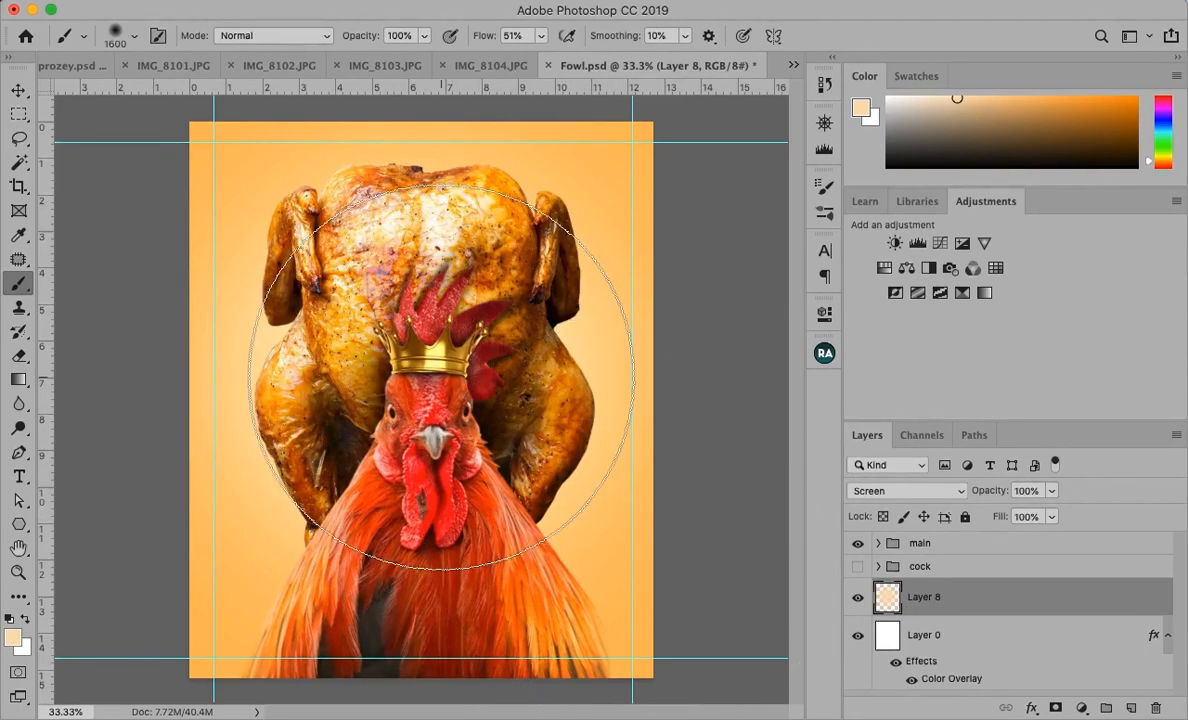
# Brighten the background glow around the roast chicken's outline on Layer 8 using soft brush sizes of 300 to 500 px.
pyautogui.press('[')
pyautogui.press('[')
pyautogui.press('[')
pyautogui.press('[')
pyautogui.press('[')
pyautogui.press('[')
pyautogui.press('[')
pyautogui.press('[')
pyautogui.press('[')
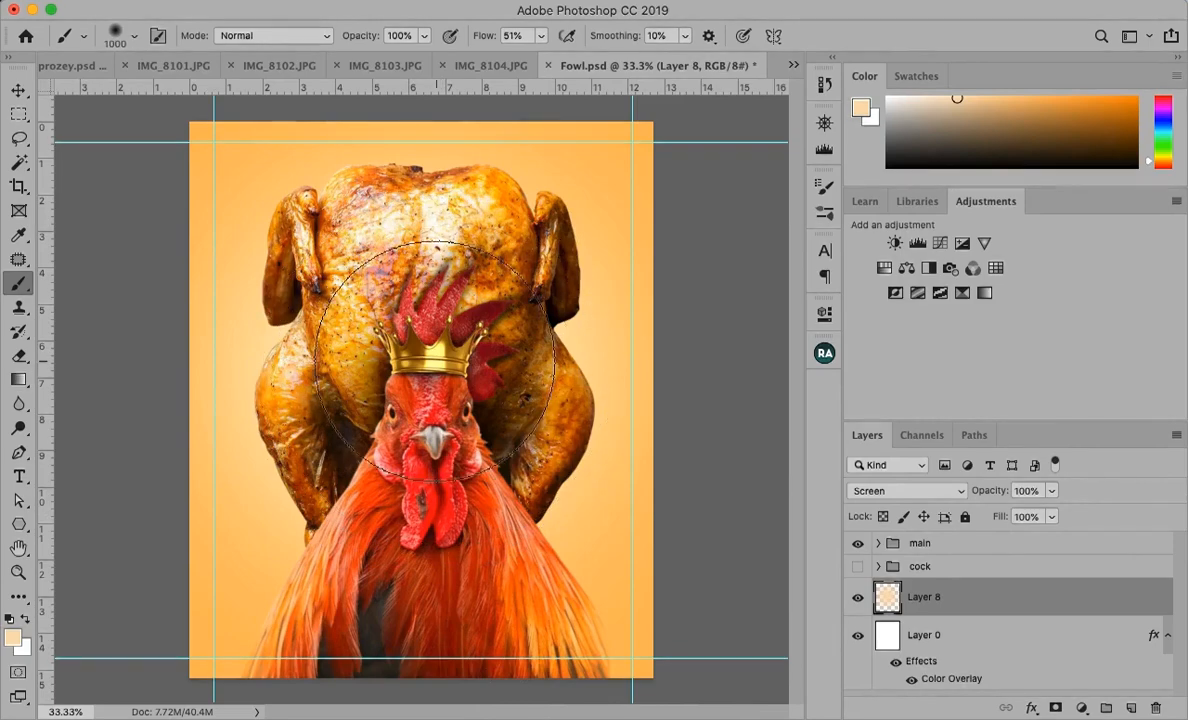
pyautogui.press('[')
pyautogui.press('[')
pyautogui.press('[')
pyautogui.press('[')
pyautogui.press('[')
pyautogui.press('[')
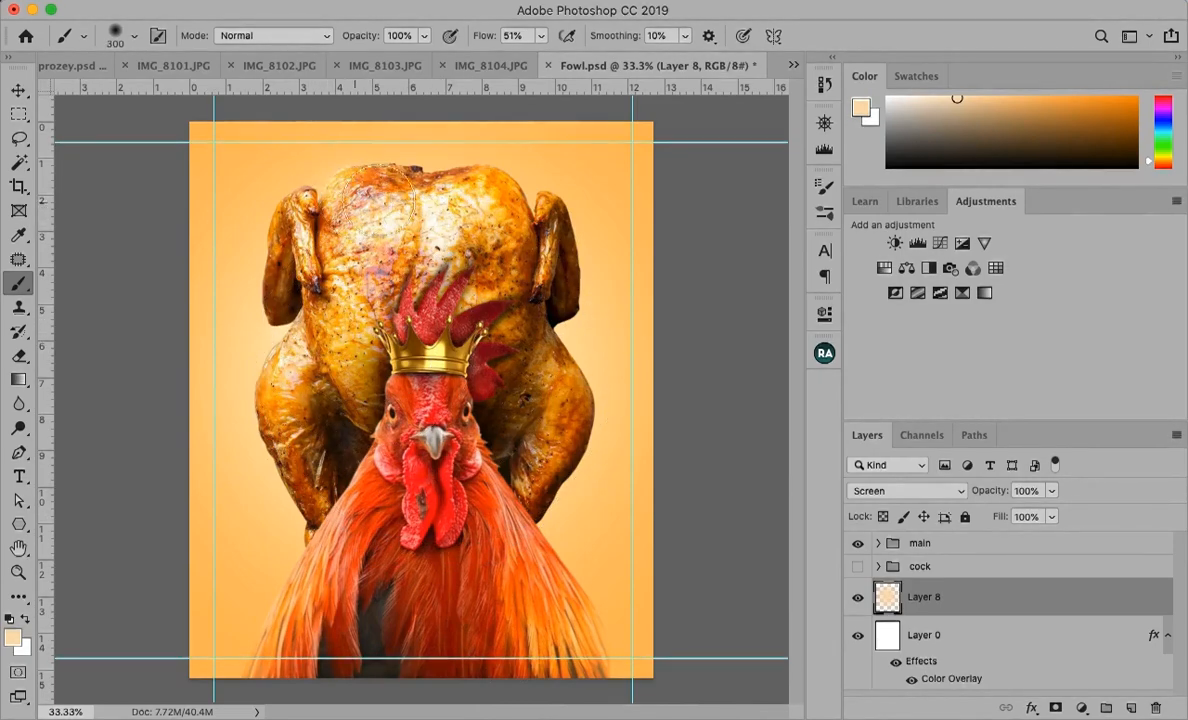
pyautogui.moveTo(421, 185); pyautogui.dragTo(465, 194)
pyautogui.press(']')
pyautogui.press(']')
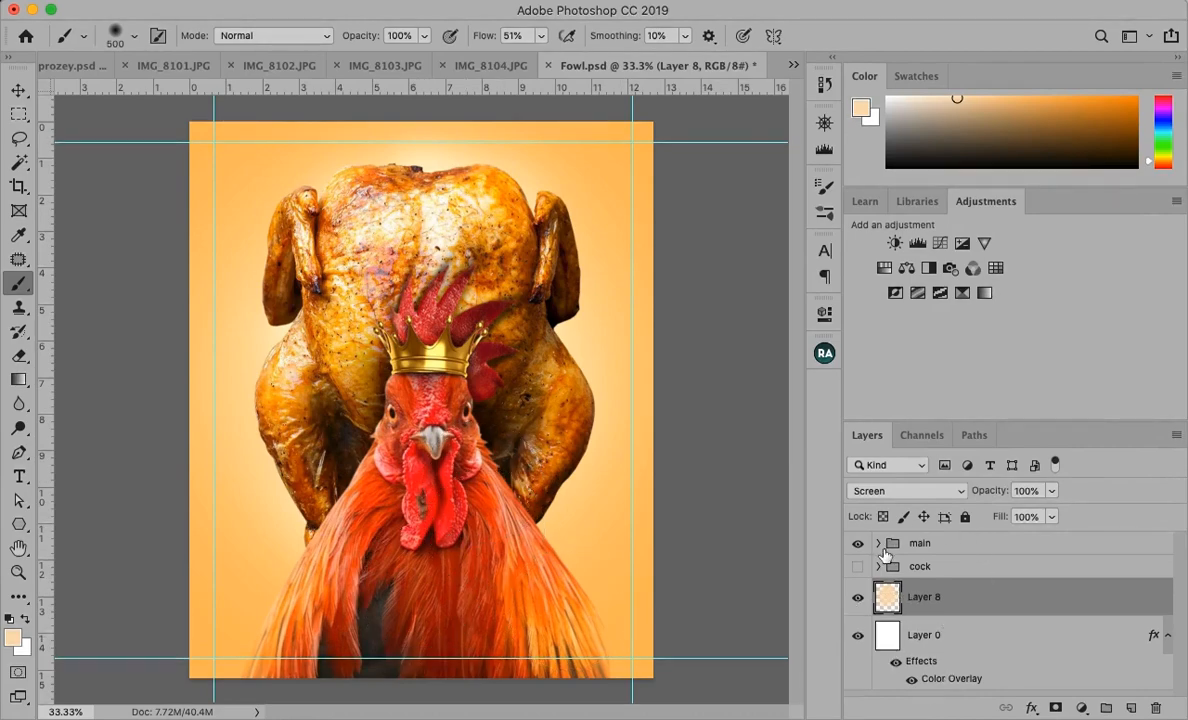
# Fade the rooster's lower edges further by painting black on the cock copy mask with a soft 500 px brush, and collapse the main group.
pyautogui.click(19, 91)
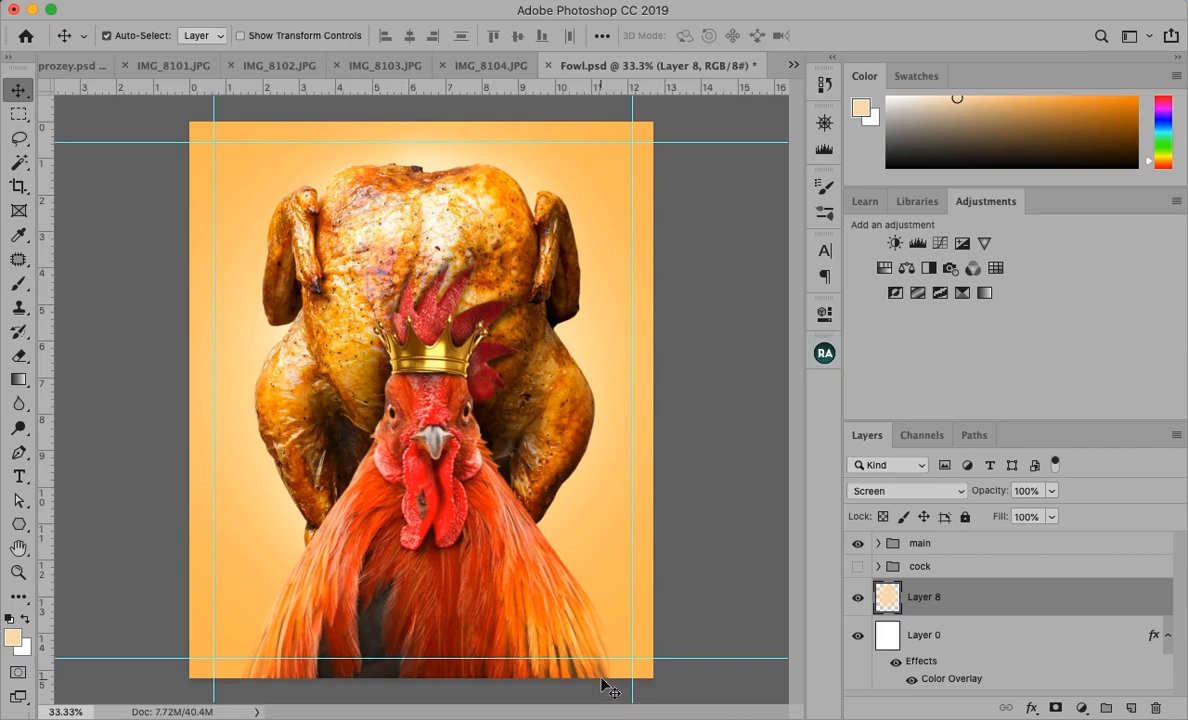
pyautogui.click(538, 603)
pyautogui.click(940, 576)
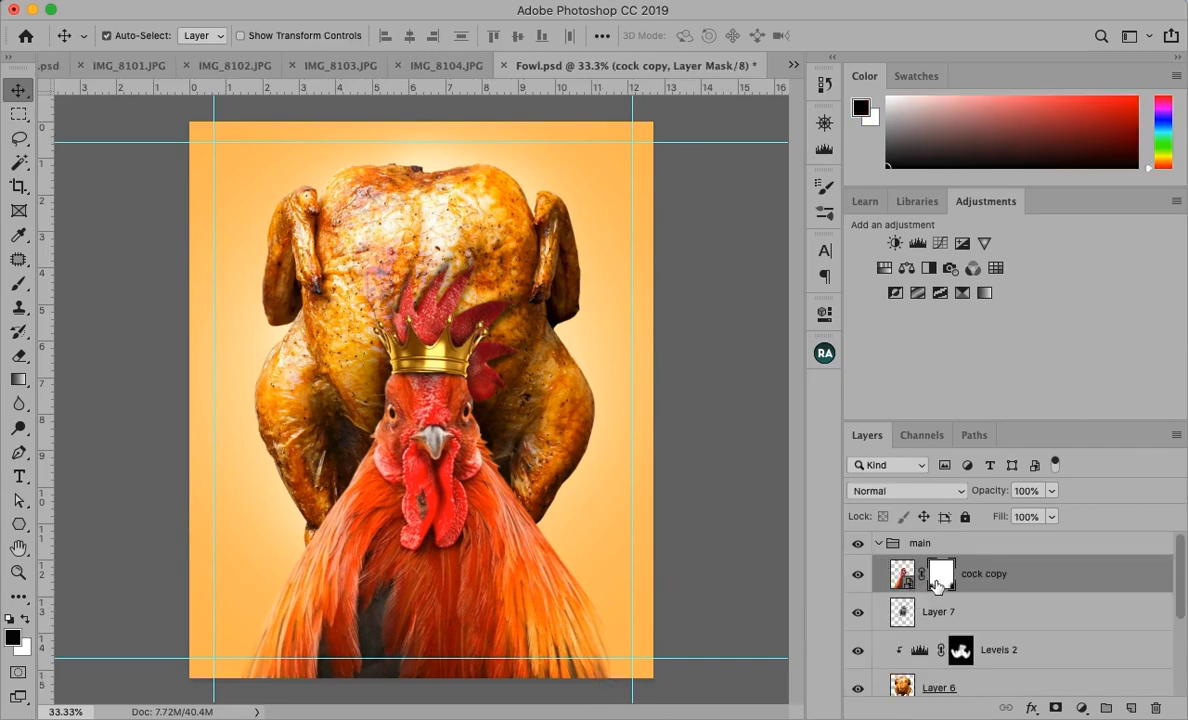
pyautogui.press('b')
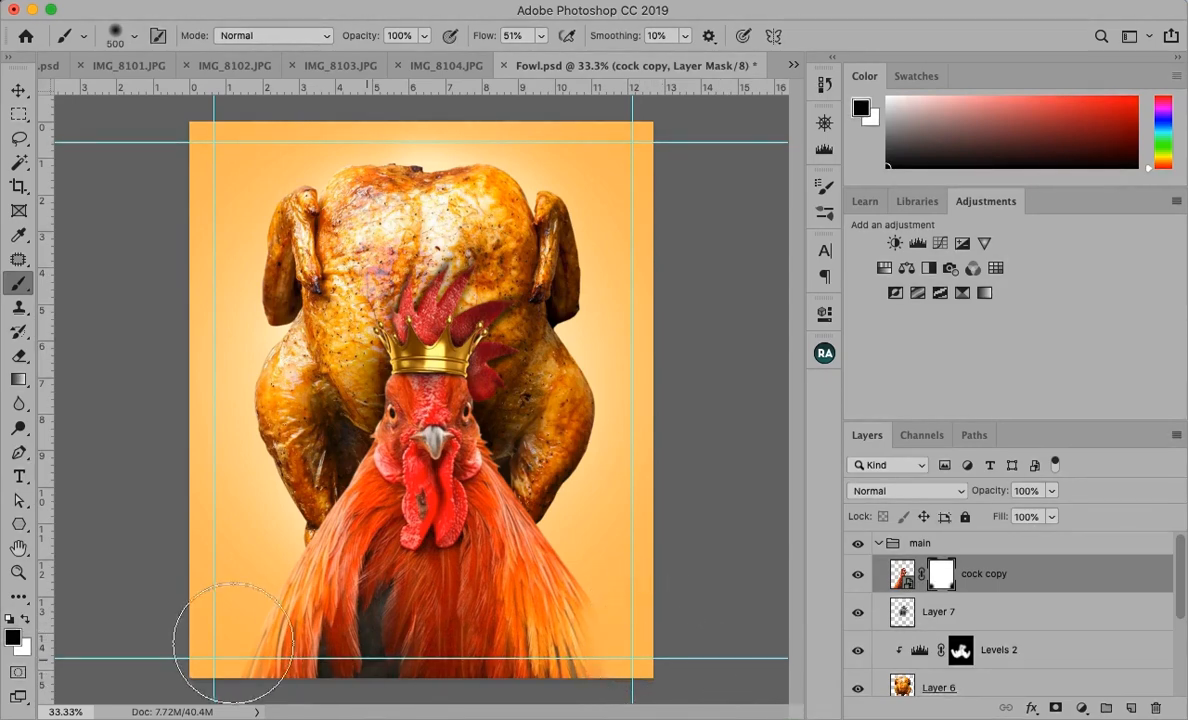
pyautogui.moveTo(233, 642)
pyautogui.mouseDown()
pyautogui.moveTo(225, 623)
pyautogui.moveTo(252, 644)
pyautogui.moveTo(227, 667)
pyautogui.mouseUp()
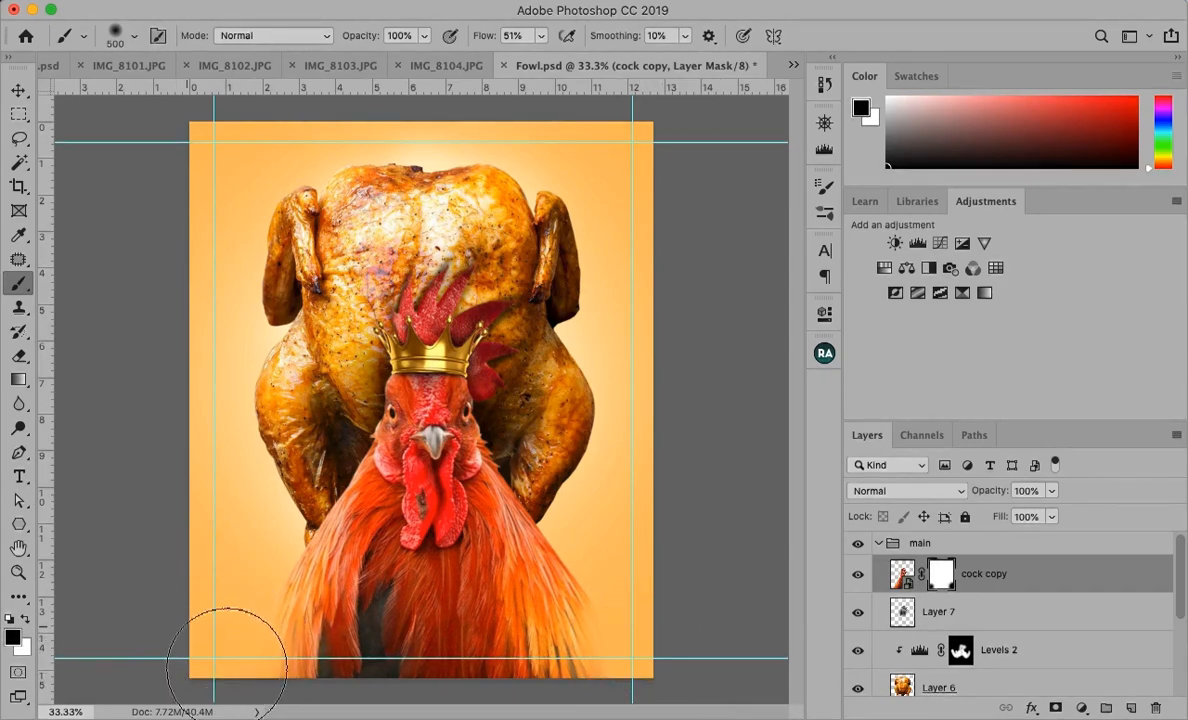
pyautogui.click(19, 91)
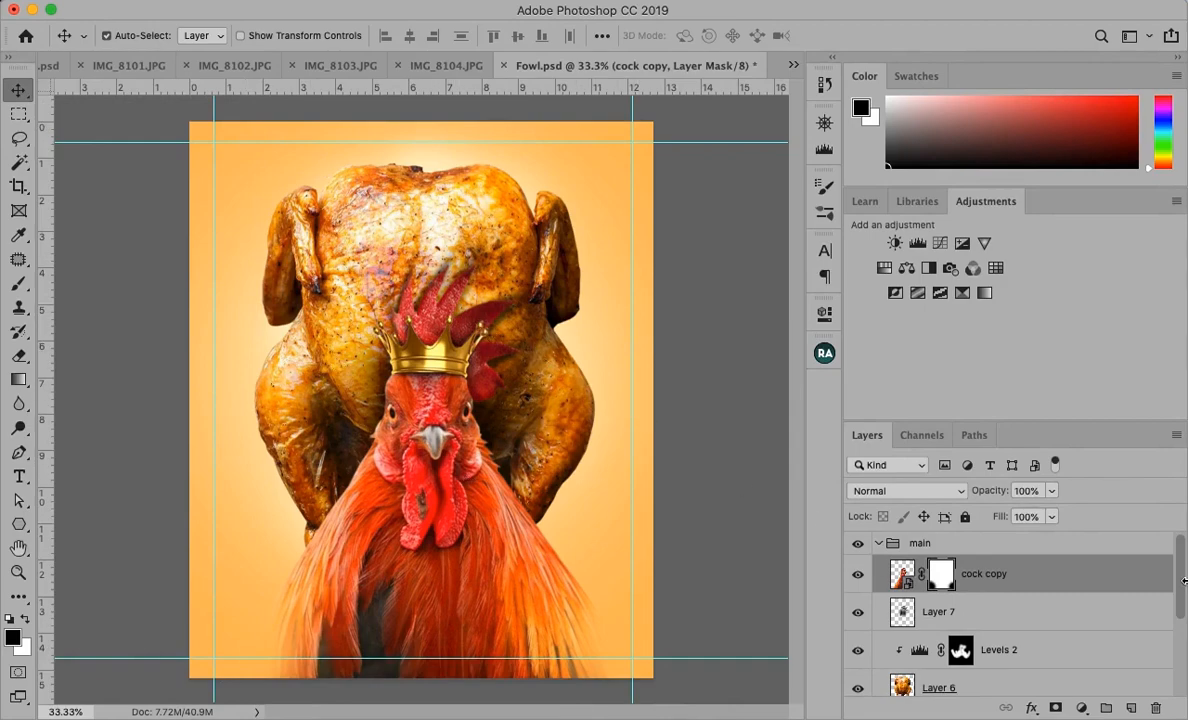
pyautogui.click(879, 546)
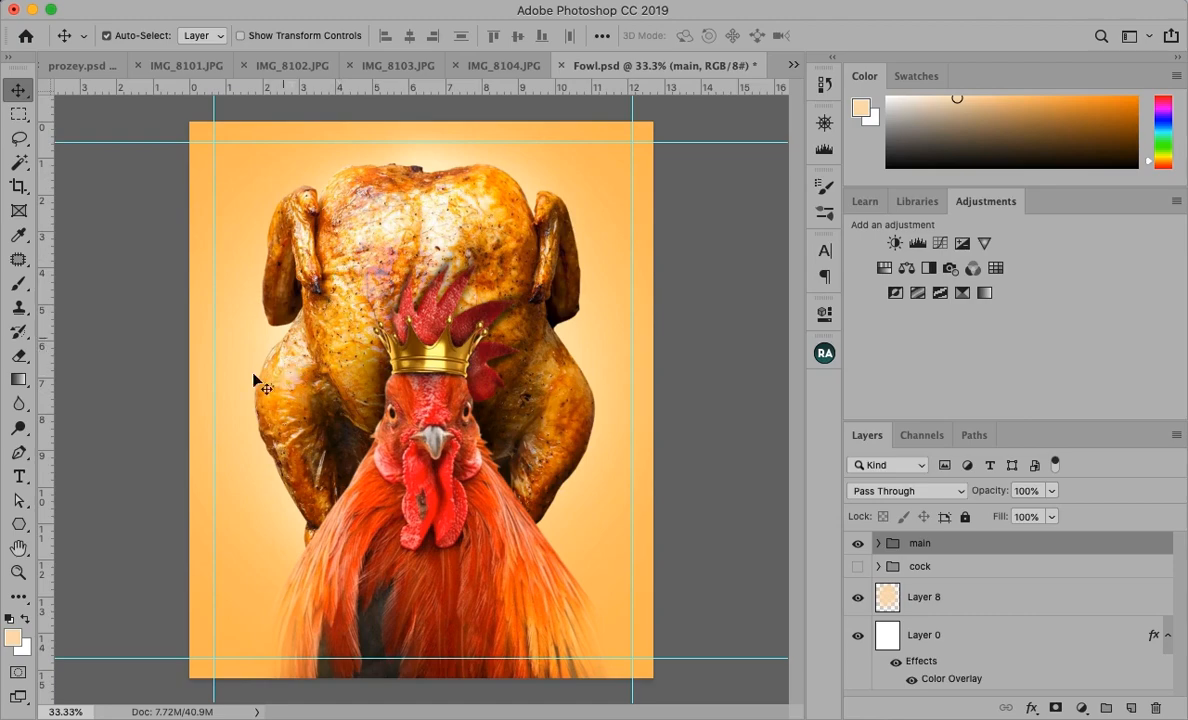
# Load the roast chicken's outline from Layer 6 as a selection and add a clipped Levels adjustment with its white input at 203.
pyautogui.click(519, 215)
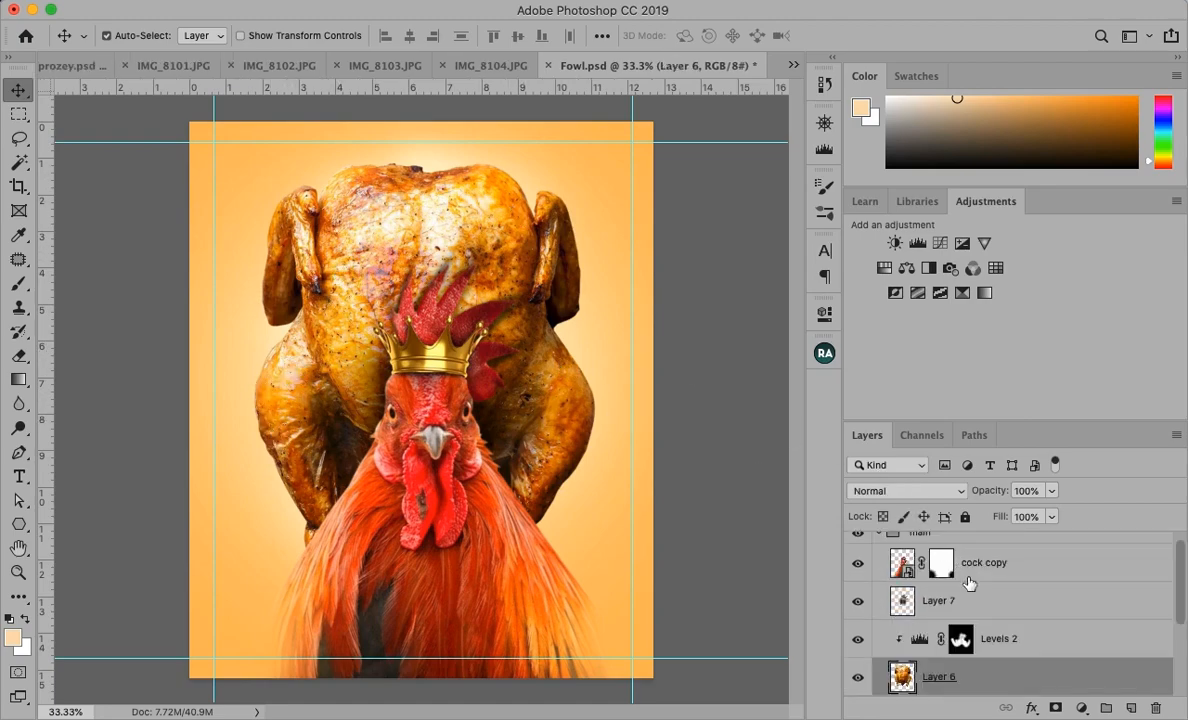
pyautogui.click(1118, 649)
pyautogui.click(1043, 681)
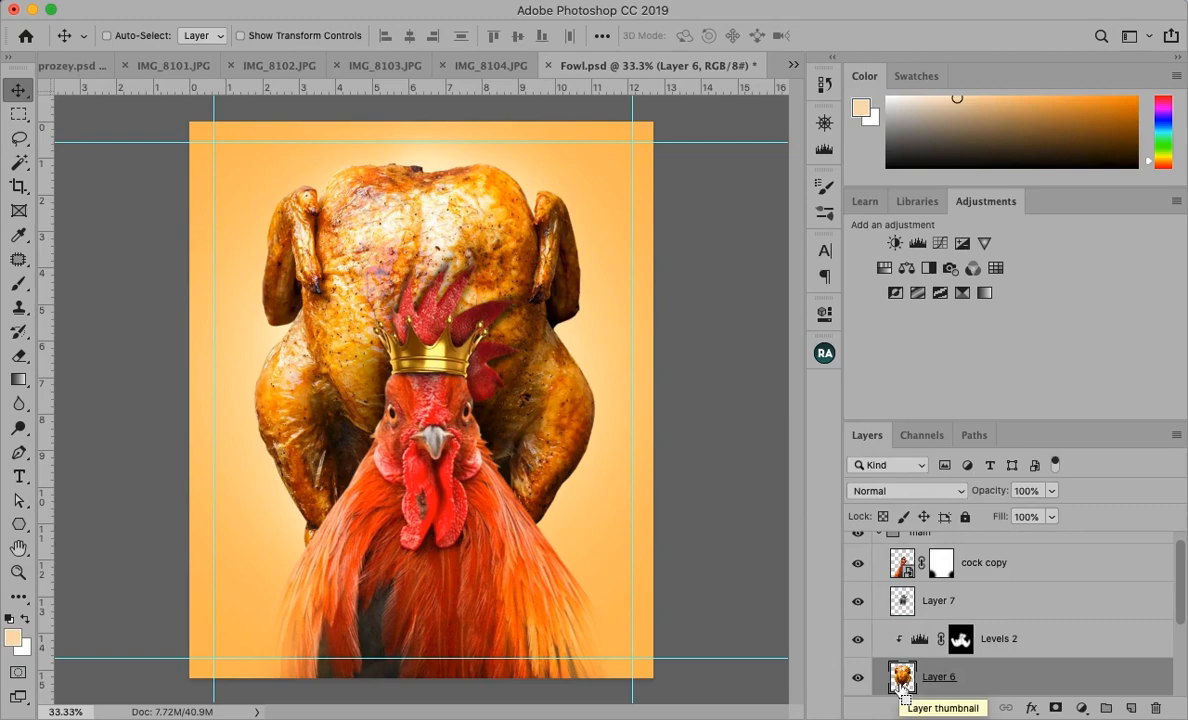
pyautogui.keyDown('super'); pyautogui.click(903, 684); pyautogui.keyUp('super')
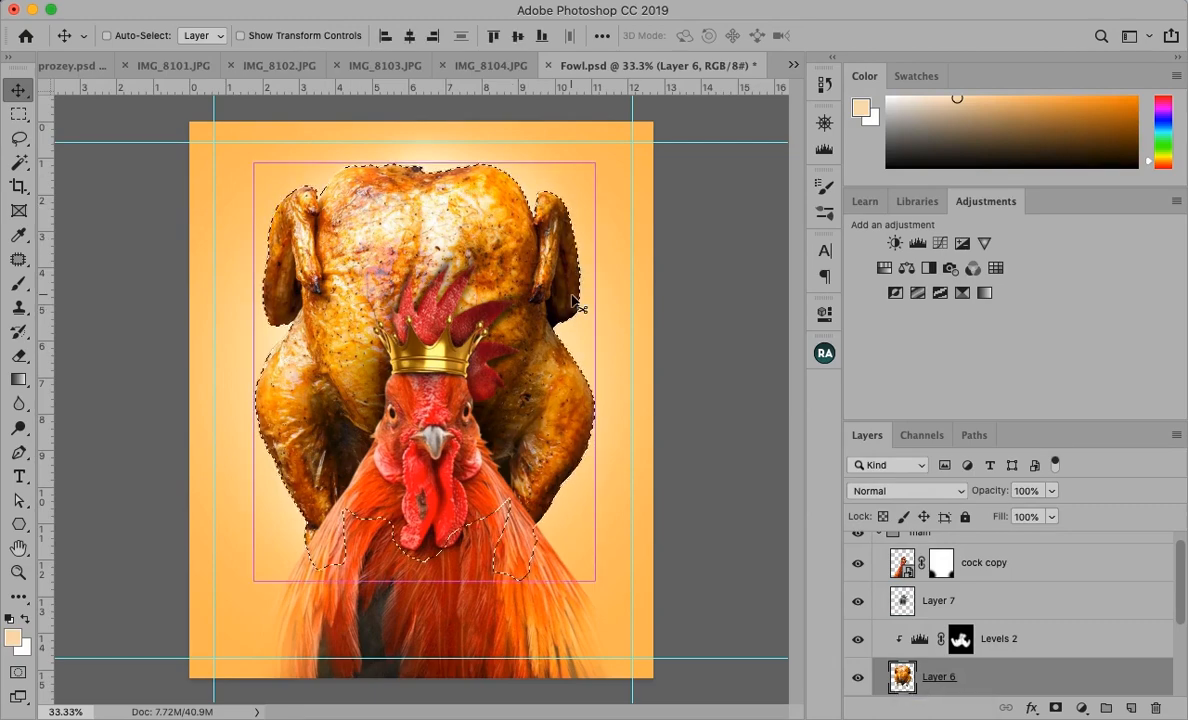
pyautogui.click(918, 243)
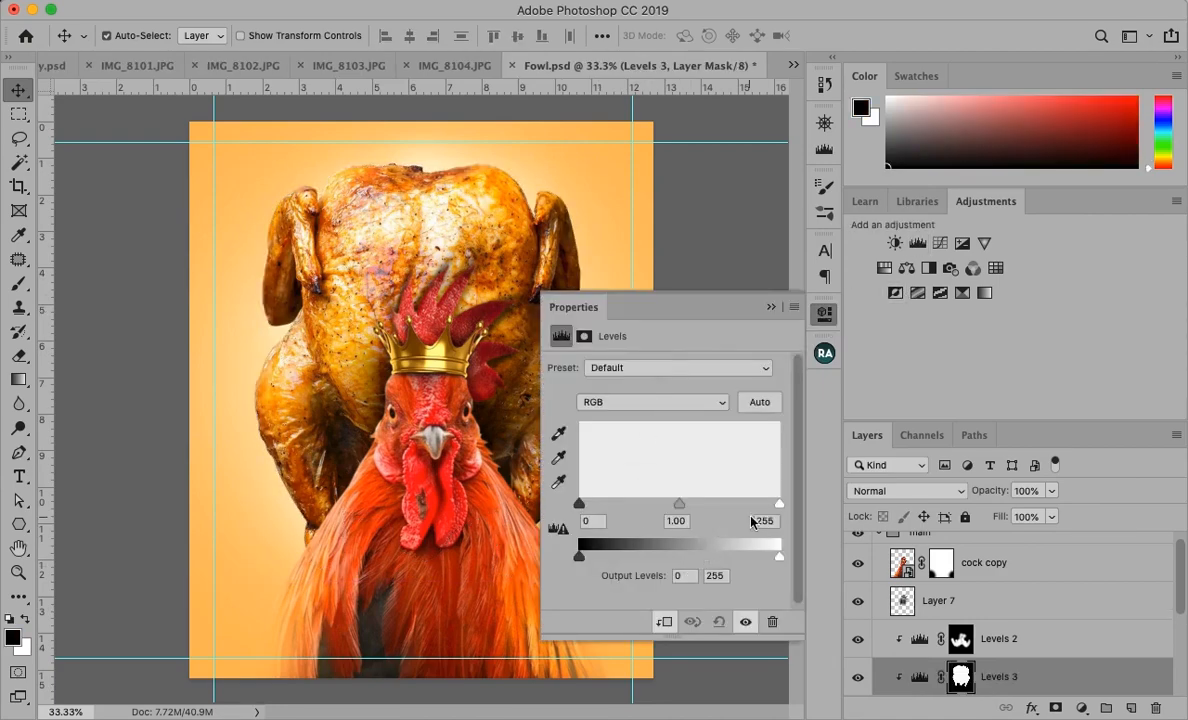
pyautogui.moveTo(772, 510); pyautogui.dragTo(743, 509)
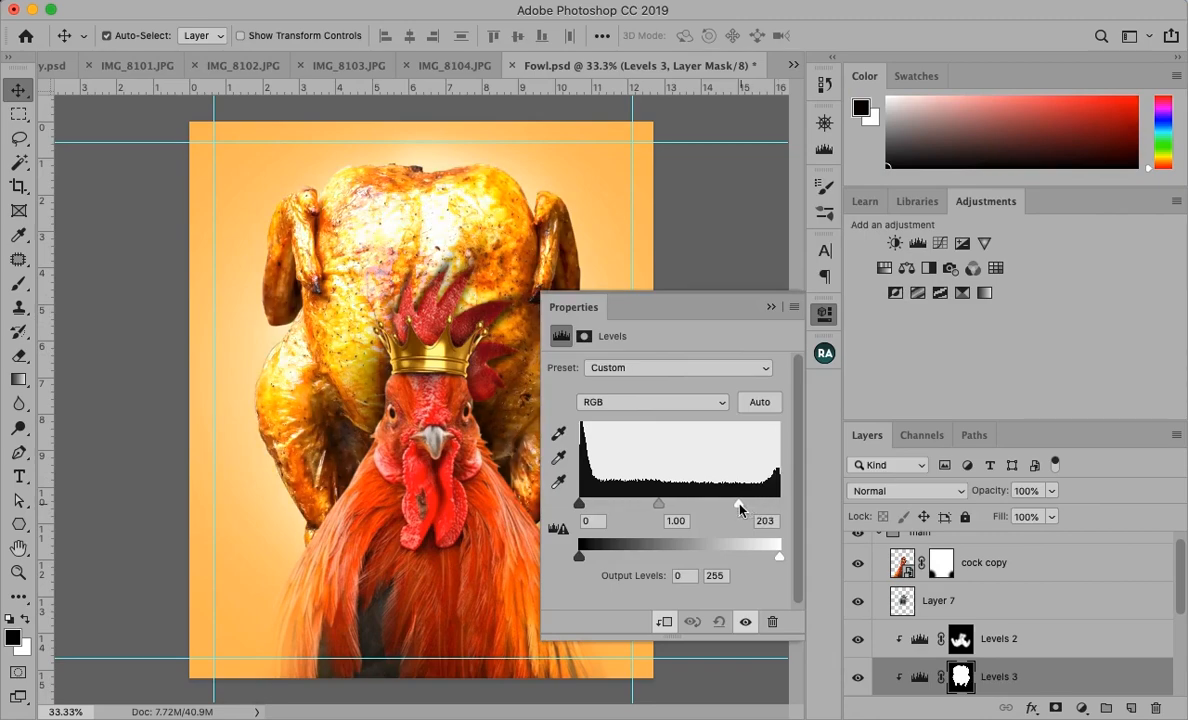
pyautogui.click(771, 307)
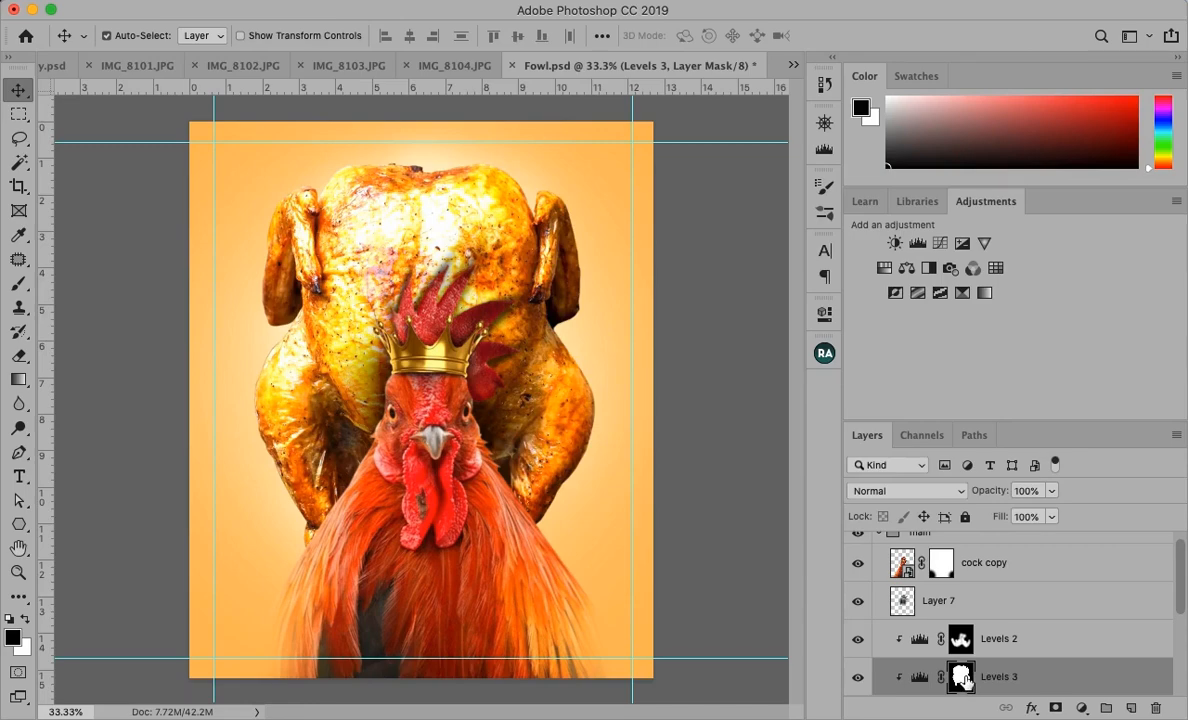
# Invert the Levels 3 mask and reduce that adjustment's opacity to 46%.
pyautogui.press('super+i')
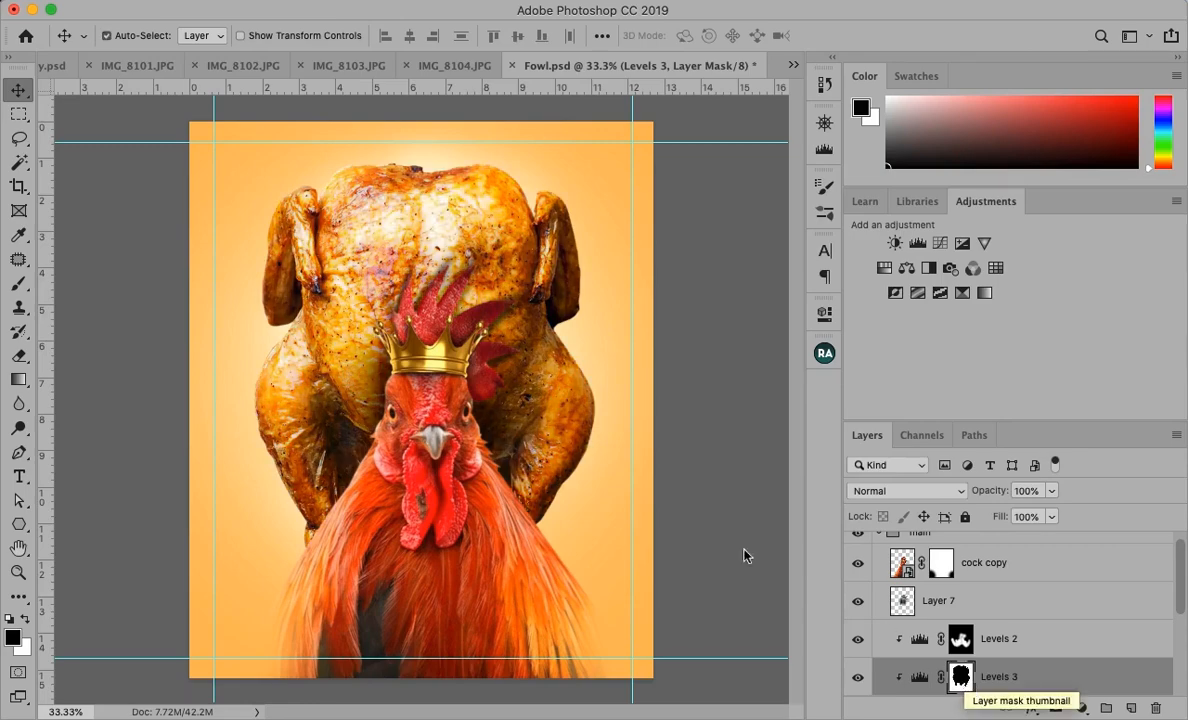
pyautogui.press('b')
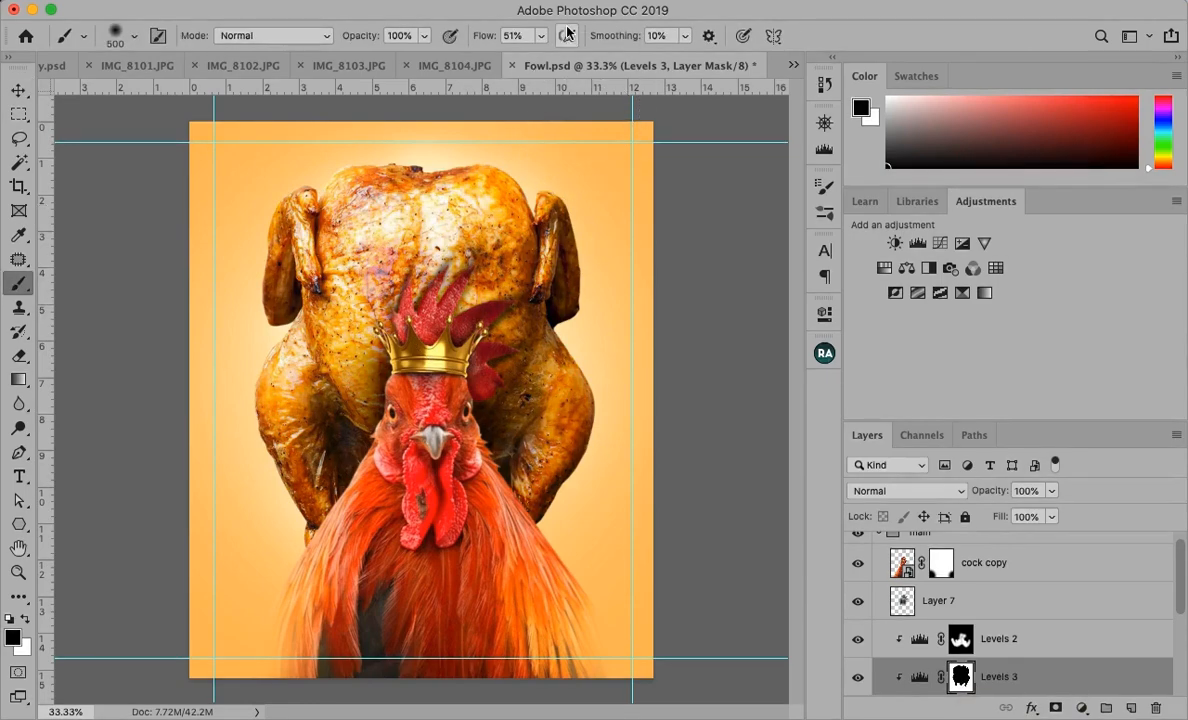
pyautogui.click(1053, 491)
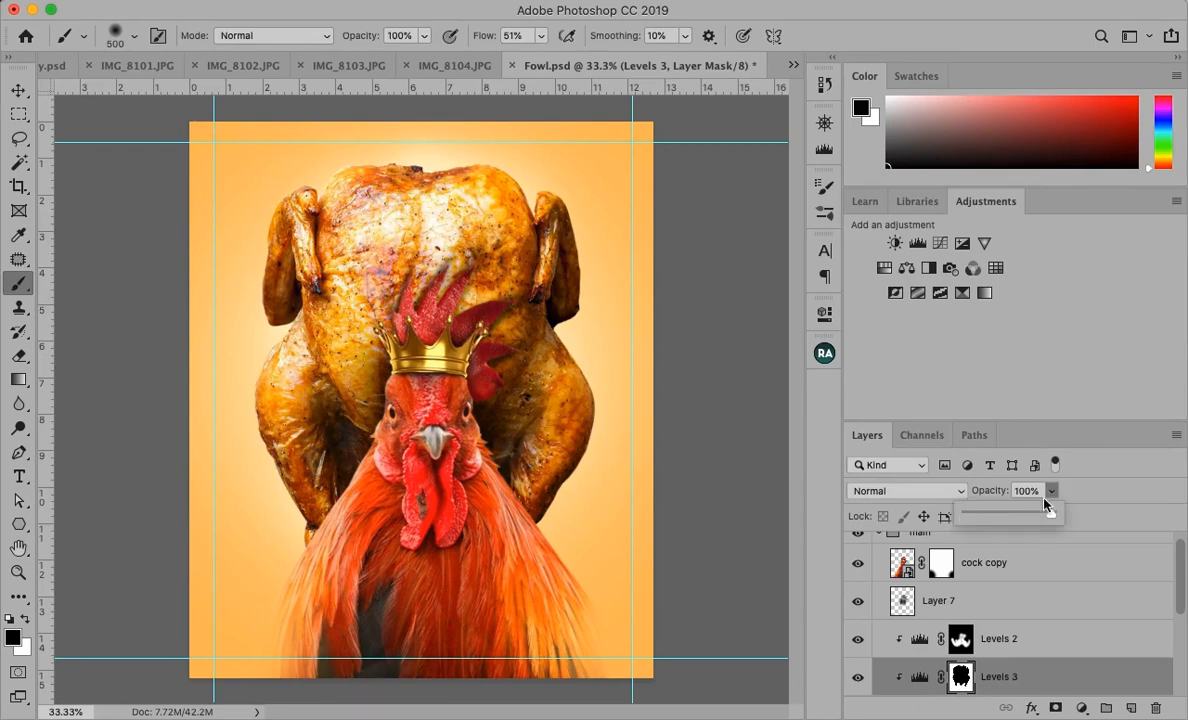
pyautogui.click(629, 381)
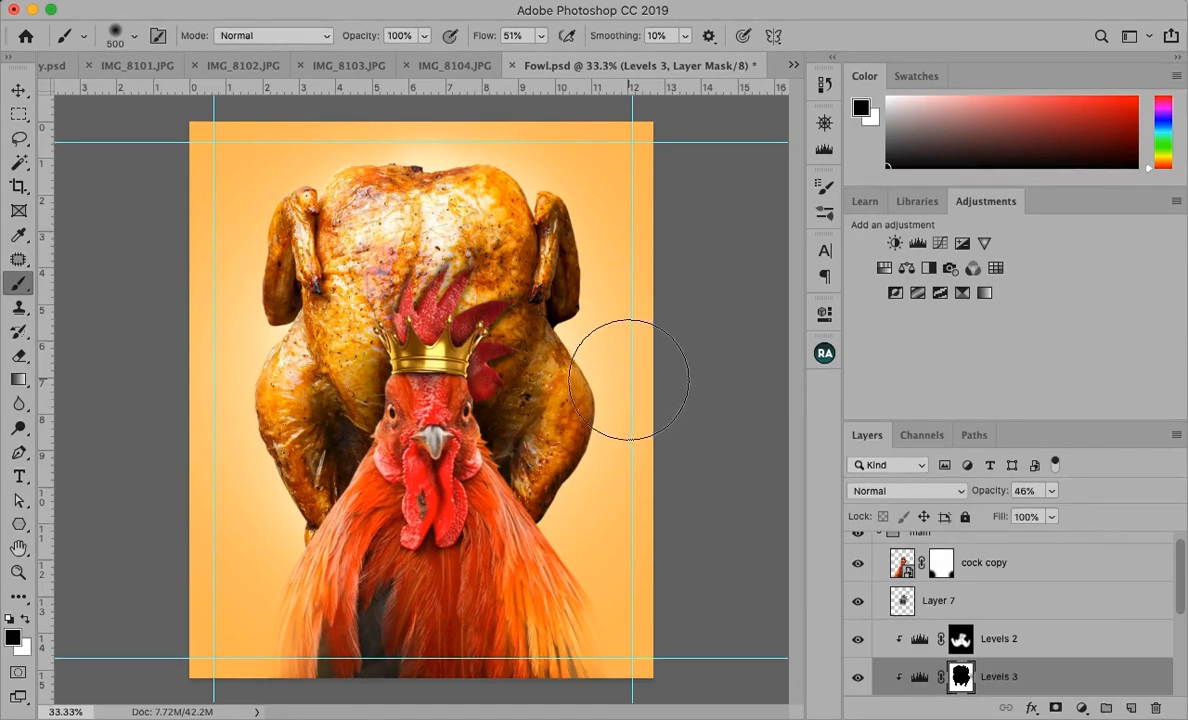
# Switch to white with a soft 175 px brush for the chicken's edge on the Levels 3 mask, and raise its opacity to 61%.
pyautogui.click(24, 620)
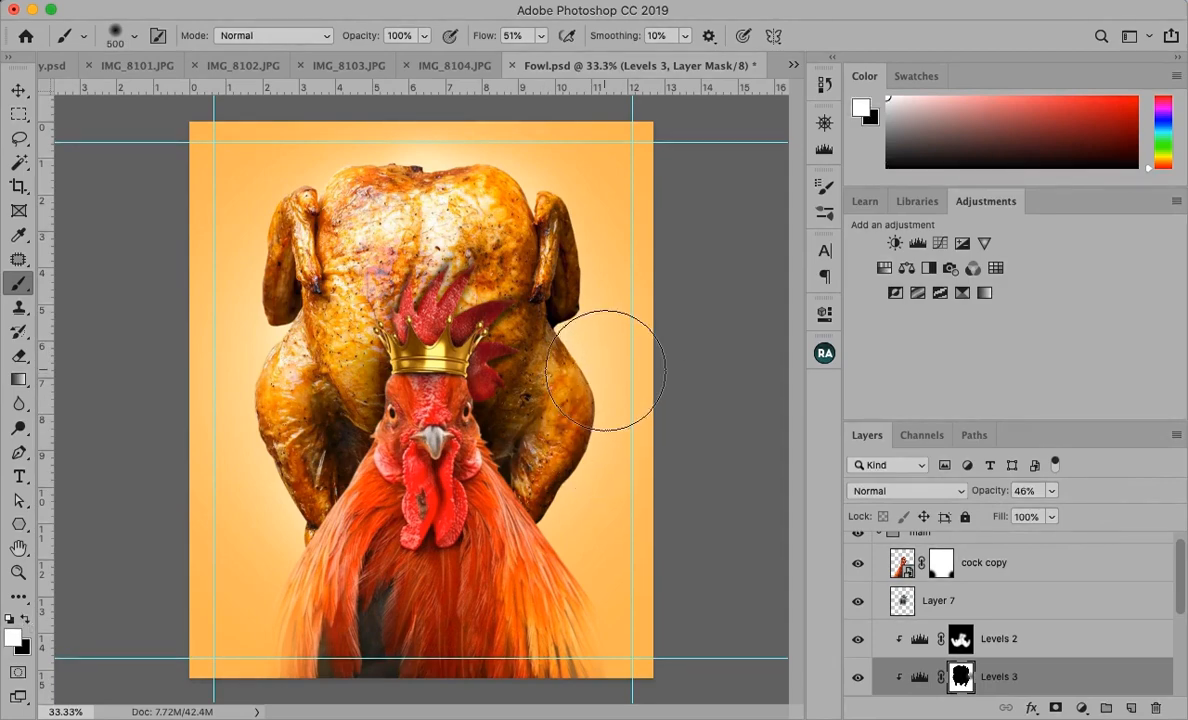
pyautogui.press('[')
pyautogui.press('[')
pyautogui.press('[')
pyautogui.press('[')
pyautogui.press('[')
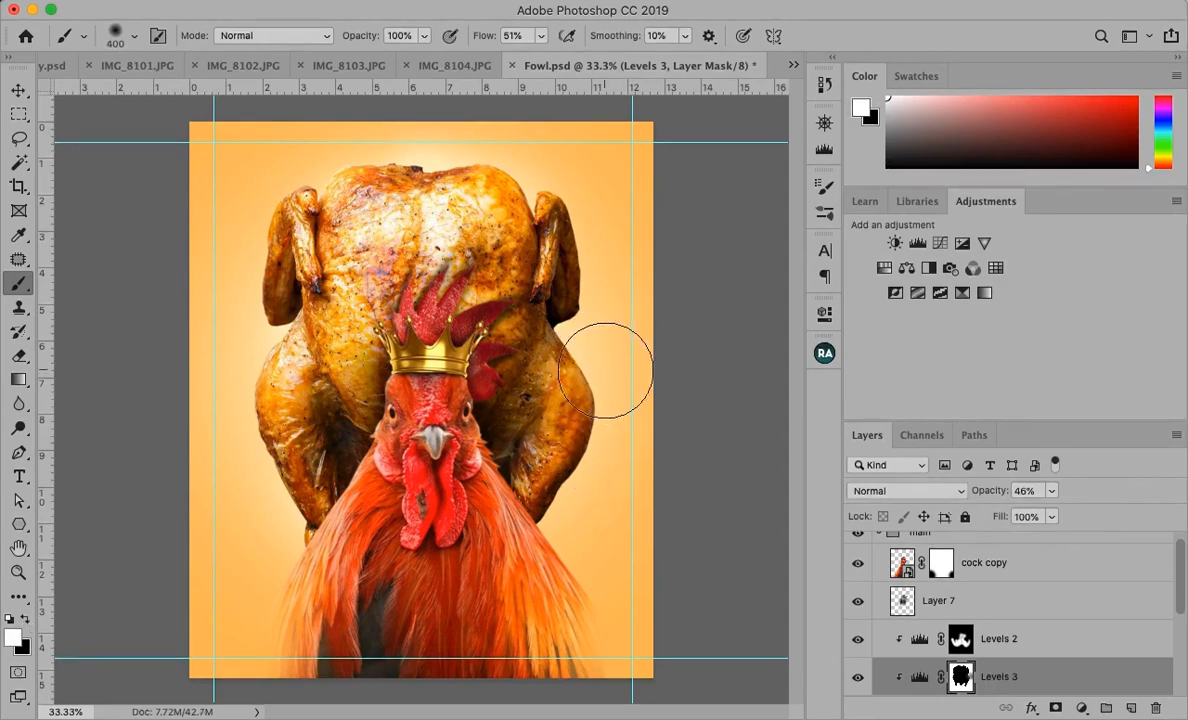
pyautogui.click(1051, 490)
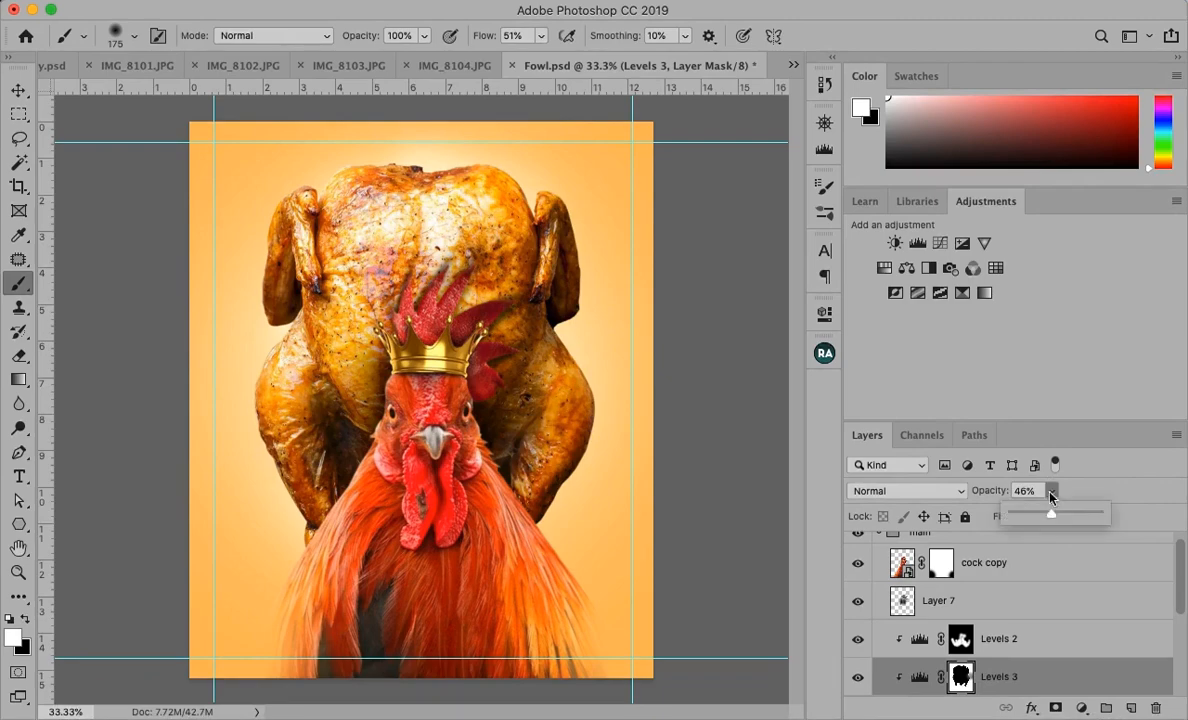
pyautogui.moveTo(1051, 517); pyautogui.dragTo(1064, 516)
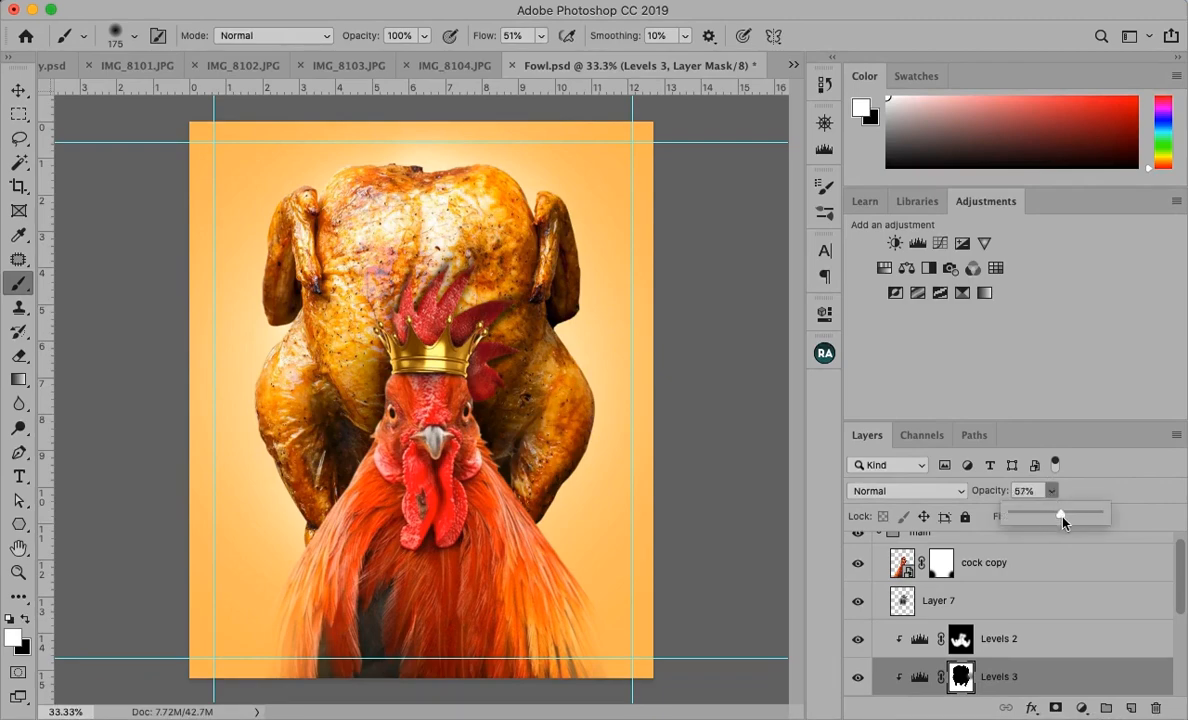
pyautogui.click(565, 325)
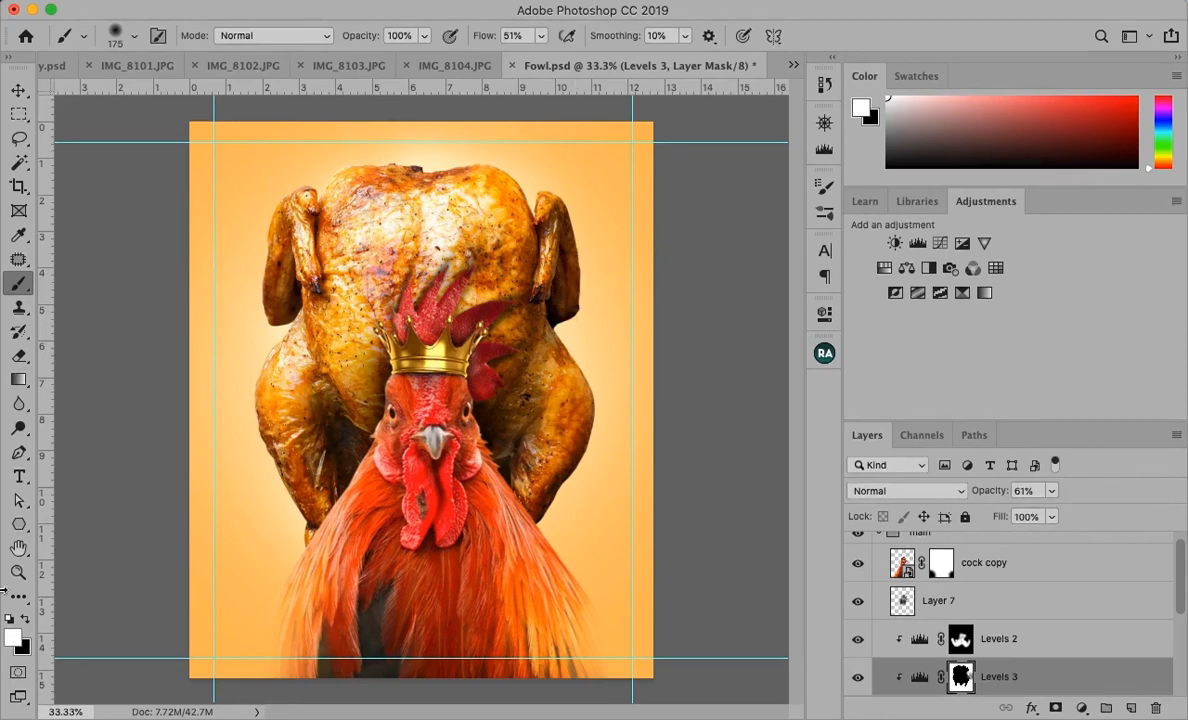
# Refine the Levels 3 mask around the chicken's legs and wings with black and white at 175 px, and set its opacity to 74%.
pyautogui.click(26, 620)
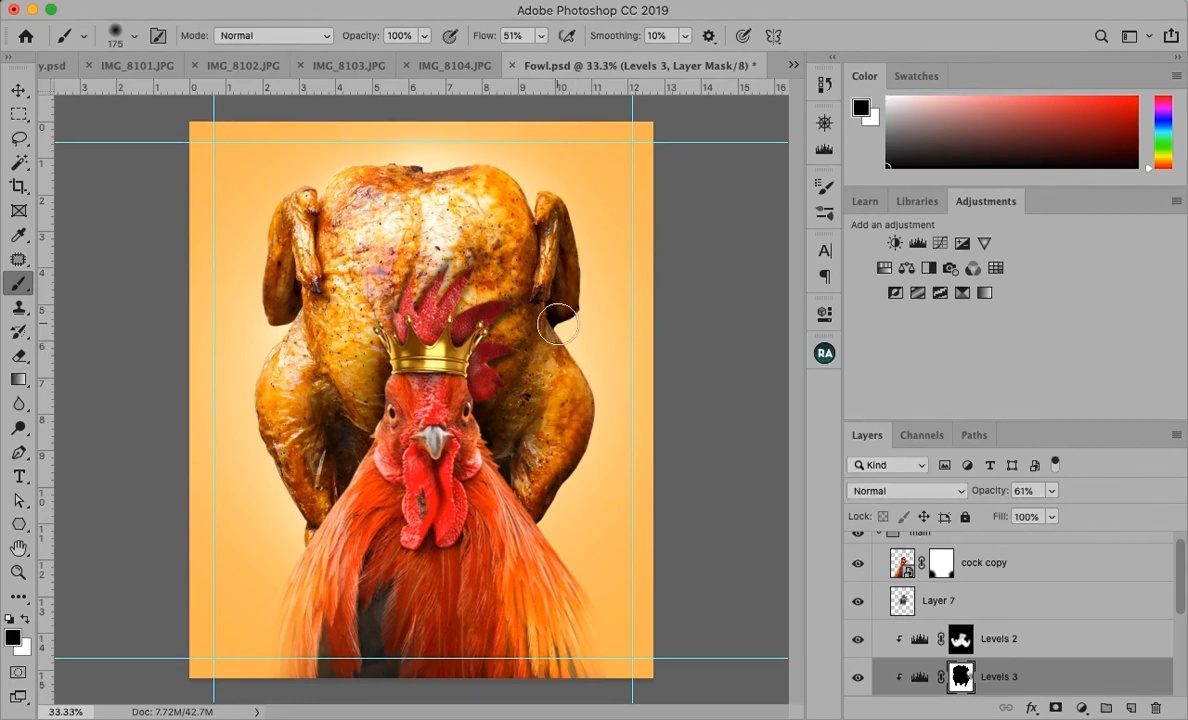
pyautogui.click(26, 620)
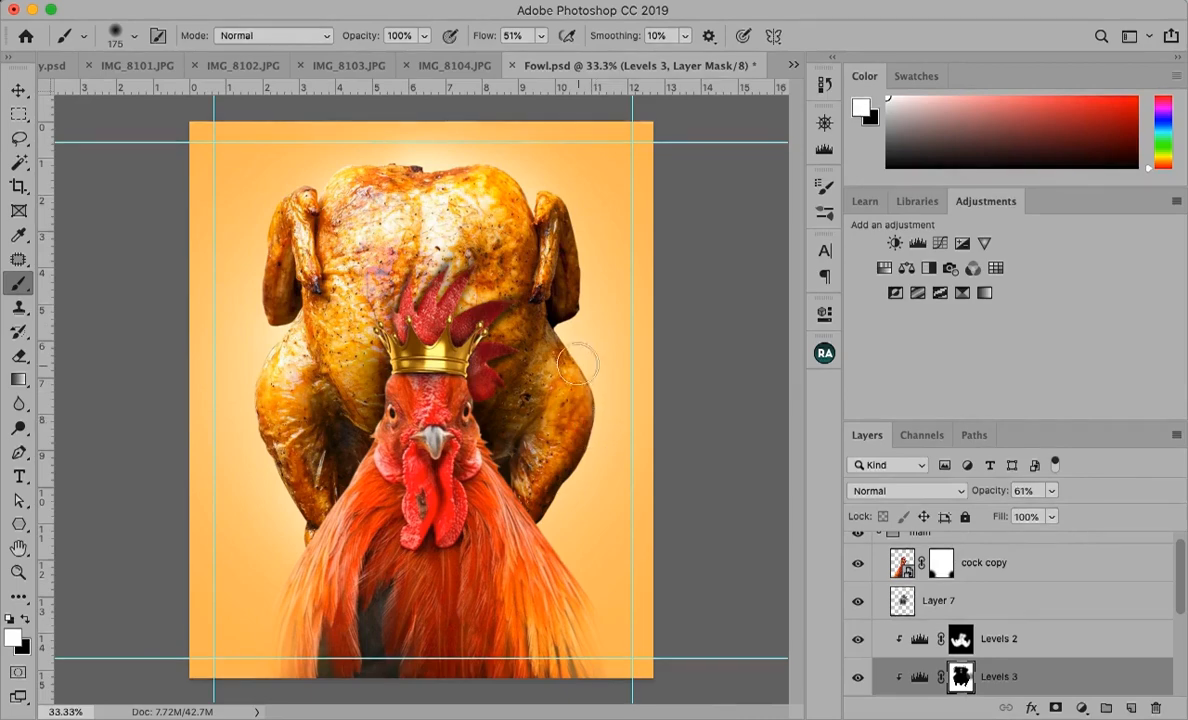
pyautogui.click(1053, 491)
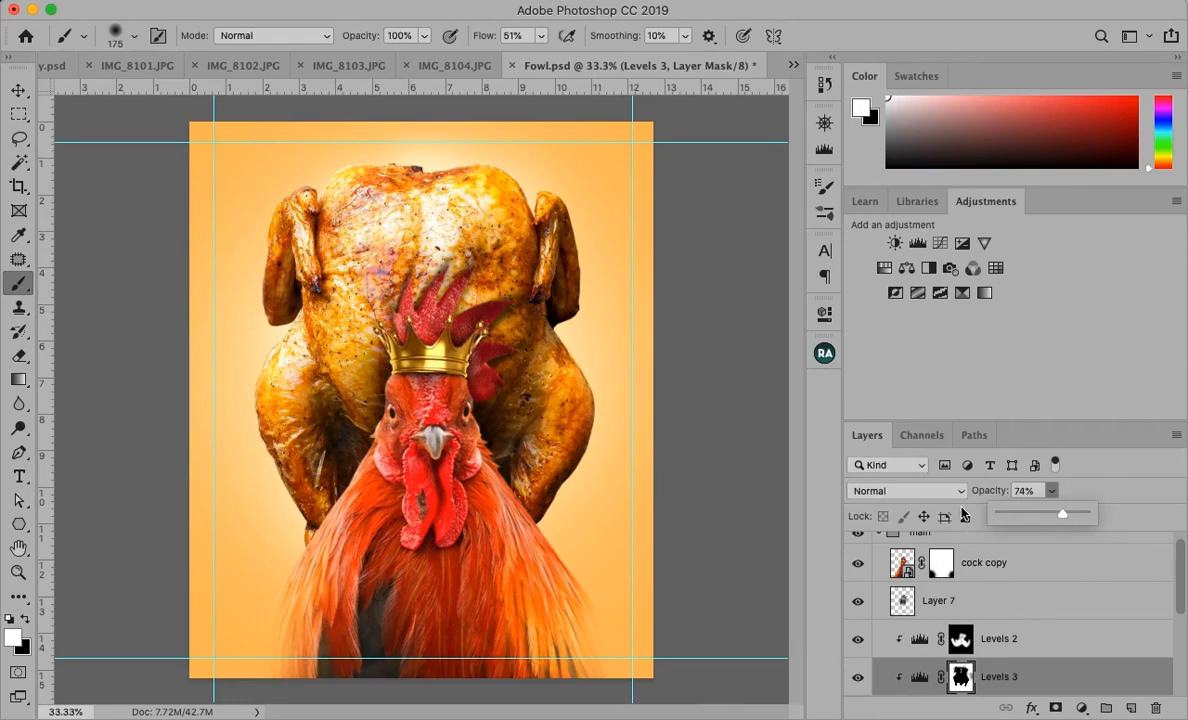
pyautogui.click(579, 368)
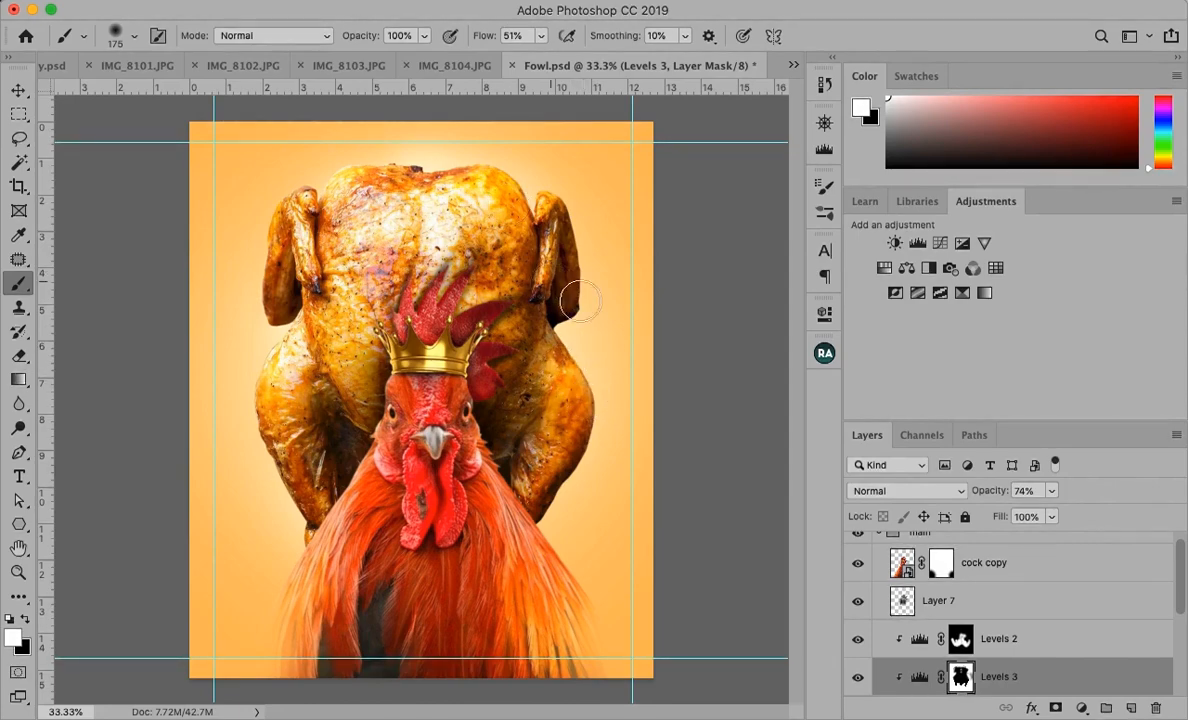
# Extend the Levels 2 mask upward around the rooster's comb by painting white with the soft 175 px brush.
pyautogui.click(960, 641)
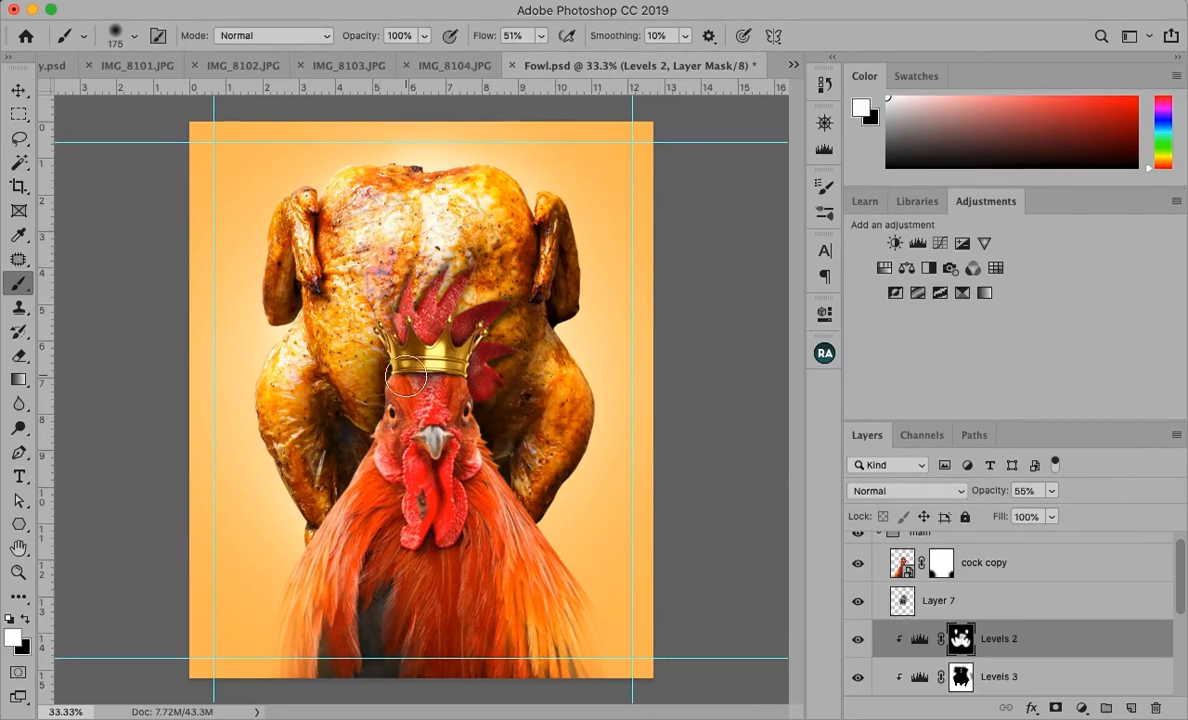
pyautogui.press('v')
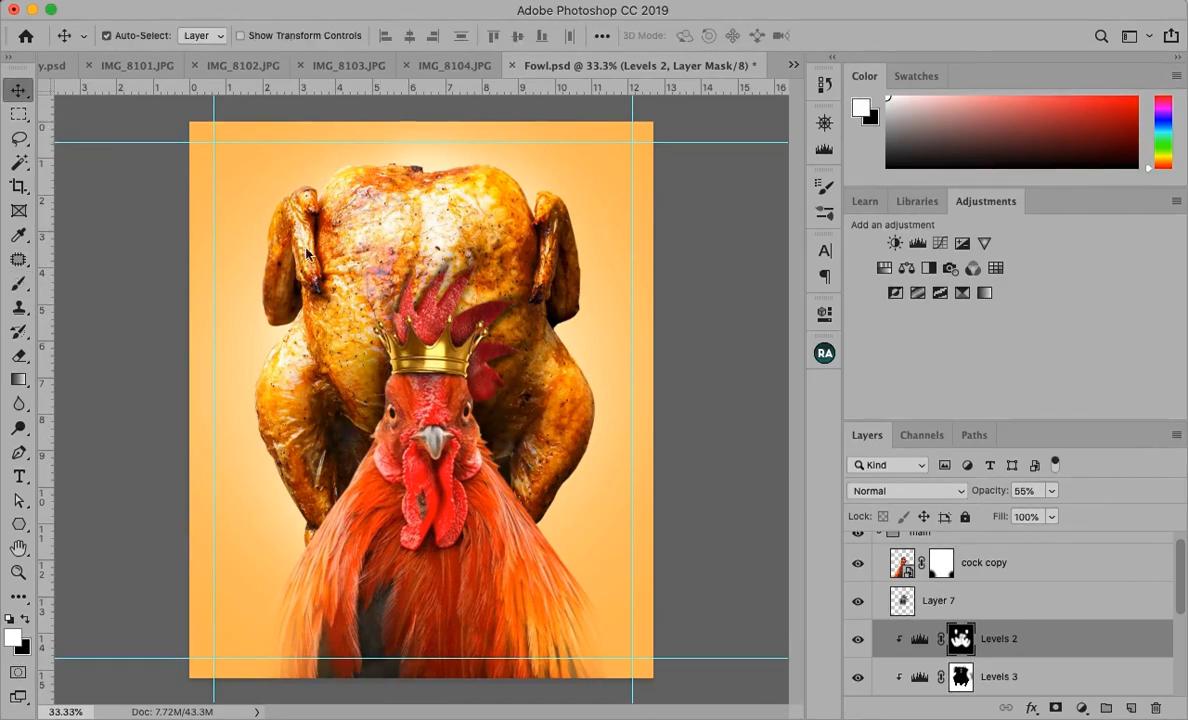
# Load the rooster's outline from cock copy as a selection and add a Levels adjustment with its white input at 200.
pyautogui.click(443, 367)
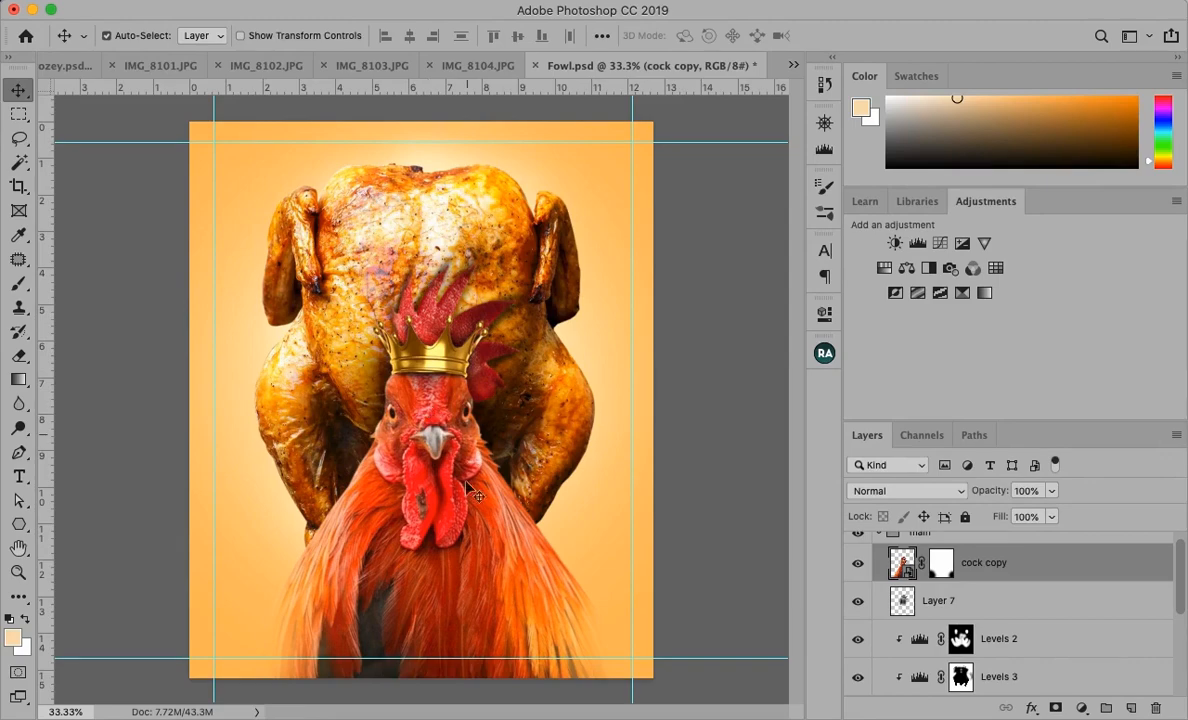
pyautogui.keyDown('super'); pyautogui.click(902, 565); pyautogui.keyUp('super')
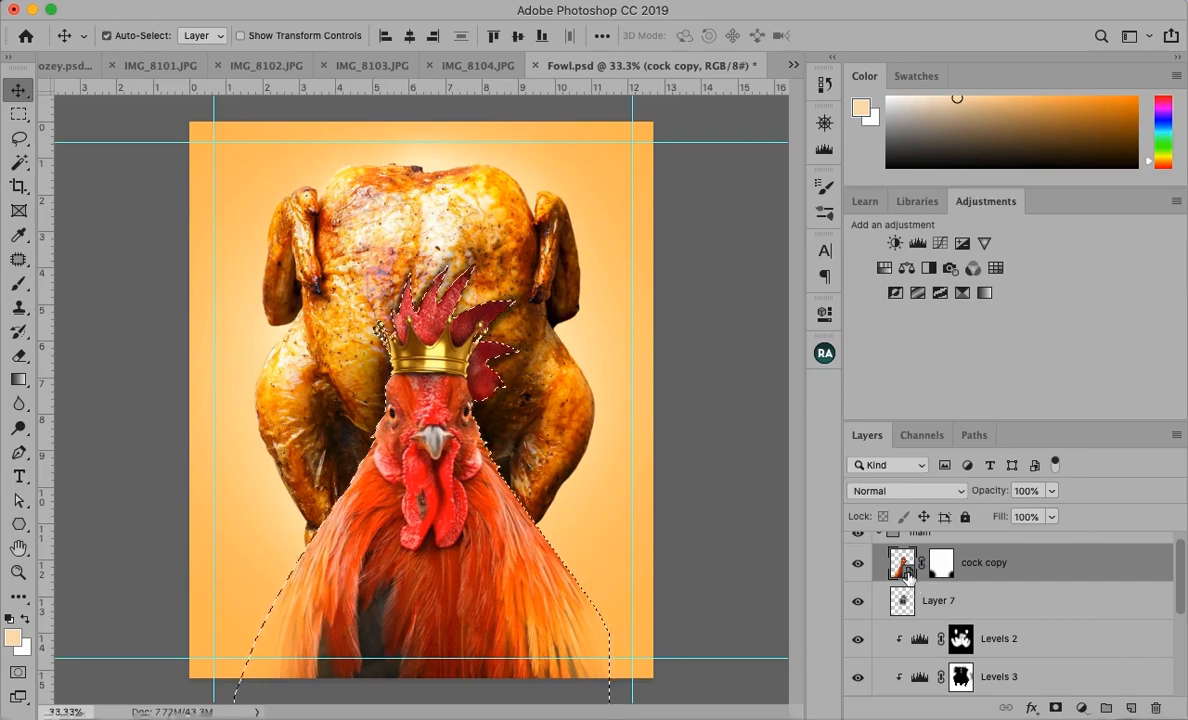
pyautogui.click(918, 243)
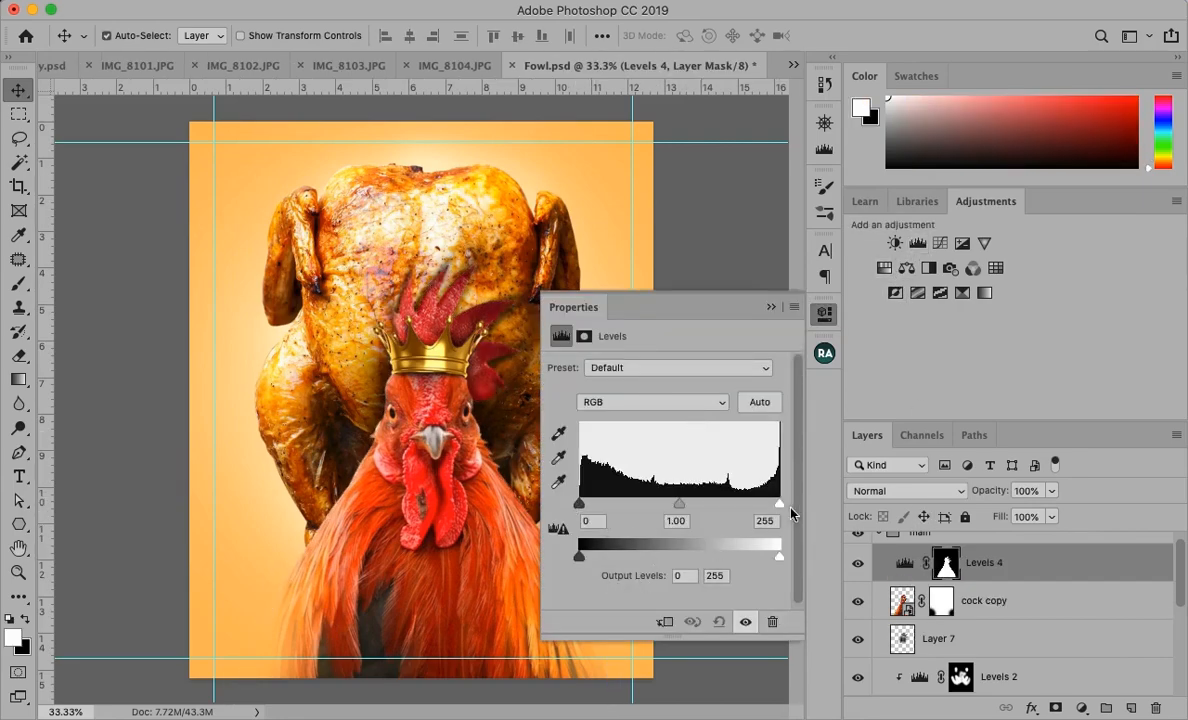
pyautogui.moveTo(779, 504); pyautogui.dragTo(737, 506)
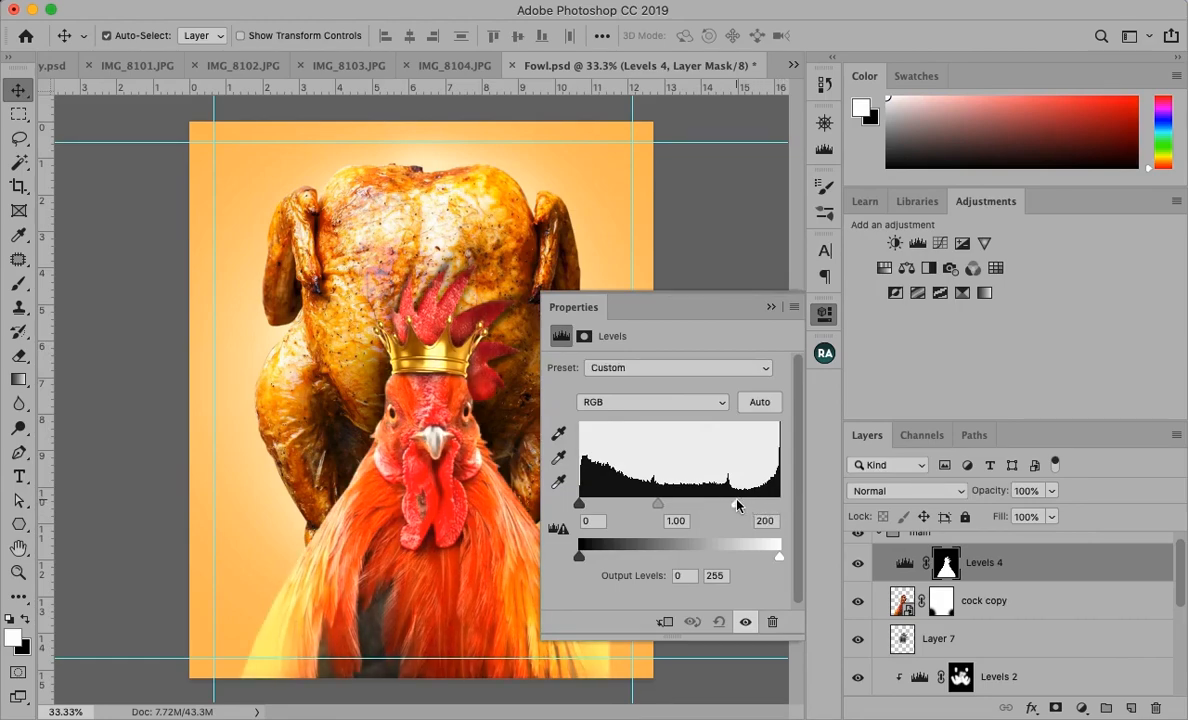
pyautogui.click(771, 307)
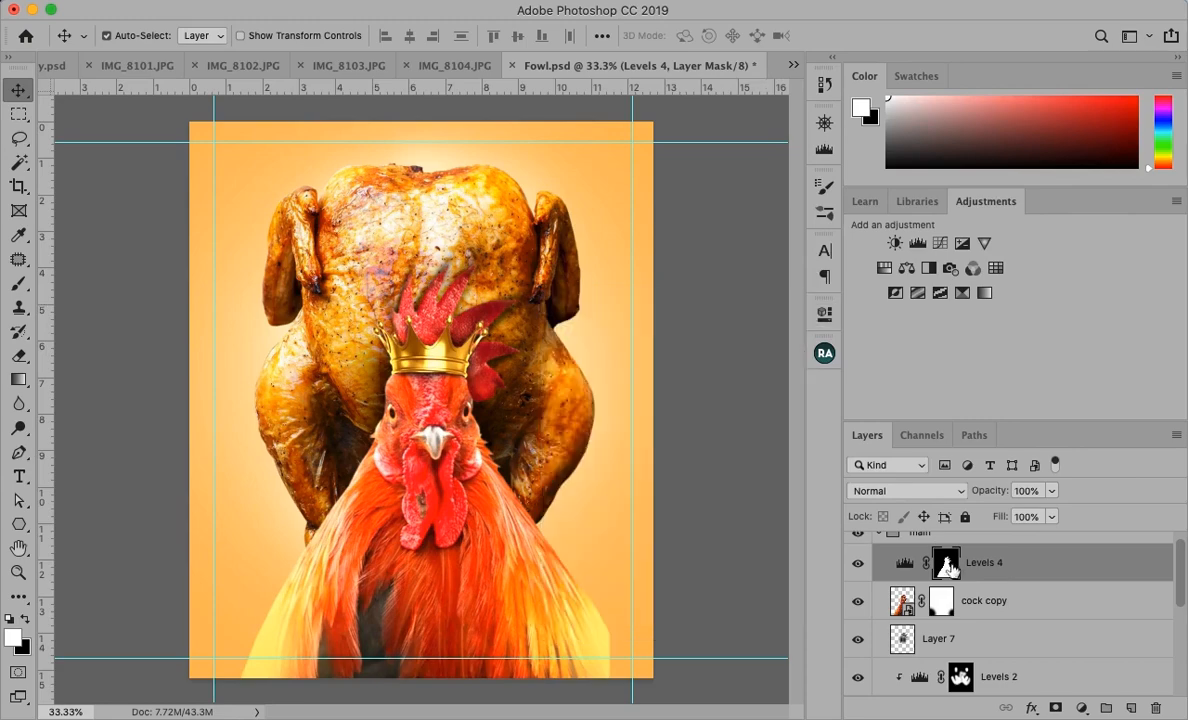
# Try inverting the Levels 4 mask, invert it back, and clip the adjustment to the cock copy layer.
pyautogui.press('super+i')
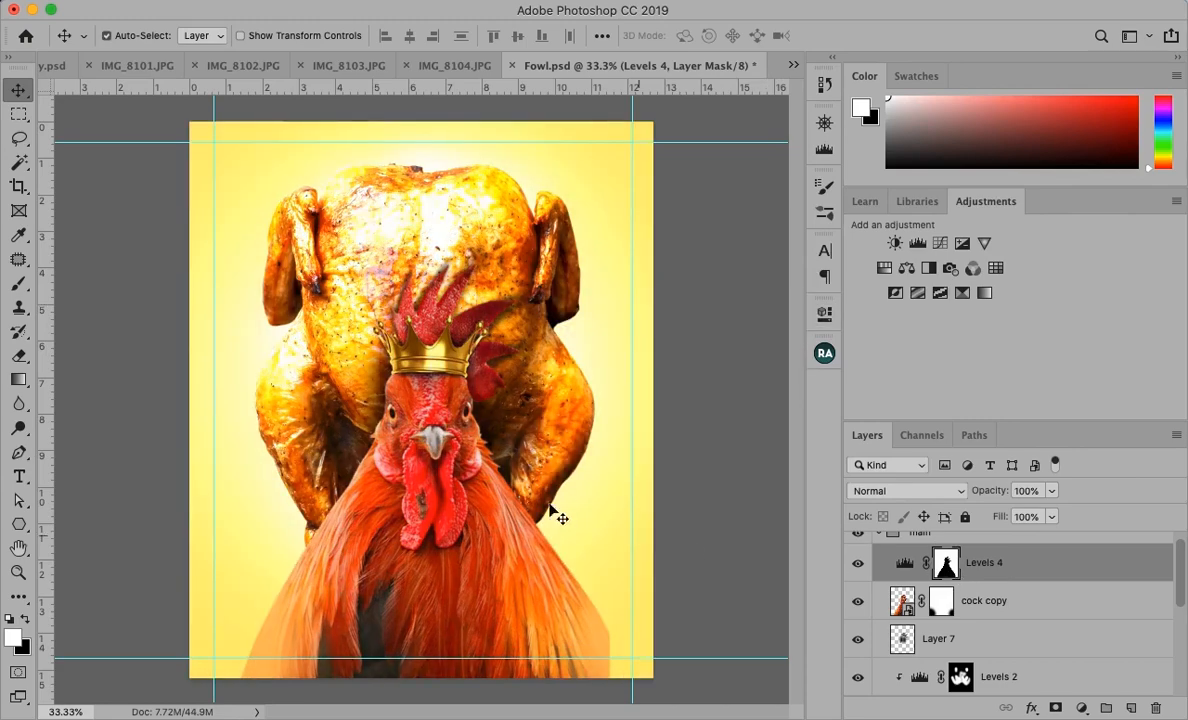
pyautogui.press('super+i')
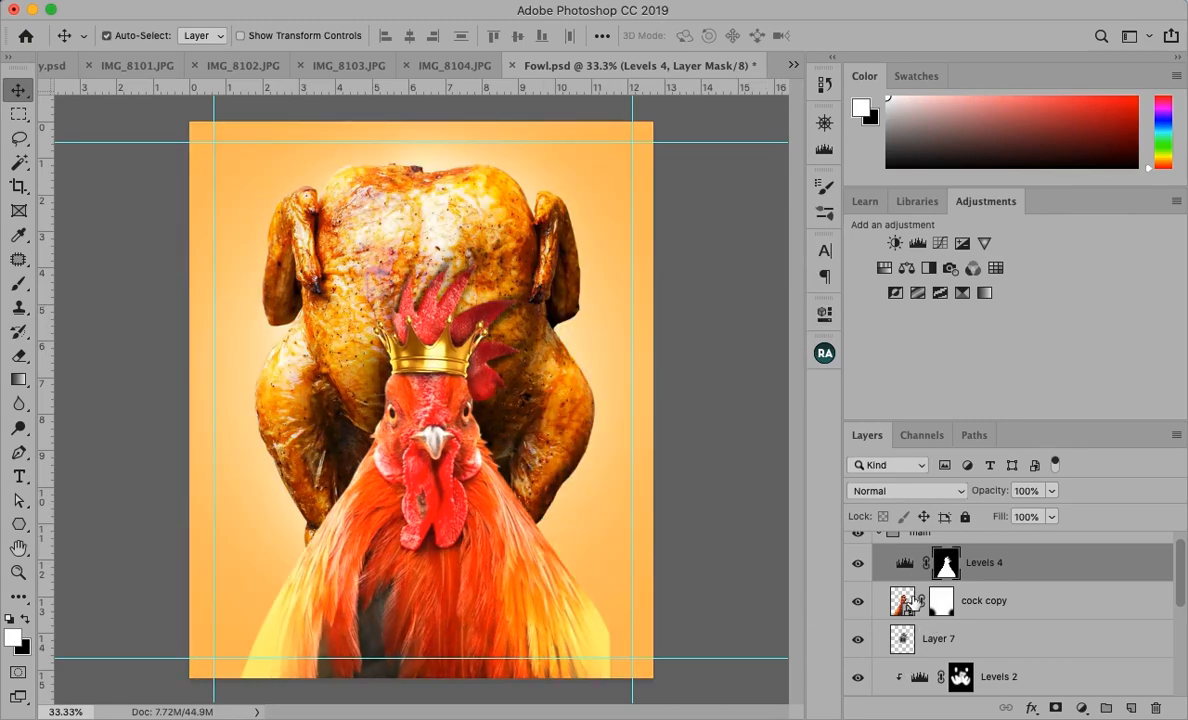
pyautogui.keyDown('alt'); pyautogui.click(906, 580); pyautogui.keyUp('alt')
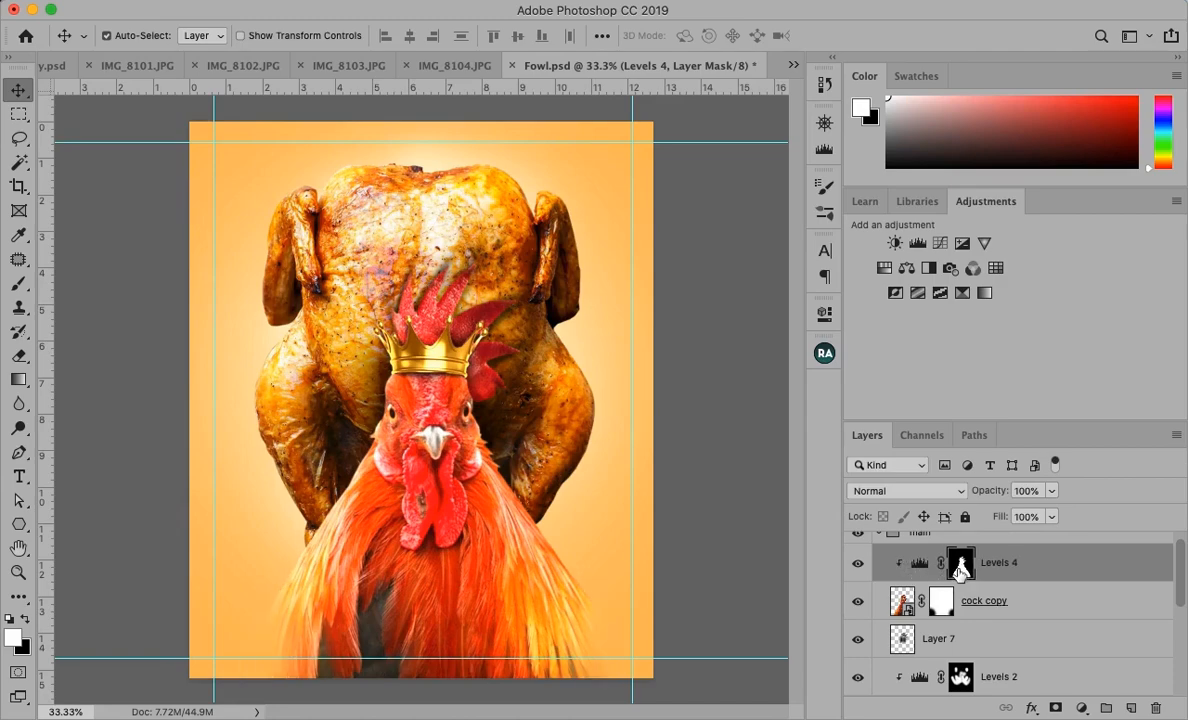
# Invert the Levels 4 mask and refine it along the rooster's comb and edges with white, reducing the brush to 20 px.
pyautogui.press('super+i')
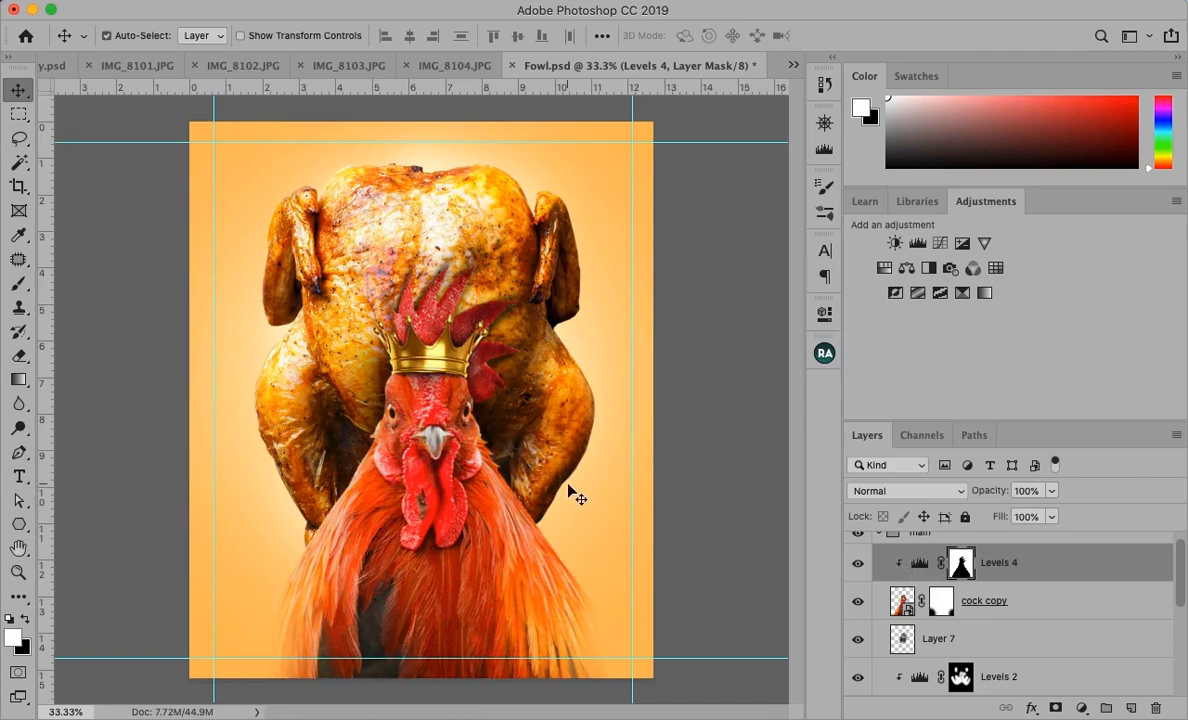
pyautogui.press('b')
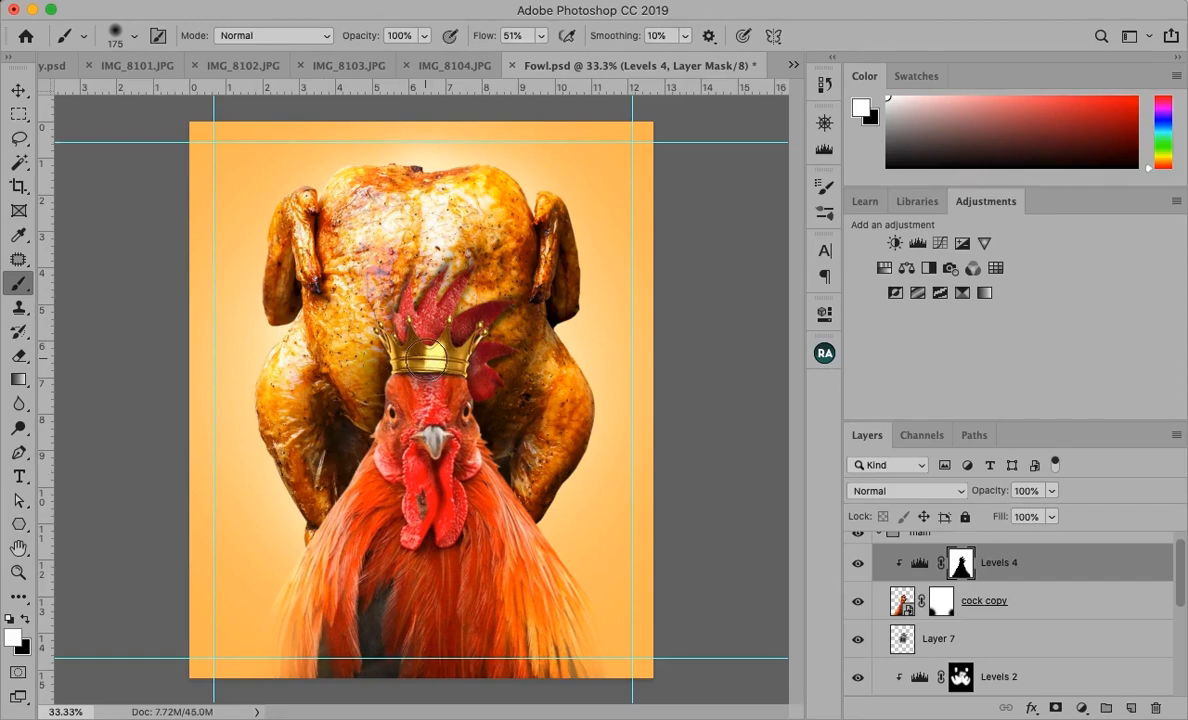
pyautogui.press('[')
pyautogui.press('[')
pyautogui.press('[')
pyautogui.press('[')
pyautogui.press('[')
pyautogui.press('[')
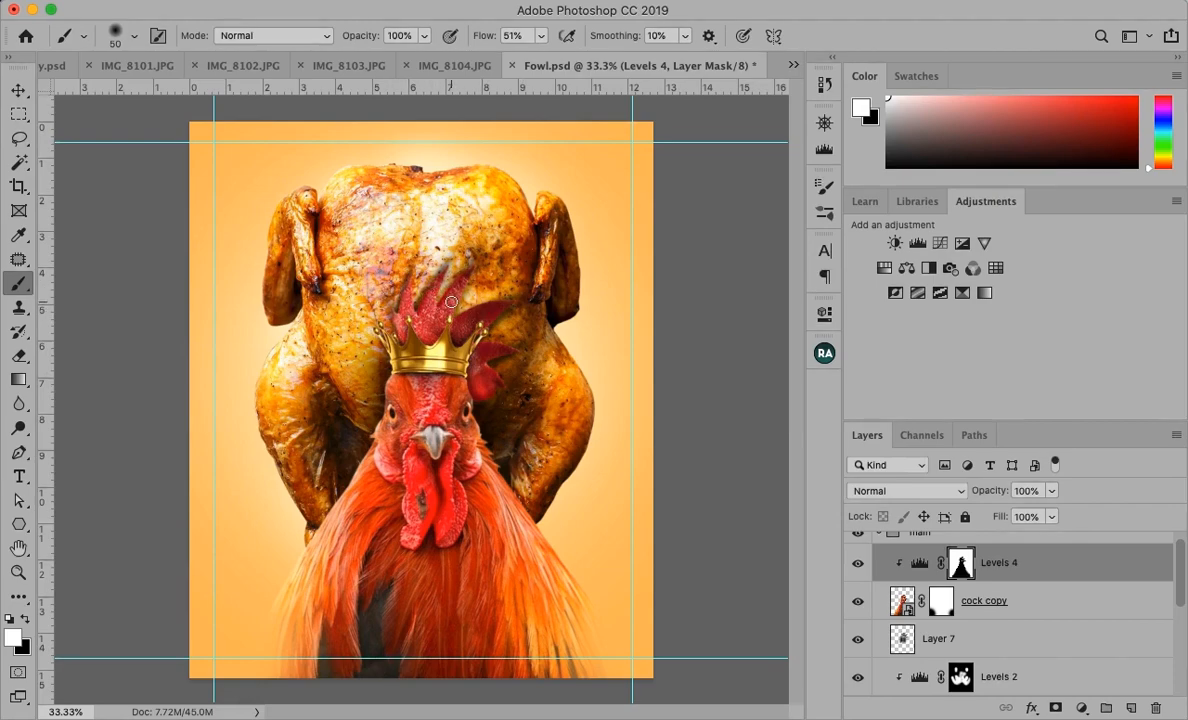
pyautogui.press('[')
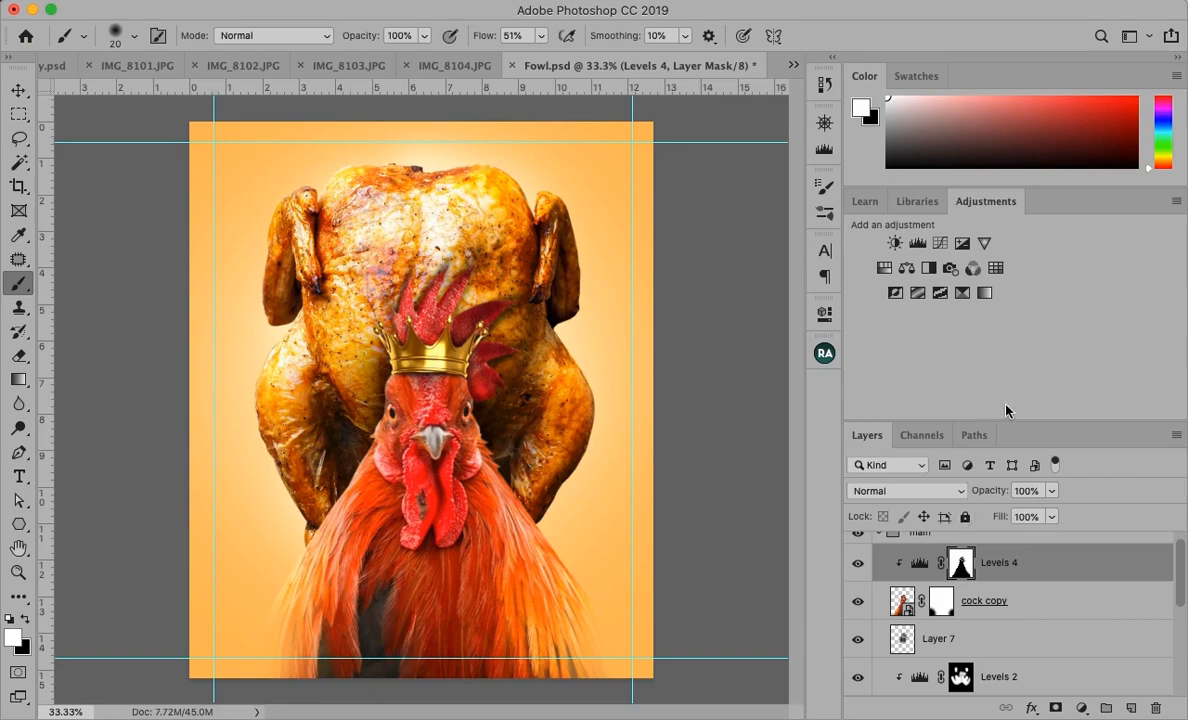
# Add a clipped Levels adjustment above Levels 4 with its black input at 76, and invert its mask to black.
pyautogui.click(918, 245)
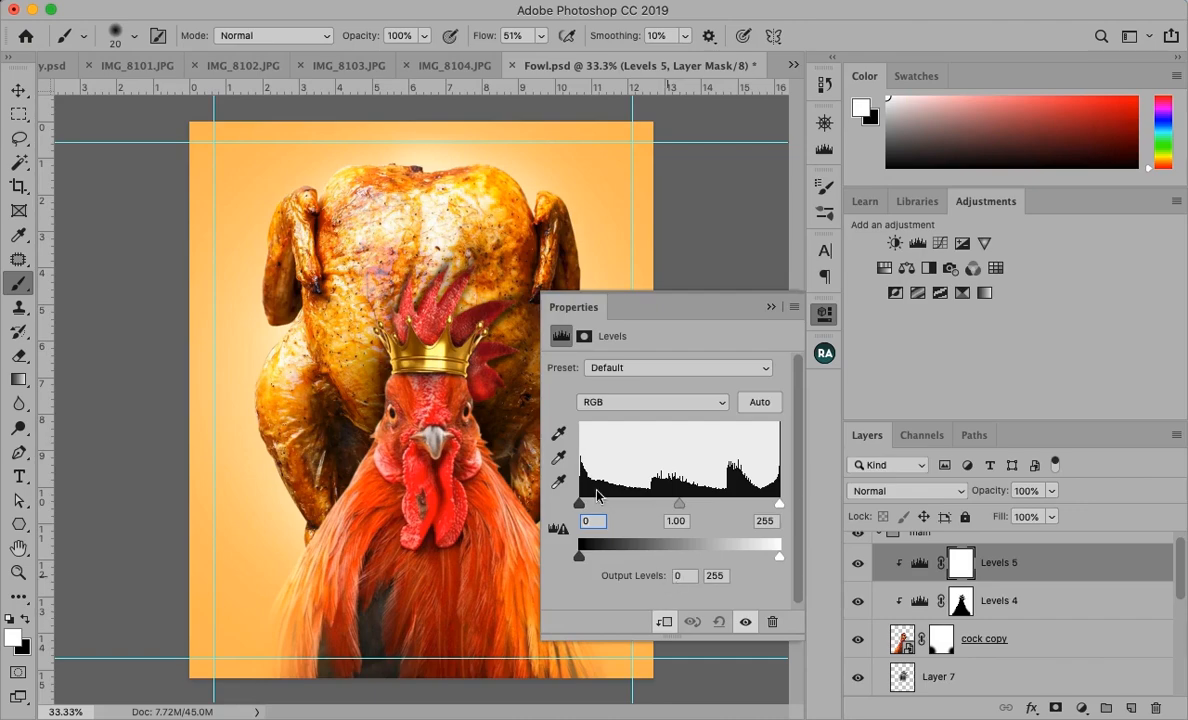
pyautogui.moveTo(578, 510); pyautogui.dragTo(643, 515)
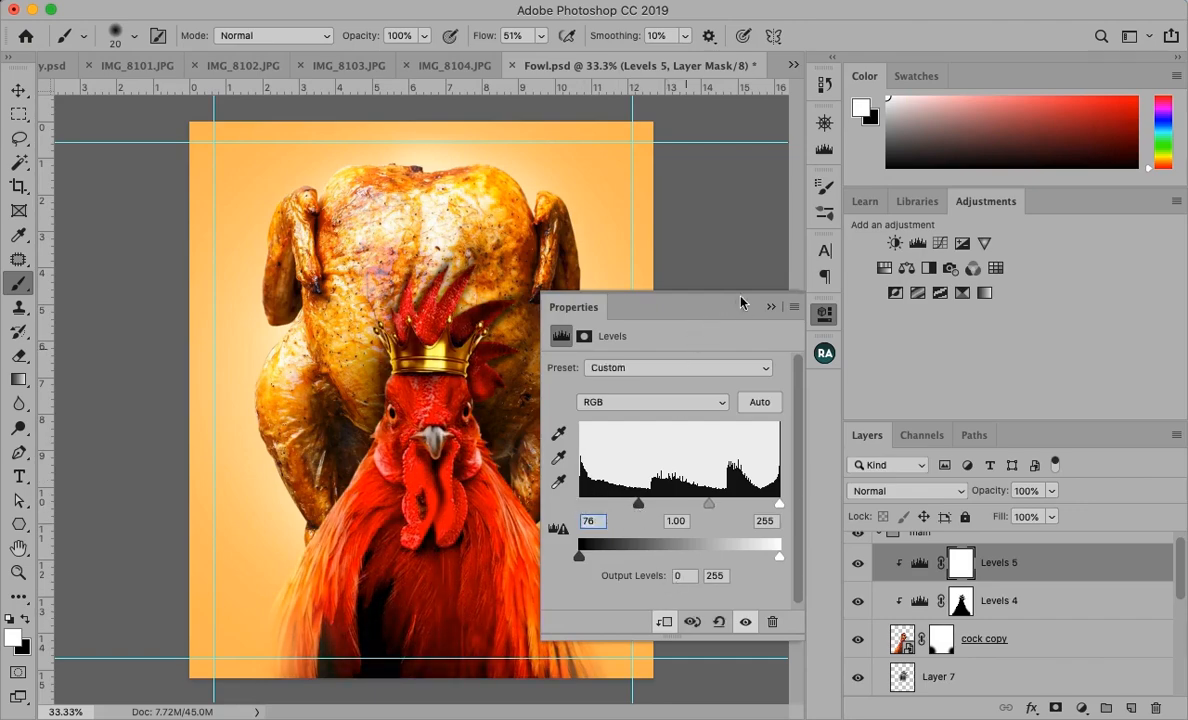
pyautogui.click(769, 308)
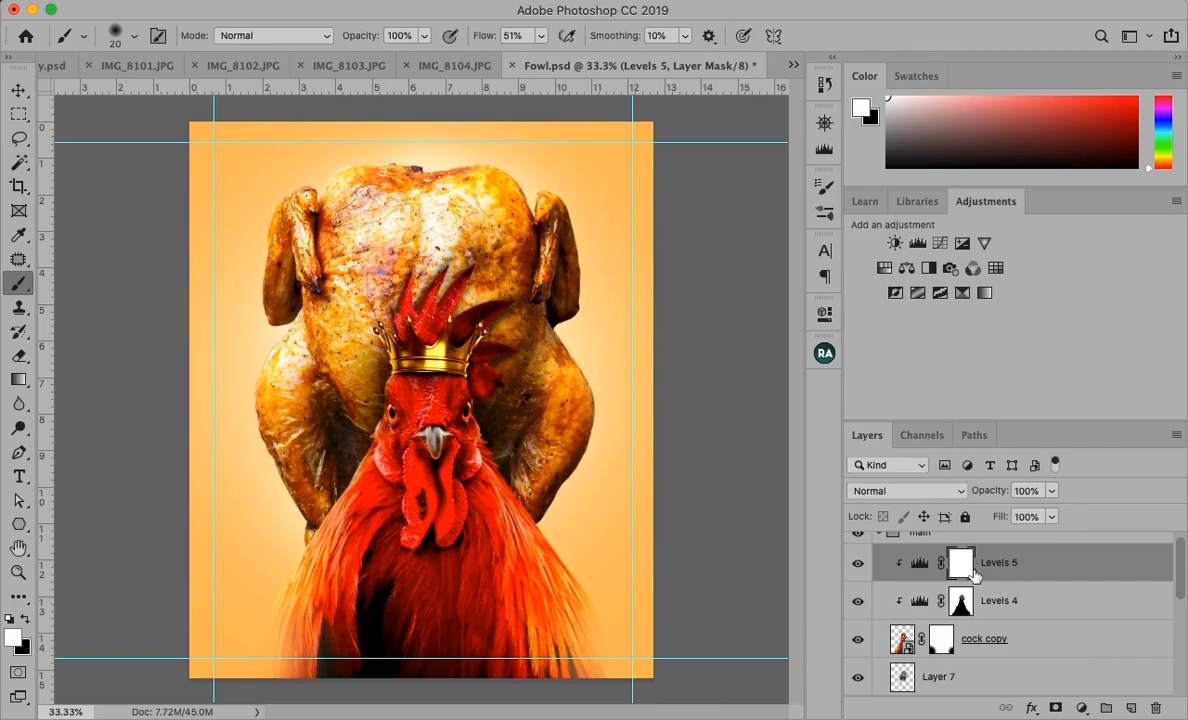
pyautogui.press('super+i')
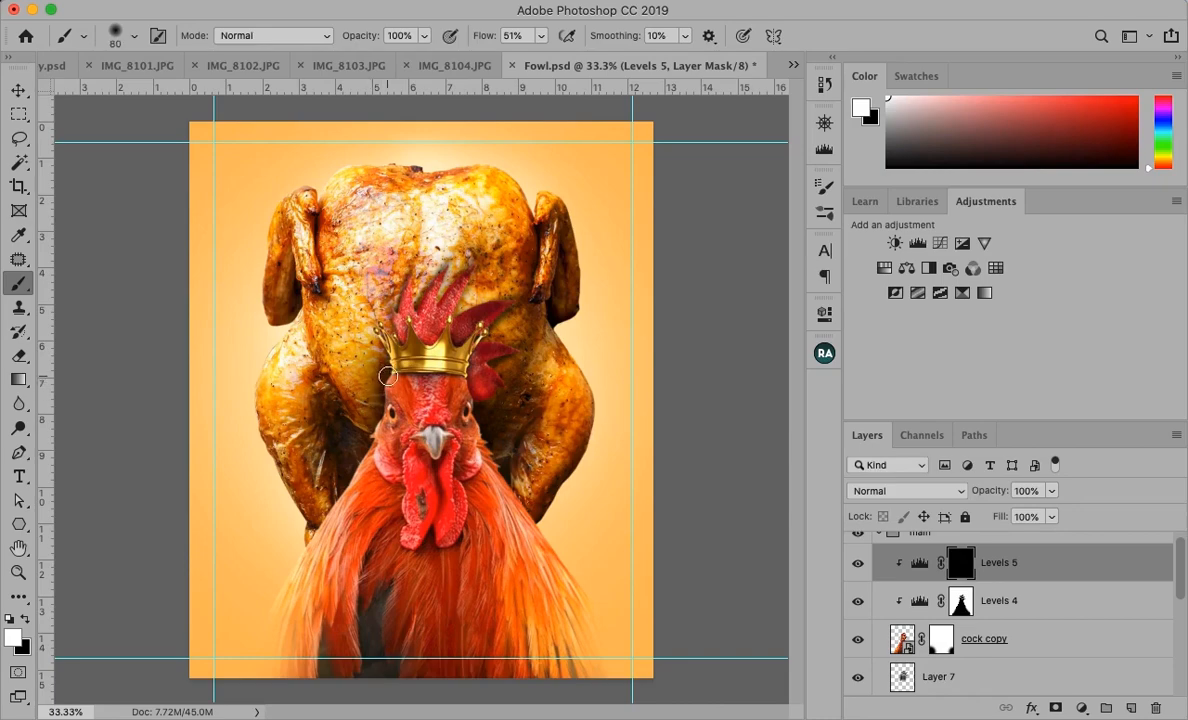
# Paint white on the Levels 5 mask around the rooster's face, neck and crown base with the 80 px and 45 px brush.
pyautogui.press(']')
pyautogui.press(']')
pyautogui.moveTo(380, 410); pyautogui.dragTo(357, 493)
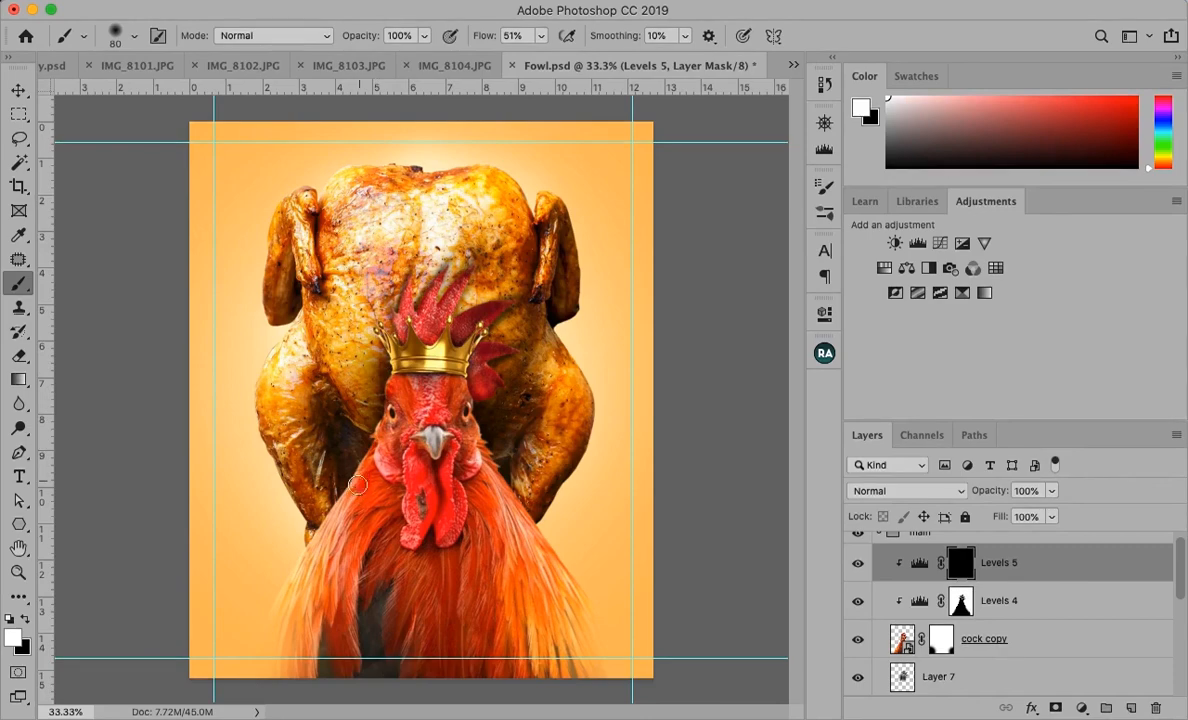
pyautogui.moveTo(472, 390)
pyautogui.mouseDown()
pyautogui.moveTo(514, 489)
pyautogui.moveTo(459, 397)
pyautogui.moveTo(497, 447)
pyautogui.moveTo(509, 492)
pyautogui.mouseUp()
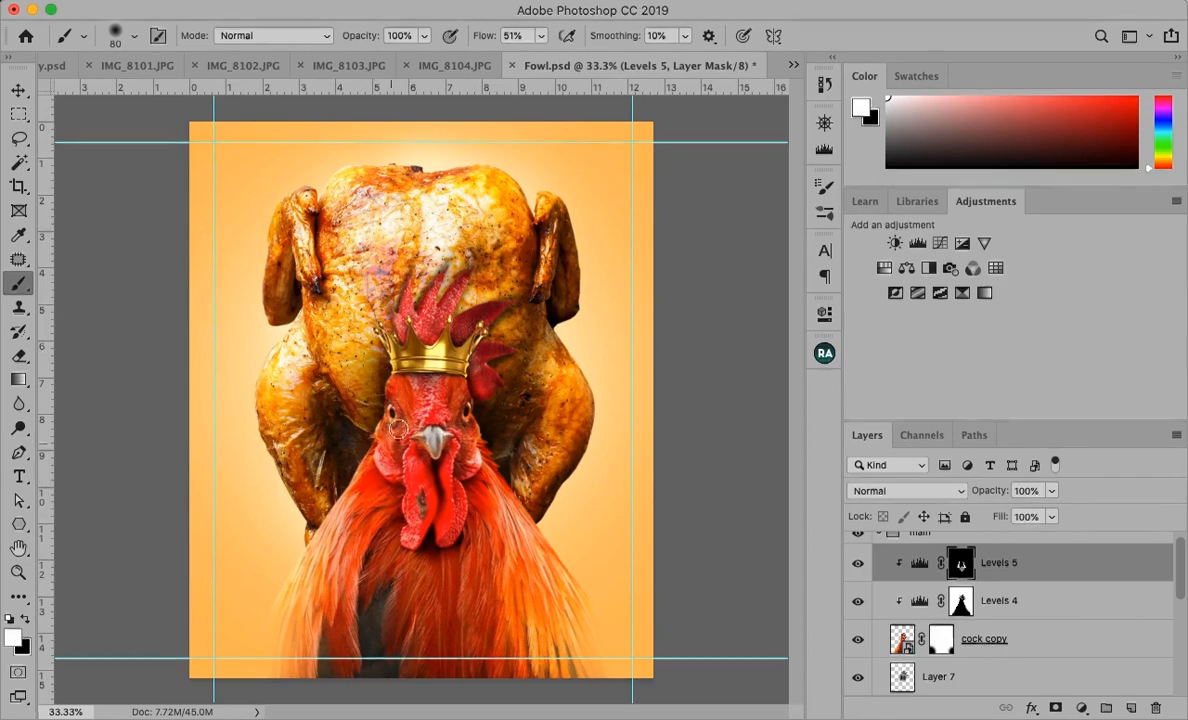
pyautogui.moveTo(438, 400); pyautogui.dragTo(433, 385)
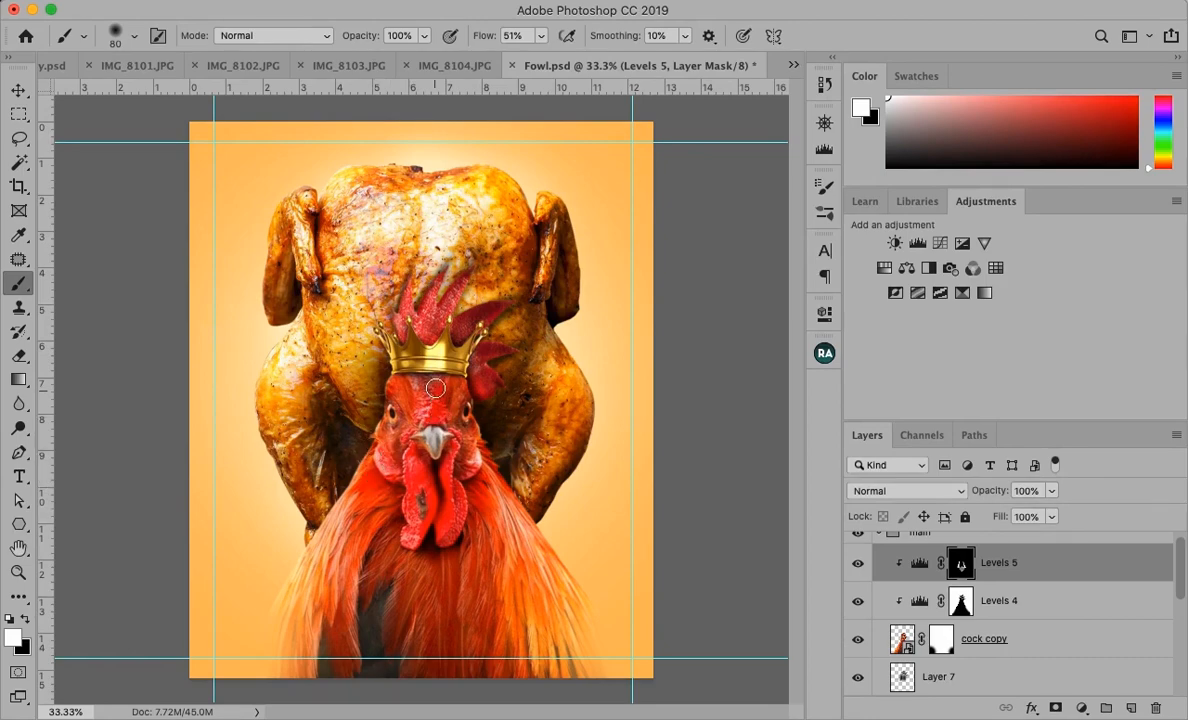
pyautogui.press('[')
pyautogui.press('[')
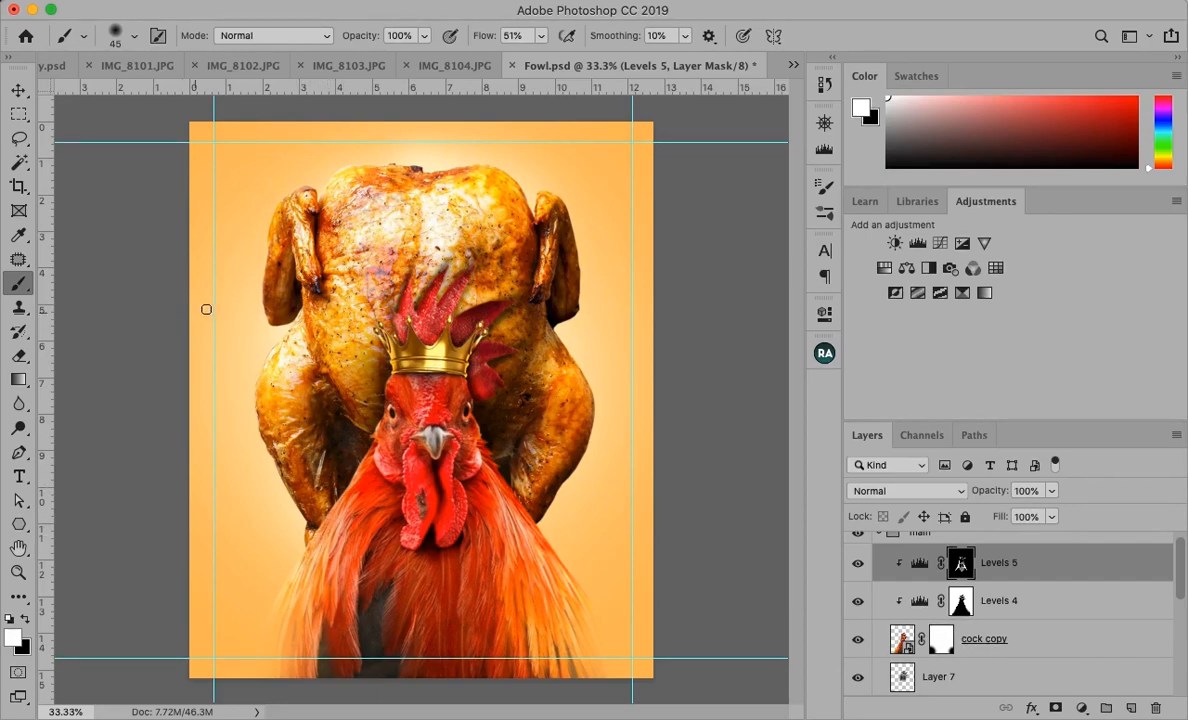
# Add a new layer above Levels 5 in the main group and enlarge the soft peach brush to 600 px.
pyautogui.click(18, 90)
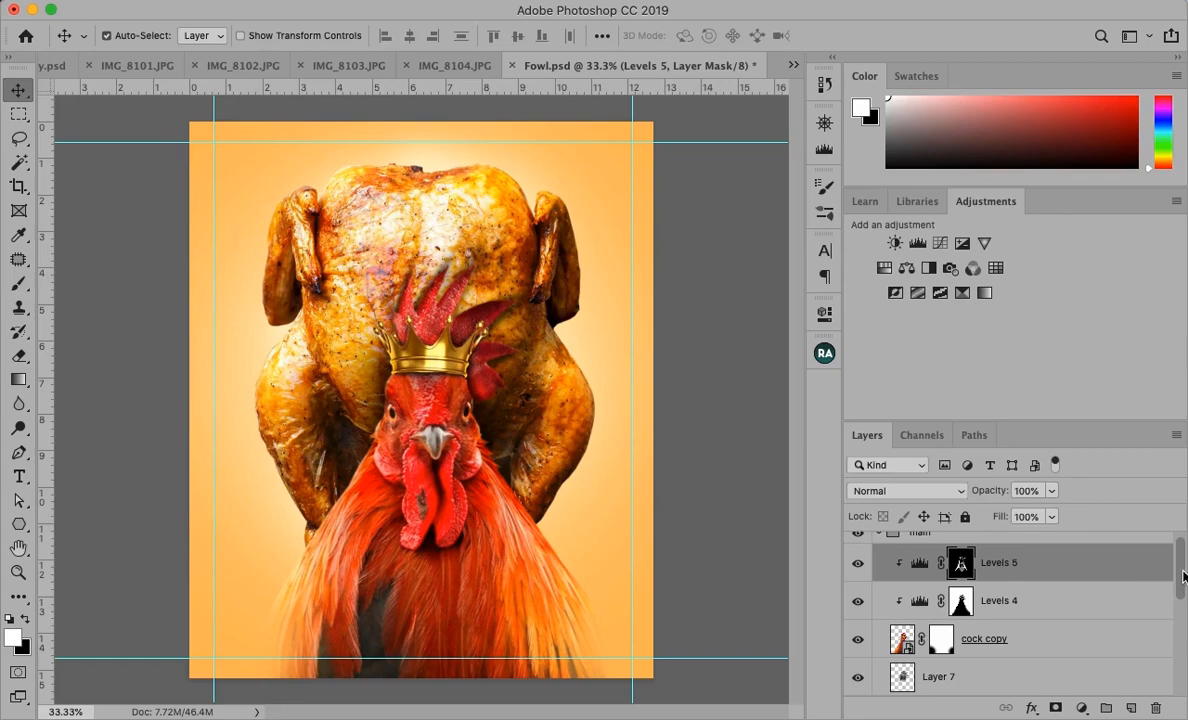
pyautogui.scroll(1, 1180, 575)
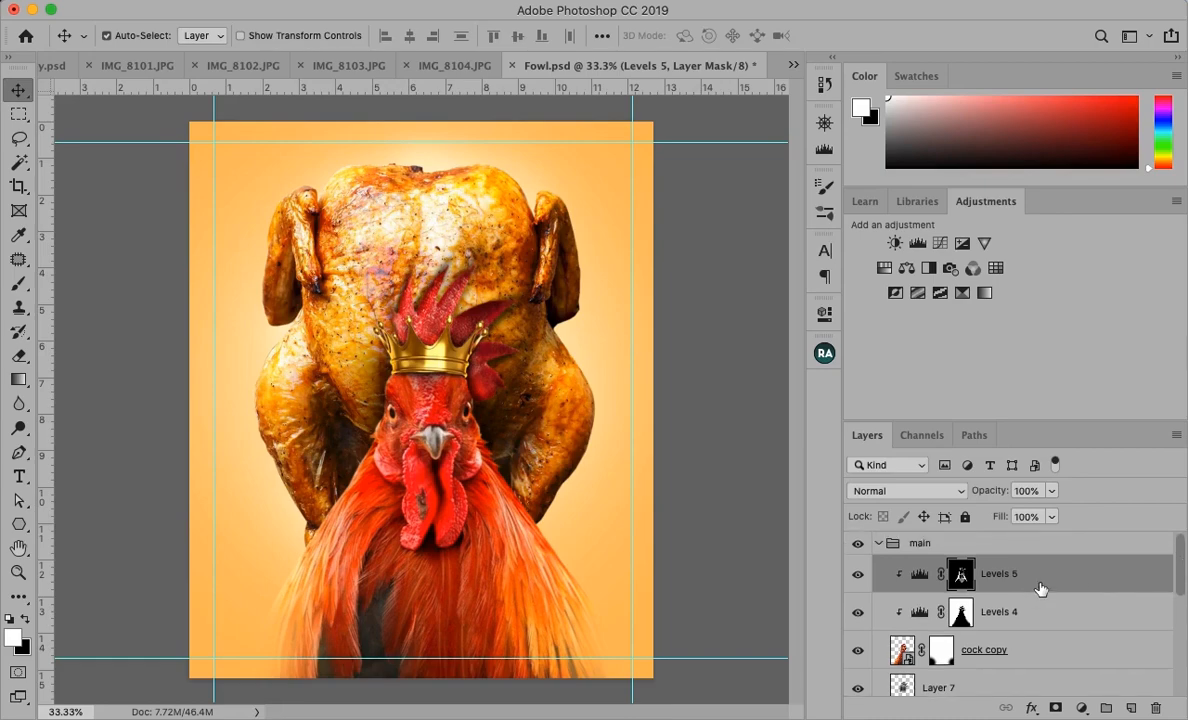
pyautogui.click(1131, 707)
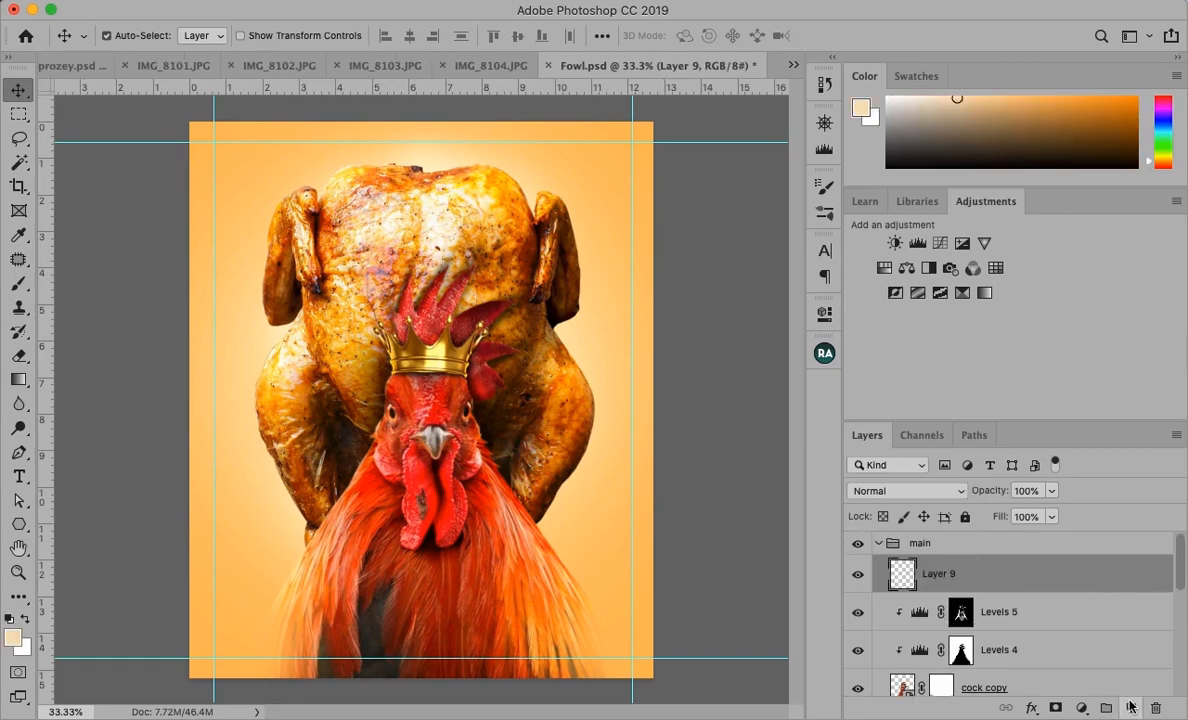
pyautogui.click(20, 284)
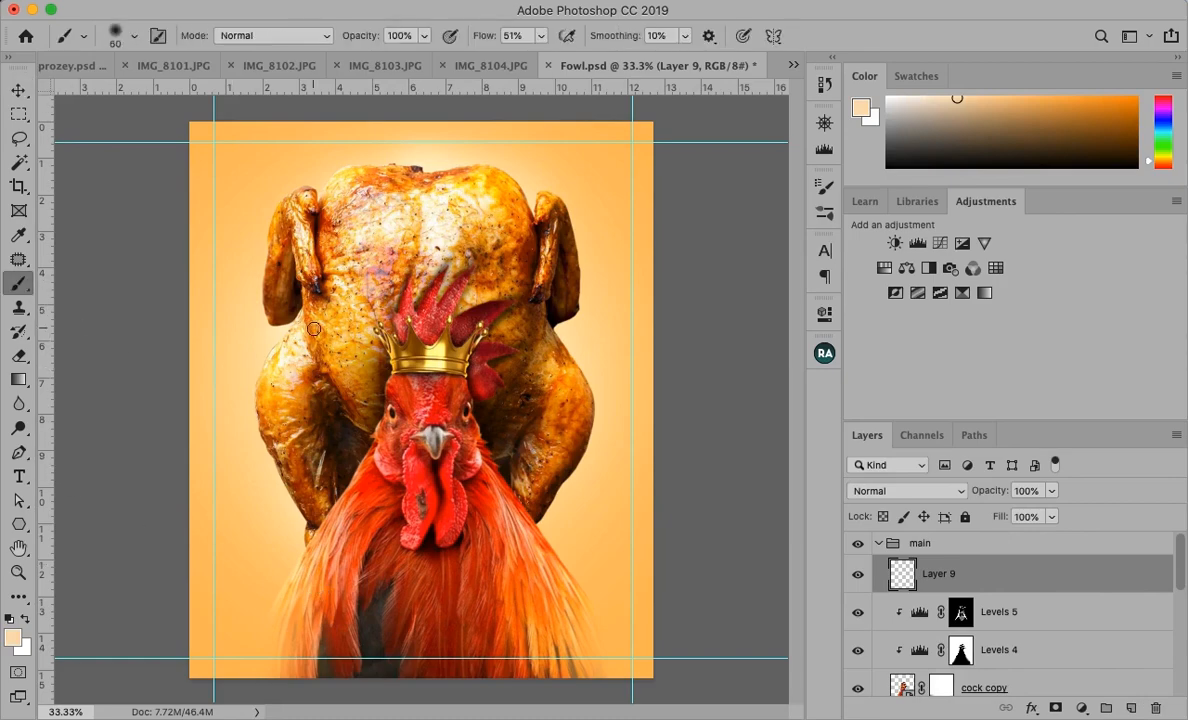
pyautogui.press(']')
pyautogui.press(']')
pyautogui.press(']')
pyautogui.press(']')
pyautogui.press(']')
pyautogui.press(']')
pyautogui.press(']')
pyautogui.press(']')
pyautogui.press(']')
pyautogui.press(']')
pyautogui.press(']')
pyautogui.press(']')
pyautogui.press(']')
pyautogui.press(']')
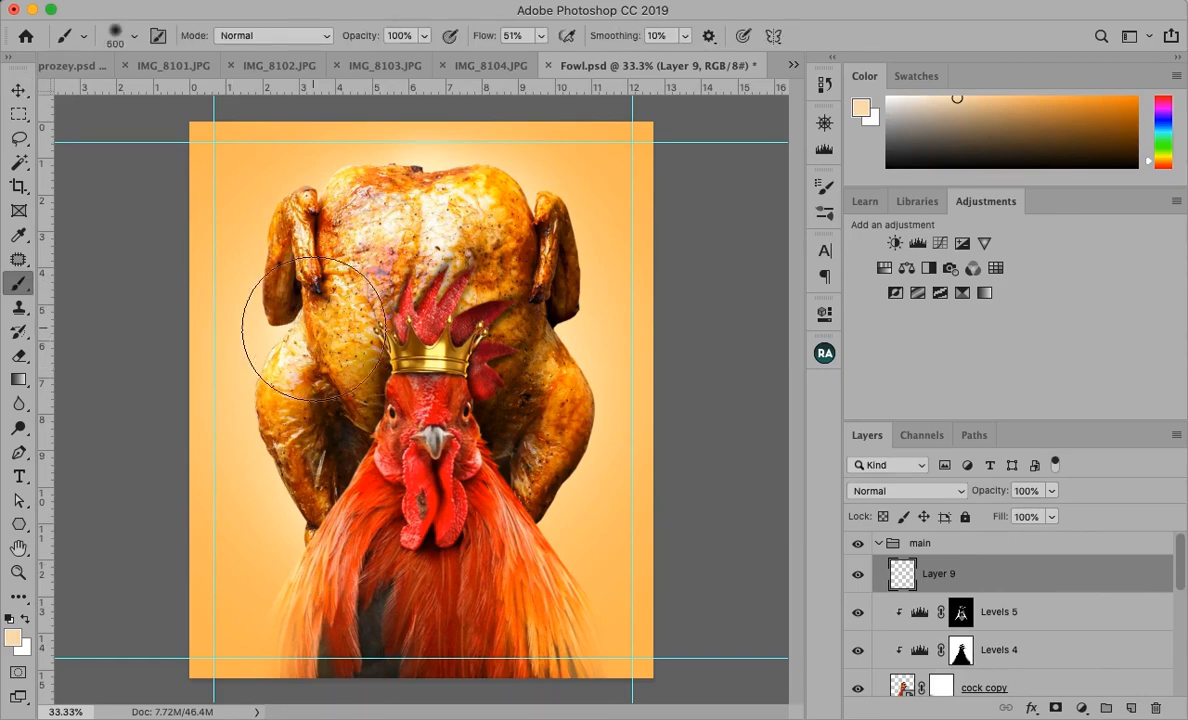
pyautogui.press(']')
# Set the new layer's blend mode to Screen and its opacity to 62%.
pyautogui.click(961, 491)
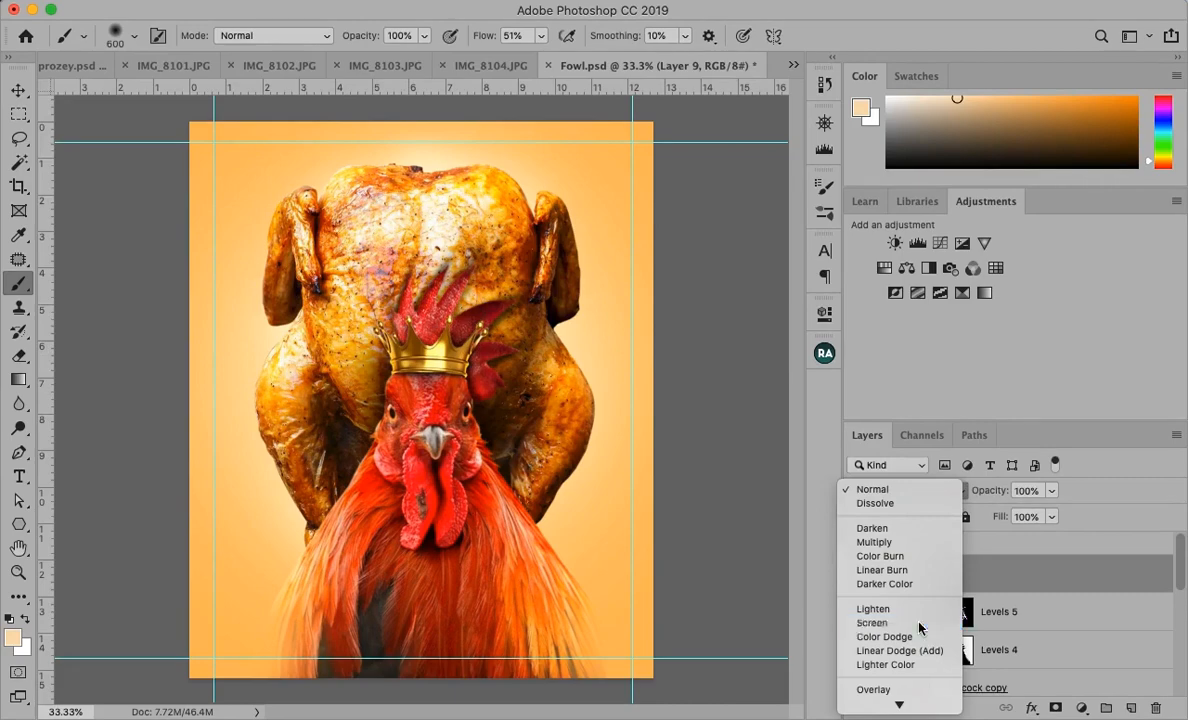
pyautogui.click(872, 622)
pyautogui.click(1051, 491)
pyautogui.moveTo(1056, 512); pyautogui.dragTo(1020, 519)
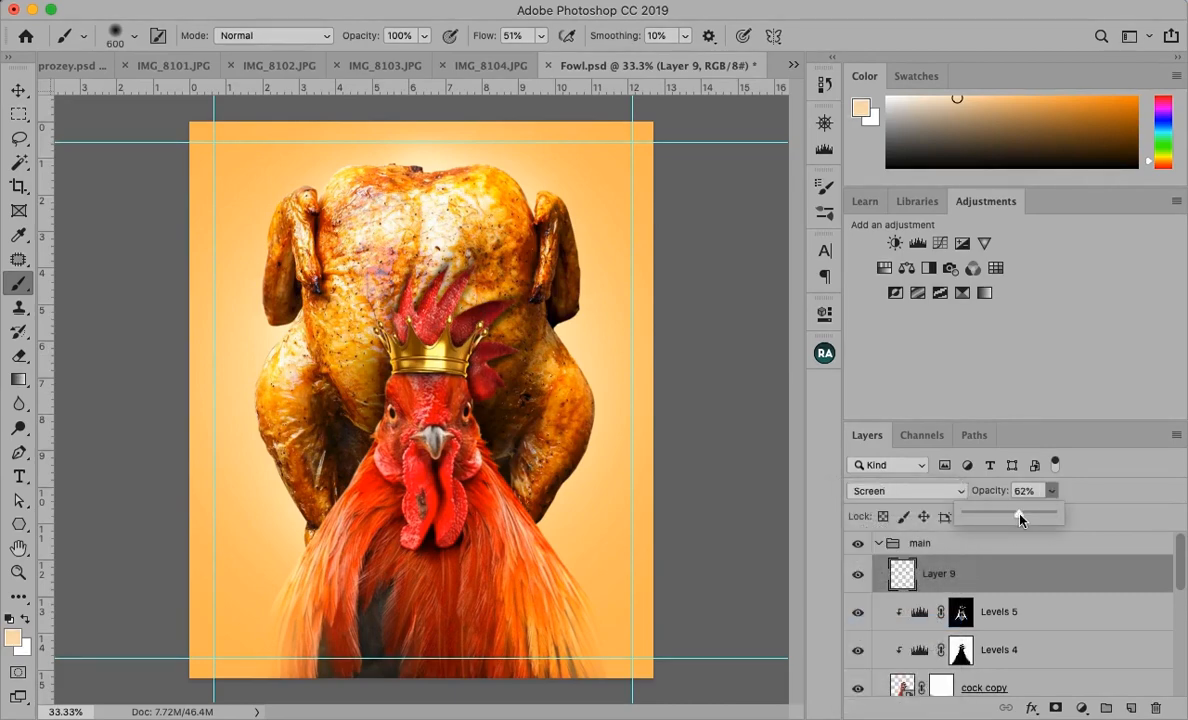
# Paint a soft peach glow on Layer 9 along the chicken's sides, wings and top edge with a 250 px brush.
pyautogui.press('[')
pyautogui.press('[')
pyautogui.press('[')
pyautogui.press('[')
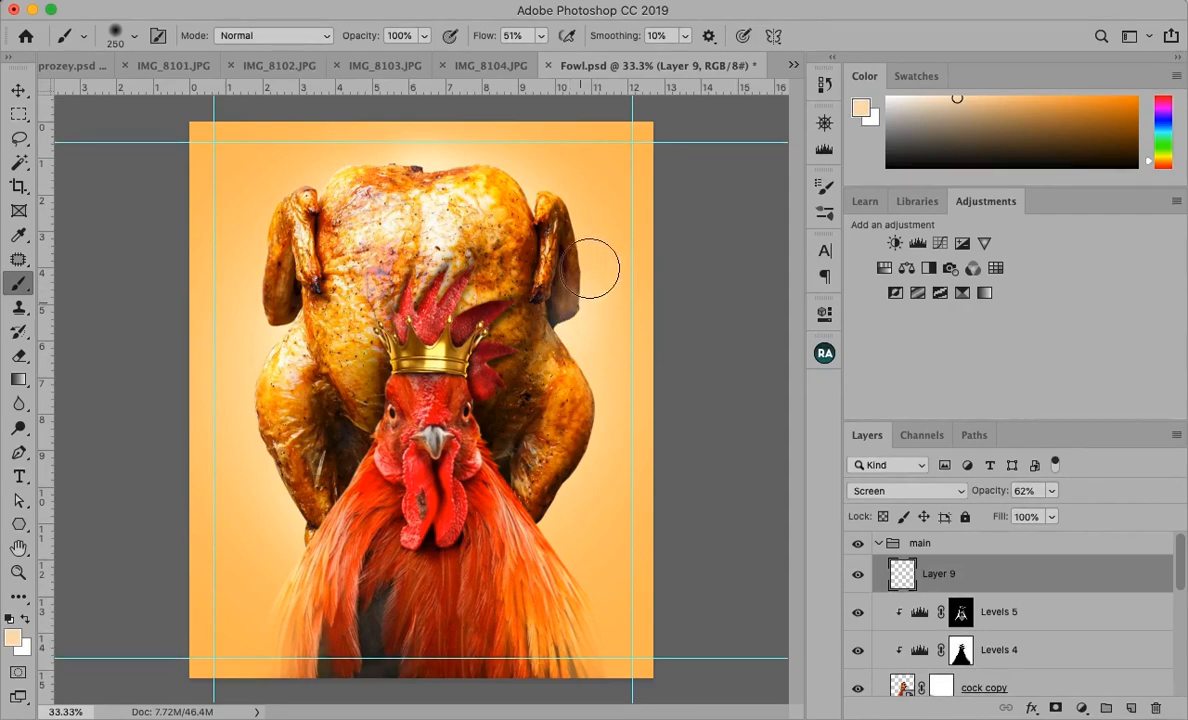
pyautogui.moveTo(569, 209)
pyautogui.mouseDown()
pyautogui.moveTo(593, 236)
pyautogui.moveTo(578, 212)
pyautogui.moveTo(592, 284)
pyautogui.moveTo(586, 272)
pyautogui.moveTo(592, 300)
pyautogui.moveTo(575, 330)
pyautogui.moveTo(592, 401)
pyautogui.moveTo(573, 450)
pyautogui.moveTo(584, 428)
pyautogui.moveTo(580, 500)
pyautogui.moveTo(604, 460)
pyautogui.moveTo(584, 465)
pyautogui.moveTo(546, 537)
pyautogui.moveTo(593, 580)
pyautogui.moveTo(577, 560)
pyautogui.moveTo(586, 604)
pyautogui.moveTo(565, 550)
pyautogui.moveTo(586, 578)
pyautogui.mouseUp()
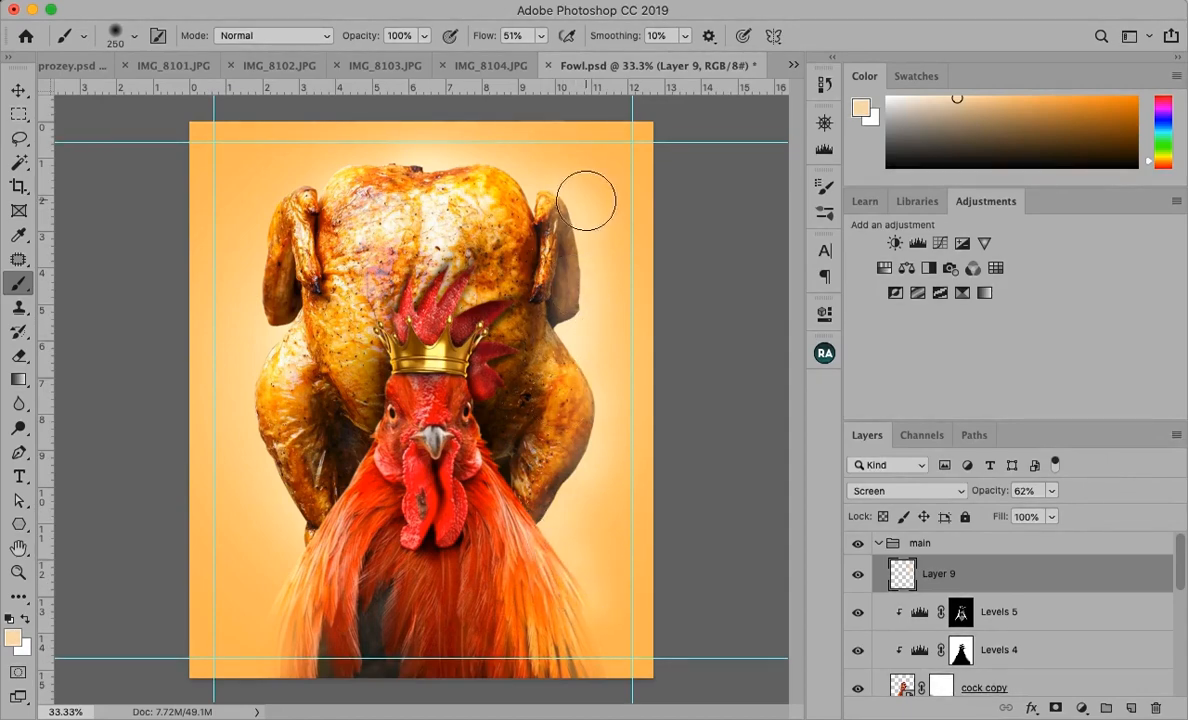
pyautogui.moveTo(488, 175)
pyautogui.mouseDown()
pyautogui.moveTo(377, 164)
pyautogui.moveTo(344, 176)
pyautogui.moveTo(374, 162)
pyautogui.moveTo(424, 172)
pyautogui.mouseUp()
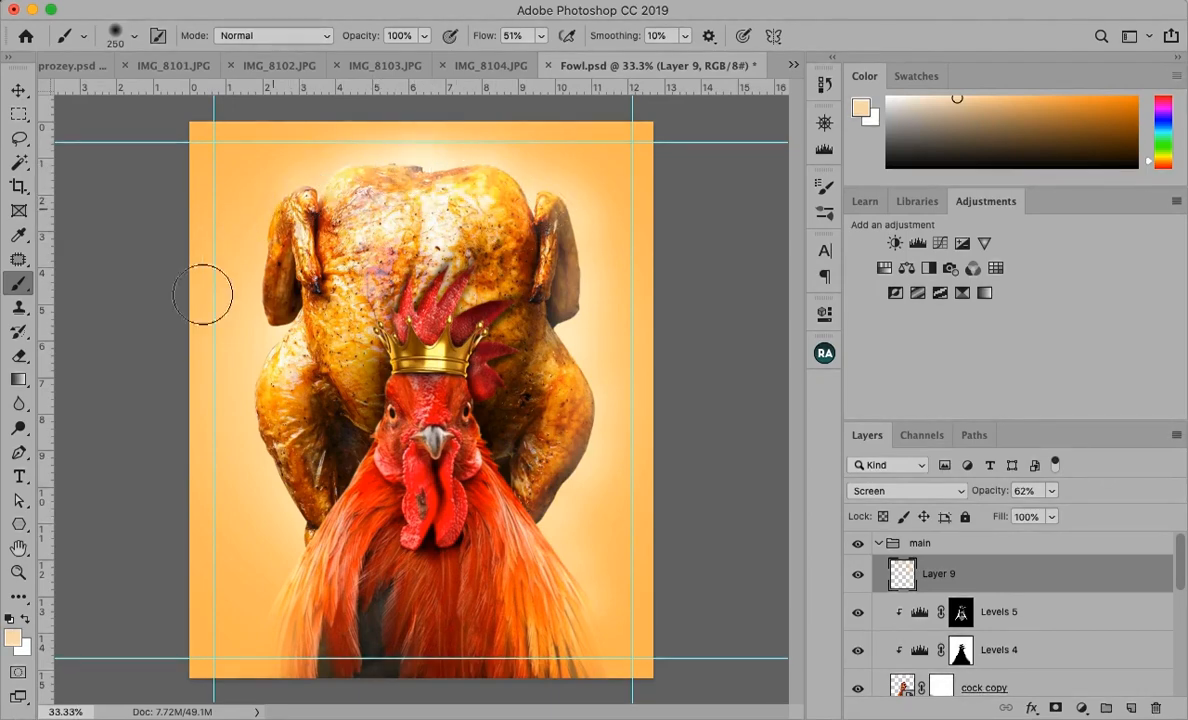
pyautogui.moveTo(255, 290)
pyautogui.mouseDown()
pyautogui.moveTo(255, 391)
pyautogui.moveTo(300, 540)
pyautogui.moveTo(328, 492)
pyautogui.moveTo(290, 508)
pyautogui.moveTo(276, 549)
pyautogui.moveTo(233, 431)
pyautogui.moveTo(267, 243)
pyautogui.moveTo(261, 215)
pyautogui.moveTo(244, 209)
pyautogui.moveTo(463, 167)
pyautogui.moveTo(542, 218)
pyautogui.moveTo(583, 197)
pyautogui.moveTo(506, 165)
pyautogui.moveTo(410, 164)
pyautogui.moveTo(455, 190)
pyautogui.moveTo(427, 193)
pyautogui.moveTo(321, 172)
pyautogui.moveTo(383, 183)
pyautogui.moveTo(347, 183)
pyautogui.moveTo(280, 334)
pyautogui.moveTo(400, 214)
pyautogui.moveTo(309, 181)
pyautogui.moveTo(345, 186)
pyautogui.mouseUp()
# Widen the peach glow around the chicken's legs, top and both sides with a 400 px brush.
pyautogui.press(']')
pyautogui.press(']')
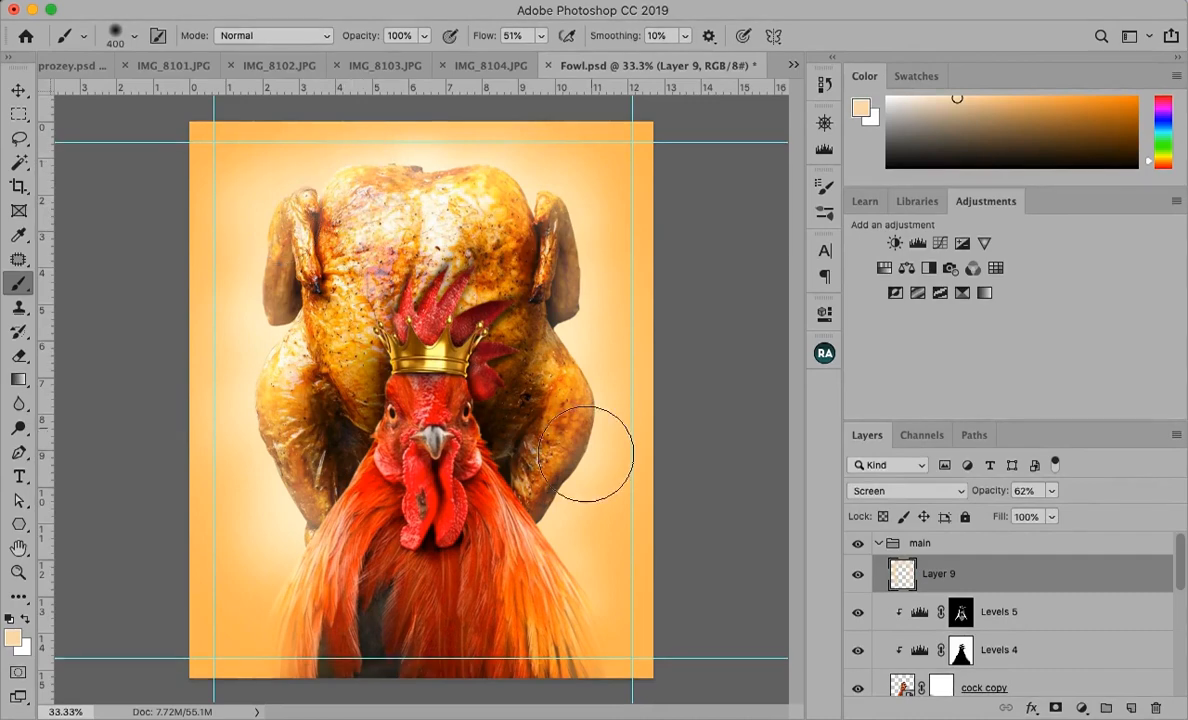
pyautogui.moveTo(586, 454)
pyautogui.mouseDown()
pyautogui.moveTo(564, 511)
pyautogui.moveTo(581, 467)
pyautogui.moveTo(524, 415)
pyautogui.moveTo(530, 502)
pyautogui.moveTo(512, 612)
pyautogui.moveTo(577, 667)
pyautogui.moveTo(593, 580)
pyautogui.moveTo(576, 535)
pyautogui.mouseUp()
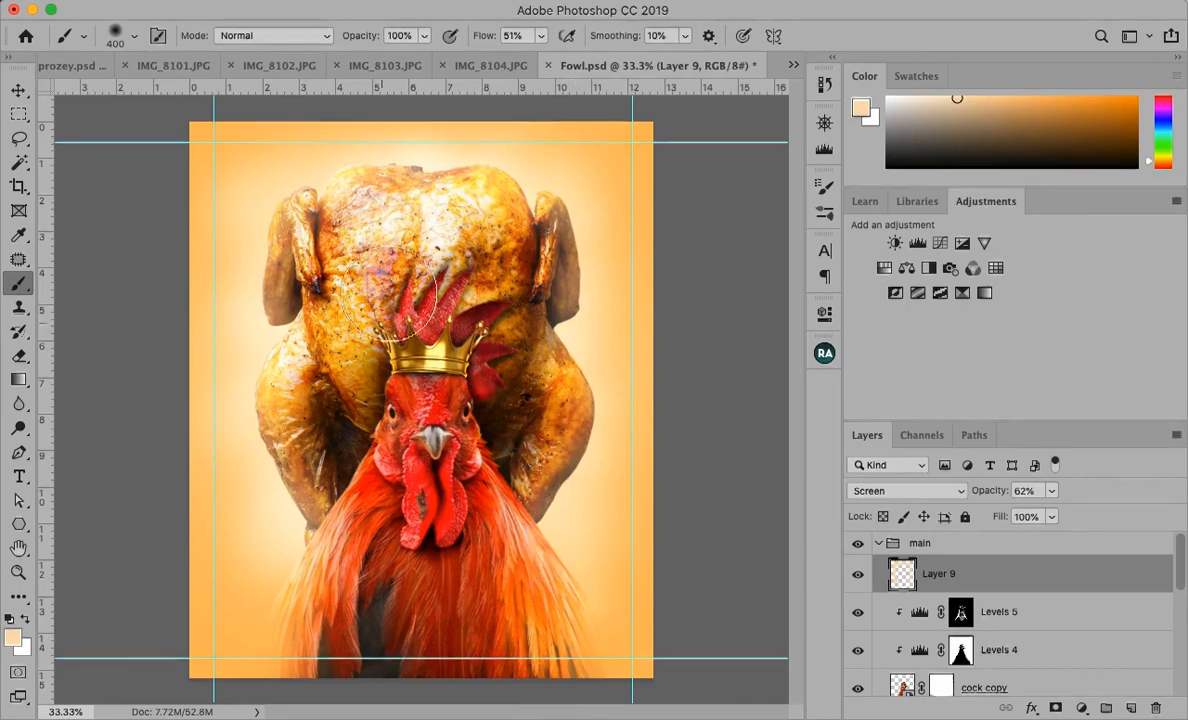
pyautogui.moveTo(390, 176)
pyautogui.mouseDown()
pyautogui.moveTo(437, 183)
pyautogui.moveTo(404, 166)
pyautogui.moveTo(433, 158)
pyautogui.moveTo(435, 173)
pyautogui.moveTo(550, 198)
pyautogui.mouseUp()
pyautogui.moveTo(265, 485)
pyautogui.mouseDown()
pyautogui.moveTo(298, 557)
pyautogui.moveTo(242, 520)
pyautogui.moveTo(279, 530)
pyautogui.moveTo(248, 584)
pyautogui.moveTo(281, 521)
pyautogui.moveTo(277, 573)
pyautogui.mouseUp()
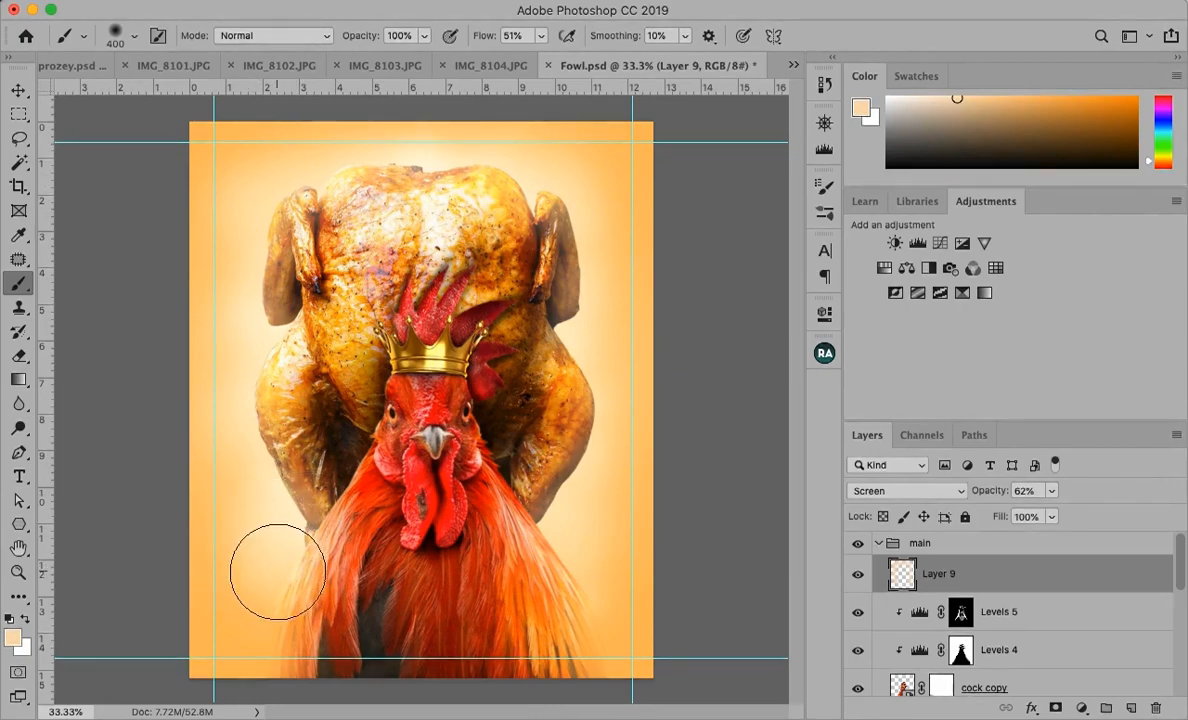
pyautogui.moveTo(546, 520)
pyautogui.mouseDown()
pyautogui.moveTo(641, 505)
pyautogui.moveTo(611, 405)
pyautogui.moveTo(648, 440)
pyautogui.moveTo(586, 353)
pyautogui.moveTo(550, 328)
pyautogui.moveTo(586, 314)
pyautogui.moveTo(519, 345)
pyautogui.moveTo(580, 272)
pyautogui.moveTo(457, 288)
pyautogui.moveTo(600, 312)
pyautogui.moveTo(572, 327)
pyautogui.moveTo(578, 292)
pyautogui.moveTo(605, 326)
pyautogui.mouseUp()
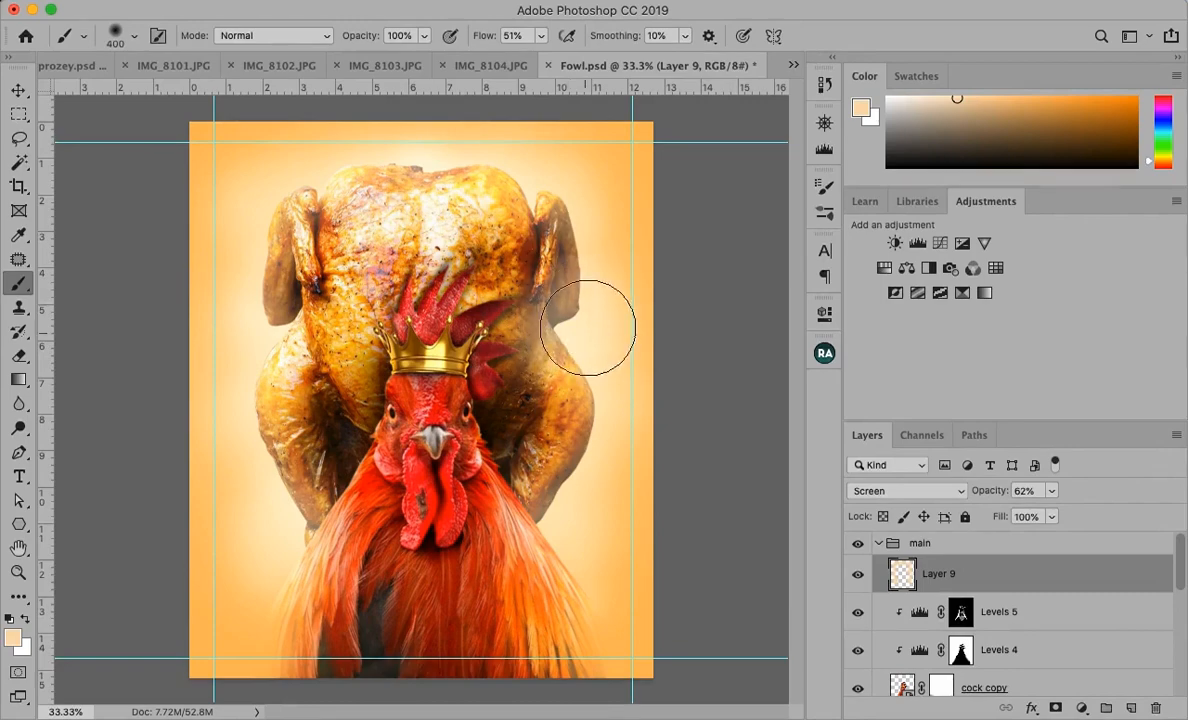
# Raise Layer 9's opacity to 82% and add glow over the chicken's top and sides, undoing the last stroke.
pyautogui.click(1052, 491)
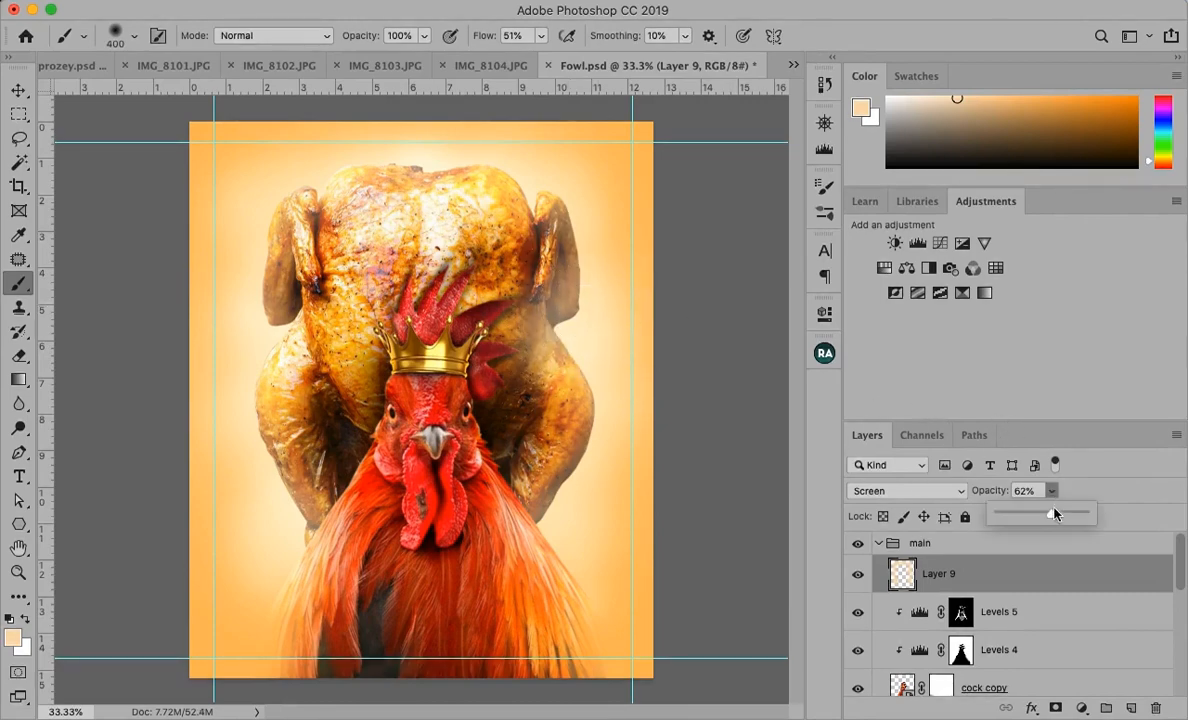
pyautogui.moveTo(1061, 521); pyautogui.dragTo(1069, 525)
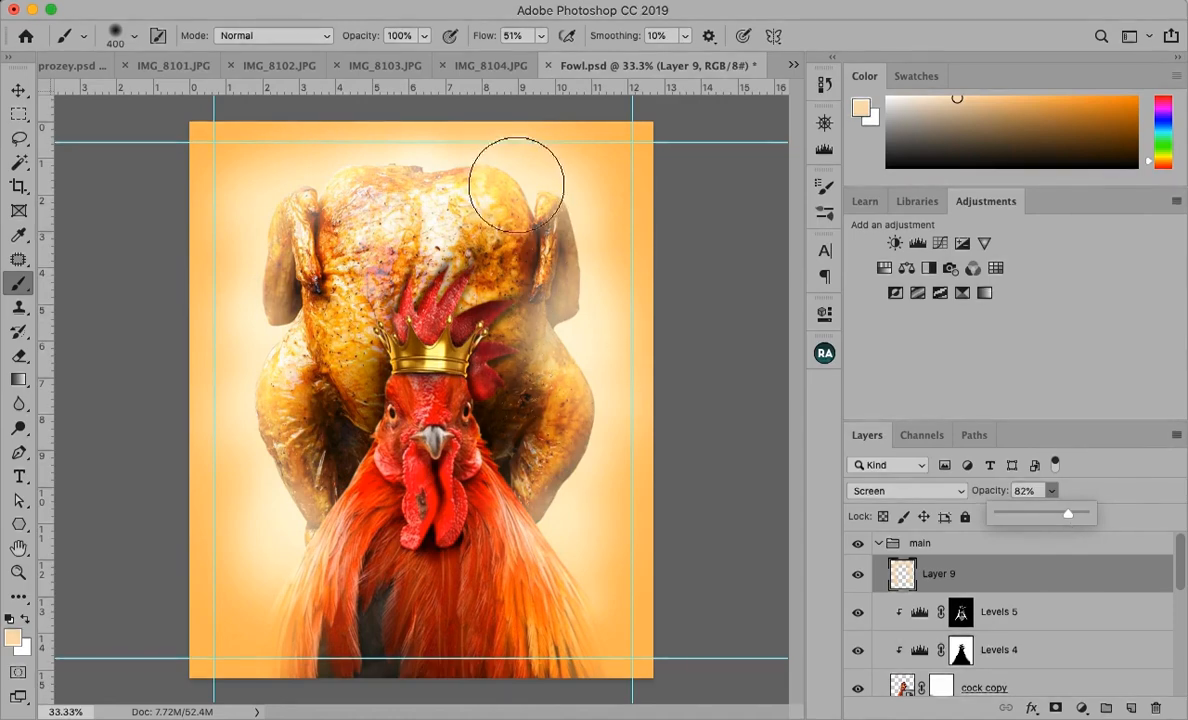
pyautogui.moveTo(510, 182)
pyautogui.mouseDown()
pyautogui.moveTo(339, 187)
pyautogui.moveTo(329, 176)
pyautogui.moveTo(276, 239)
pyautogui.moveTo(247, 365)
pyautogui.moveTo(270, 344)
pyautogui.moveTo(254, 449)
pyautogui.moveTo(288, 559)
pyautogui.moveTo(263, 657)
pyautogui.moveTo(549, 610)
pyautogui.moveTo(566, 590)
pyautogui.moveTo(605, 645)
pyautogui.moveTo(561, 545)
pyautogui.moveTo(591, 635)
pyautogui.moveTo(564, 607)
pyautogui.moveTo(549, 519)
pyautogui.moveTo(562, 486)
pyautogui.moveTo(560, 412)
pyautogui.moveTo(554, 455)
pyautogui.moveTo(583, 372)
pyautogui.moveTo(522, 162)
pyautogui.moveTo(479, 159)
pyautogui.moveTo(386, 187)
pyautogui.moveTo(328, 187)
pyautogui.moveTo(312, 172)
pyautogui.moveTo(212, 270)
pyautogui.moveTo(257, 334)
pyautogui.moveTo(252, 368)
pyautogui.moveTo(266, 394)
pyautogui.moveTo(252, 396)
pyautogui.moveTo(257, 196)
pyautogui.moveTo(271, 178)
pyautogui.moveTo(407, 141)
pyautogui.moveTo(521, 147)
pyautogui.moveTo(469, 159)
pyautogui.moveTo(517, 178)
pyautogui.moveTo(304, 163)
pyautogui.moveTo(482, 168)
pyautogui.mouseUp()
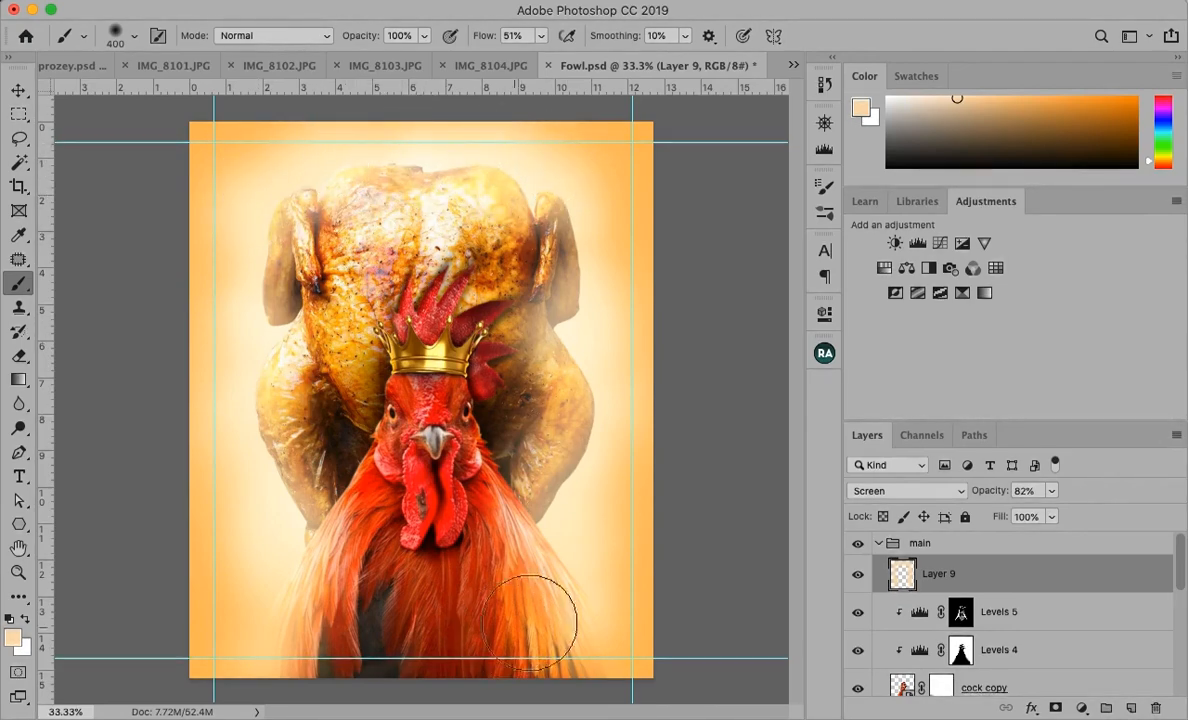
pyautogui.moveTo(587, 404)
pyautogui.mouseDown()
pyautogui.moveTo(560, 276)
pyautogui.moveTo(576, 275)
pyautogui.mouseUp()
pyautogui.moveTo(273, 318)
pyautogui.mouseDown()
pyautogui.moveTo(260, 308)
pyautogui.moveTo(273, 255)
pyautogui.moveTo(250, 294)
pyautogui.mouseUp()
pyautogui.press('super+z')
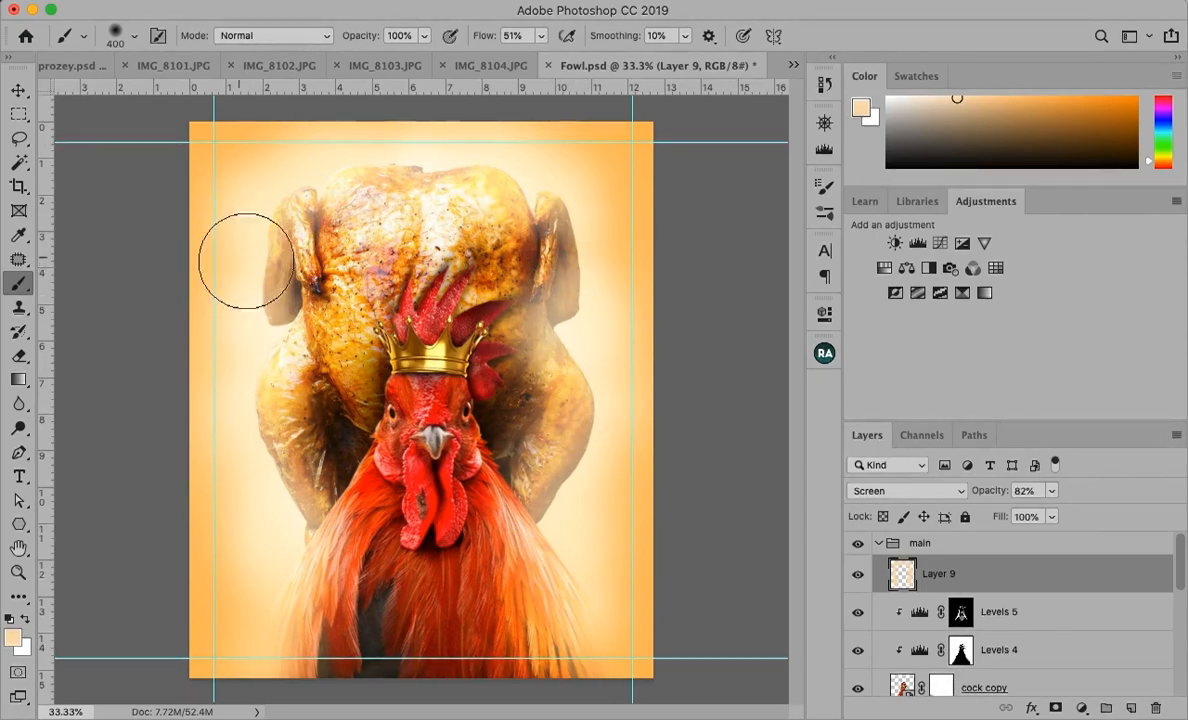
# Extend the glow over the chicken's top edge and the rooster's outer feathers, using 175 px and 400 px brush sizes.
pyautogui.moveTo(427, 172)
pyautogui.mouseDown()
pyautogui.moveTo(432, 191)
pyautogui.moveTo(424, 180)
pyautogui.mouseUp()
pyautogui.press('[')
pyautogui.press('[')
pyautogui.press('[')
pyautogui.press('[')
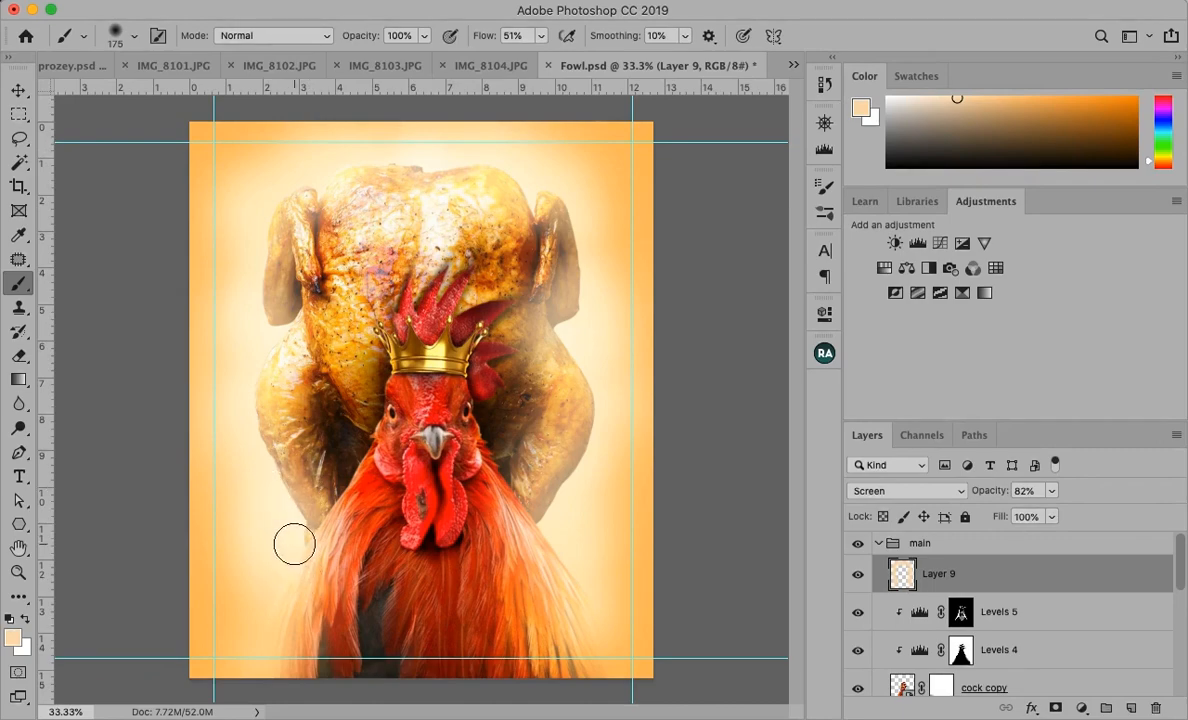
pyautogui.press(']')
pyautogui.press(']')
pyautogui.press(']')
pyautogui.press(']')
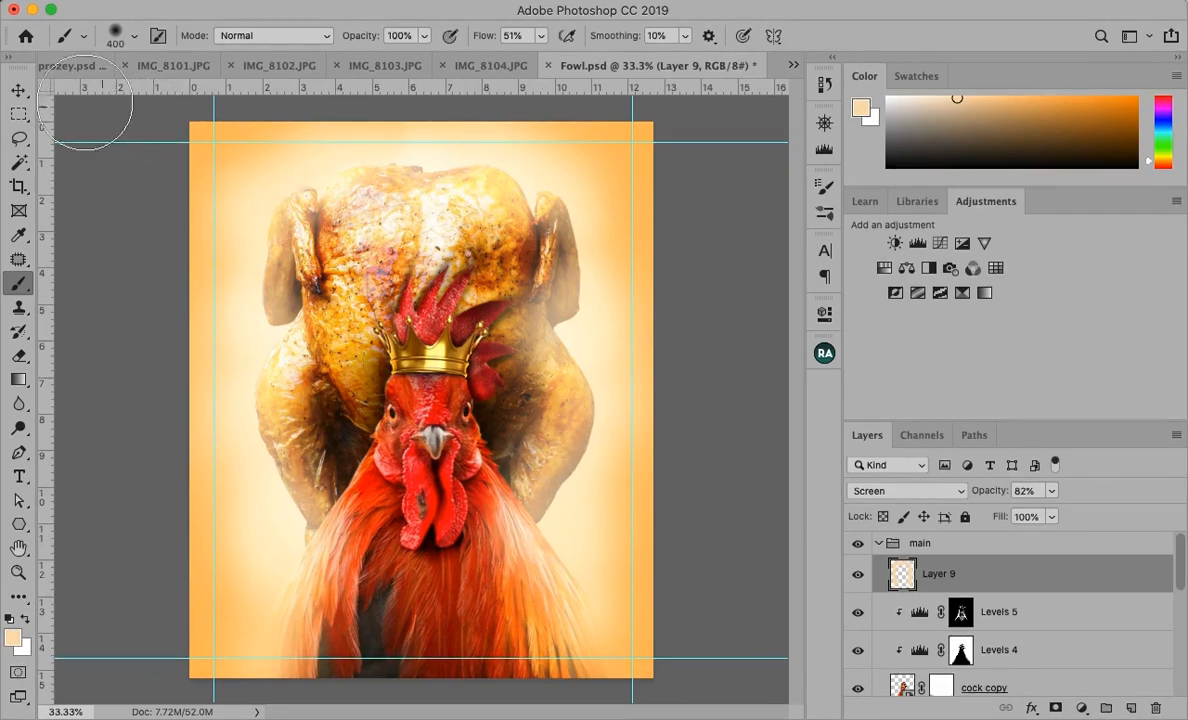
# Collapse the main group and gather it with the cock group and Layer 8 into a new group.
pyautogui.click(18, 90)
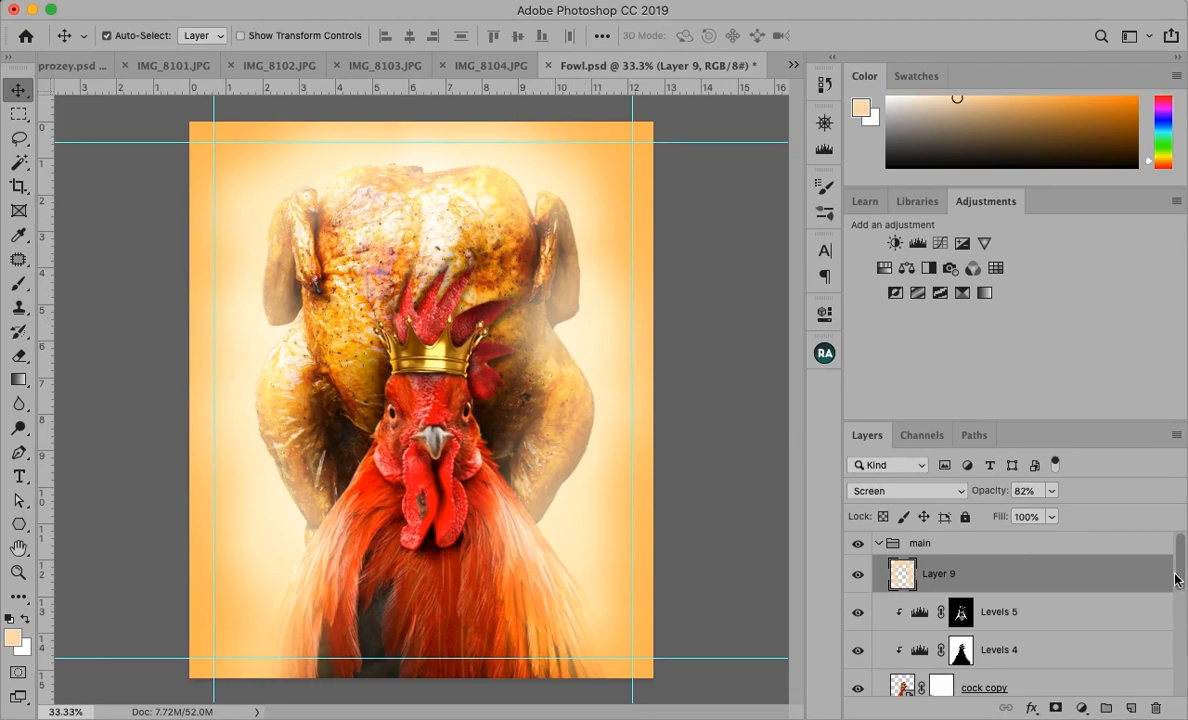
pyautogui.click(878, 544)
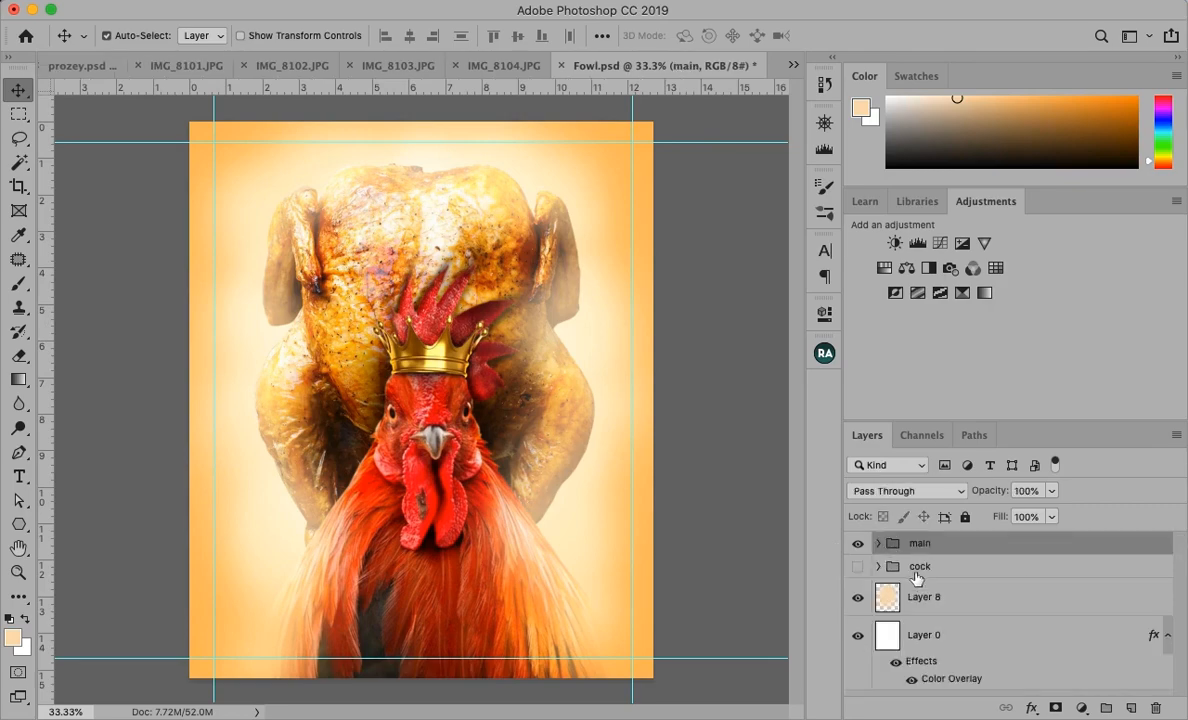
pyautogui.keyDown('shift'); pyautogui.click(983, 611); pyautogui.keyUp('shift')
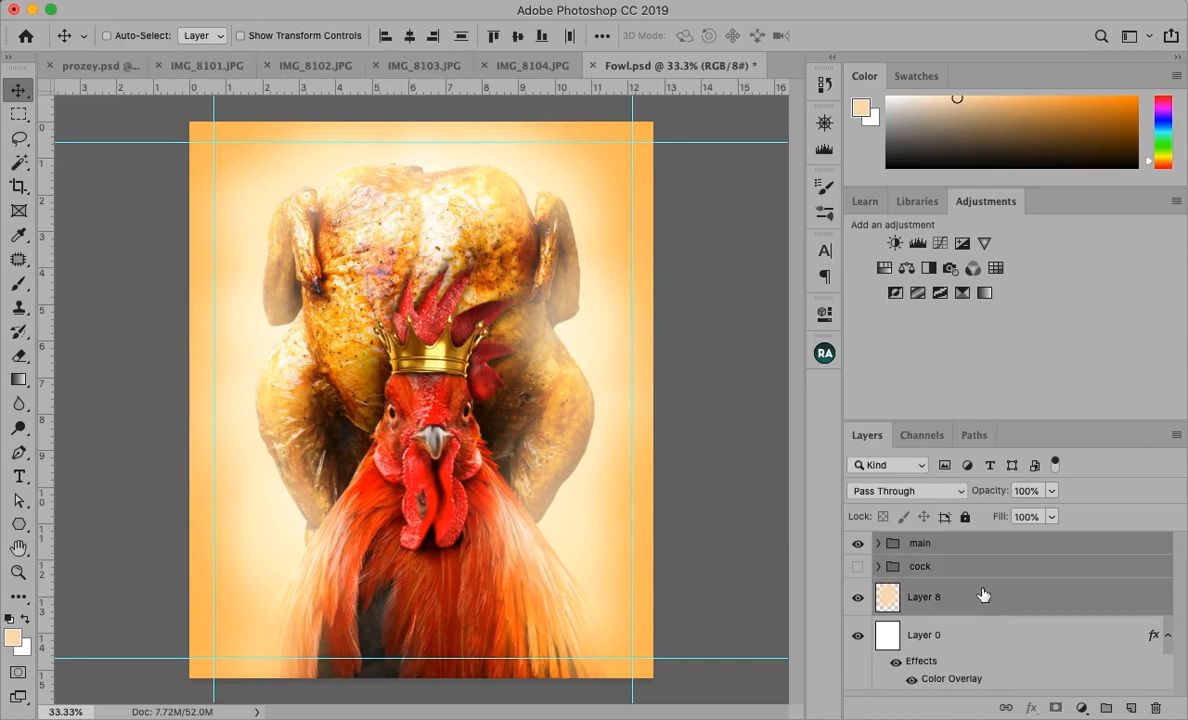
pyautogui.press('super+g')
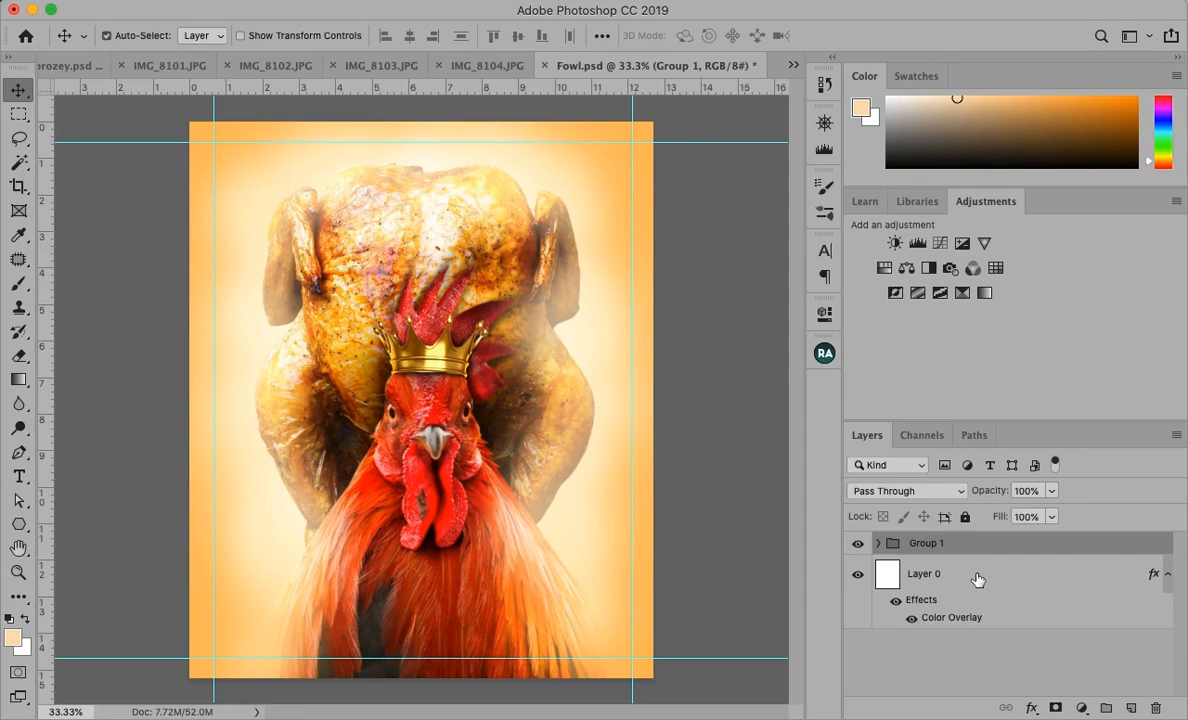
# Stamp the visible artwork onto a new top layer, hide Group 1 and Layer 0, and convert the stamped layer to a Smart Object.
pyautogui.press('super+alt+shift+e')
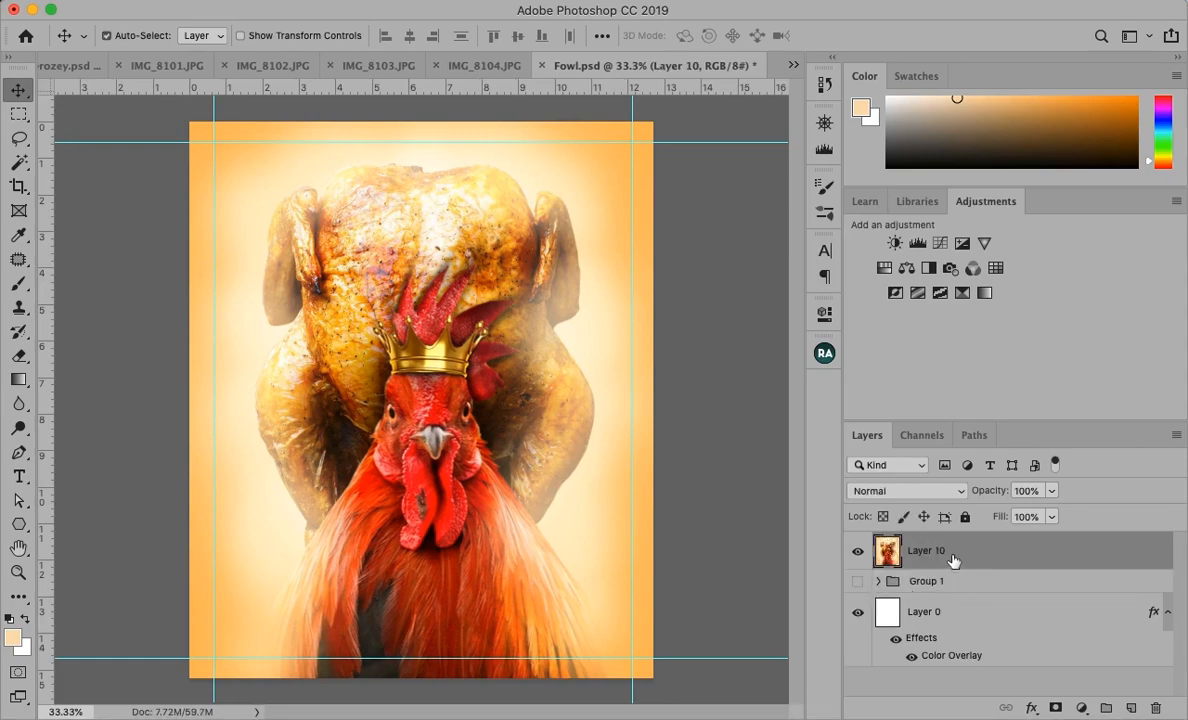
pyautogui.click(857, 614)
pyautogui.rightClick(1061, 553)
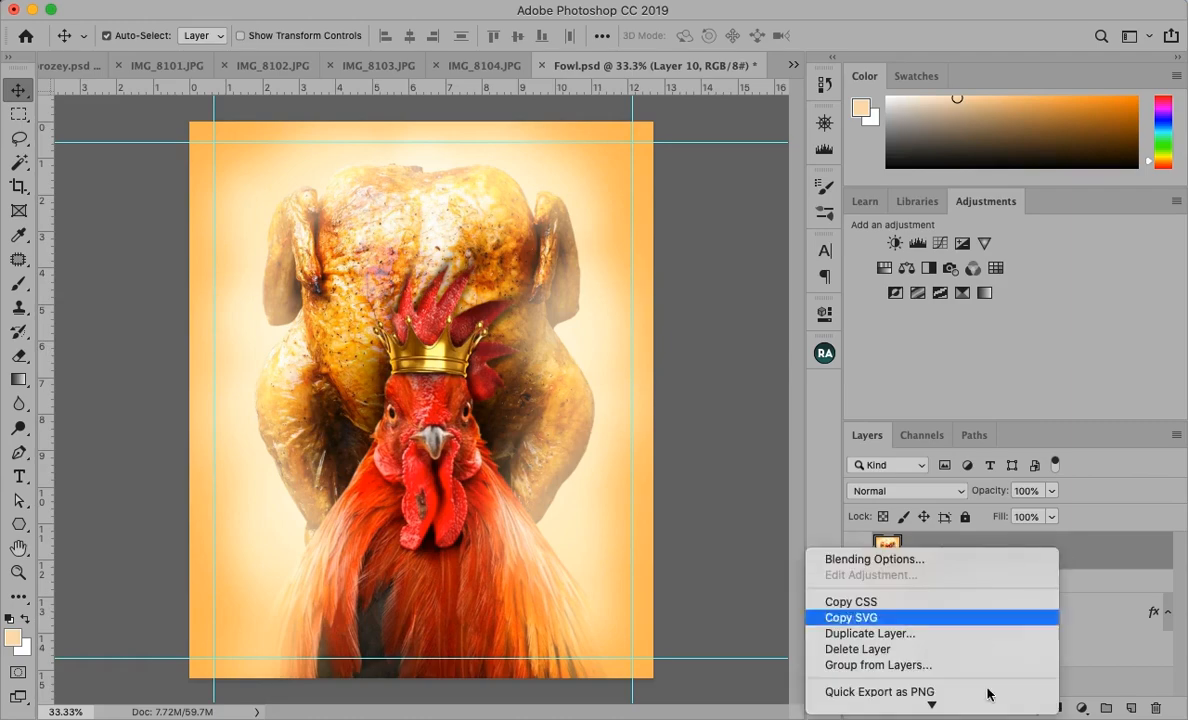
pyautogui.click(904, 544)
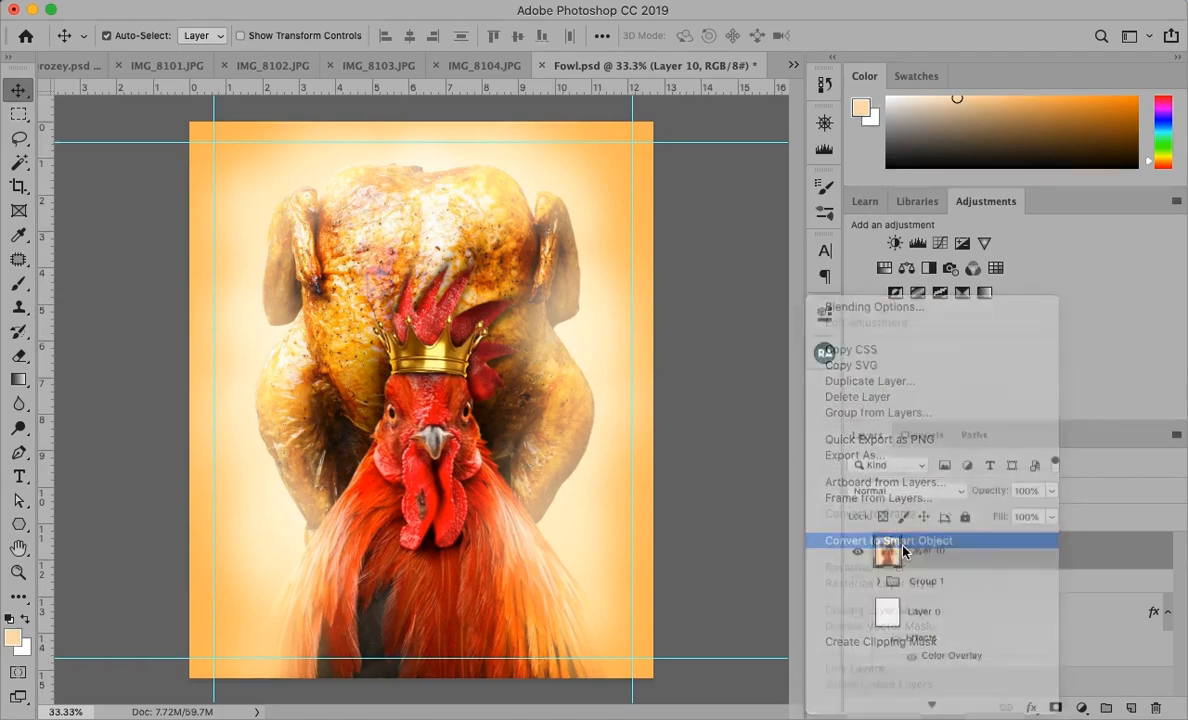
# Open the Camera Raw Filter on Layer 10 and set Sharpening to 93, Noise Reduction to 13 and Color Noise Reduction to 12.
pyautogui.click(462, 0)
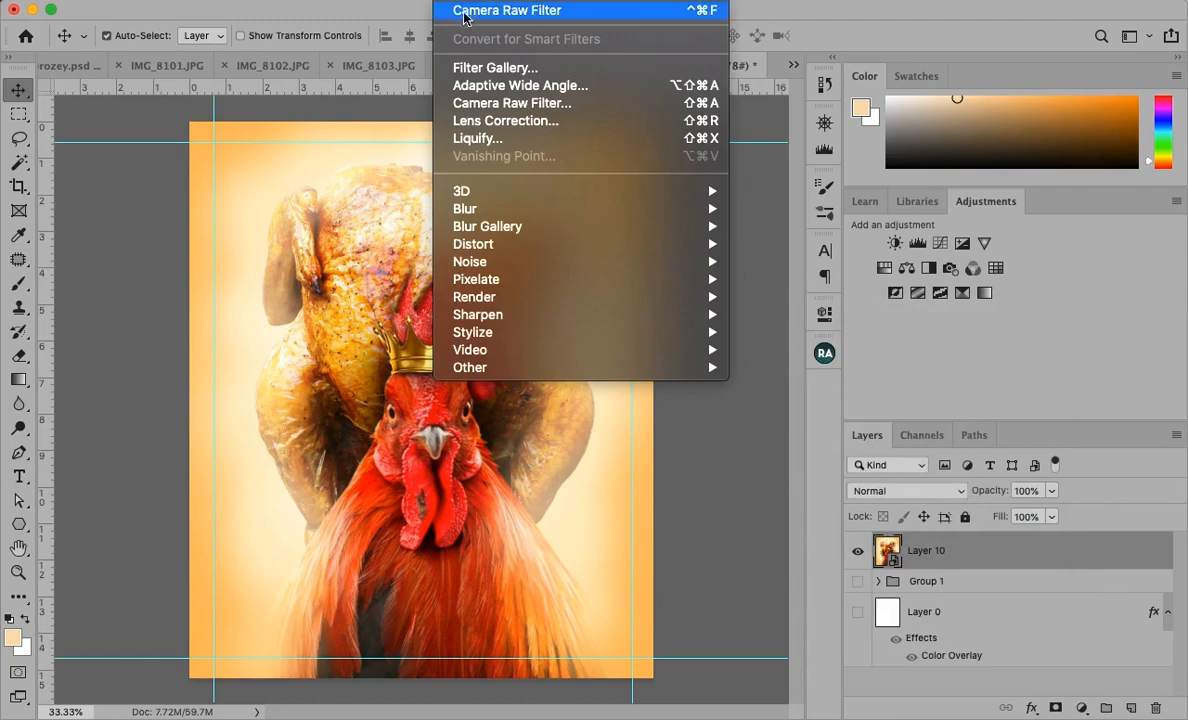
pyautogui.click(495, 110)
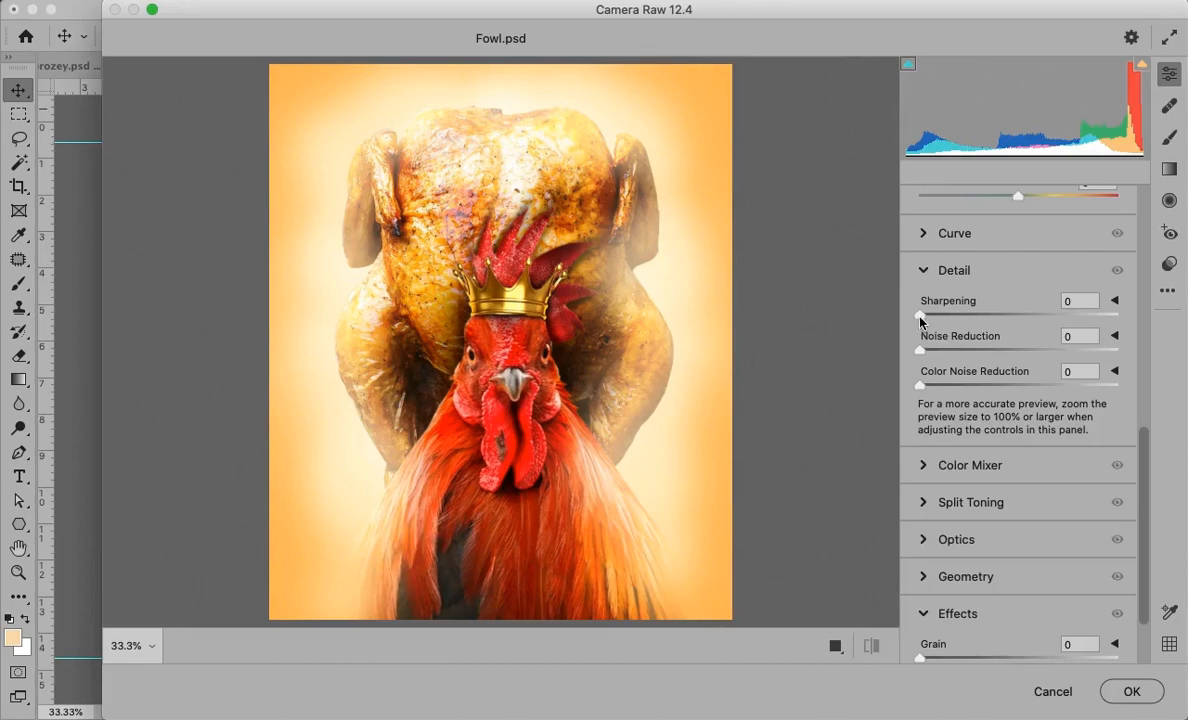
pyautogui.moveTo(970, 314); pyautogui.dragTo(996, 314)
pyautogui.moveTo(1002, 313); pyautogui.dragTo(1040, 312)
pyautogui.moveTo(928, 352); pyautogui.dragTo(948, 385)
pyautogui.click(928, 389)
pyautogui.scroll(5, 1025, 381)
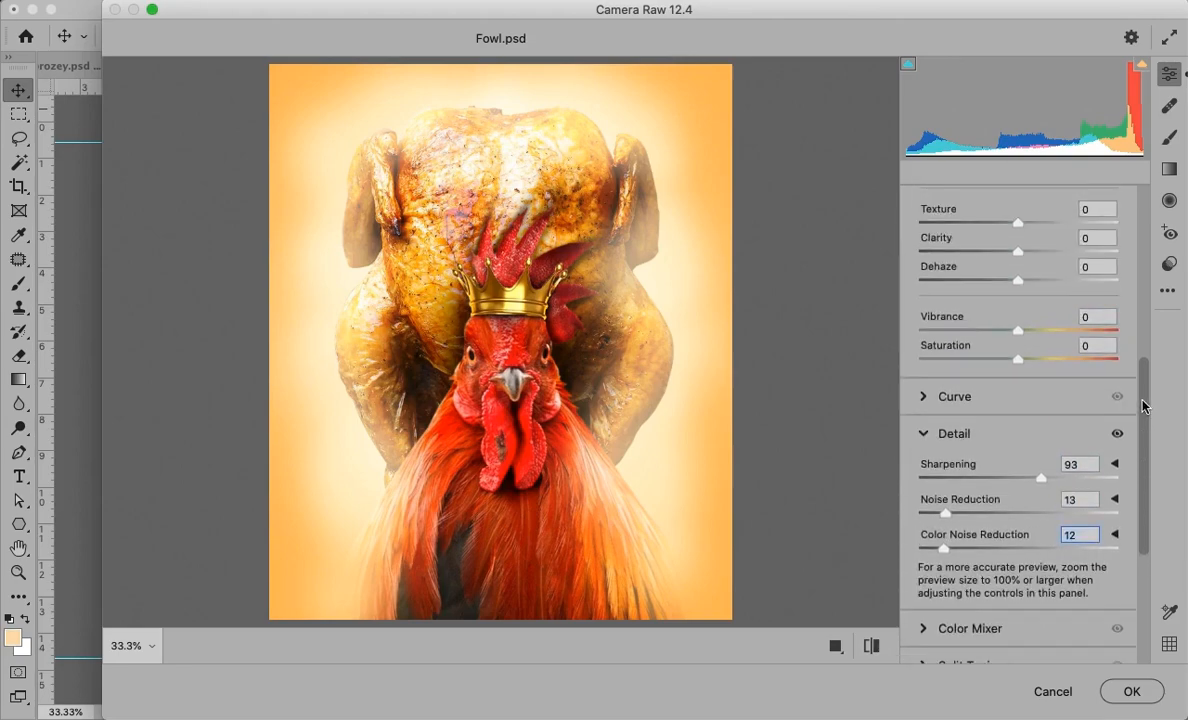
# Set Saturation to -4 and Clarity to -5, boost Texture moderately, raise Sharpening further, and apply the Camera Raw Filter.
pyautogui.moveTo(1016, 363); pyautogui.dragTo(1013, 361)
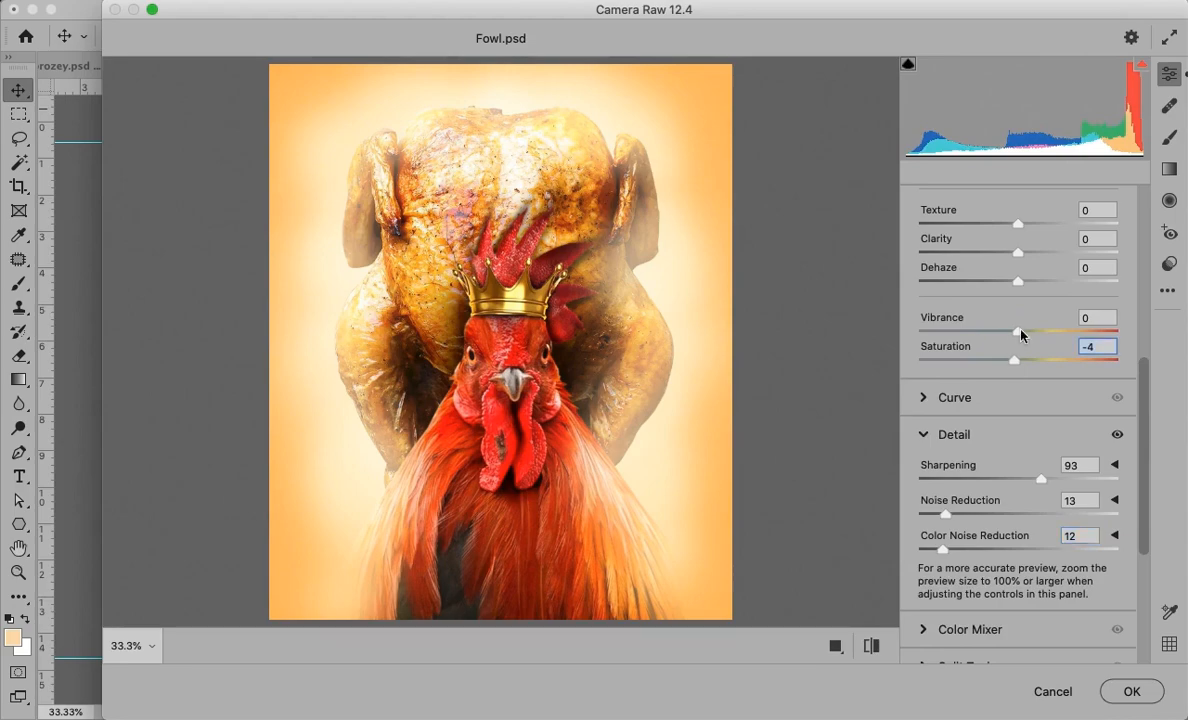
pyautogui.moveTo(1040, 228); pyautogui.dragTo(1019, 262)
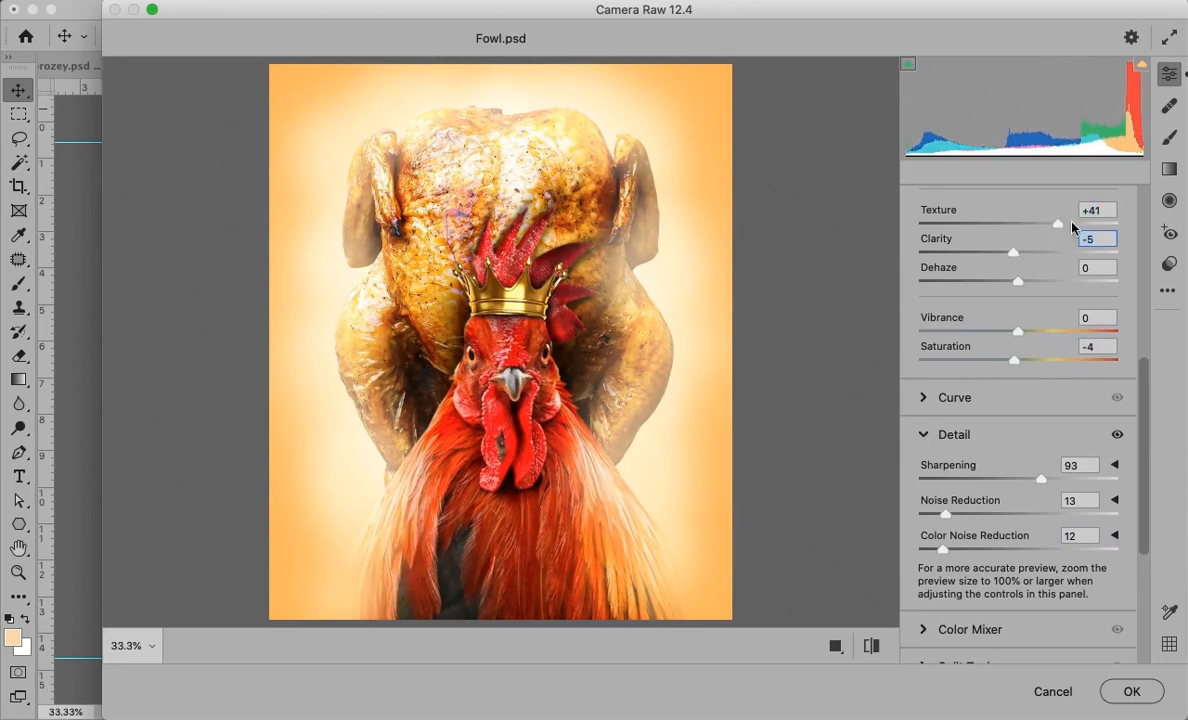
pyautogui.moveTo(1060, 226); pyautogui.dragTo(1050, 231)
pyautogui.moveTo(1053, 481); pyautogui.dragTo(1101, 481)
pyautogui.click(1131, 692)
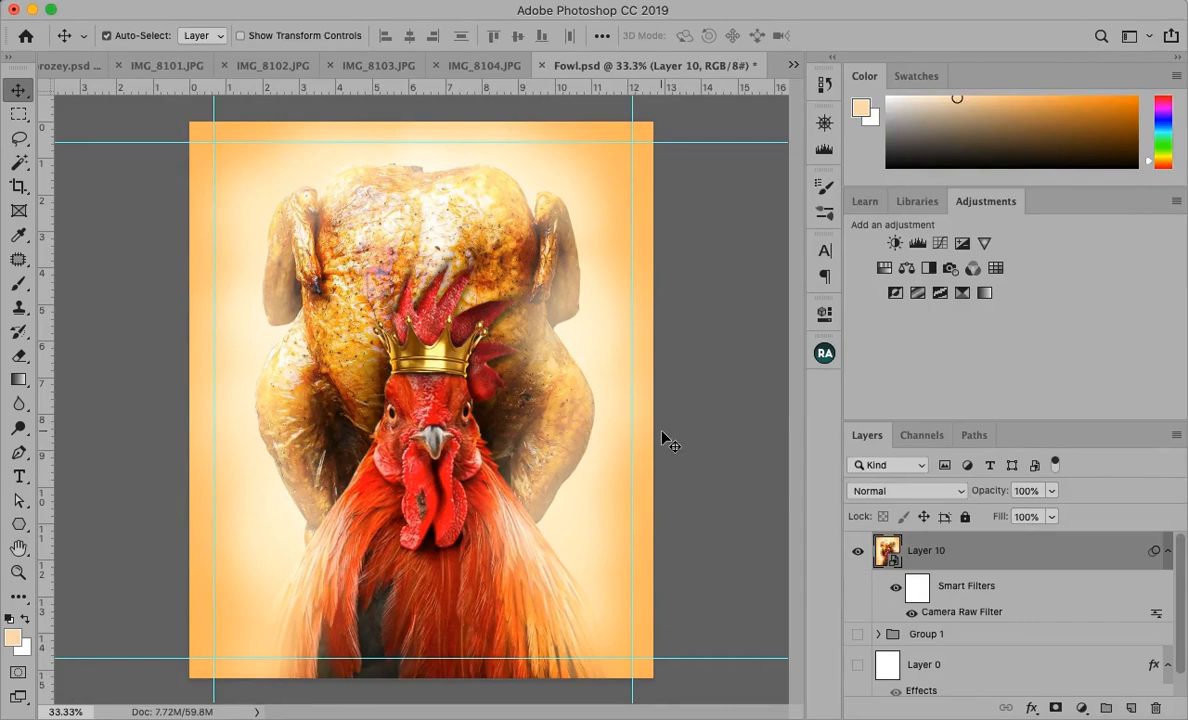
# Add a Color Lookup adjustment layer above Layer 10 with the Candlelight.CUBE 3D LUT.
pyautogui.click(997, 270)
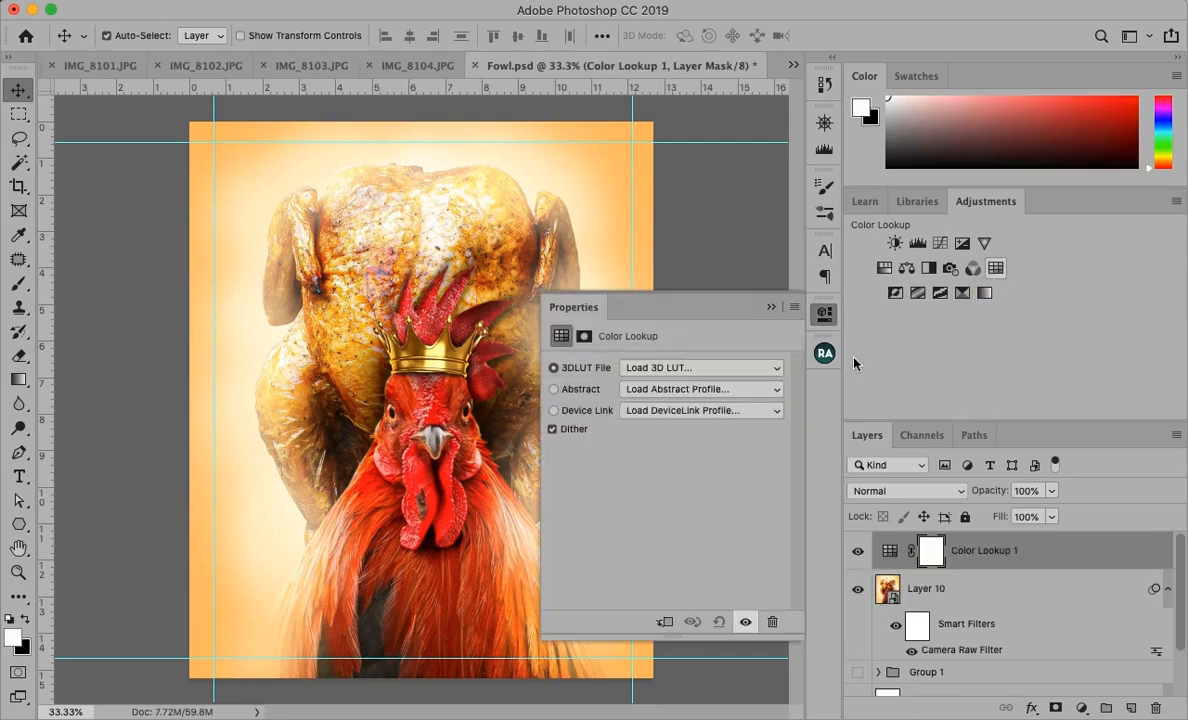
pyautogui.click(773, 370)
pyautogui.click(748, 468)
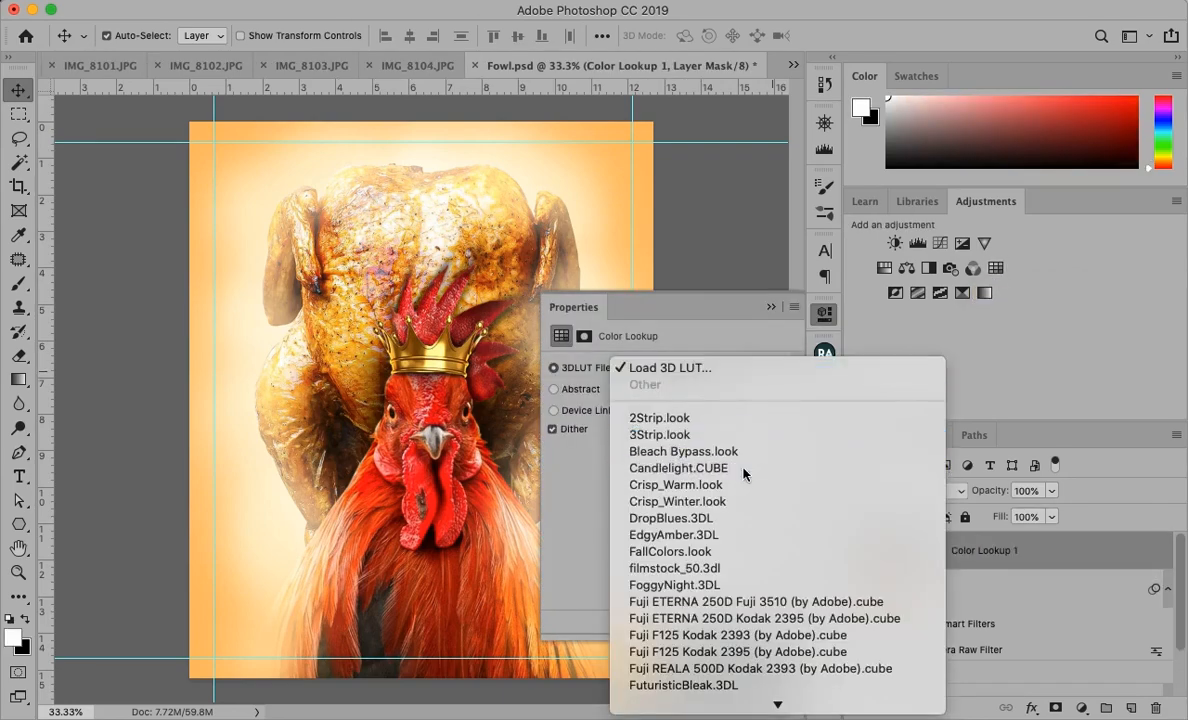
# Try the Crisp_Winter, DropBlues, EdgyAmber, filmstock_50 and FoggyNight 3D LUTs on the Color Lookup layer.
pyautogui.click(742, 368)
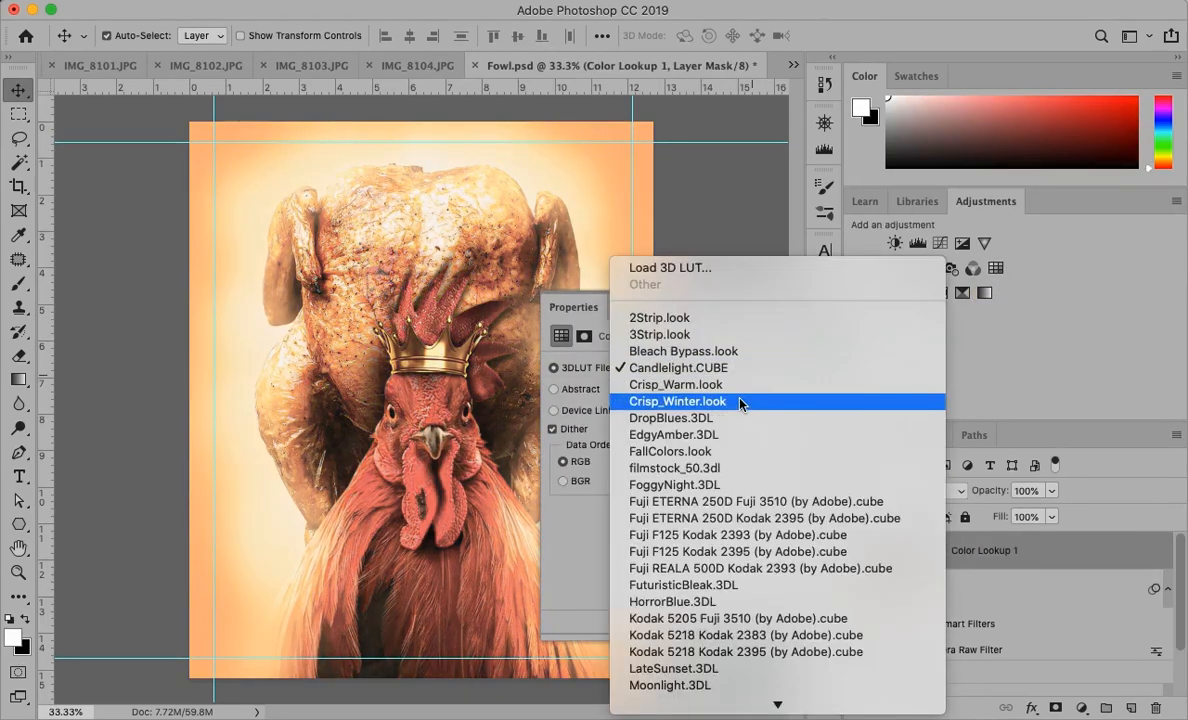
pyautogui.click(740, 370)
pyautogui.click(740, 372)
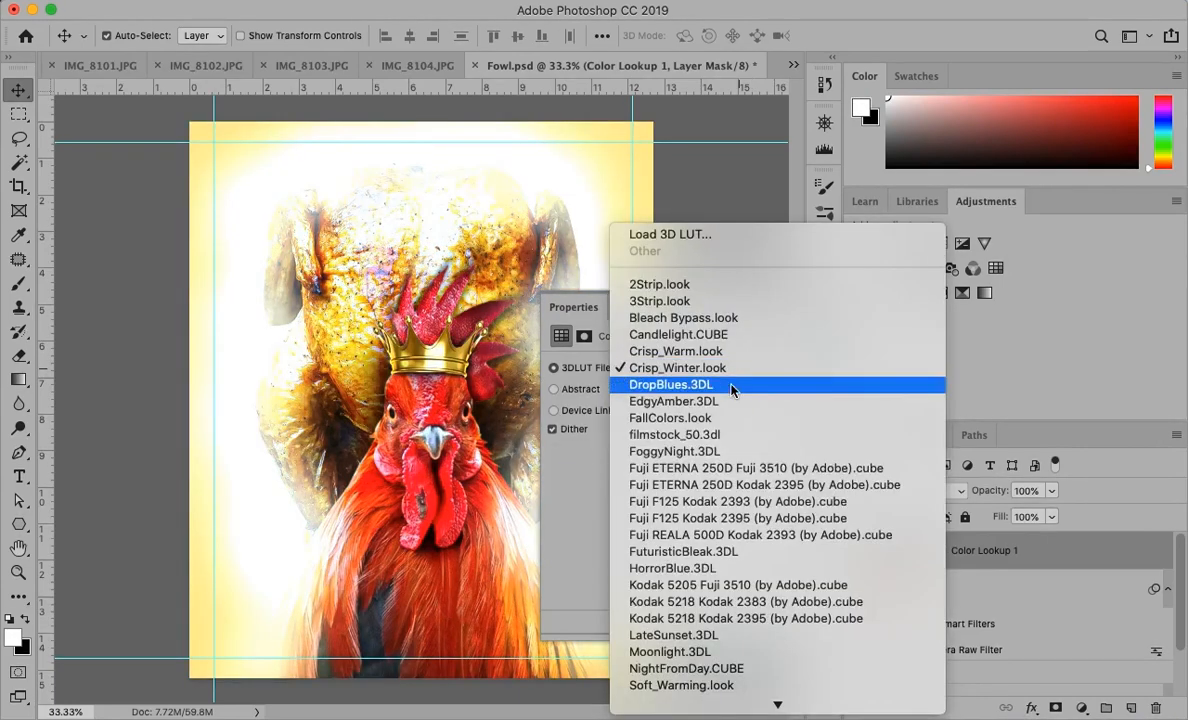
pyautogui.click(731, 384)
pyautogui.click(730, 372)
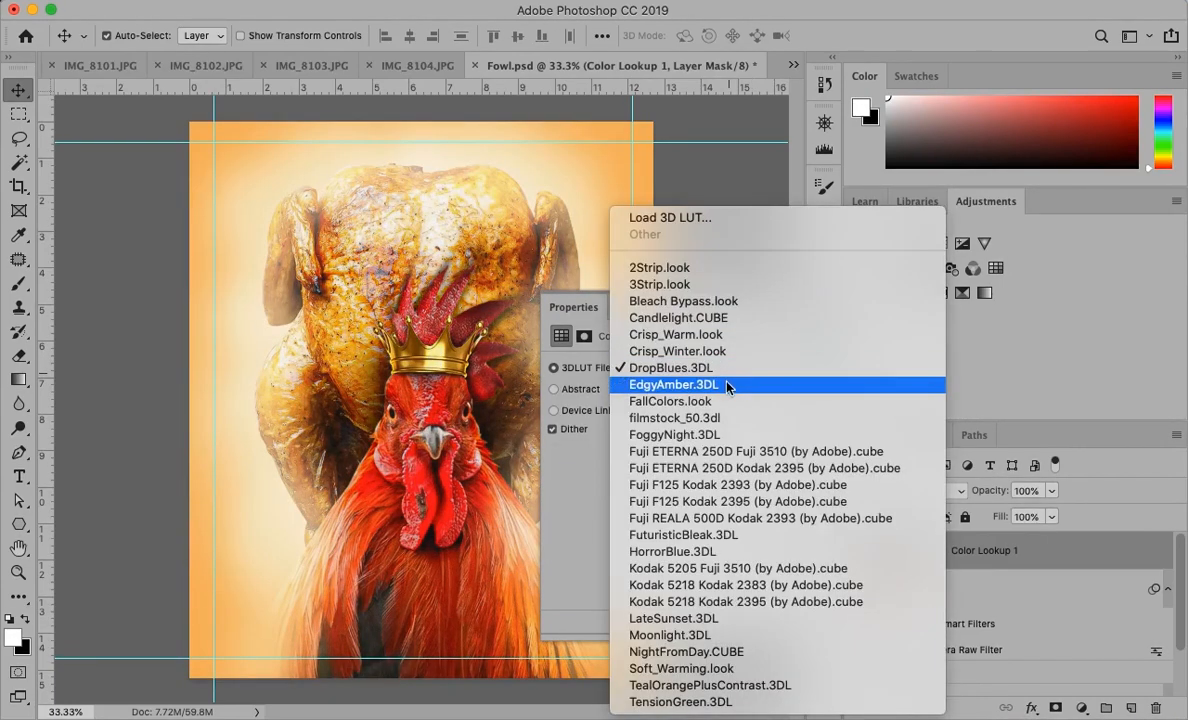
pyautogui.click(729, 386)
pyautogui.click(727, 371)
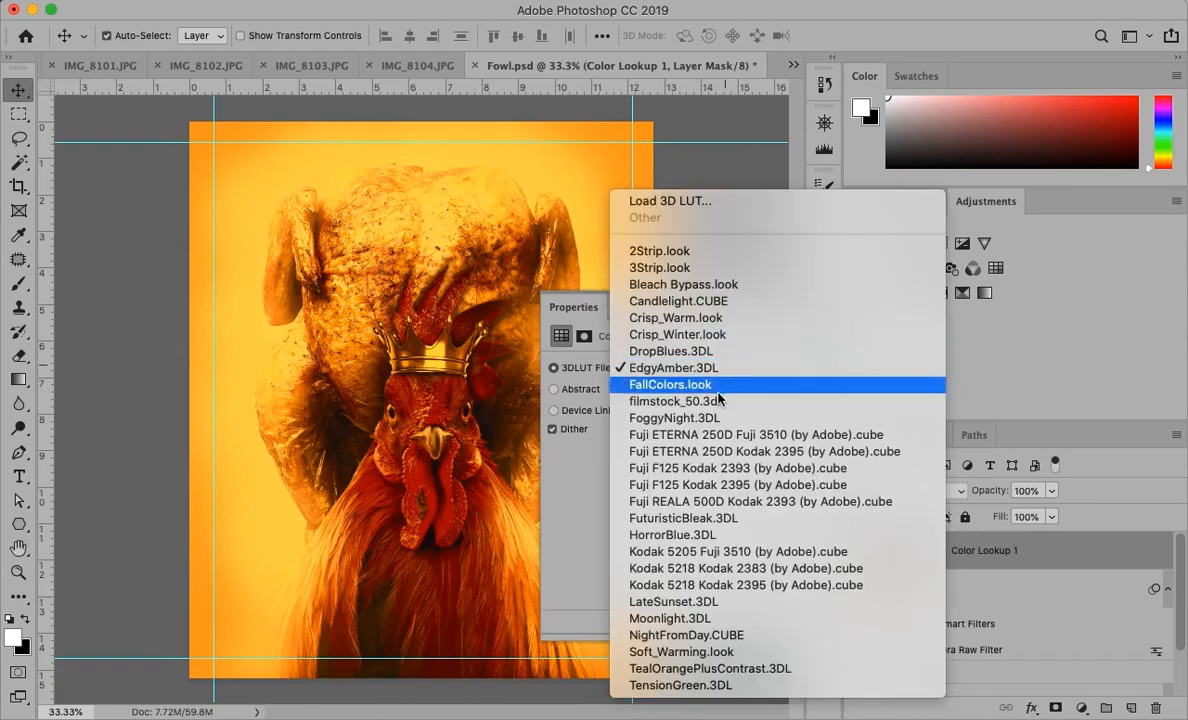
pyautogui.click(718, 399)
pyautogui.click(716, 372)
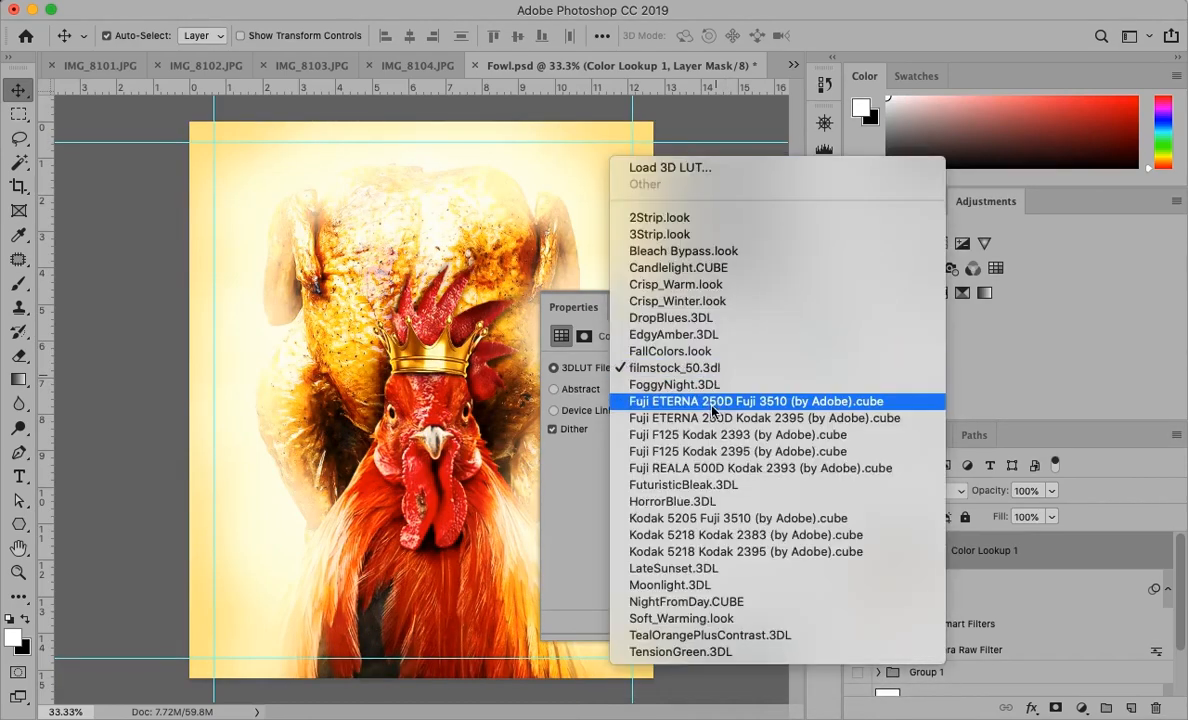
pyautogui.click(708, 384)
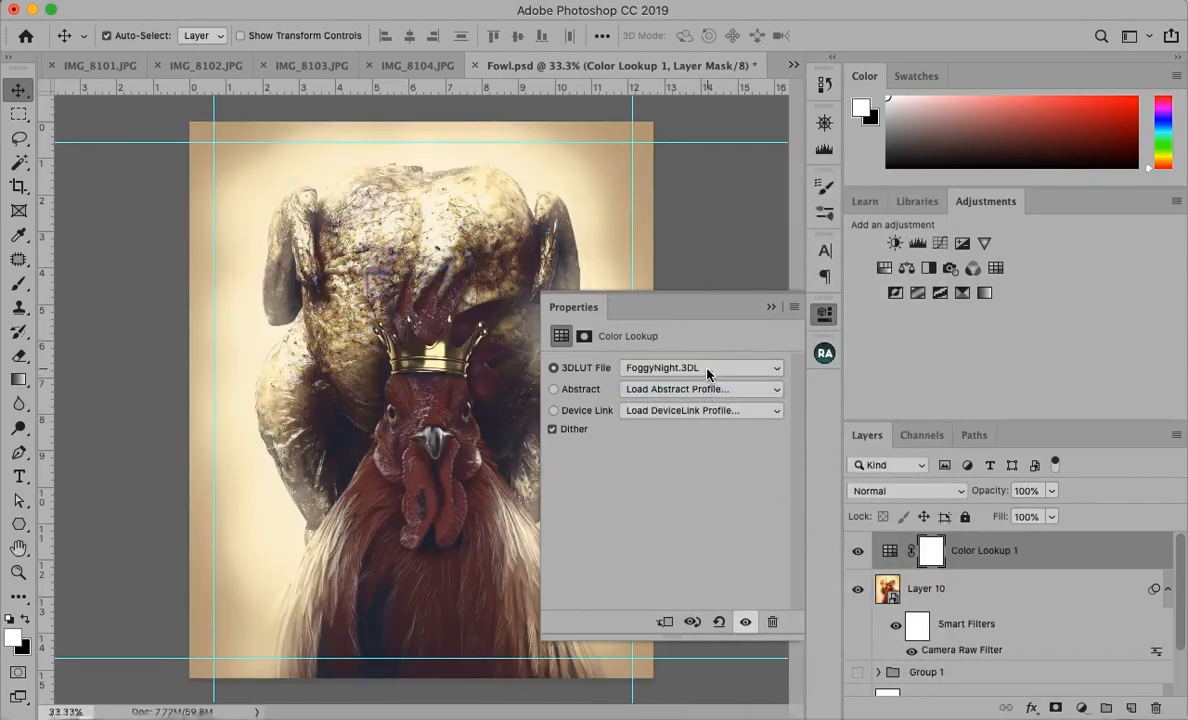
# Try the Fuji ETERNA 250D Kodak 2395, Fuji F125 Kodak 2395 and Fuji REALA 500D Kodak 2393 LUTs.
pyautogui.click(708, 369)
pyautogui.click(706, 401)
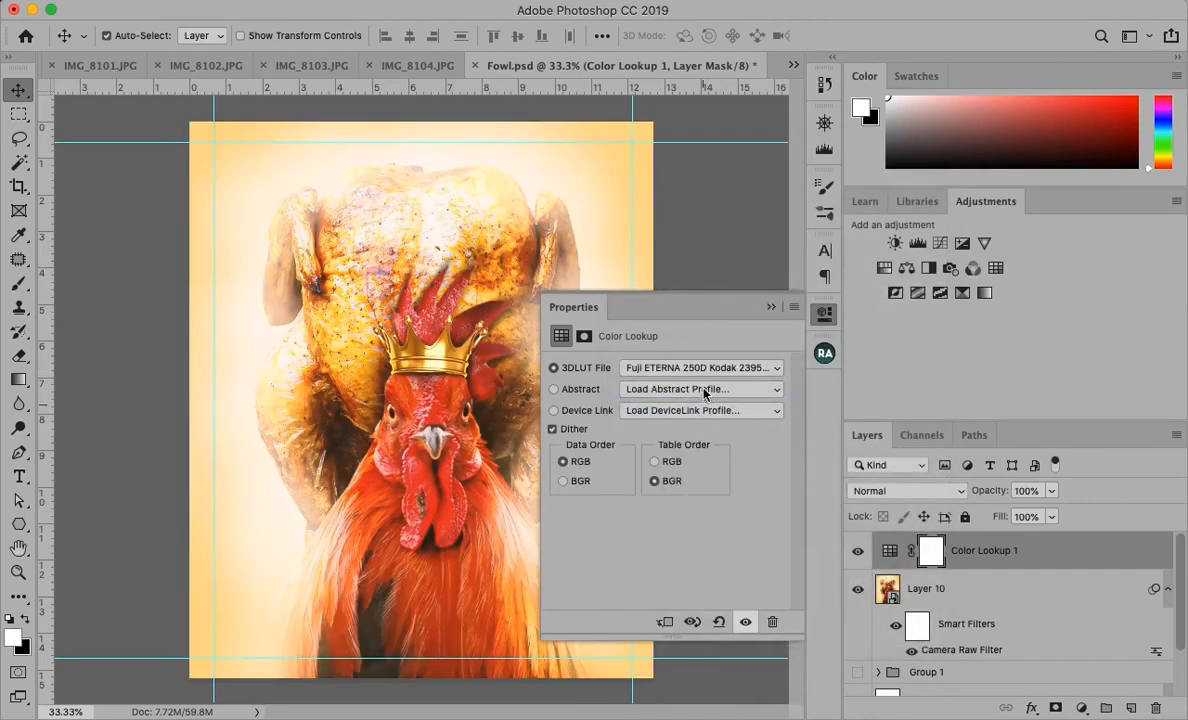
pyautogui.click(690, 368)
pyautogui.click(703, 400)
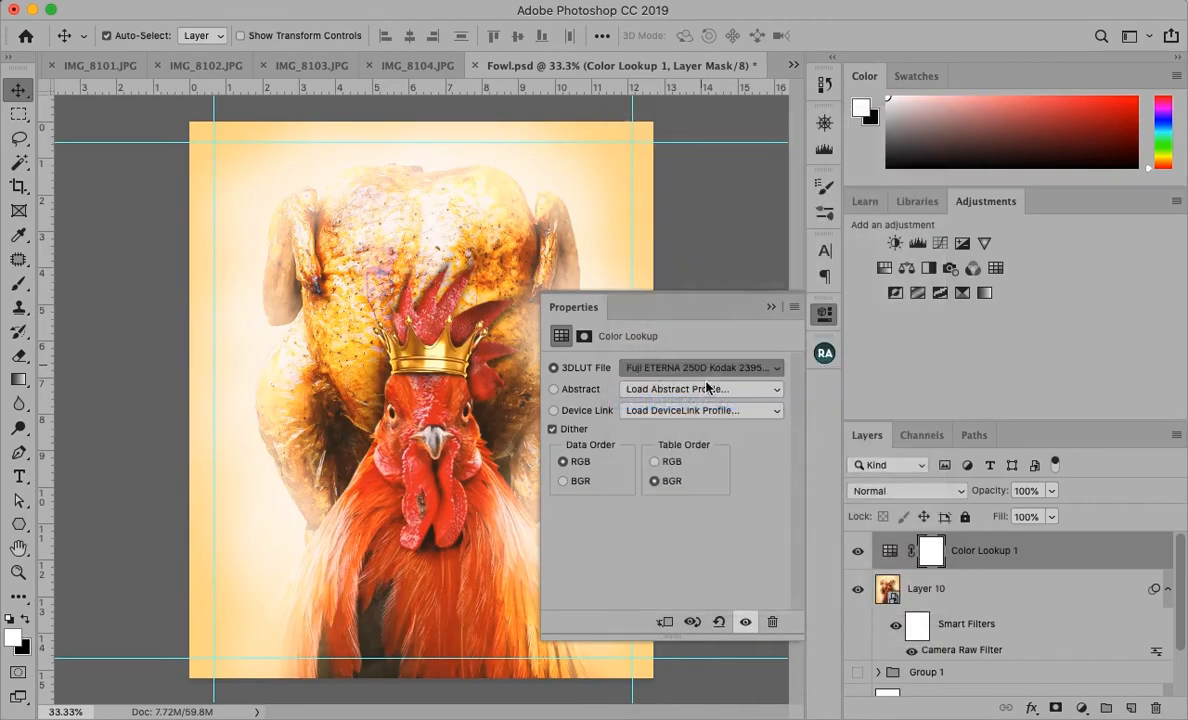
pyautogui.click(710, 369)
pyautogui.click(705, 385)
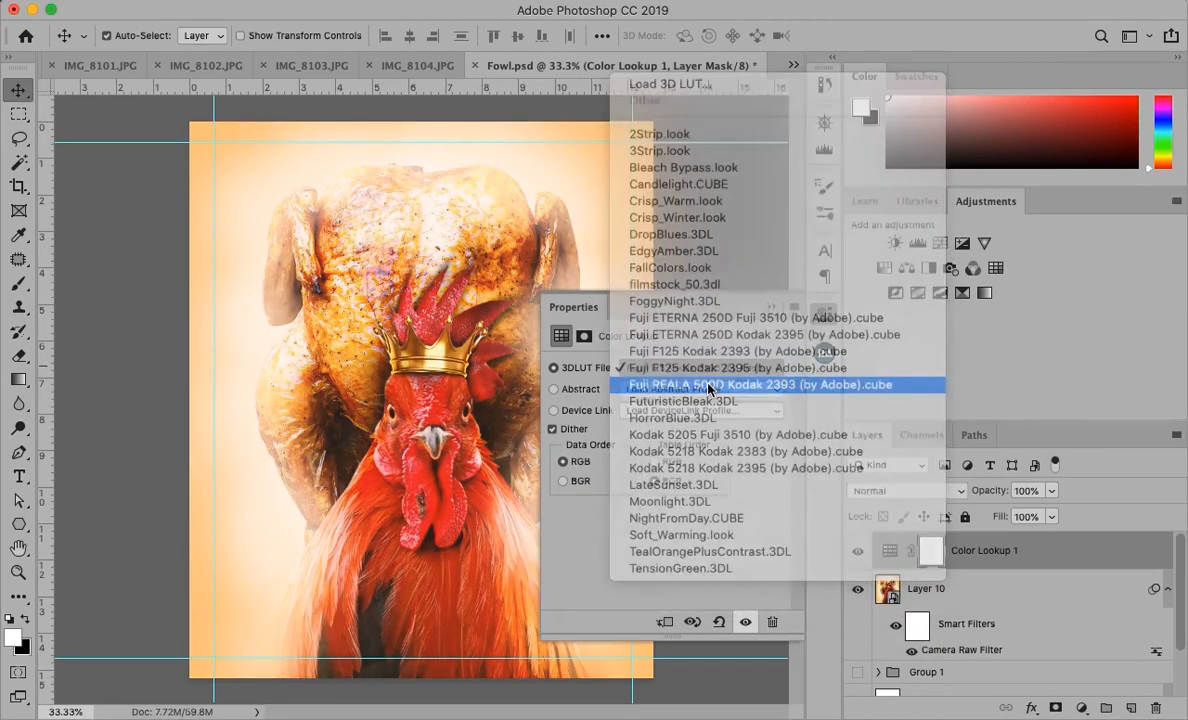
# Try the HorrorBlue, Kodak 5218 Kodak 2383 and Kodak 5218 Kodak 2395 LUTs on the composite.
pyautogui.click(705, 369)
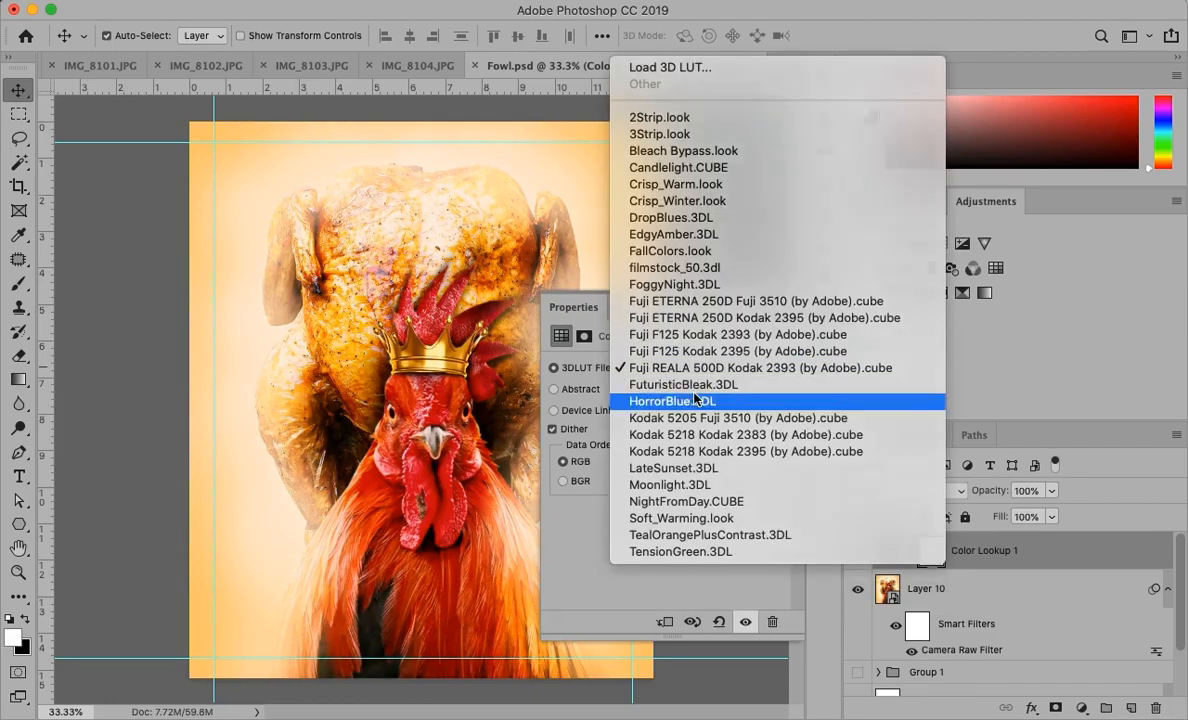
pyautogui.click(705, 400)
pyautogui.click(701, 369)
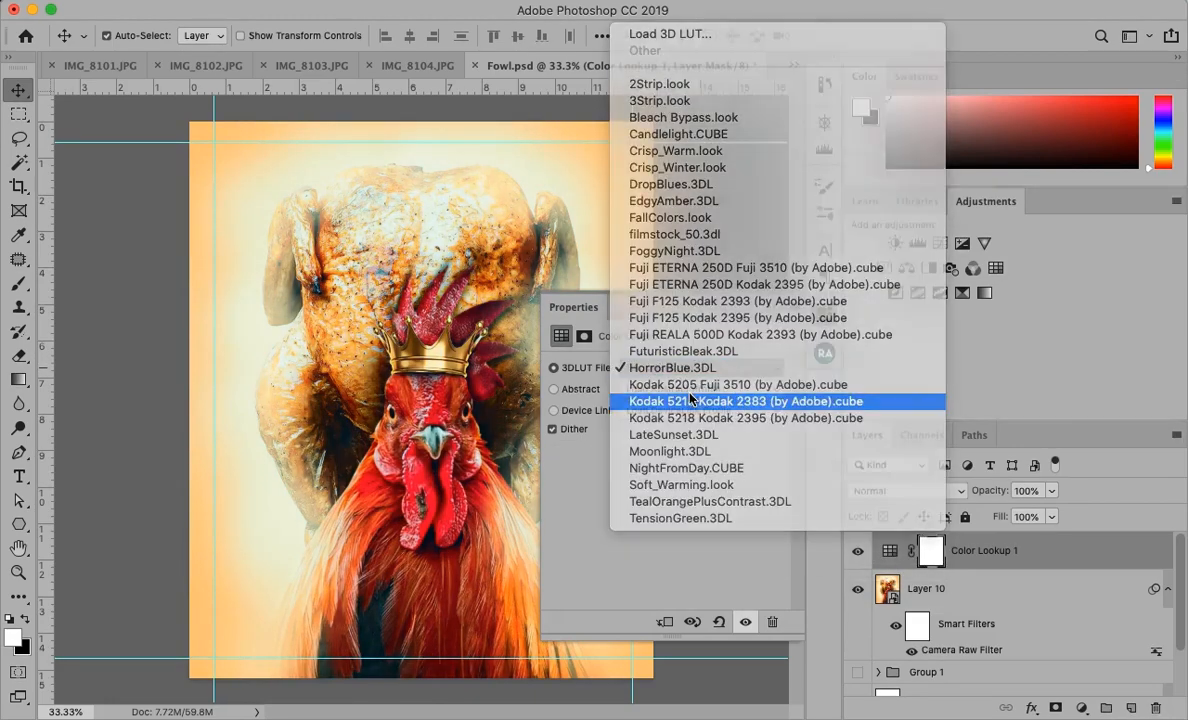
pyautogui.click(700, 400)
pyautogui.click(693, 369)
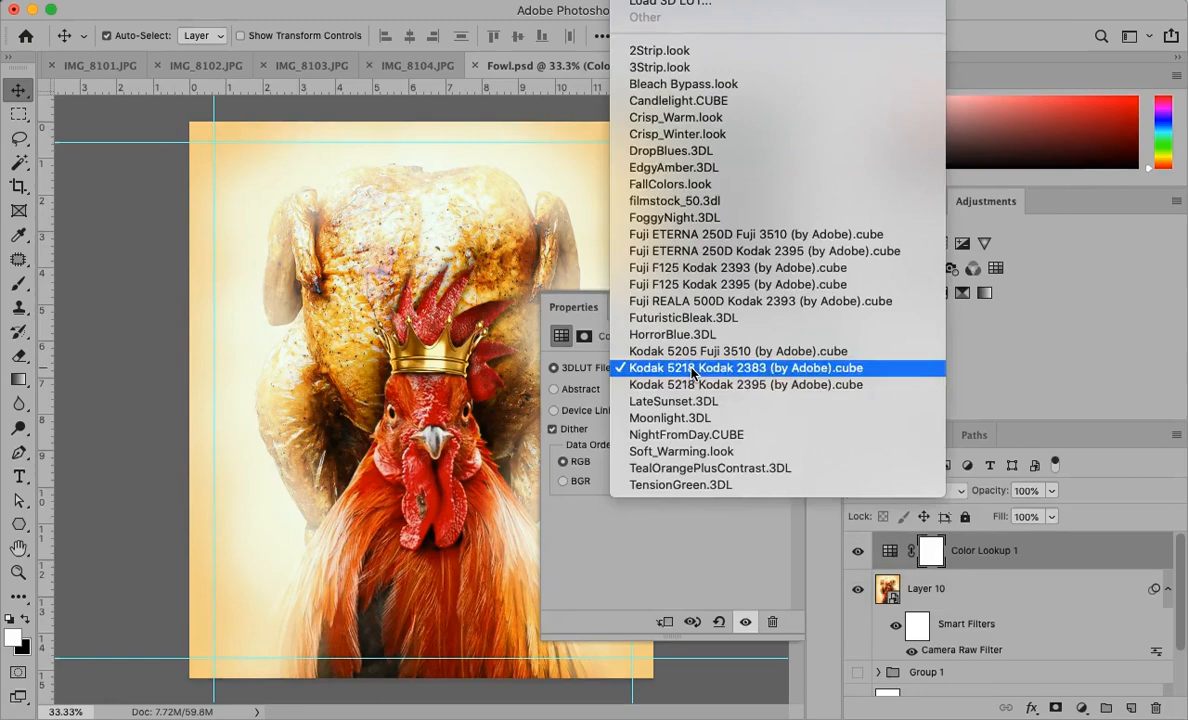
pyautogui.click(694, 384)
# Try the LateSunset, Moonlight and NightFromDay LUTs on the composite.
pyautogui.click(694, 369)
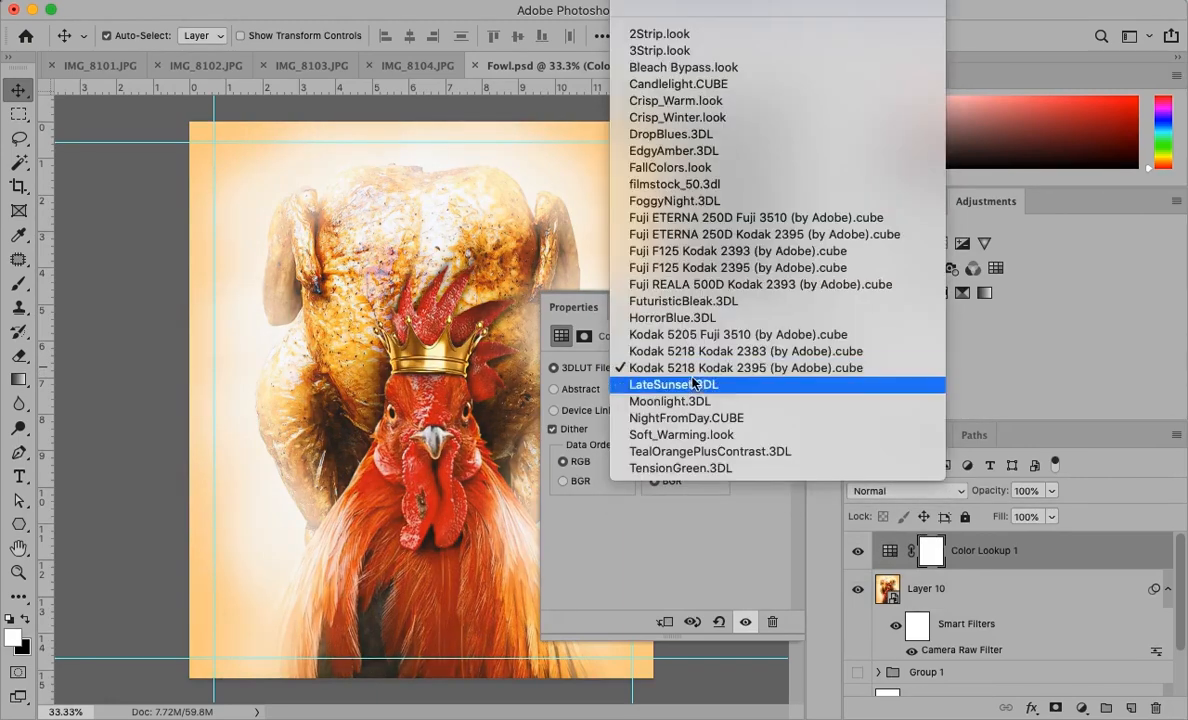
pyautogui.click(694, 385)
pyautogui.click(694, 370)
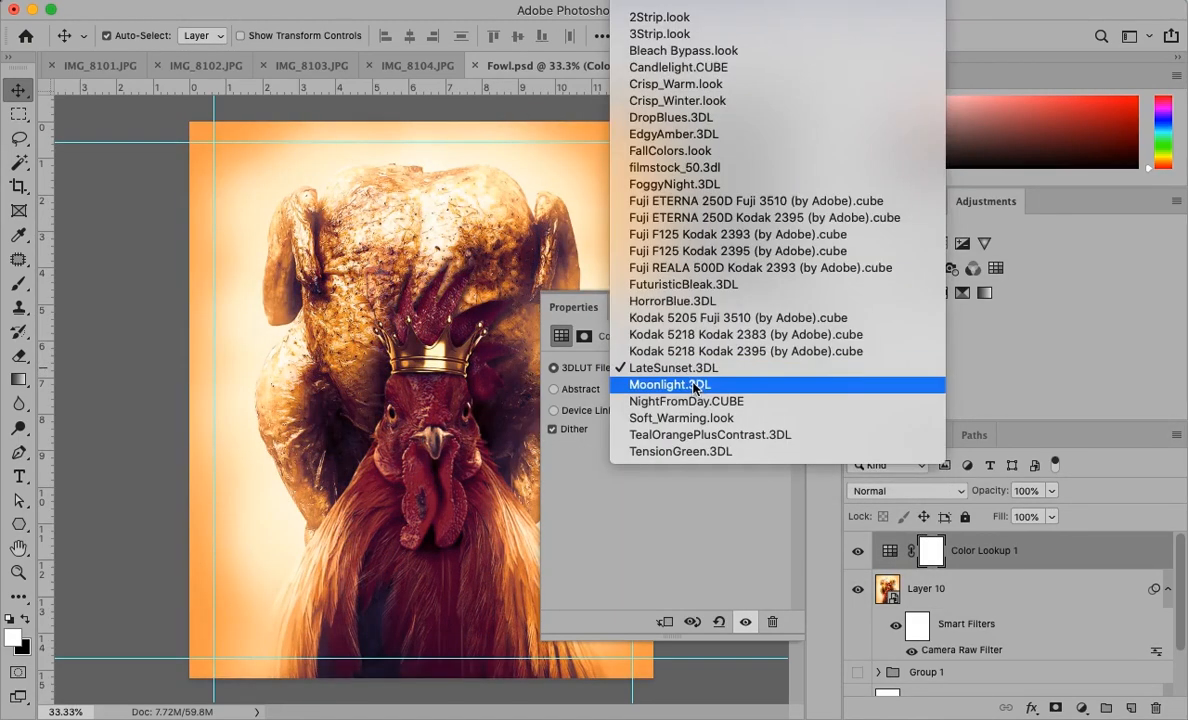
pyautogui.click(694, 385)
pyautogui.click(694, 368)
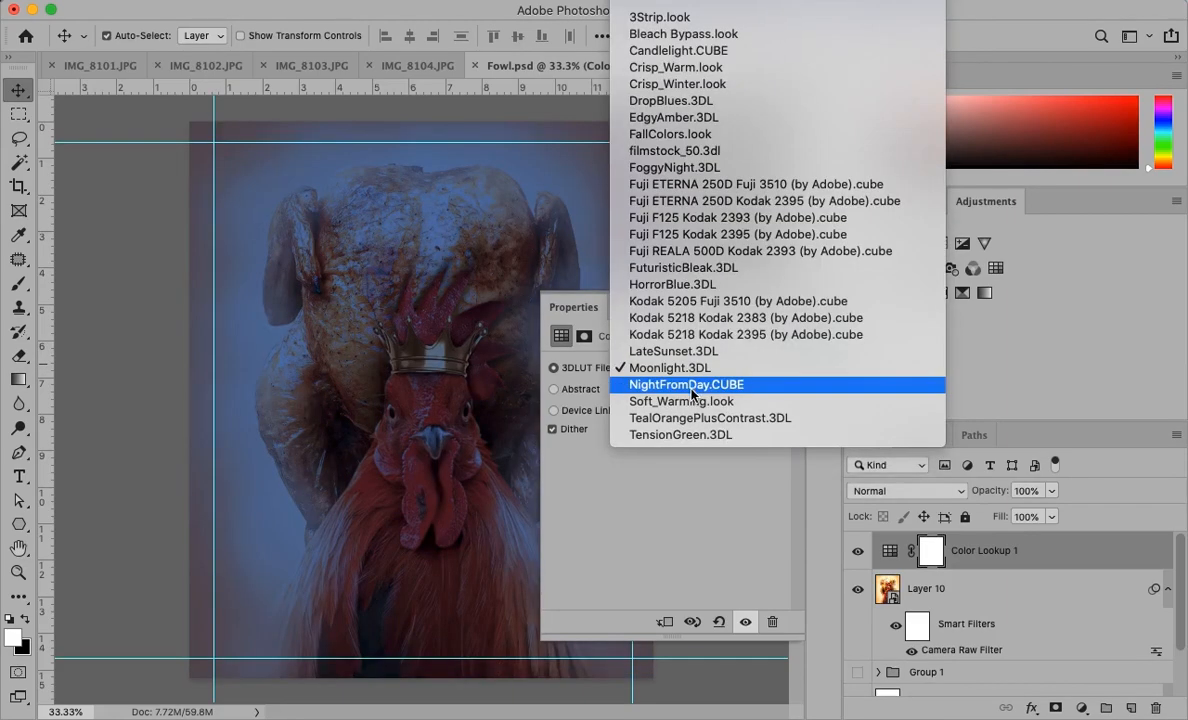
pyautogui.click(692, 388)
# Set the Color Lookup layer's 3D LUT to Soft_Warming.look and collapse its properties.
pyautogui.click(694, 368)
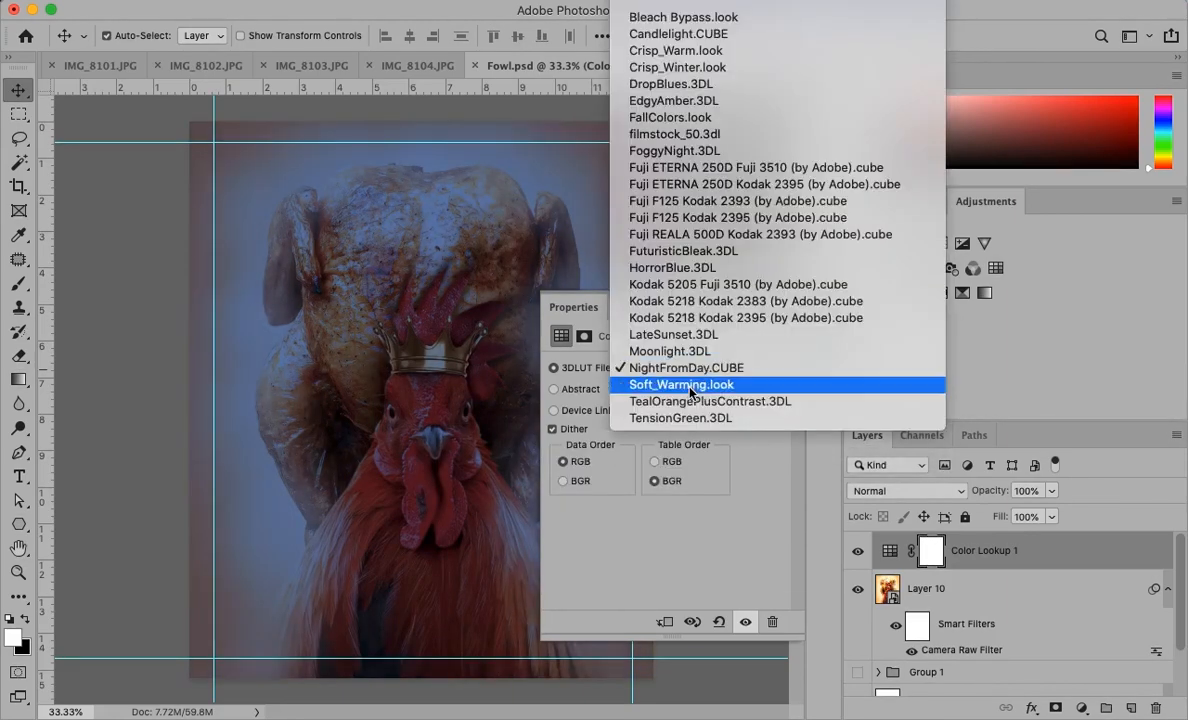
pyautogui.click(690, 390)
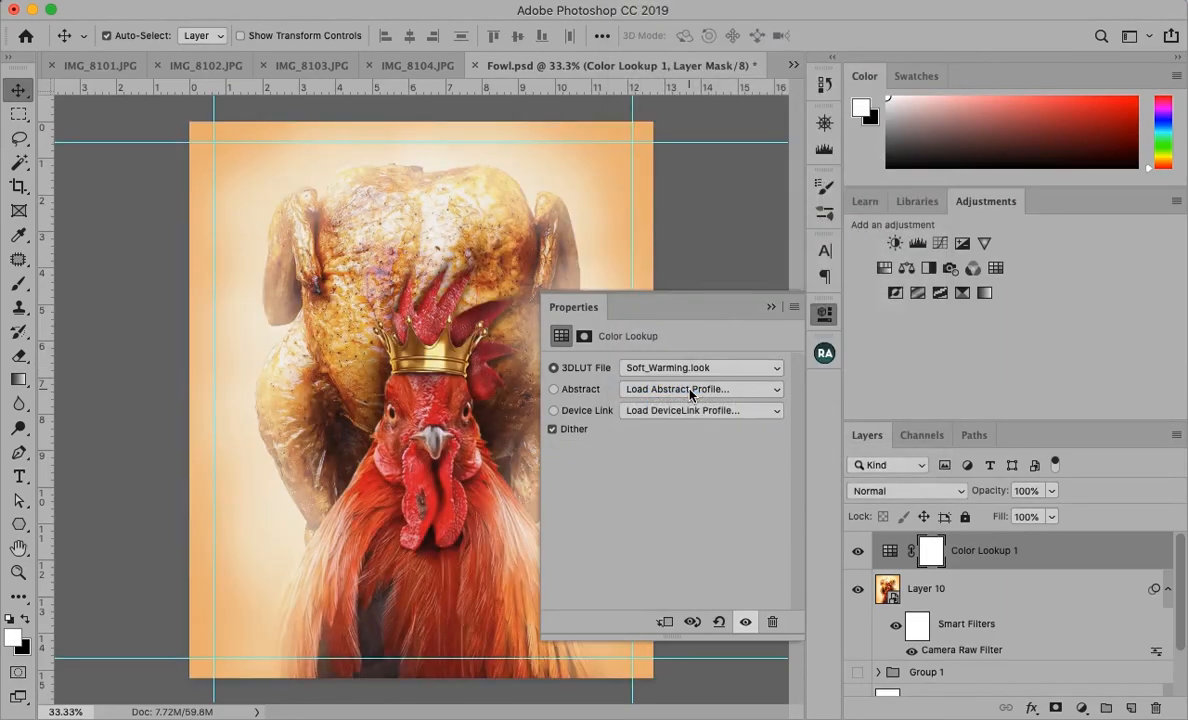
pyautogui.click(771, 306)
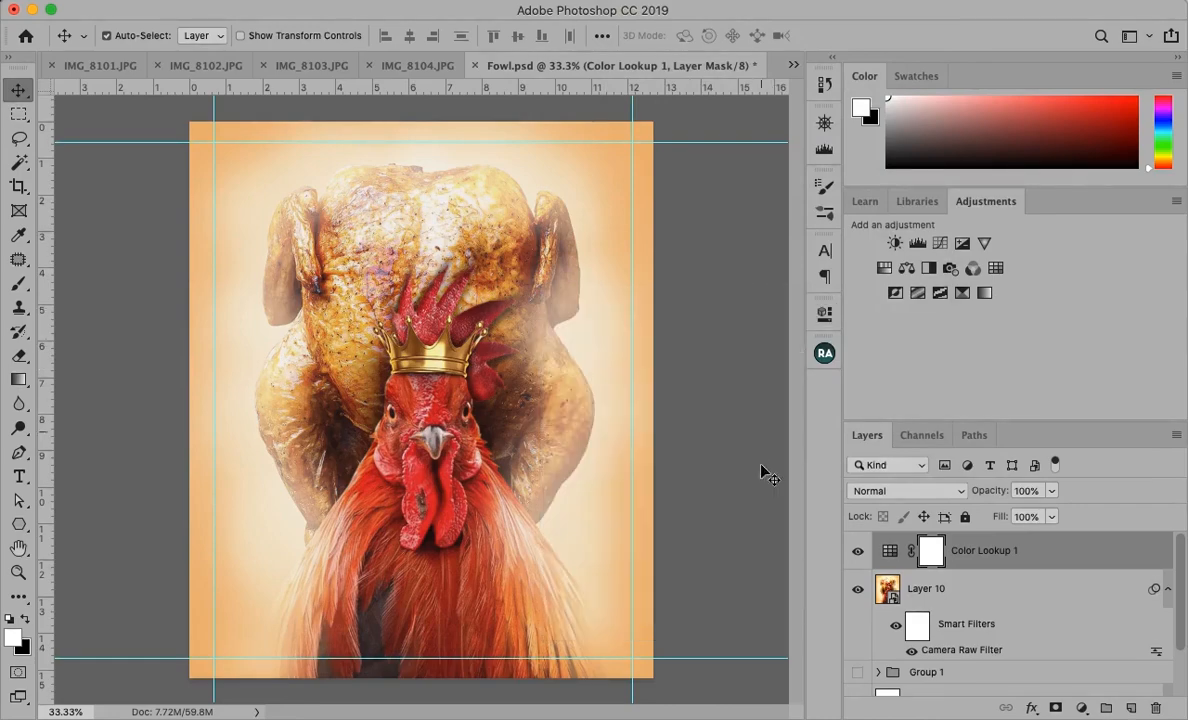